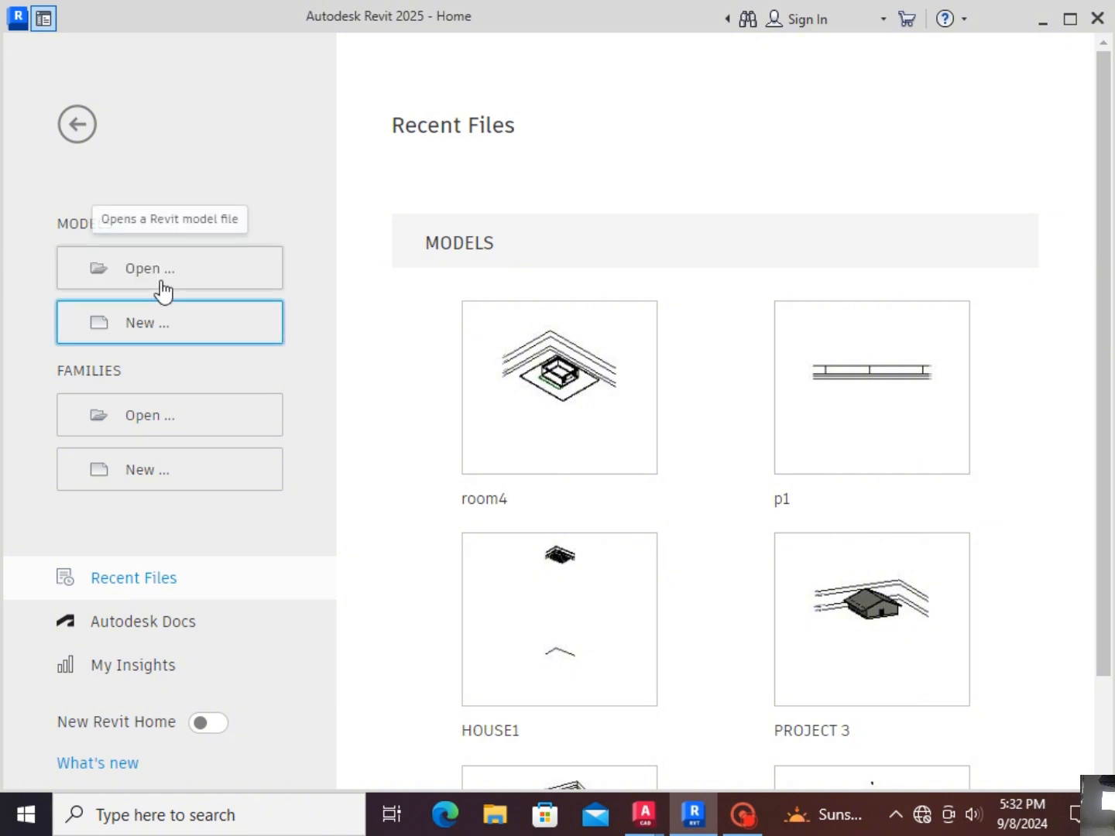
pyautogui.click(164, 290)
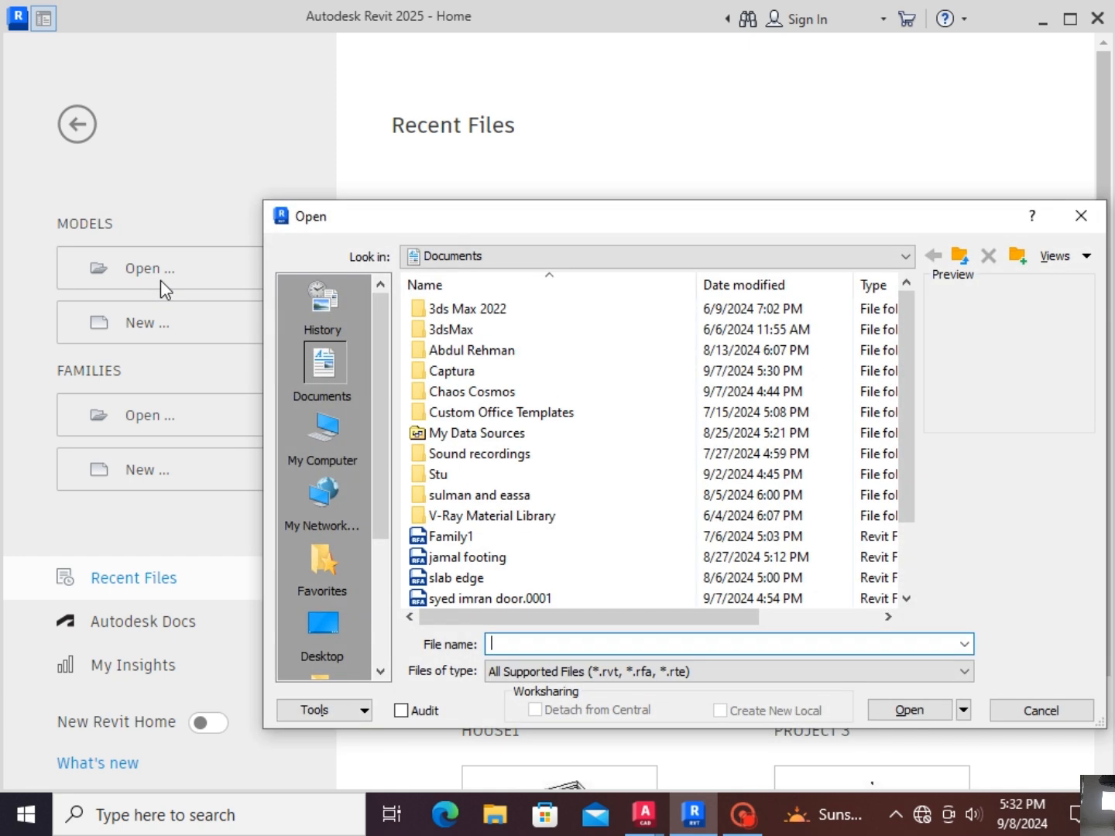
pyautogui.click(468, 561)
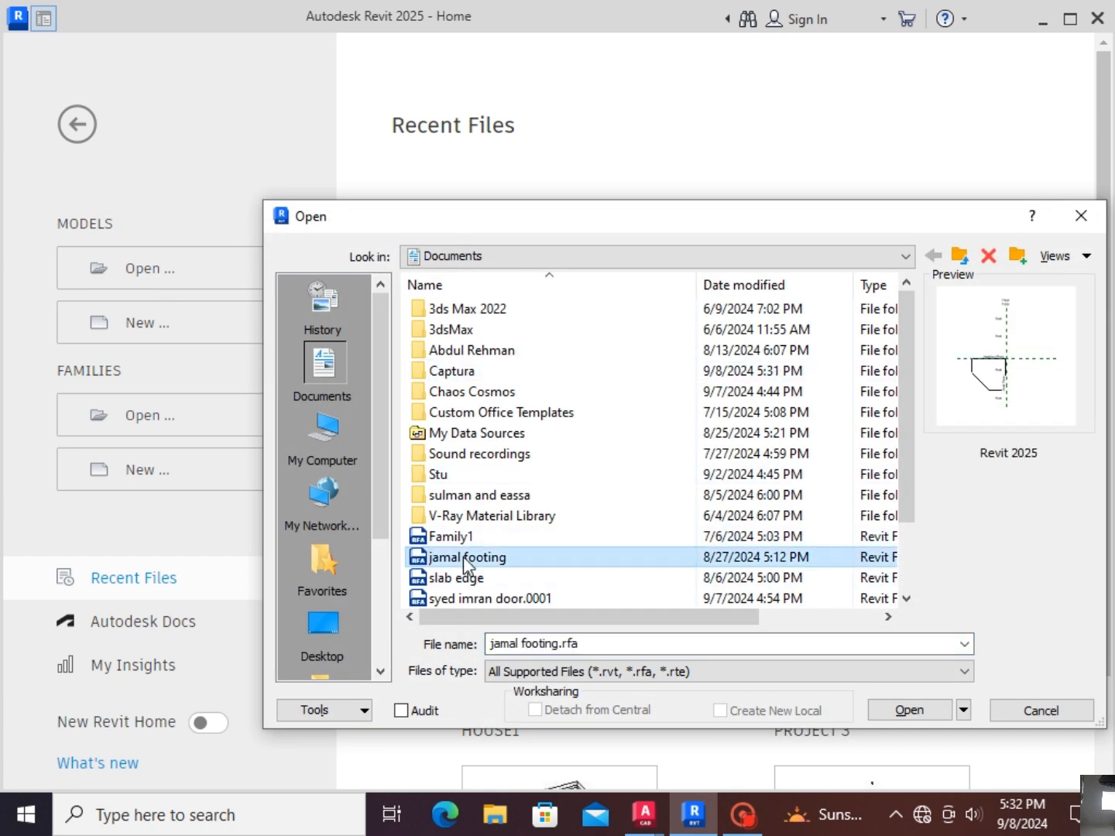
pyautogui.click(456, 580)
pyautogui.click(442, 537)
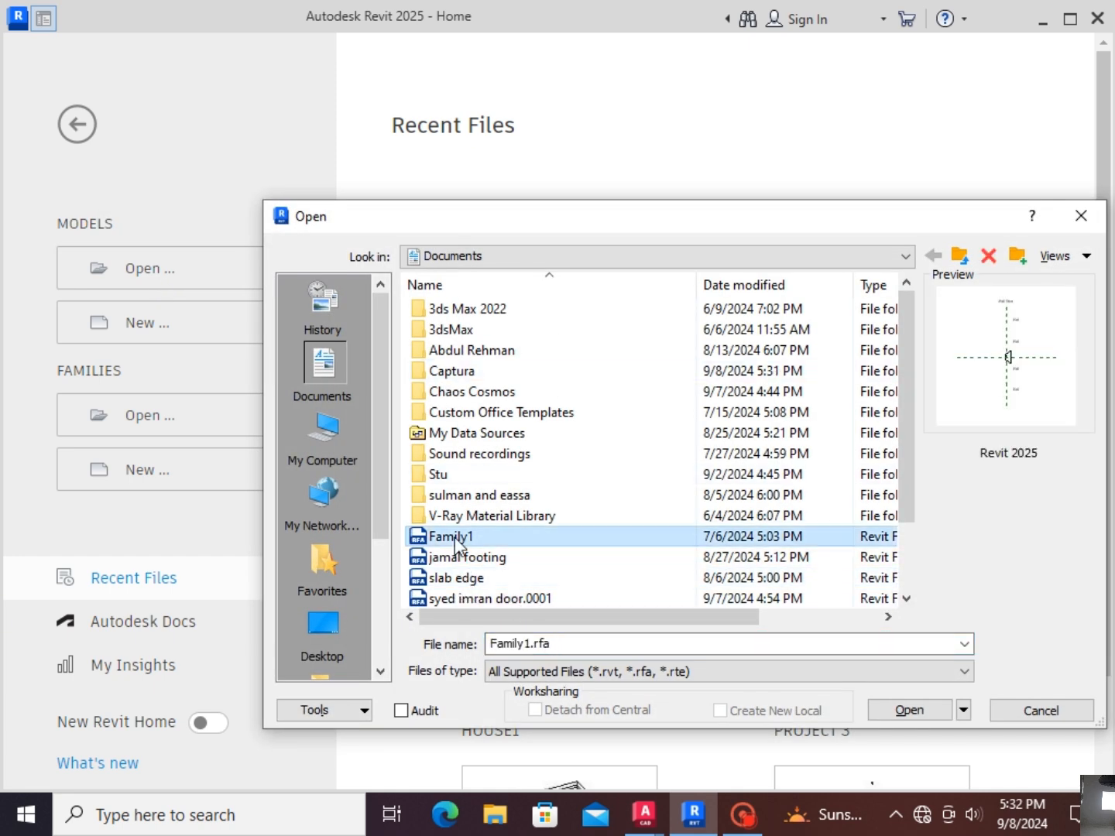
pyautogui.click(1041, 710)
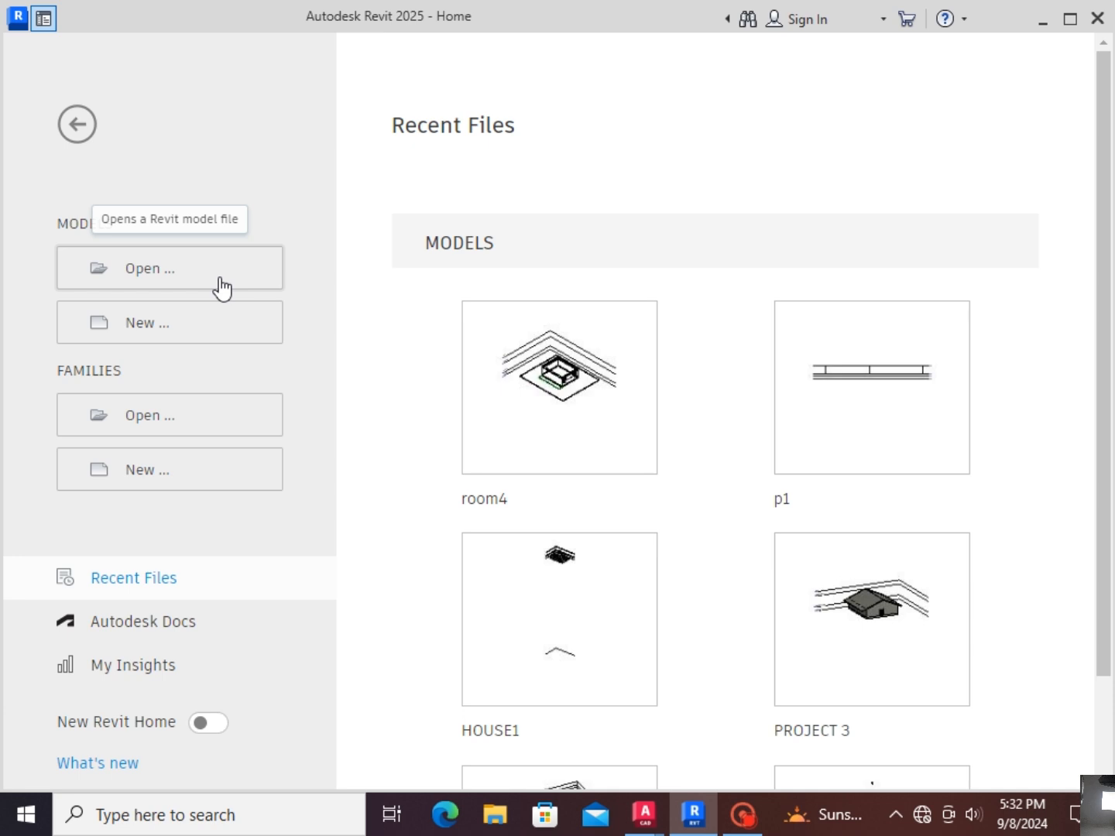
# Step: Start a new project and choose Imperial Multi-discipline as its template file
pyautogui.click(211, 319)
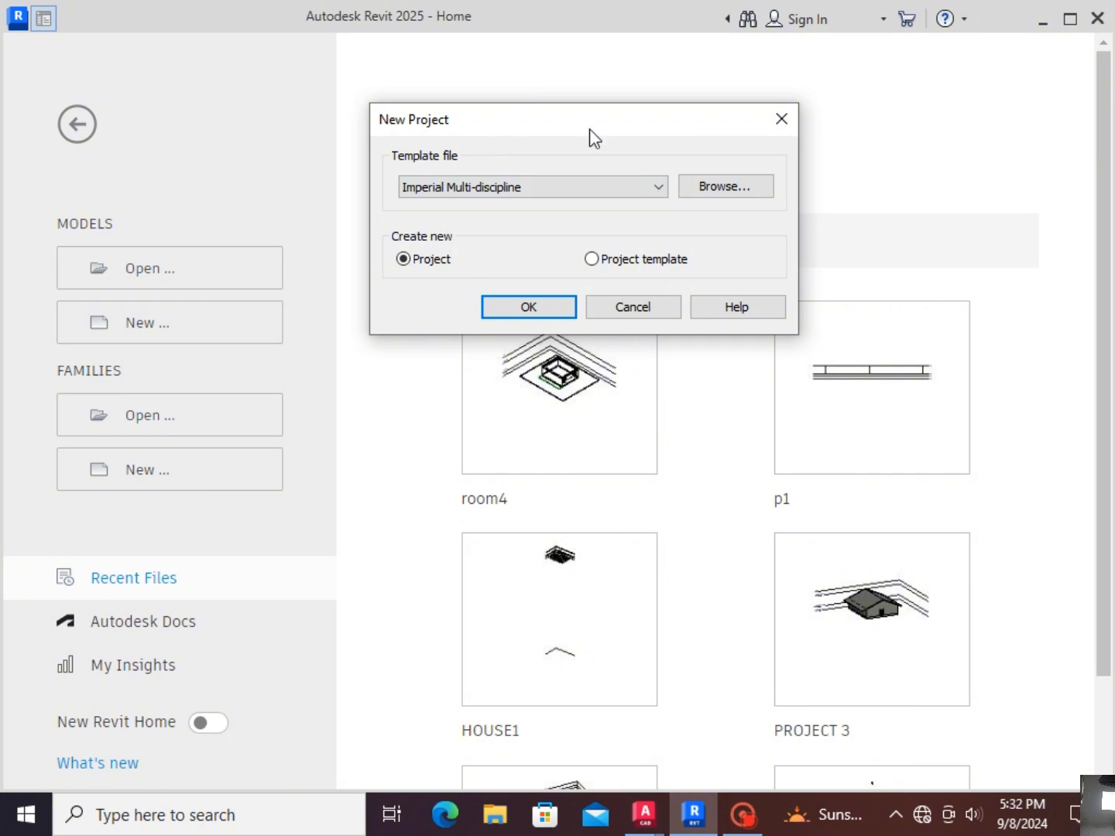
pyautogui.moveTo(586, 127); pyautogui.dragTo(571, 131)
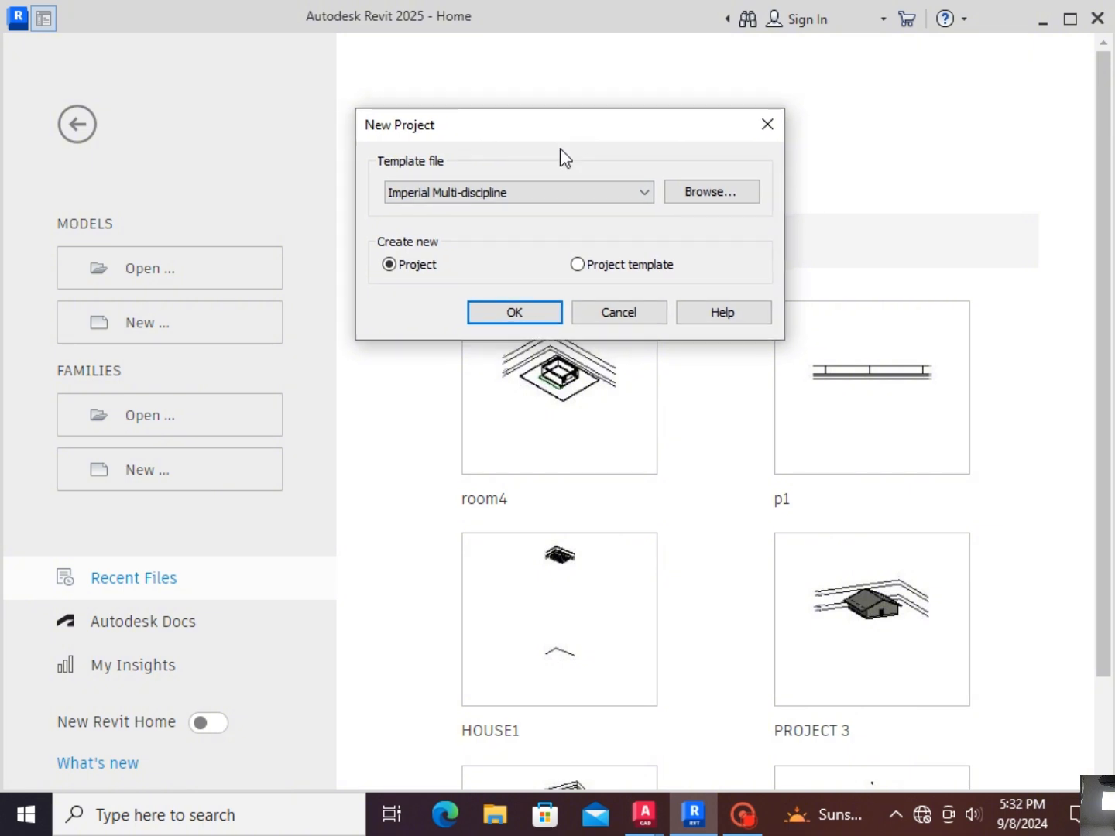
pyautogui.click(560, 199)
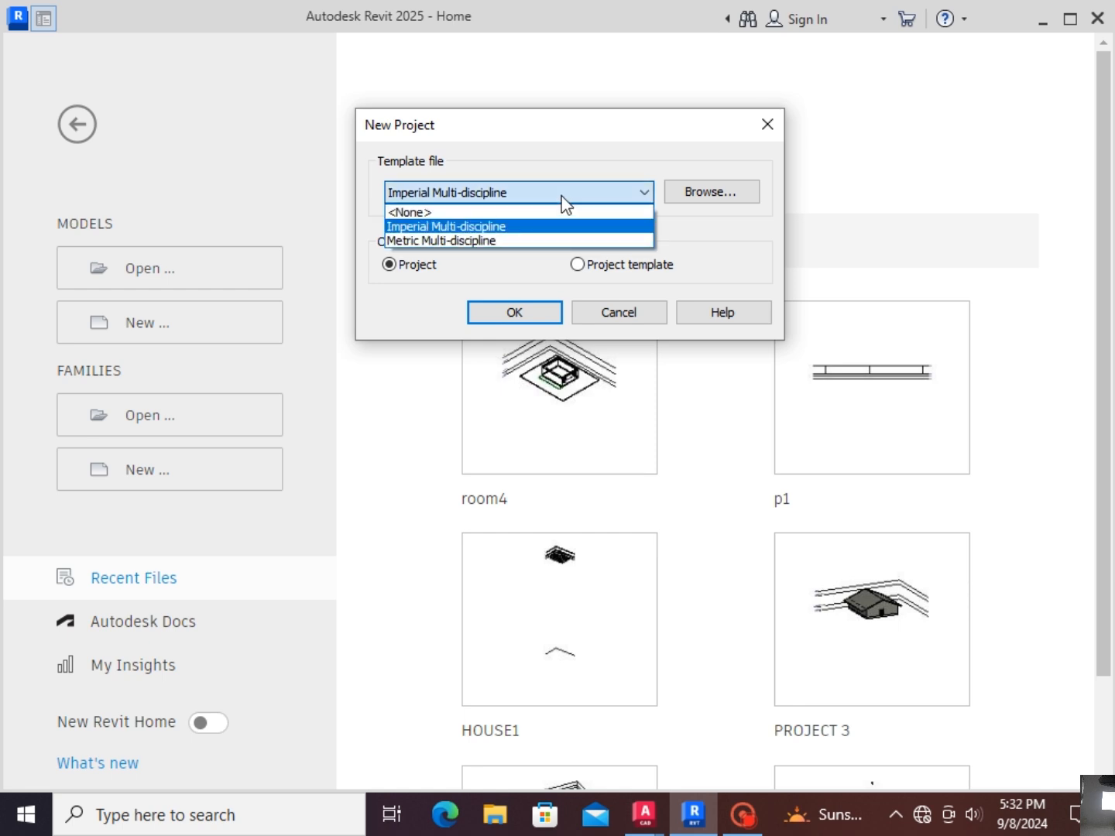
pyautogui.click(434, 226)
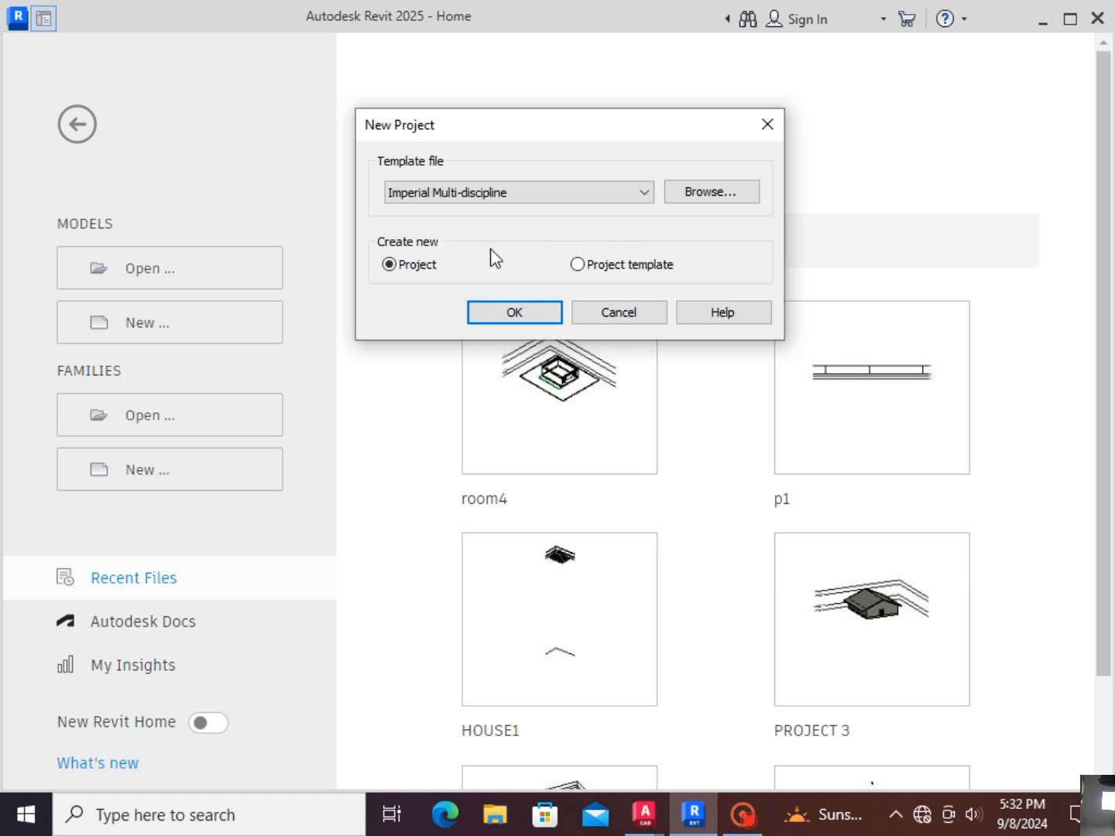
pyautogui.click(518, 192)
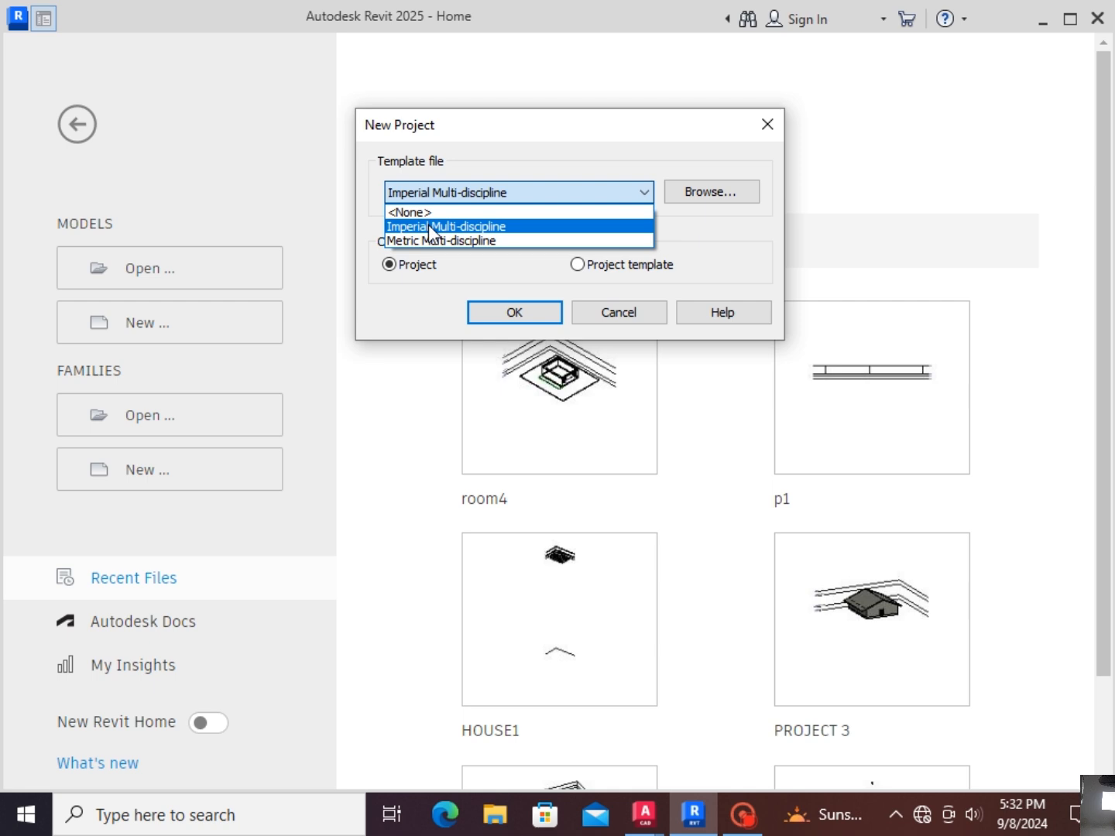
pyautogui.click(427, 231)
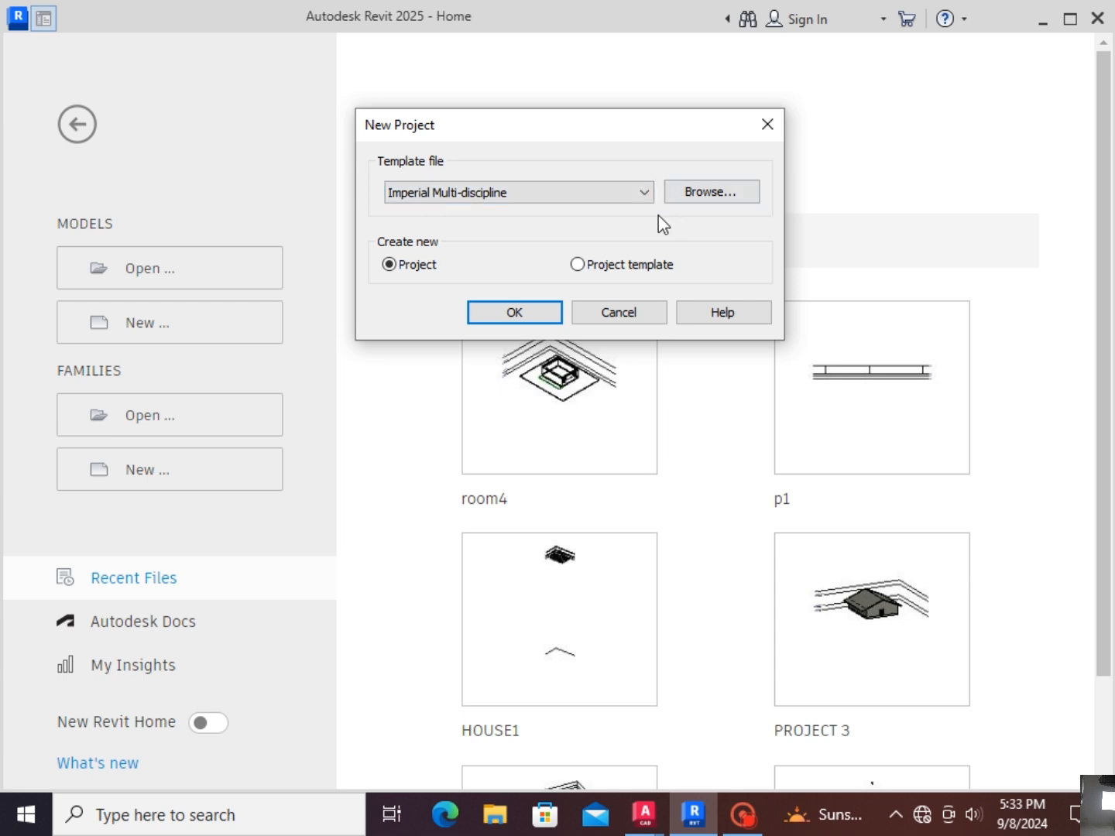
pyautogui.click(701, 191)
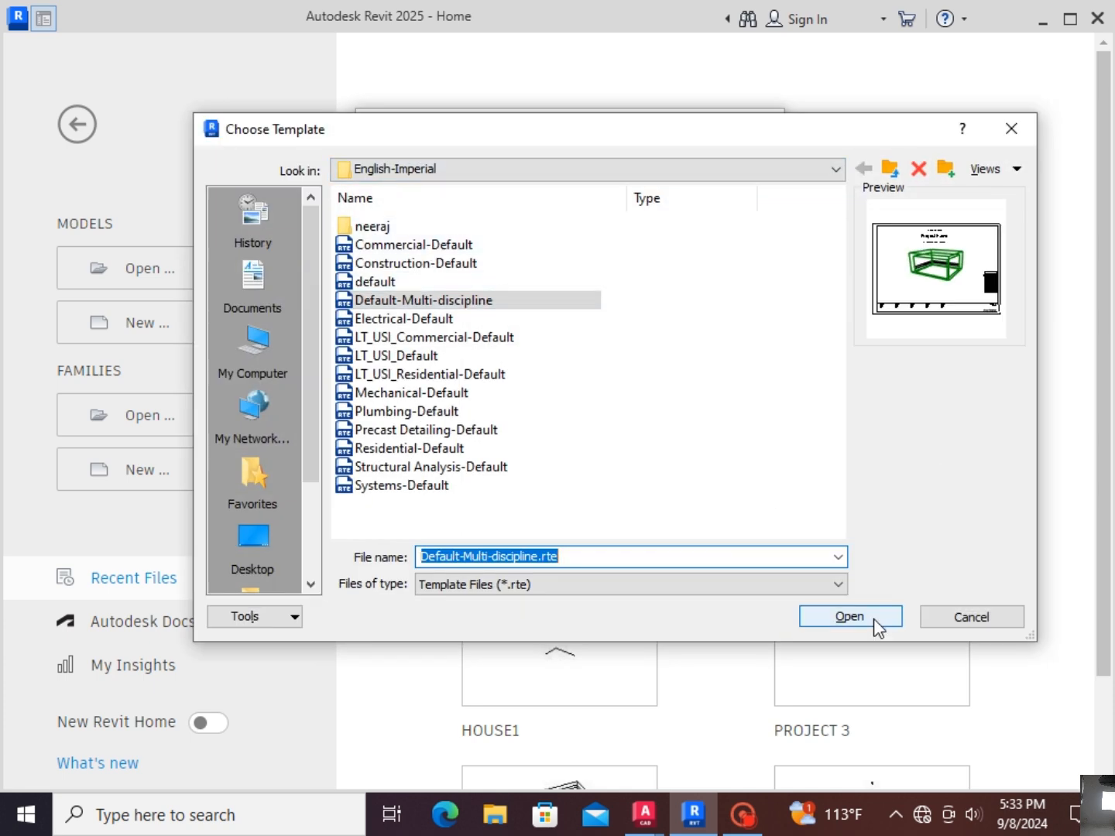
pyautogui.click(969, 617)
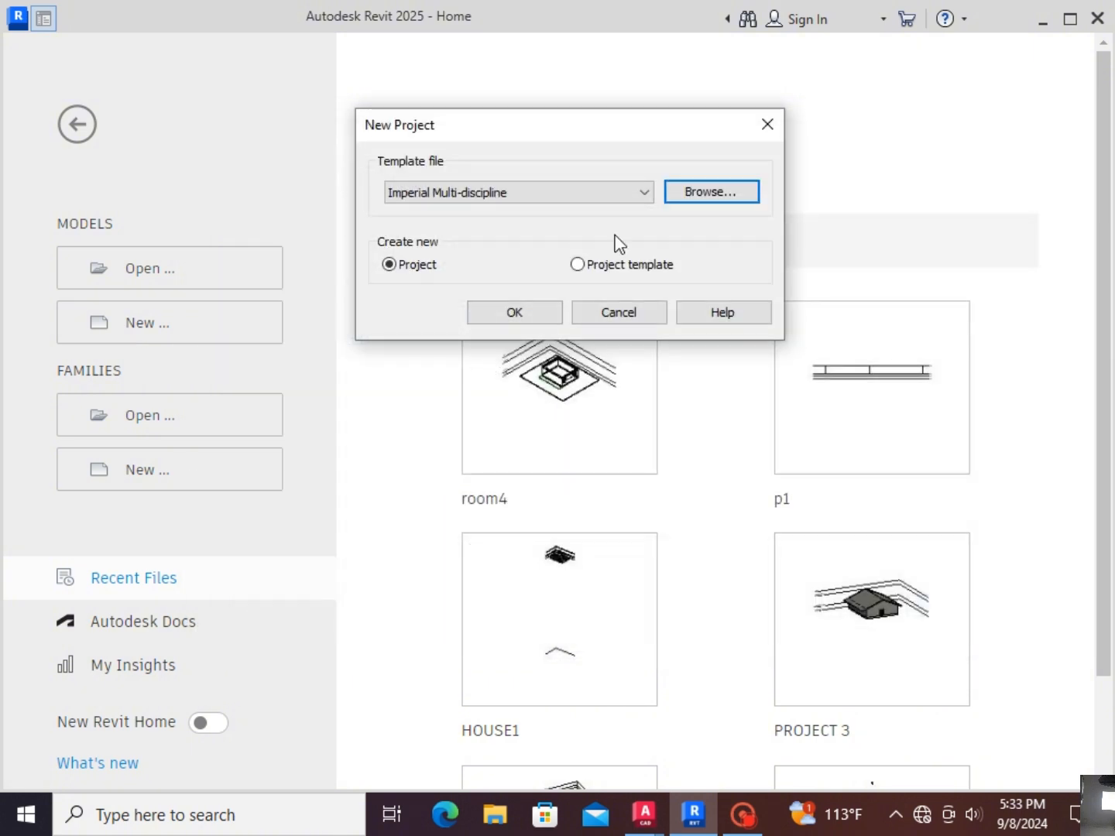
pyautogui.click(647, 193)
pyautogui.click(647, 193)
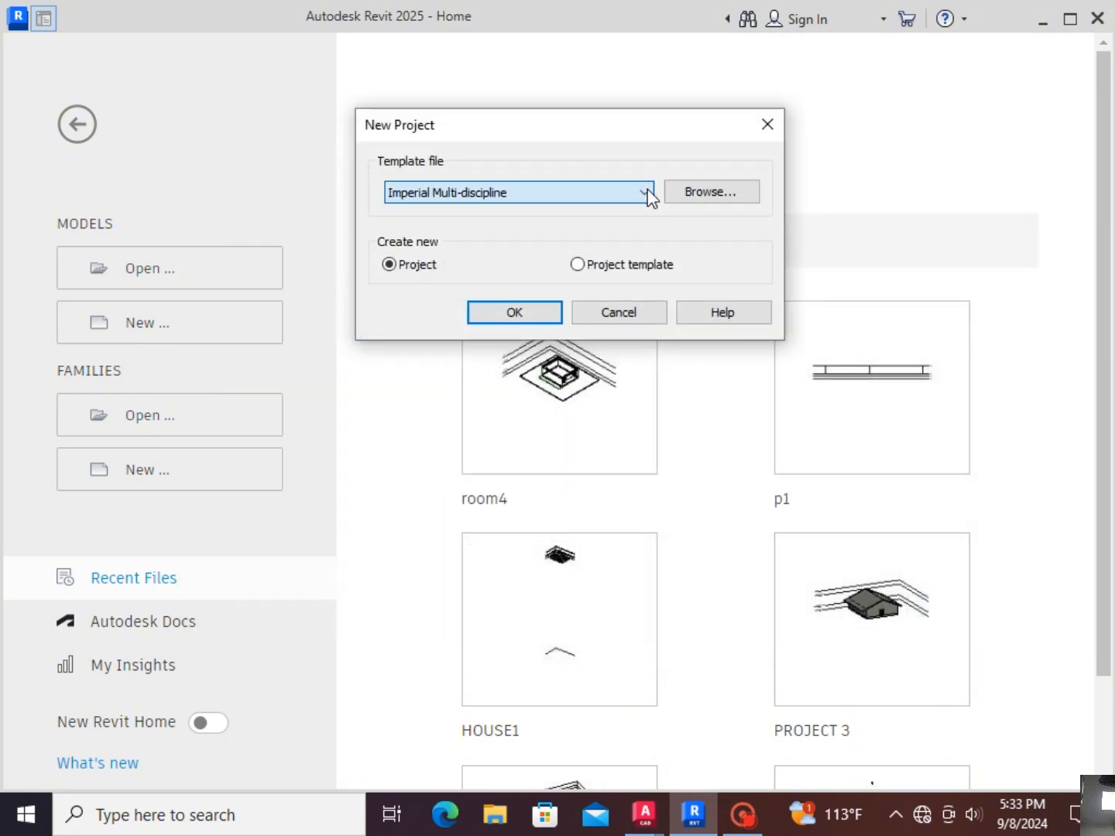
# Step: Set the new file type to Project and load the Residential-Default template from the English-Imperial folder
pyautogui.click(576, 264)
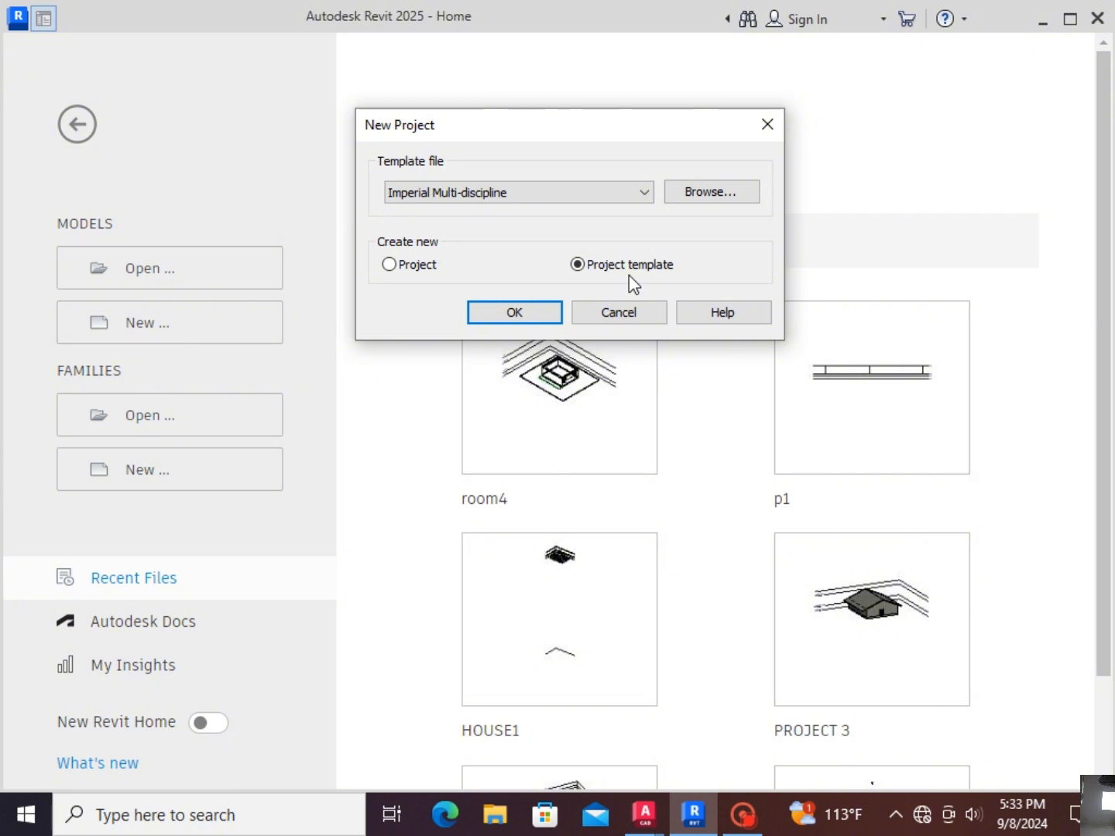
pyautogui.click(403, 272)
pyautogui.click(701, 199)
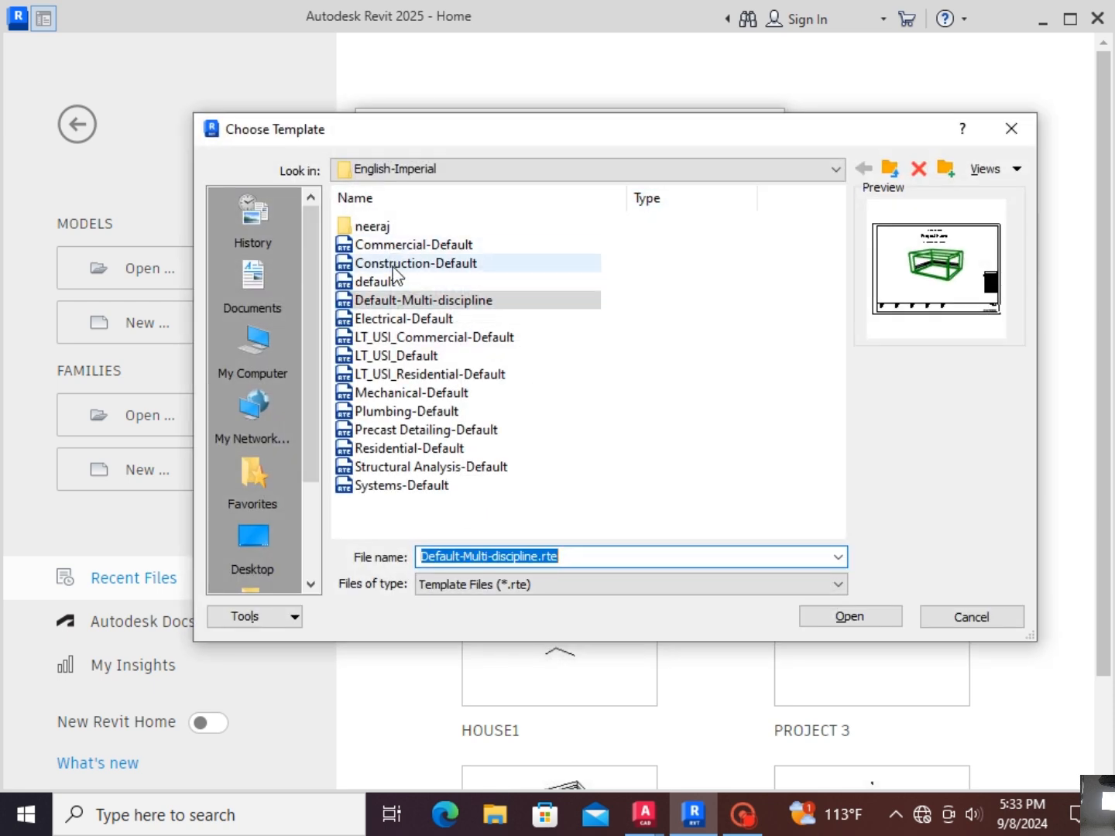
pyautogui.click(418, 449)
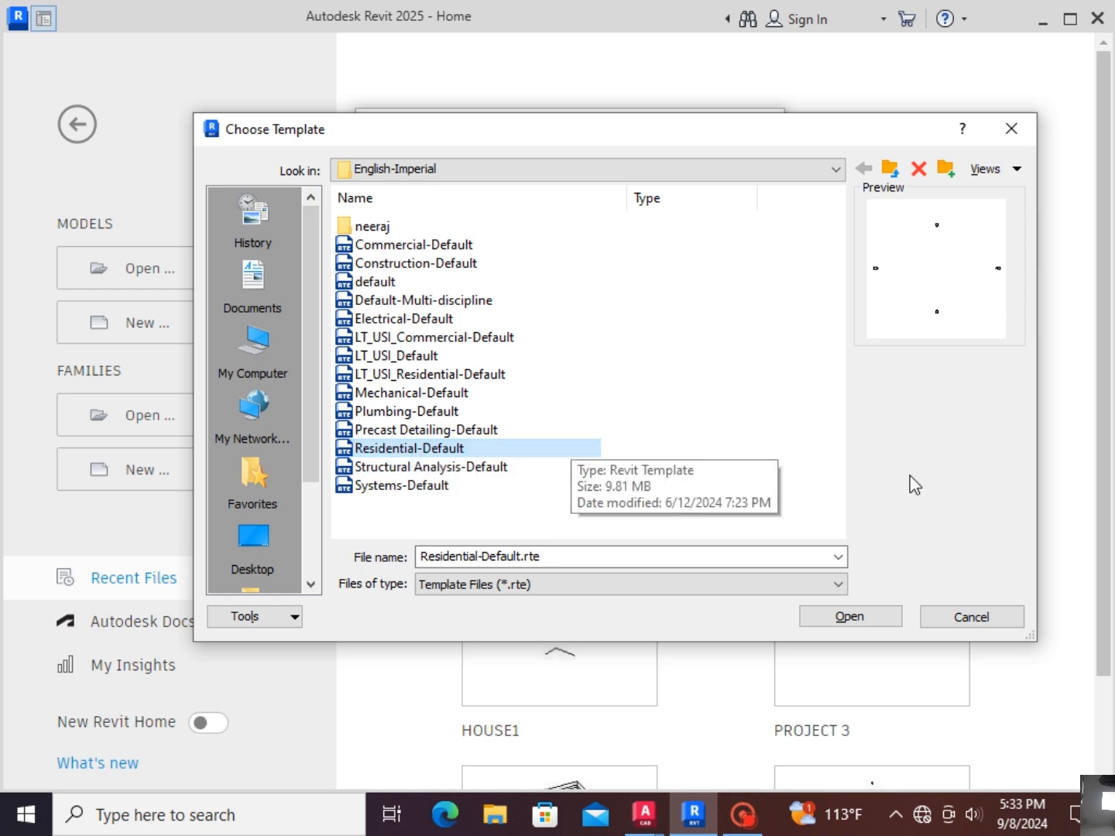
pyautogui.click(850, 617)
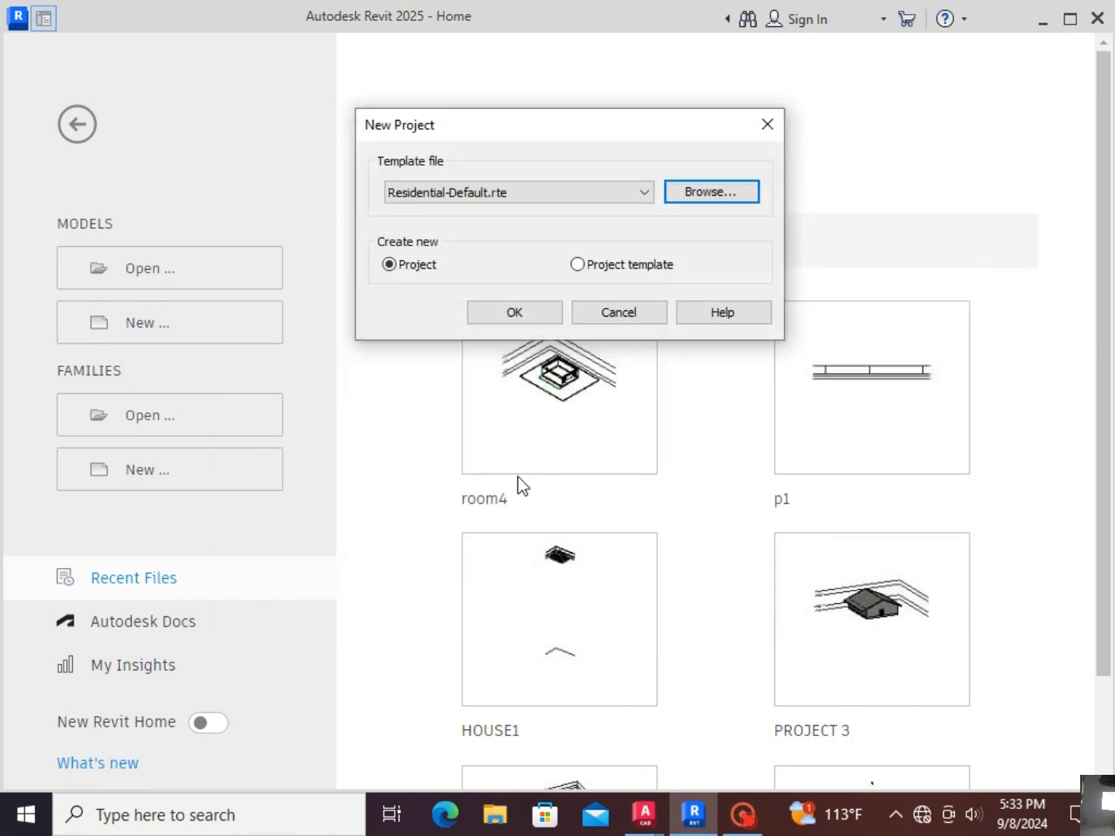
# Step: Examine the available template folders, comparing the contents of the English-Imperial and English folders
pyautogui.click(720, 194)
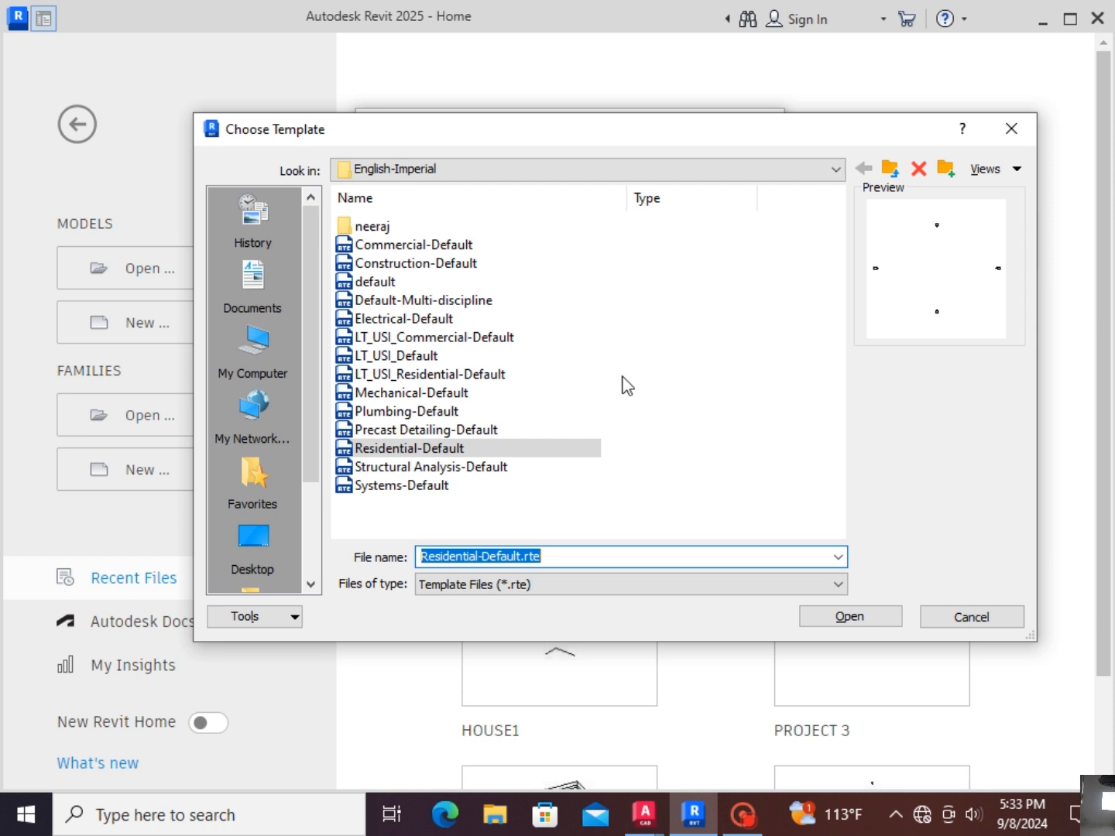
pyautogui.click(891, 170)
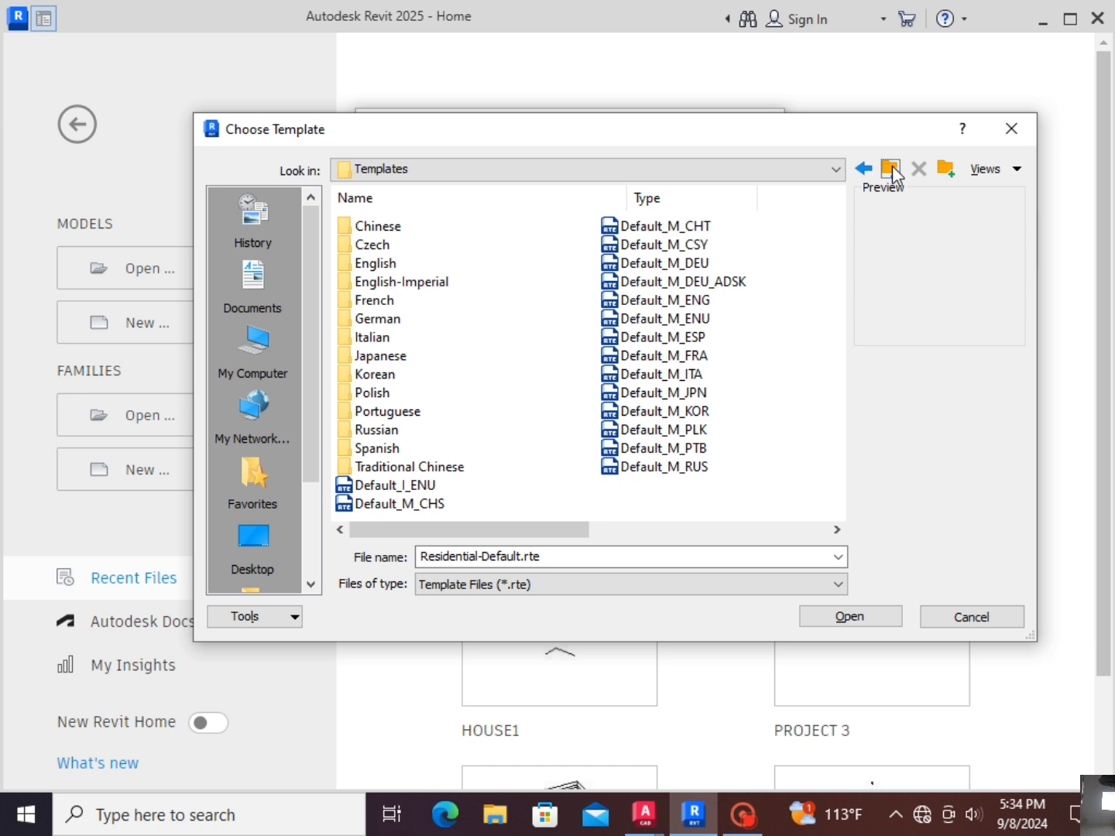
pyautogui.click(863, 169)
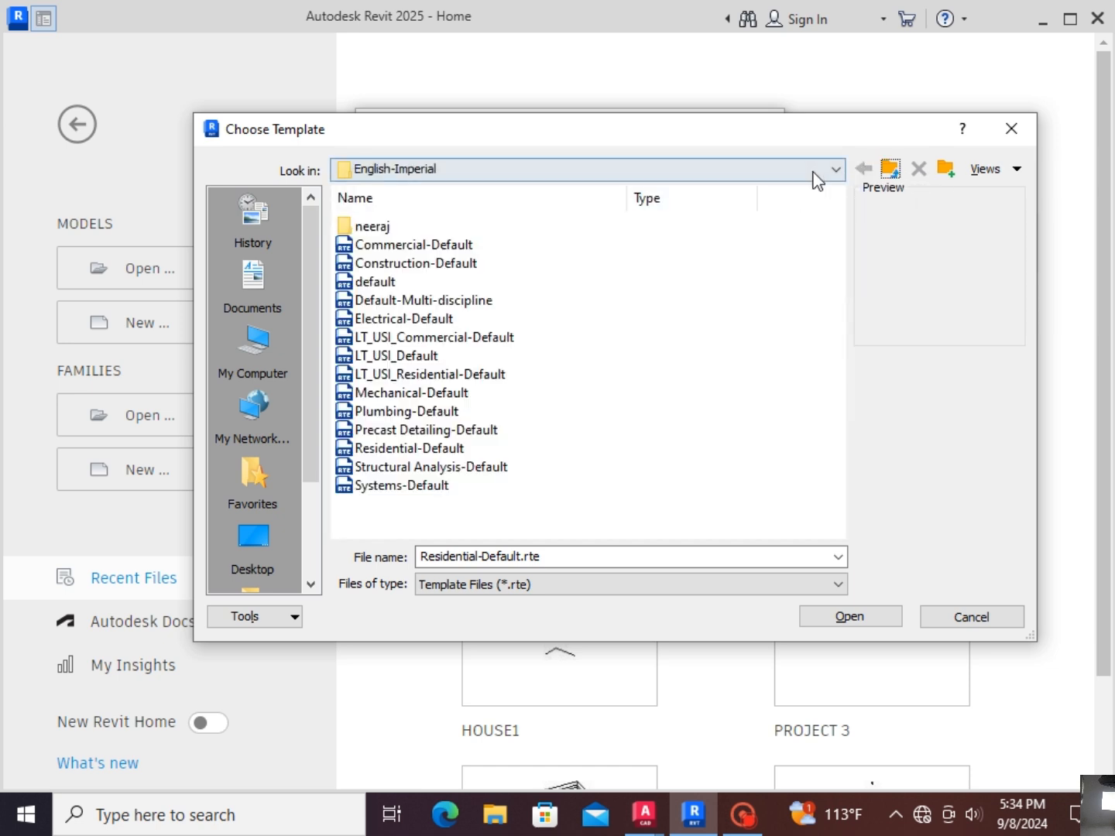
pyautogui.click(892, 172)
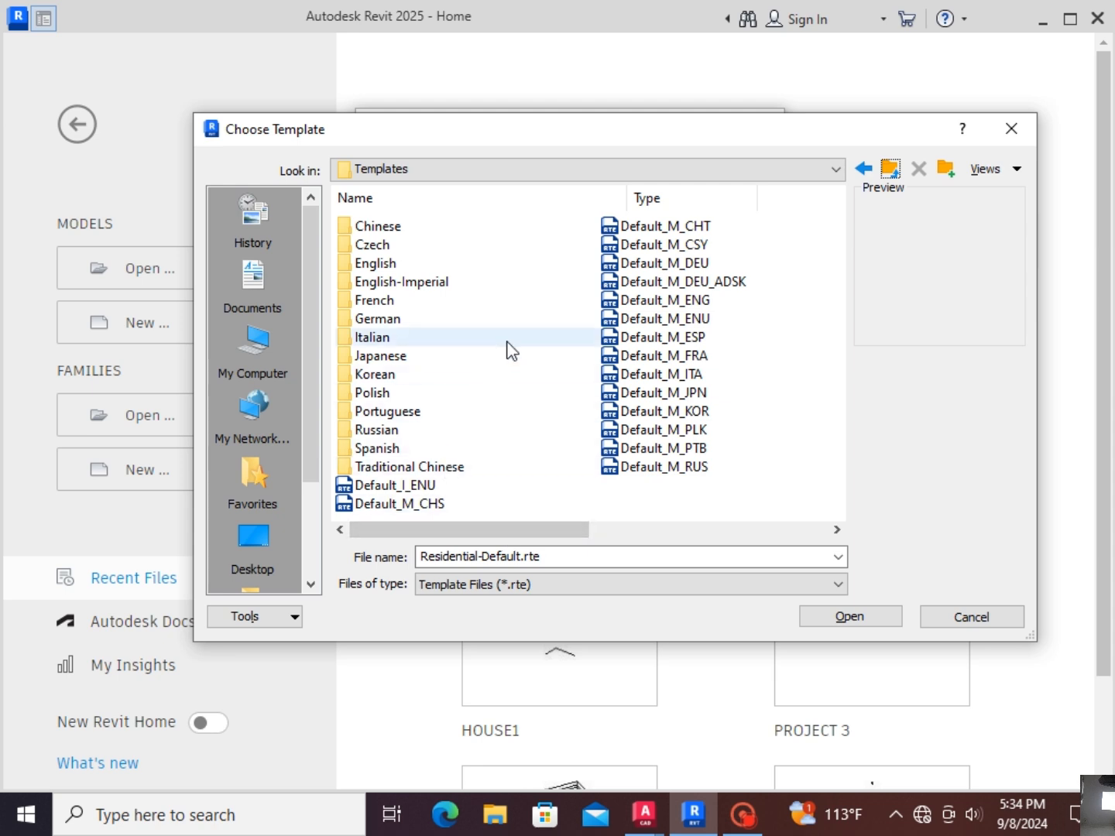
pyautogui.doubleClick(447, 284)
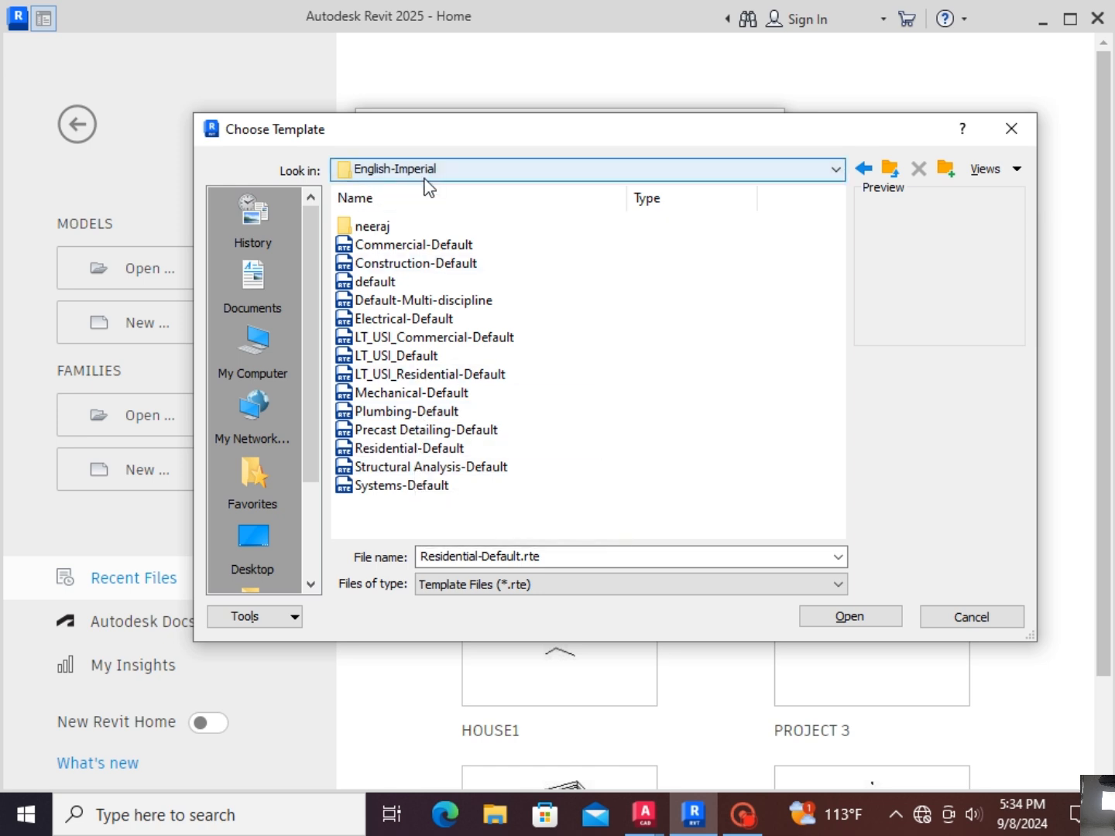
pyautogui.click(889, 170)
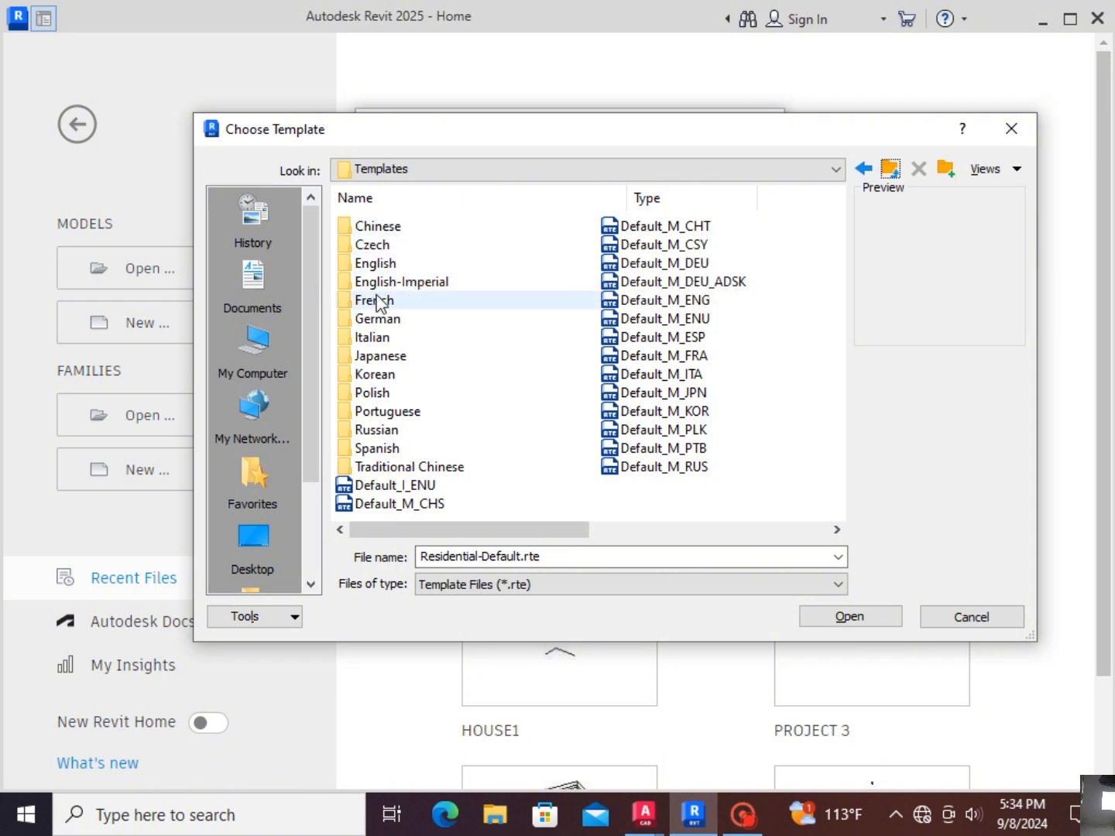
pyautogui.doubleClick(399, 266)
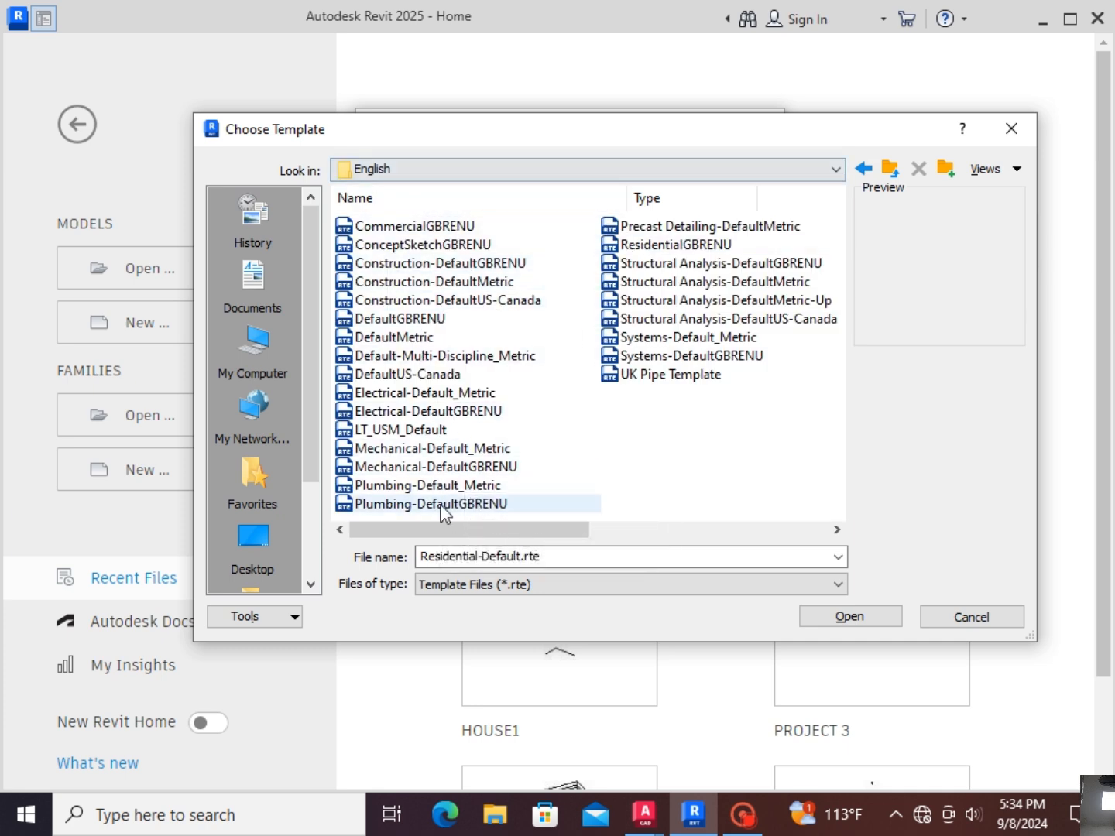
pyautogui.click(889, 169)
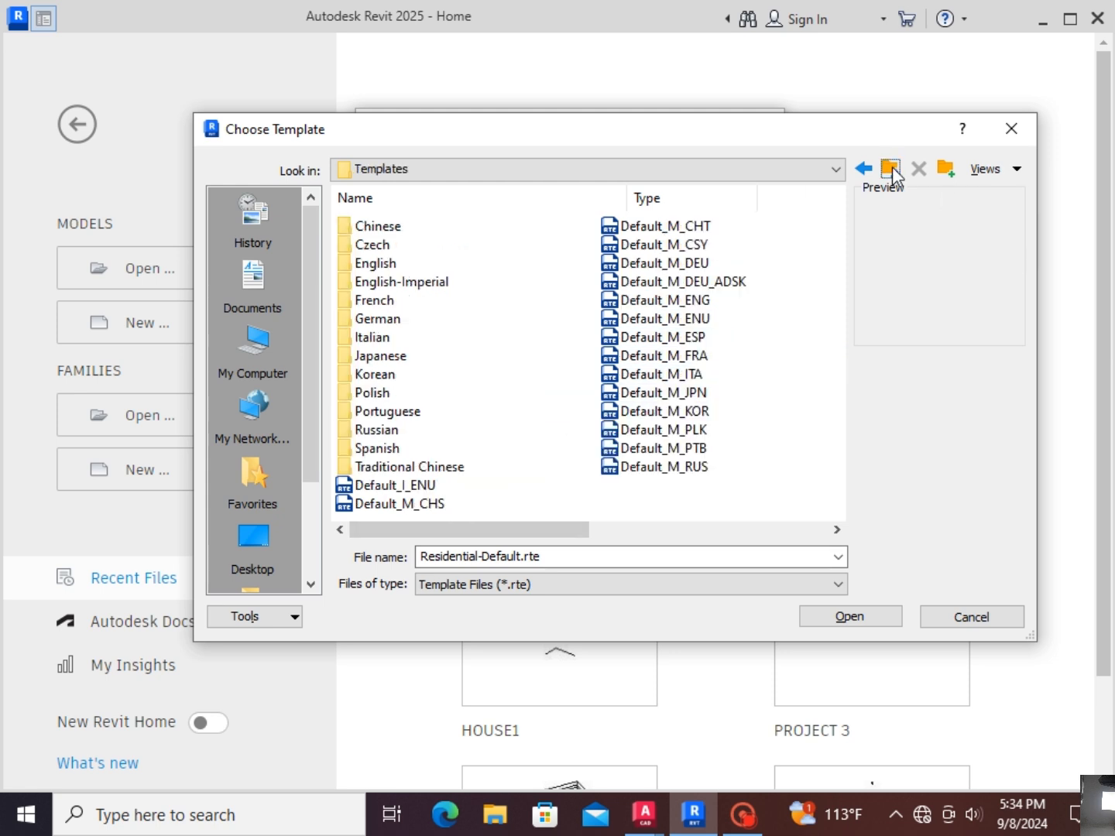
pyautogui.doubleClick(446, 283)
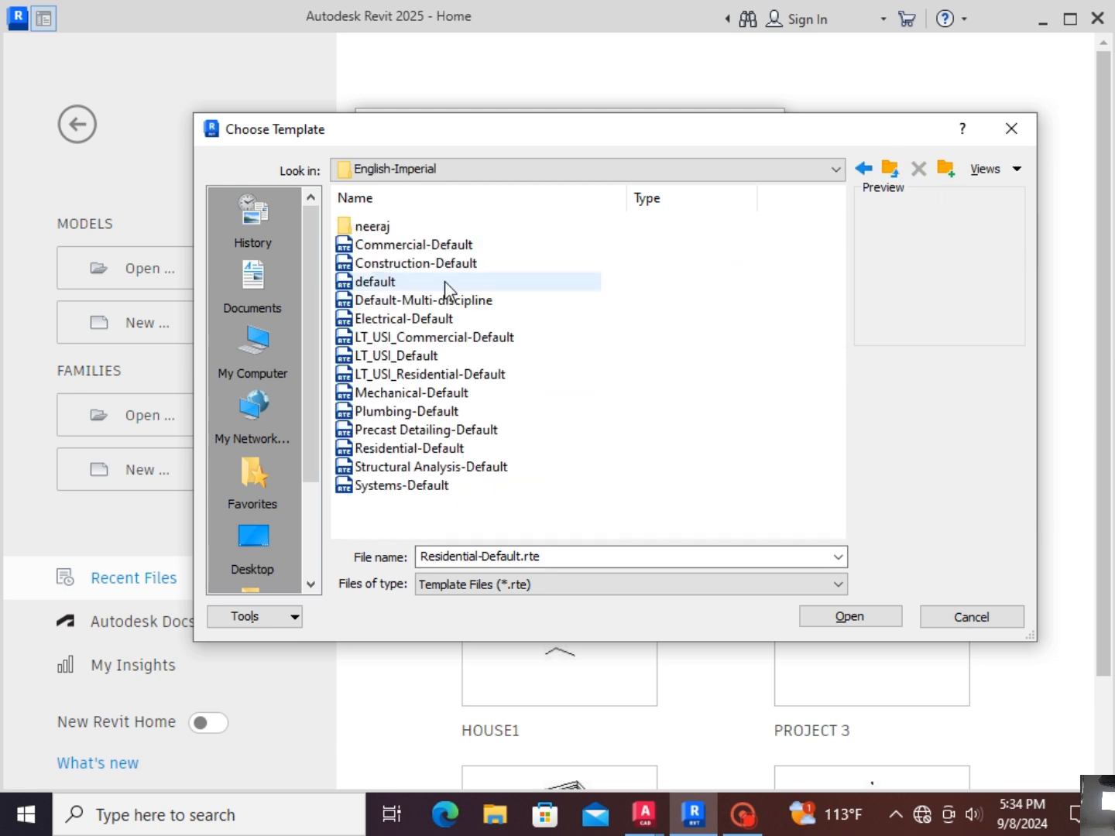
# Step: Confirm Residential-Default as the template file and create the new project from it
pyautogui.click(429, 449)
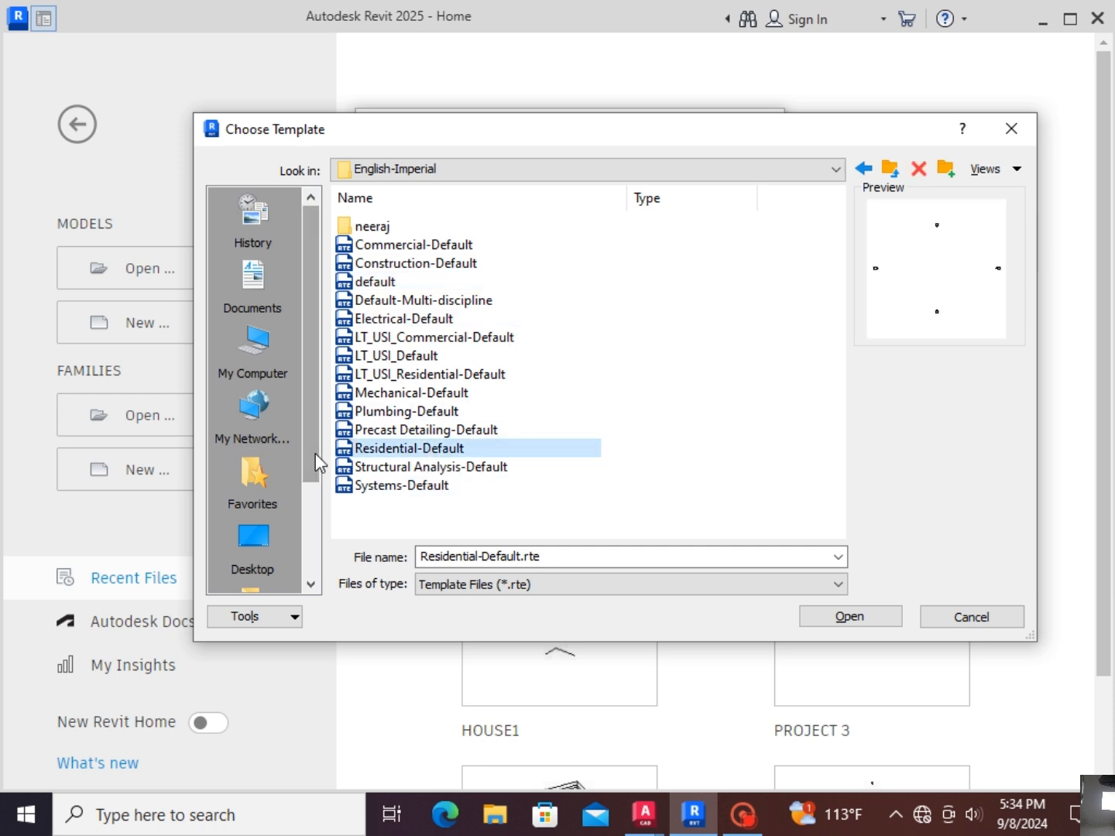
pyautogui.click(849, 616)
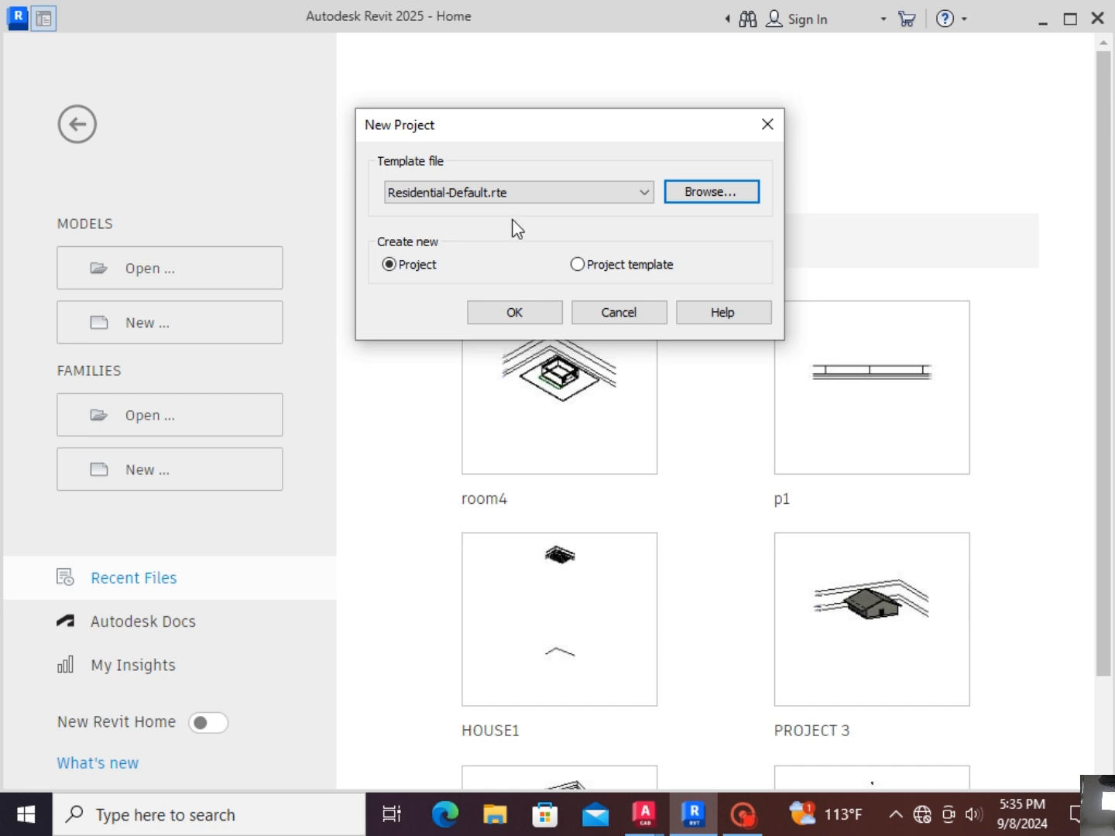
pyautogui.click(544, 311)
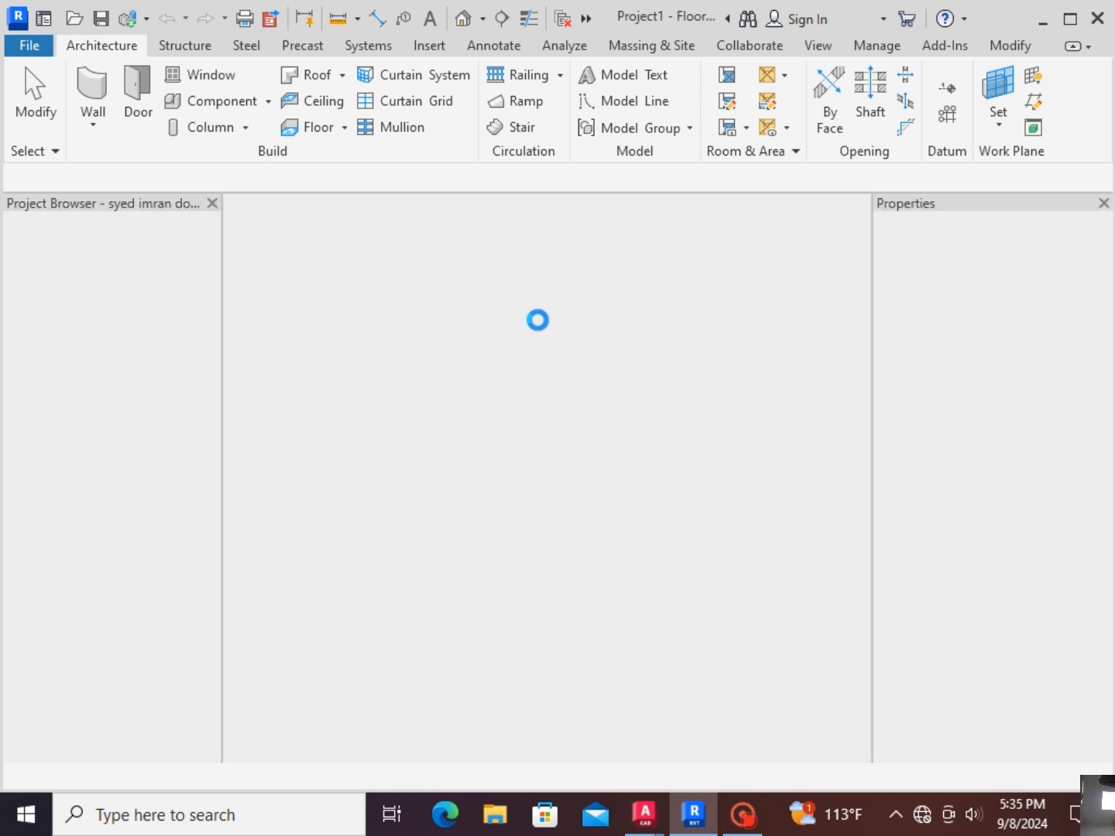
pyautogui.scroll(-5, 568, 503)
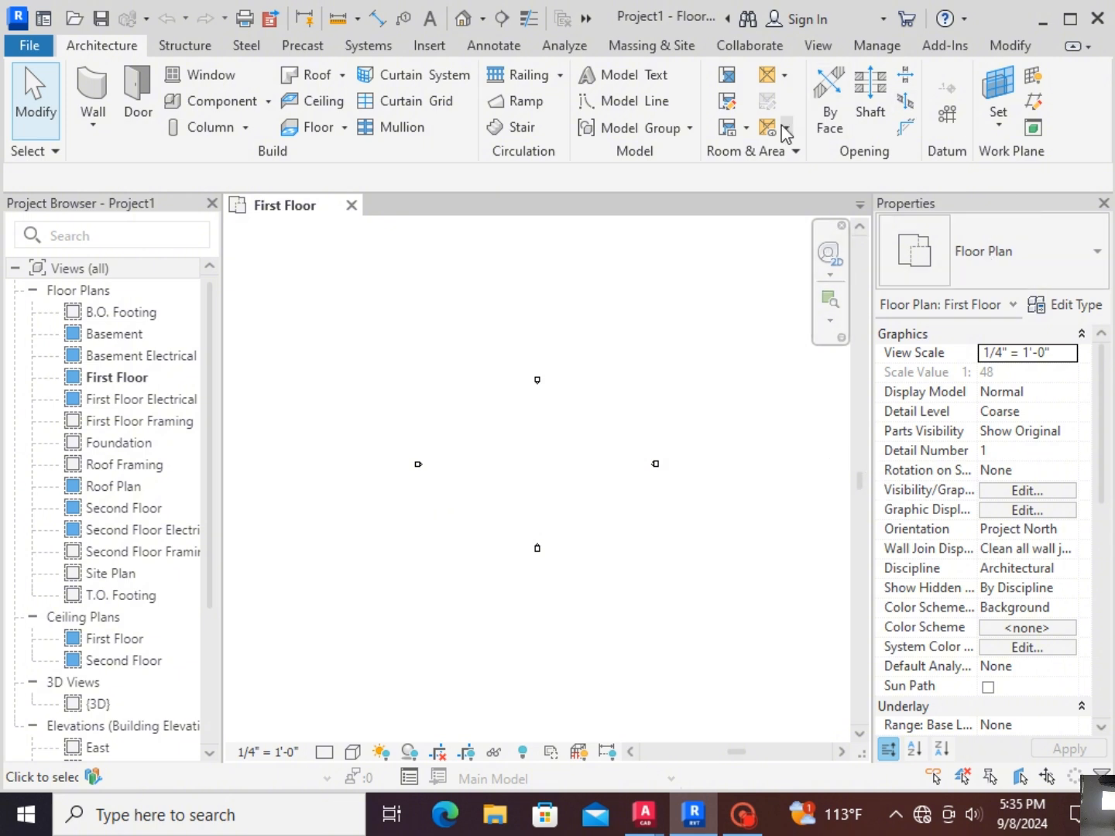
# Step: Hide the Project Browser and the Properties palette from the user interface
pyautogui.click(819, 45)
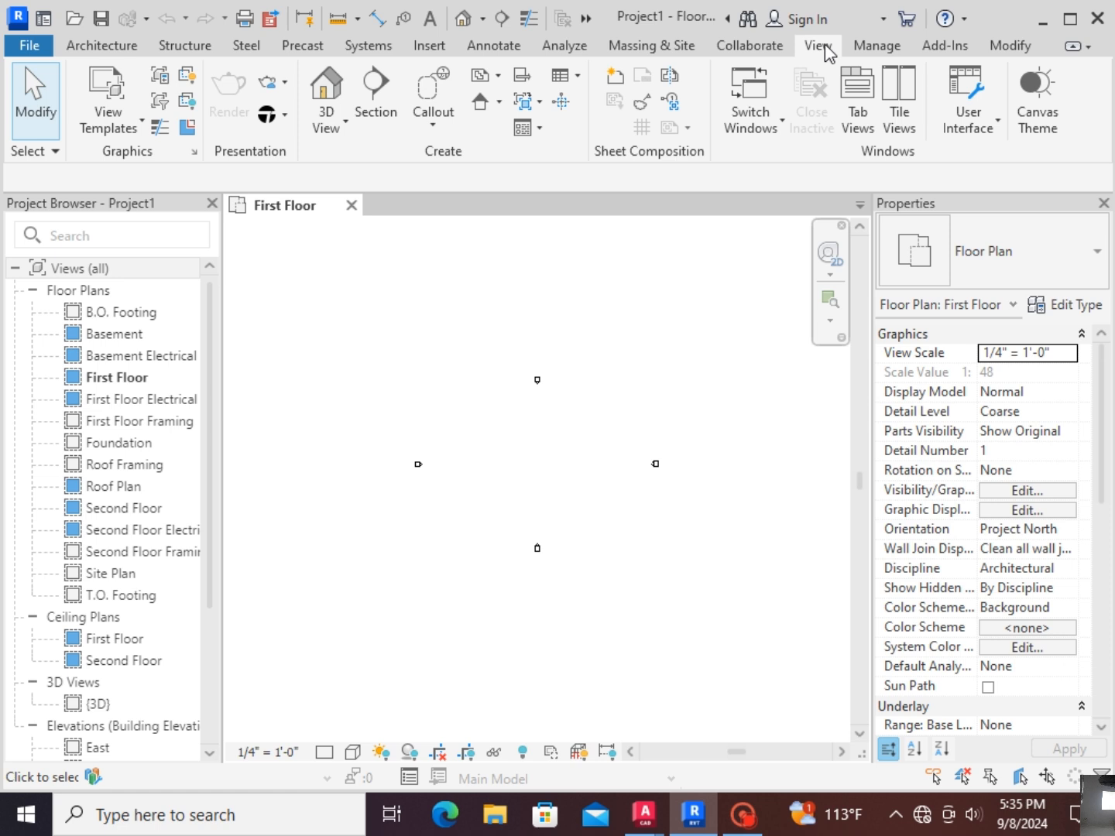
pyautogui.click(997, 122)
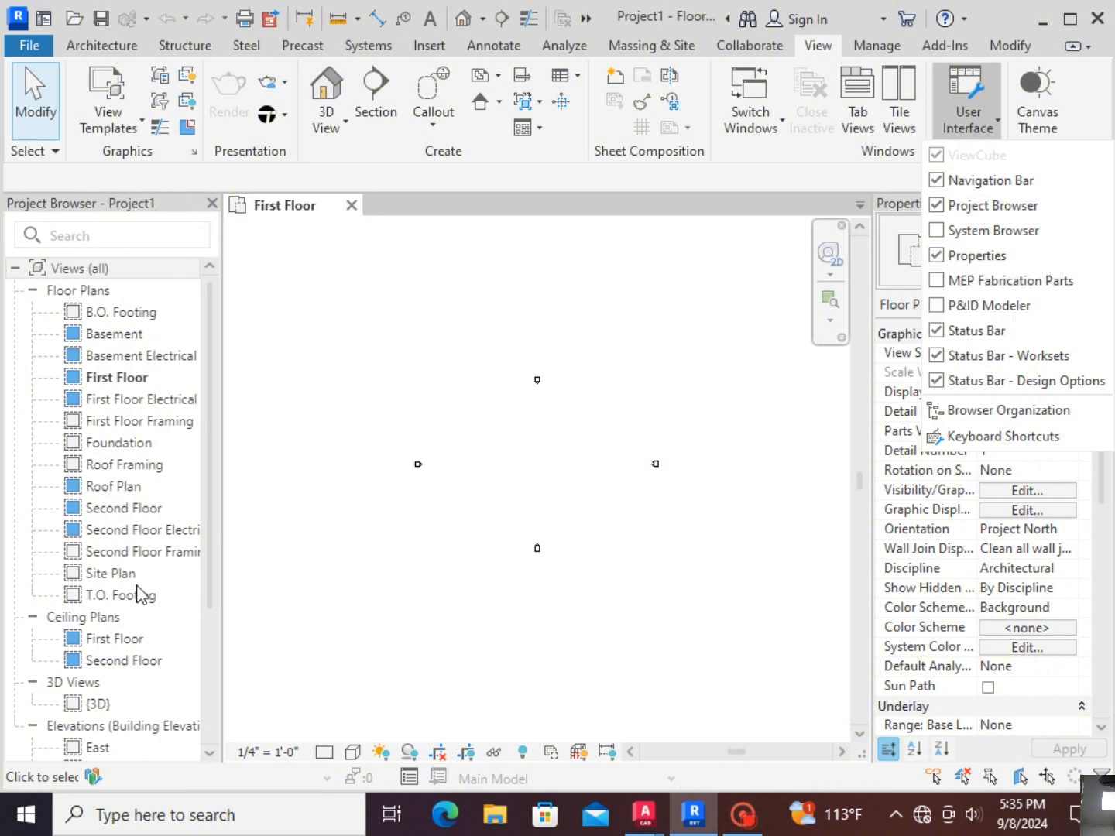
pyautogui.click(940, 206)
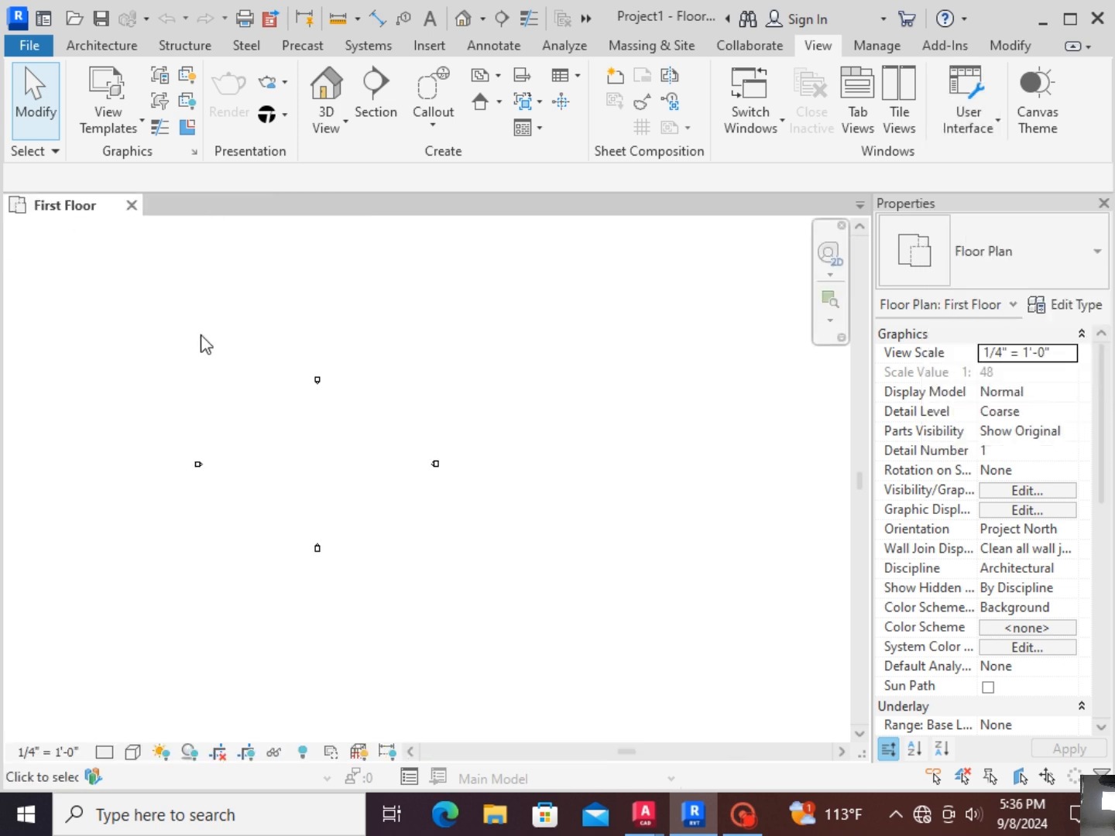
pyautogui.click(996, 129)
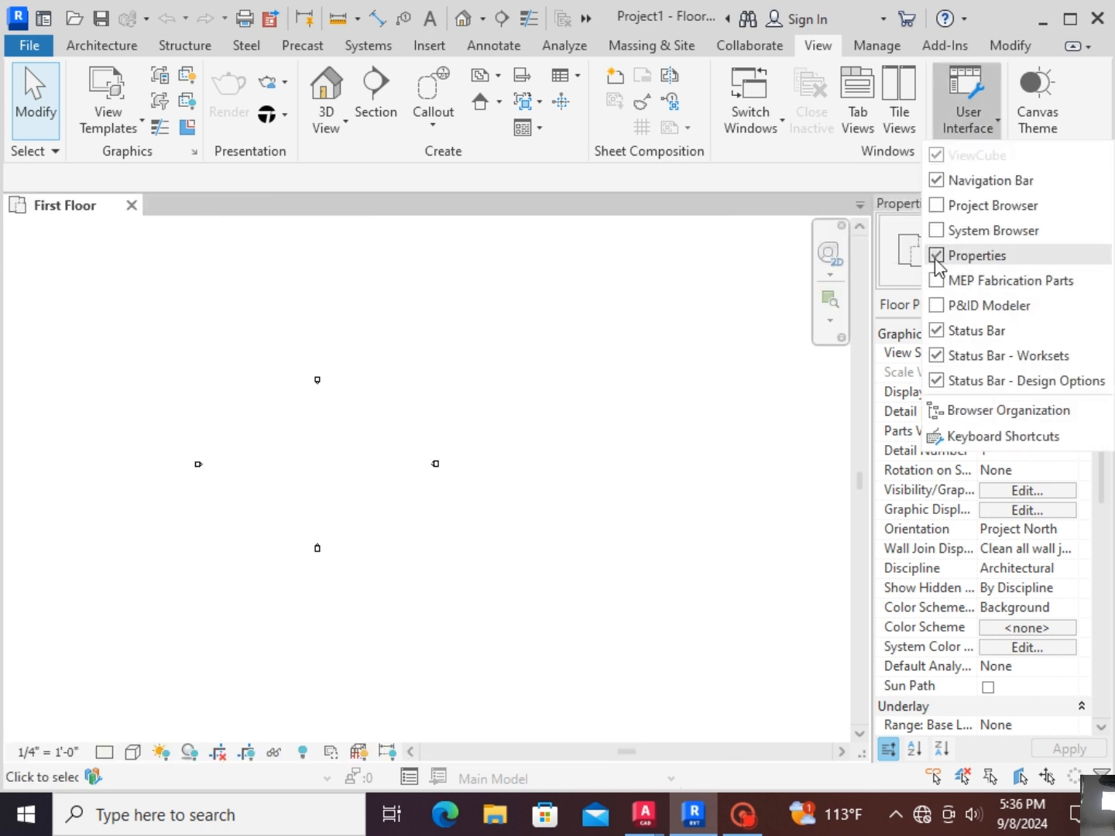
pyautogui.click(939, 255)
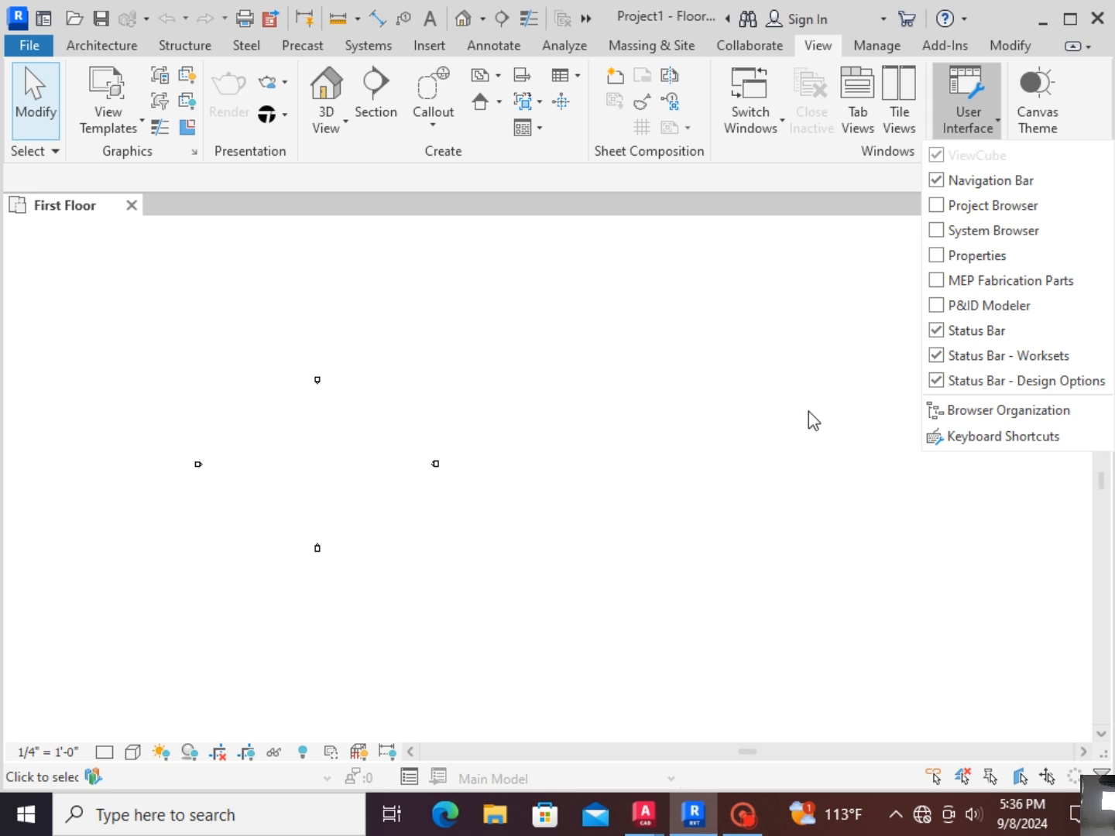
# Step: Turn the Project Browser and the Properties palette back on in the user interface
pyautogui.click(937, 206)
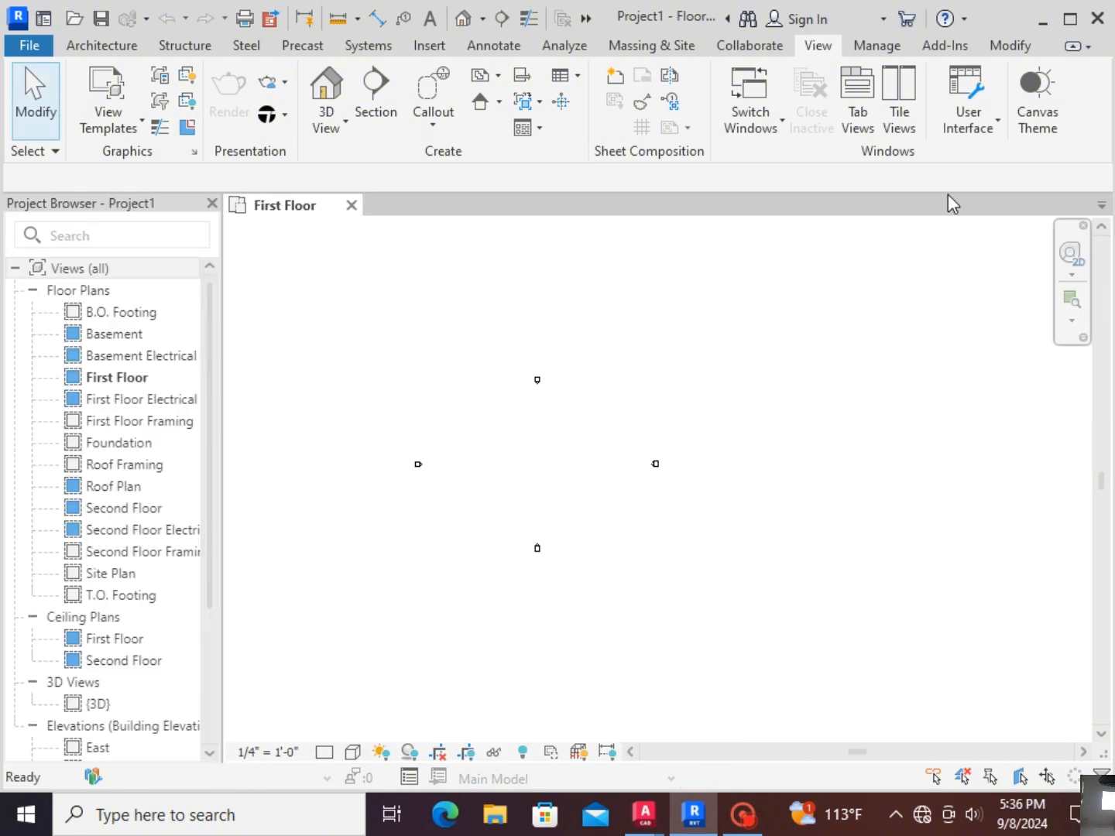
pyautogui.click(997, 128)
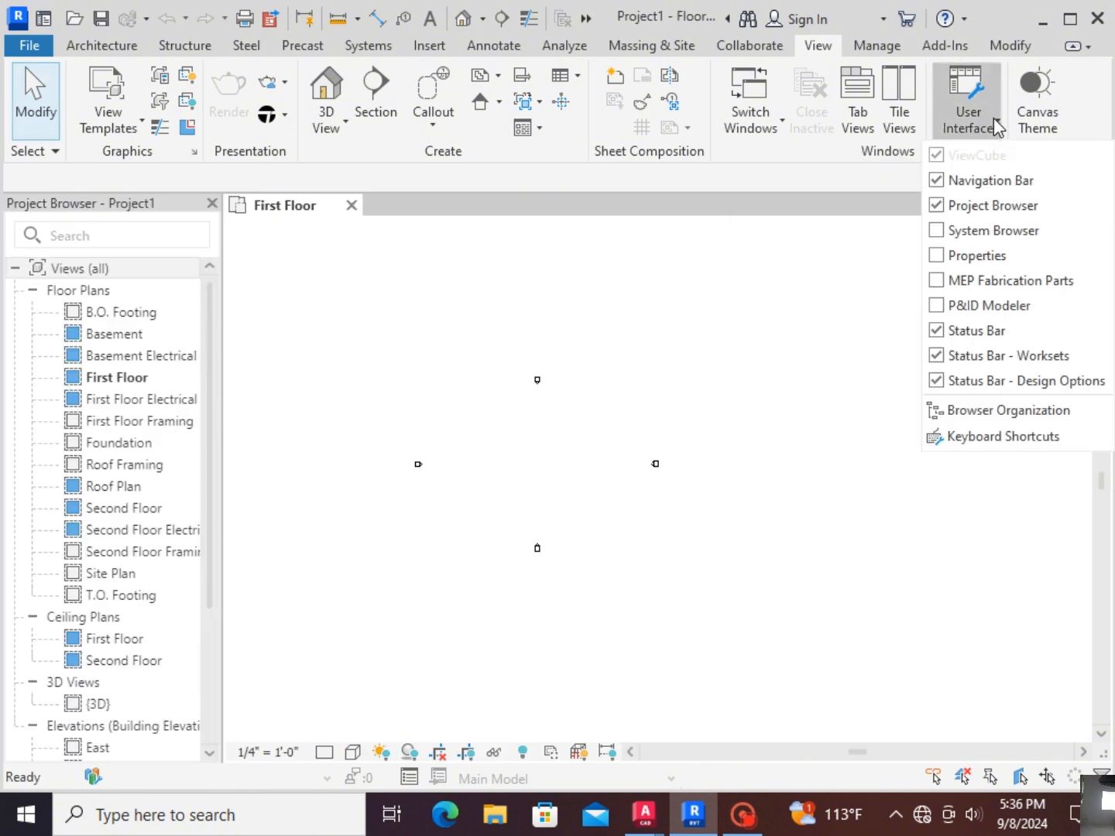
pyautogui.click(940, 256)
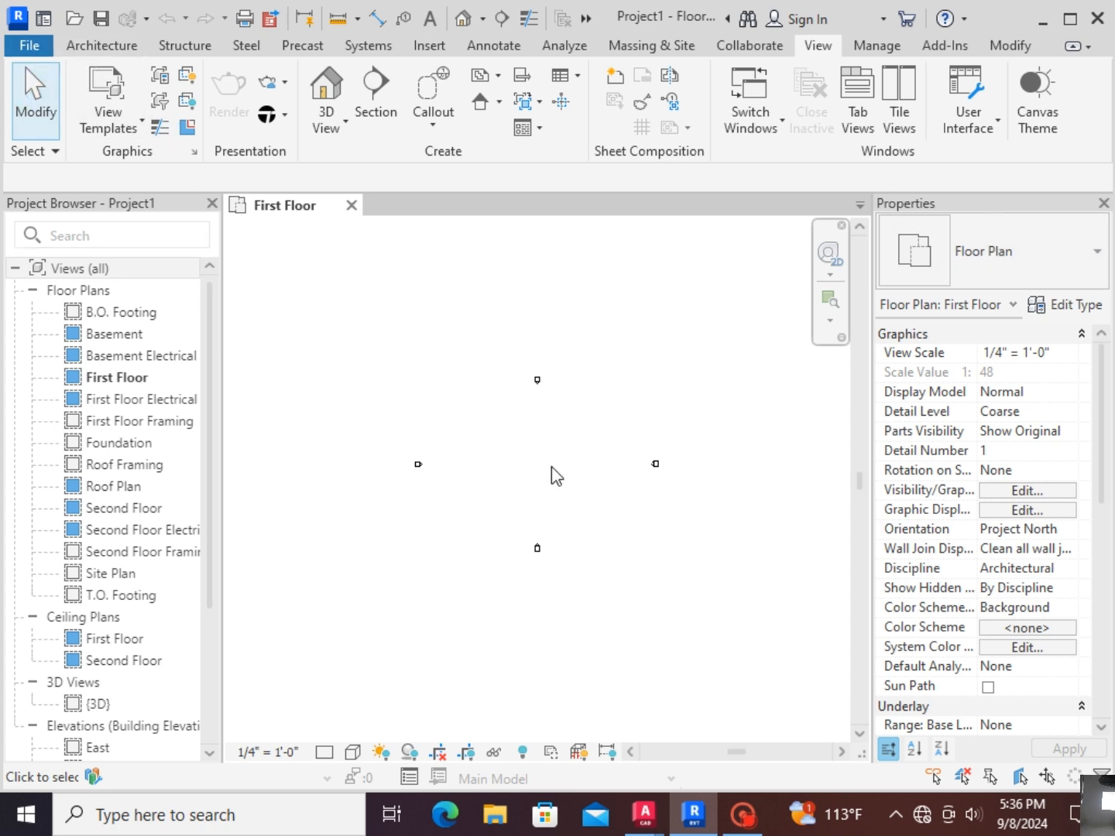
pyautogui.scroll(3, 517, 457)
pyautogui.scroll(-1, 417, 424)
# Step: Start saving the model as a new project file and browse to the REVIT STUDENTS folder on the D: drive
pyautogui.click(27, 46)
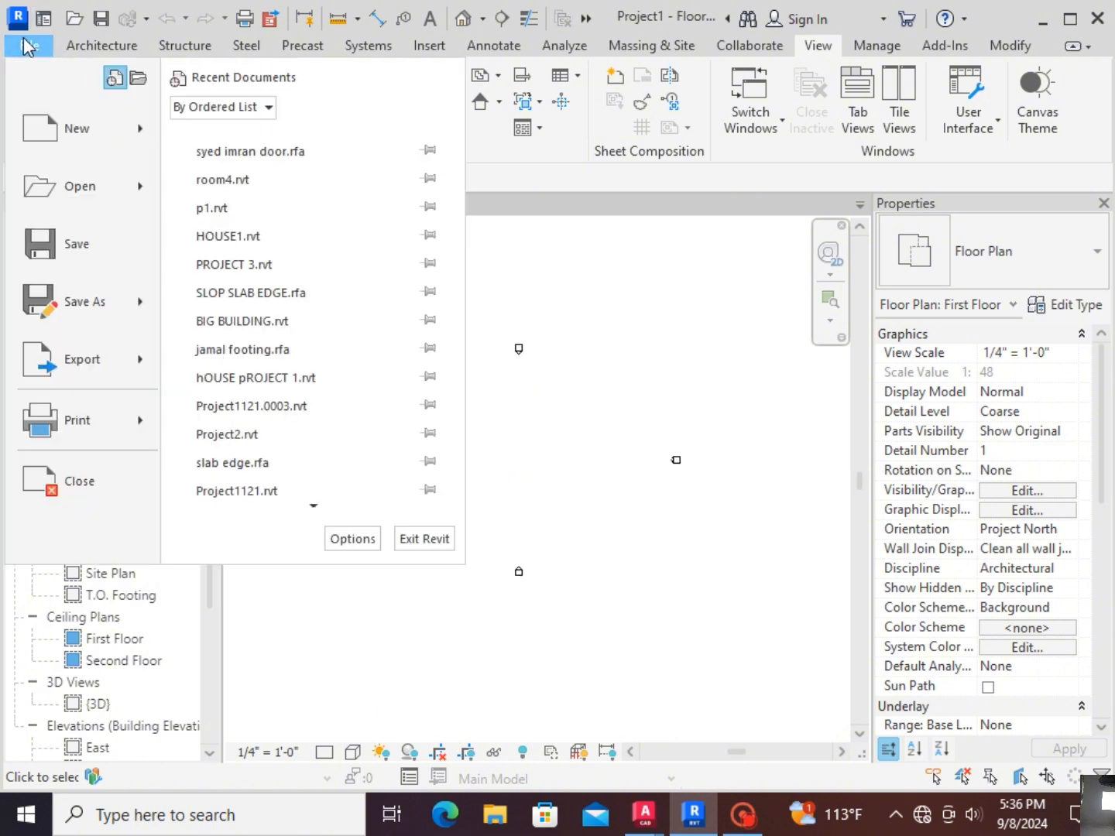
pyautogui.moveTo(83, 309)
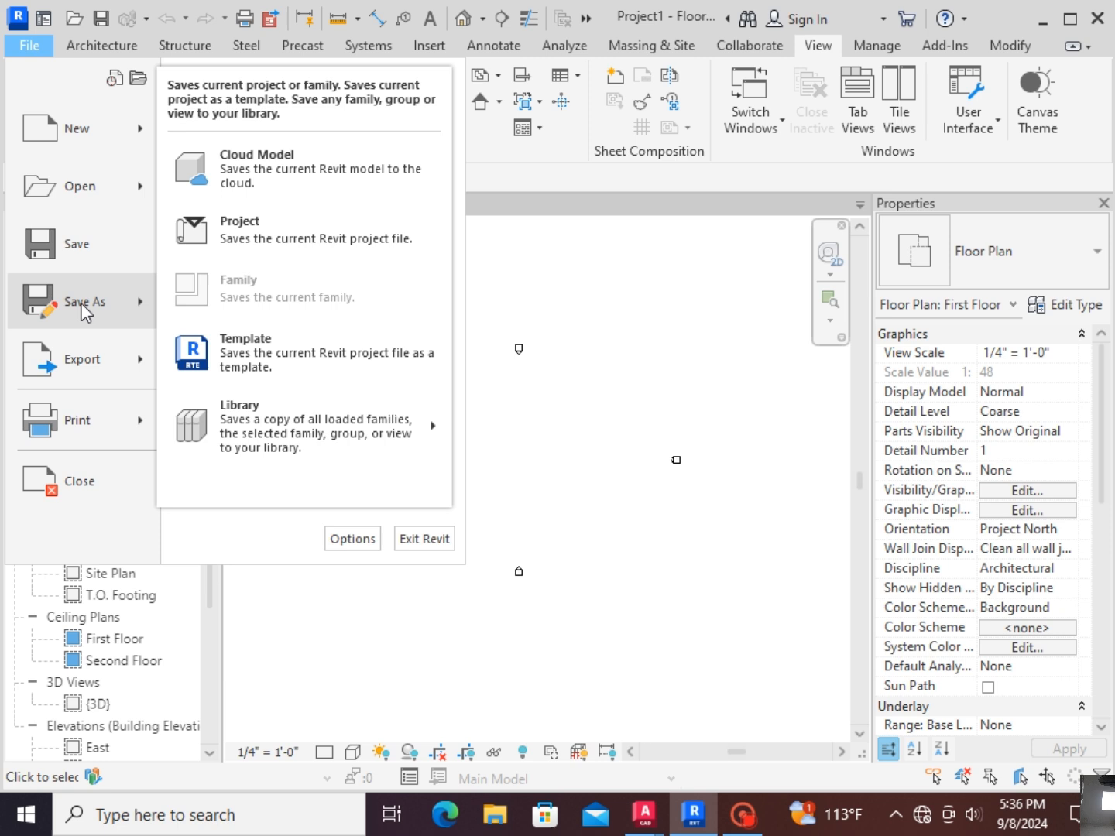
pyautogui.click(247, 232)
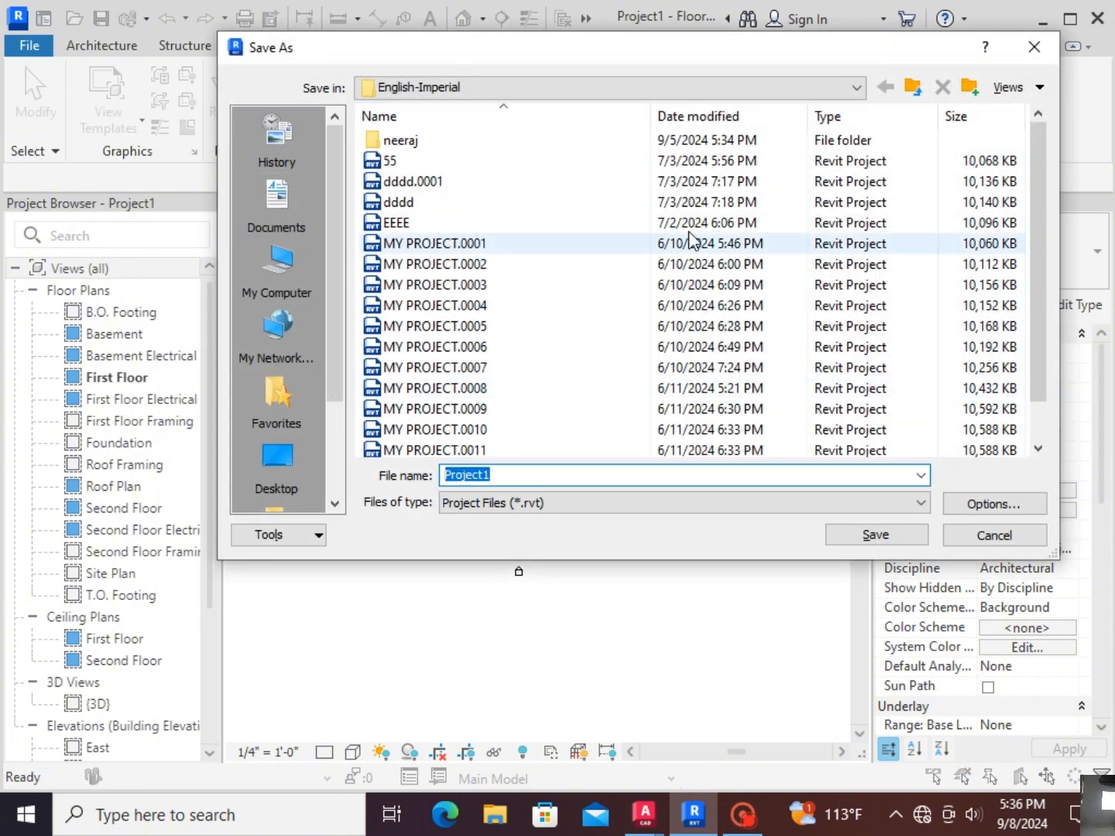
pyautogui.moveTo(594, 54); pyautogui.dragTo(568, 124)
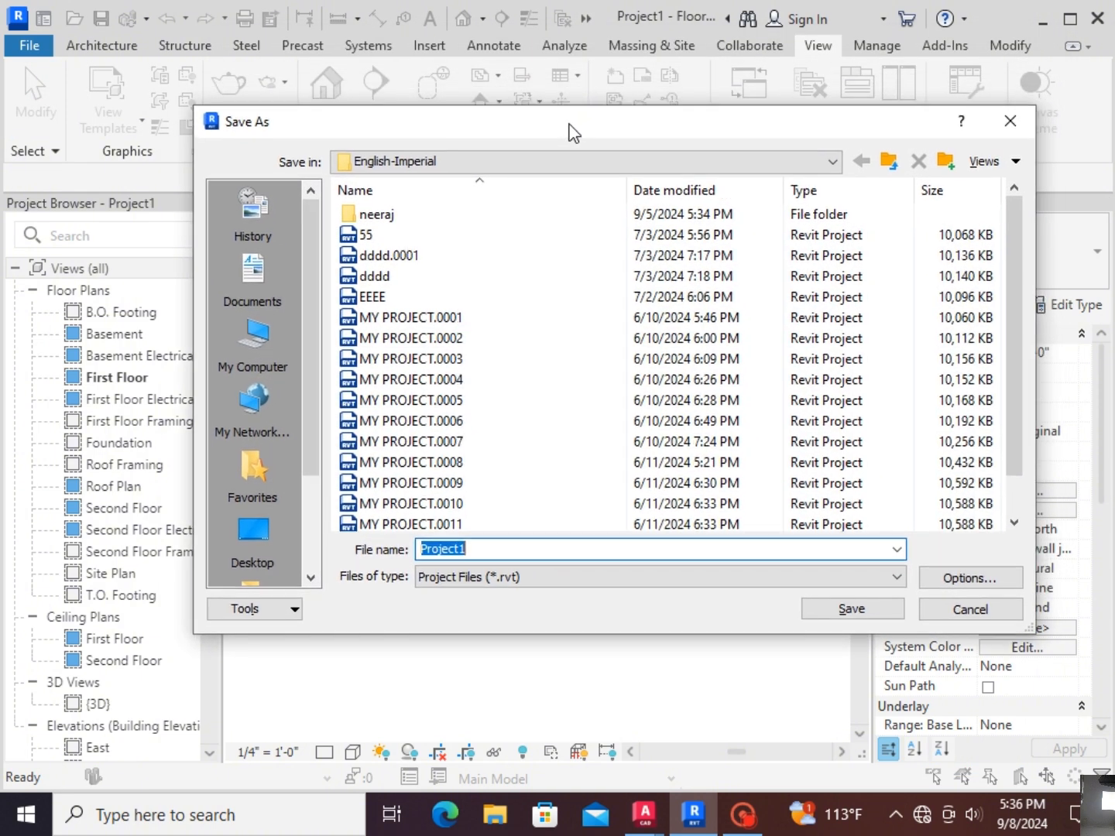
pyautogui.click(489, 167)
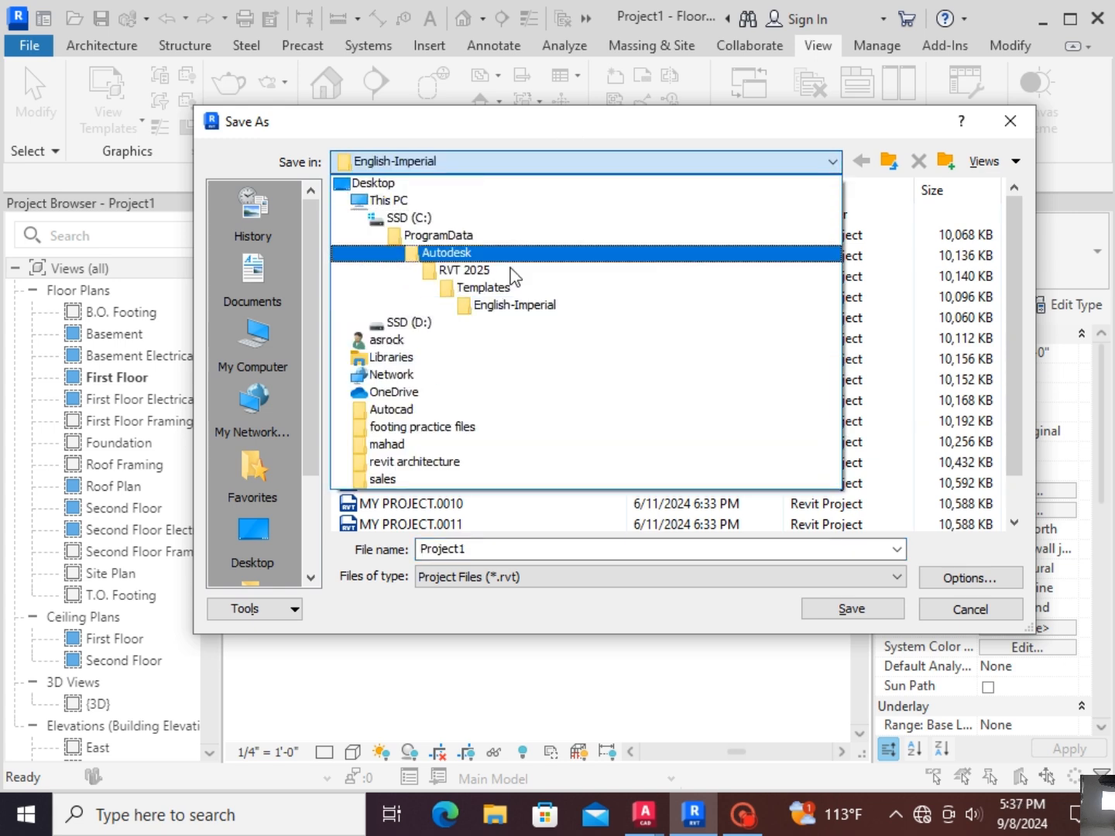
pyautogui.click(476, 324)
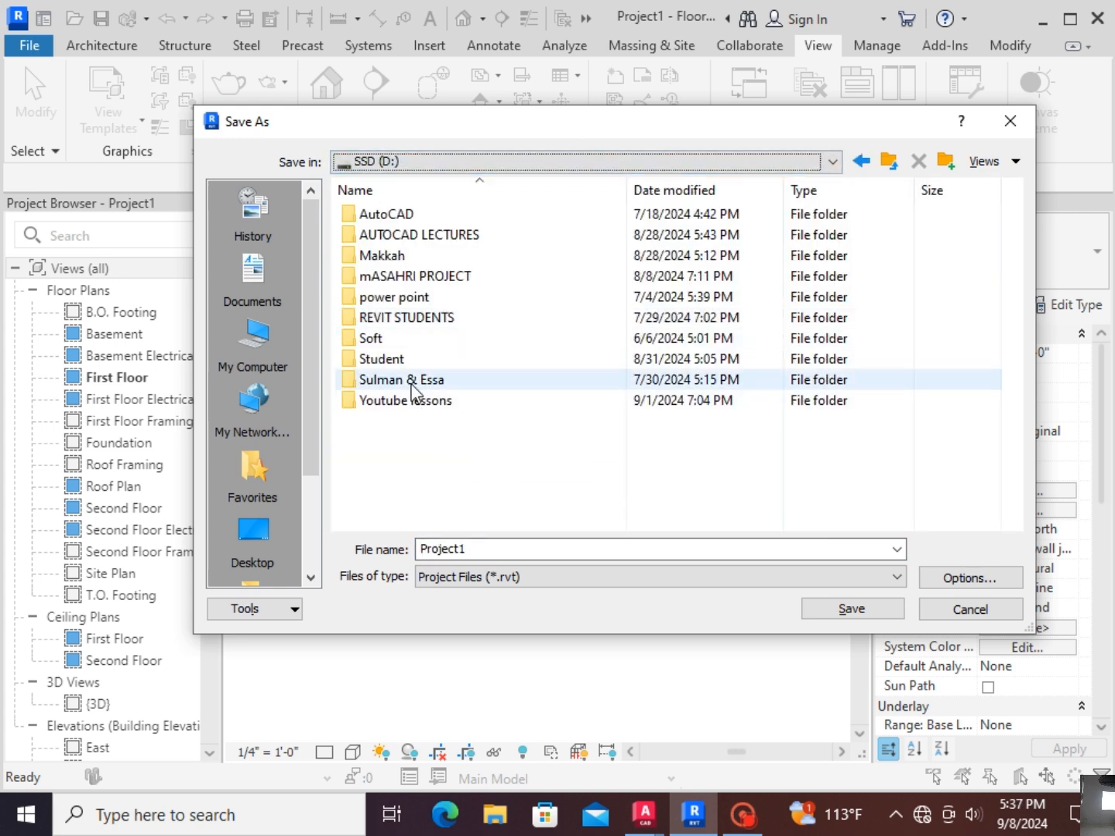
pyautogui.doubleClick(457, 317)
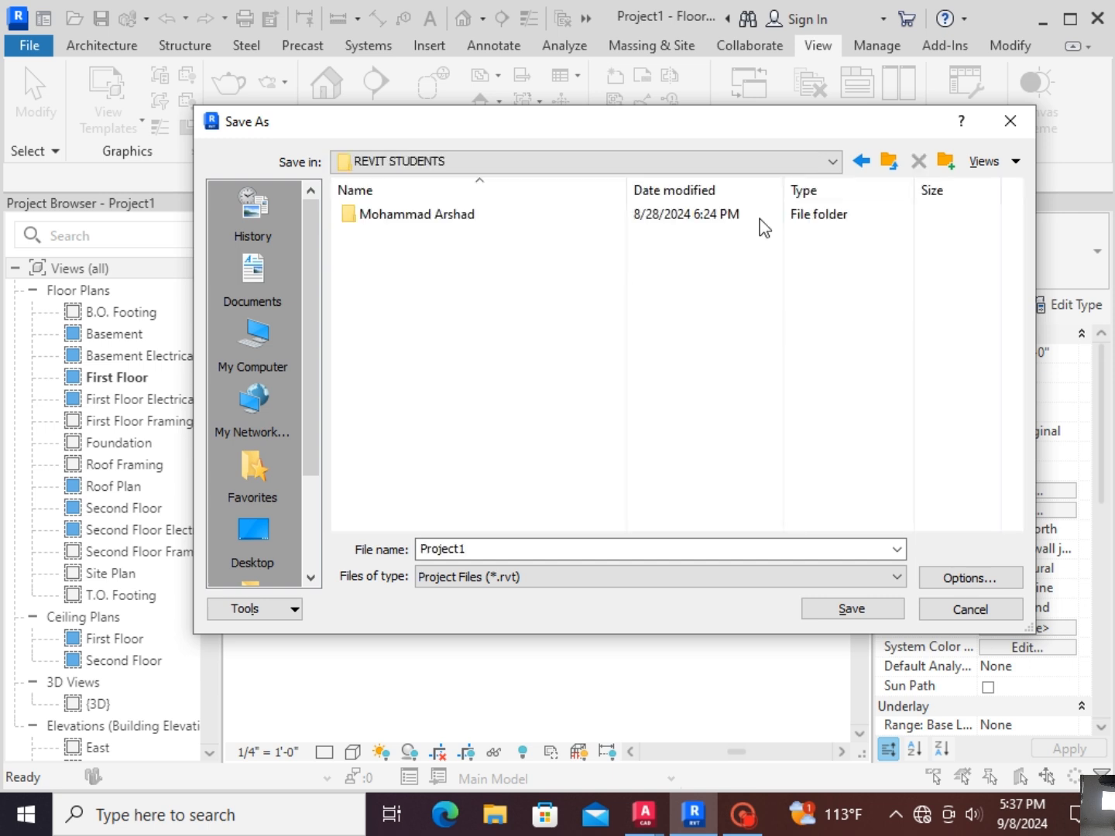
# Step: Create a new folder named after the student inside REVIT STUDENTS and open it as the save location
pyautogui.click(943, 161)
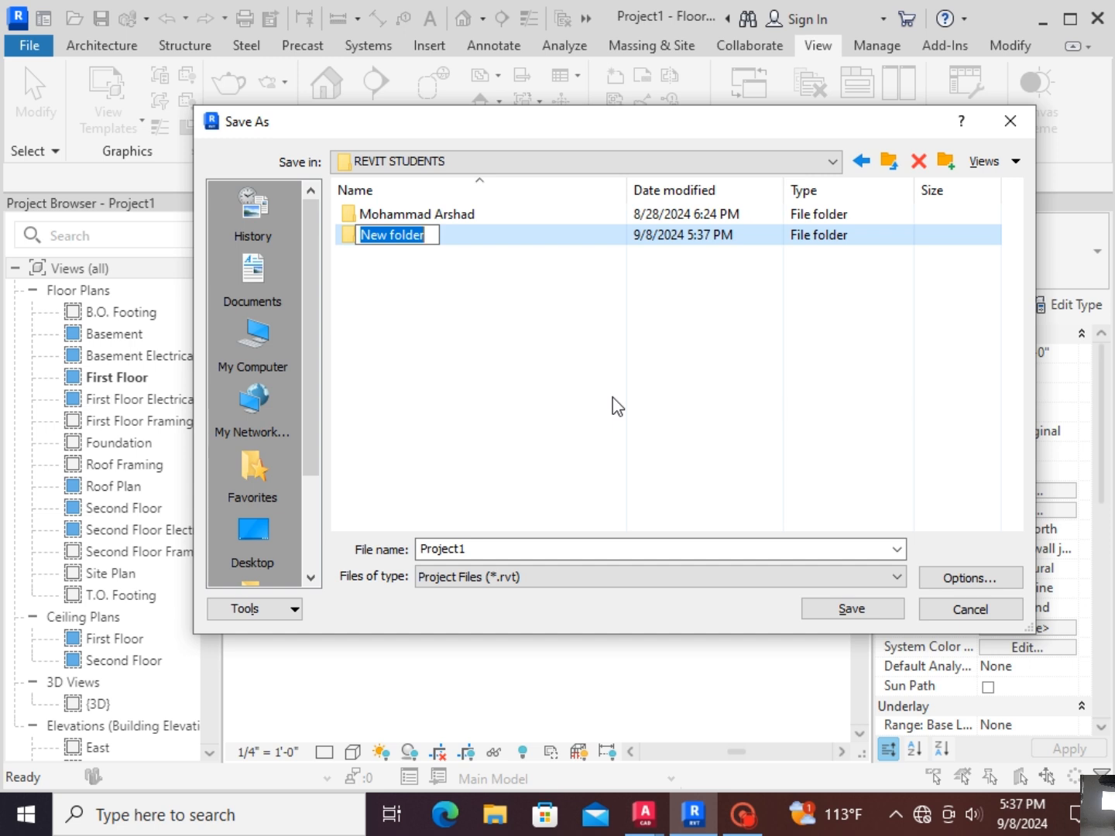
pyautogui.write('NEERAJ')
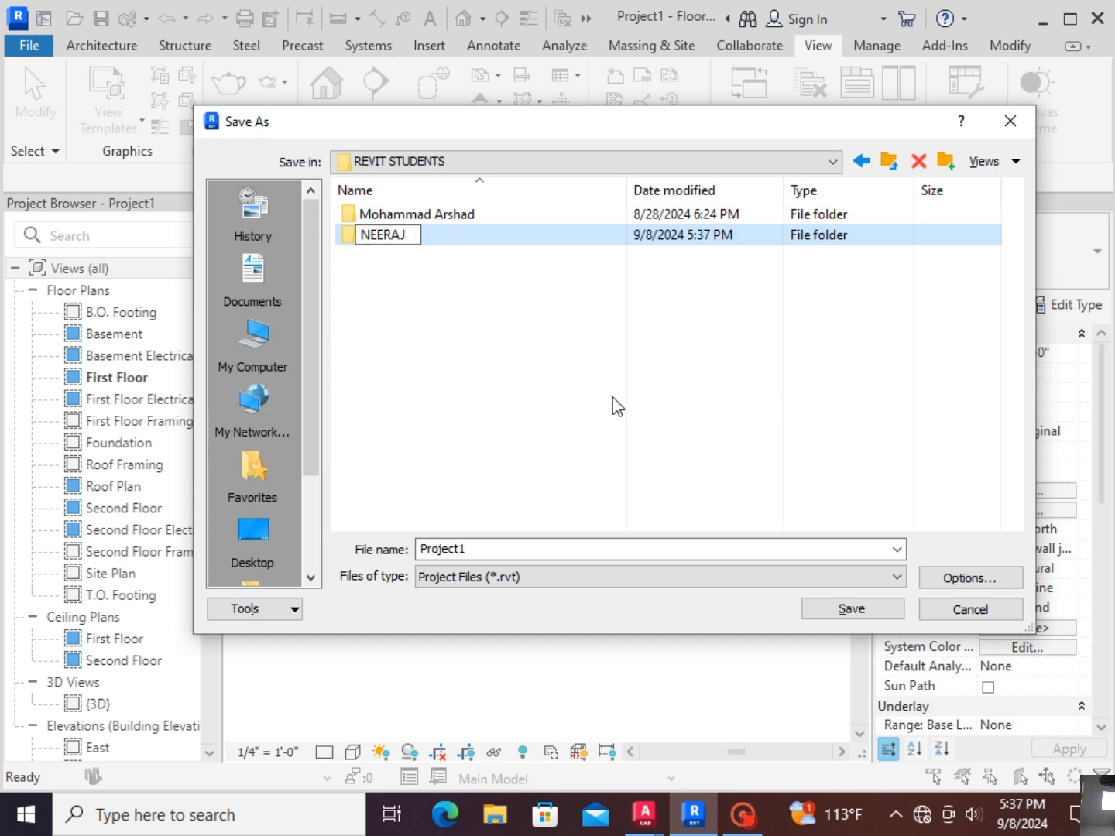
pyautogui.press('Return')
pyautogui.doubleClick(381, 234)
# Step: Name the project file LECTURE 1, set the maximum backups to 1, and save it
pyautogui.click(491, 548)
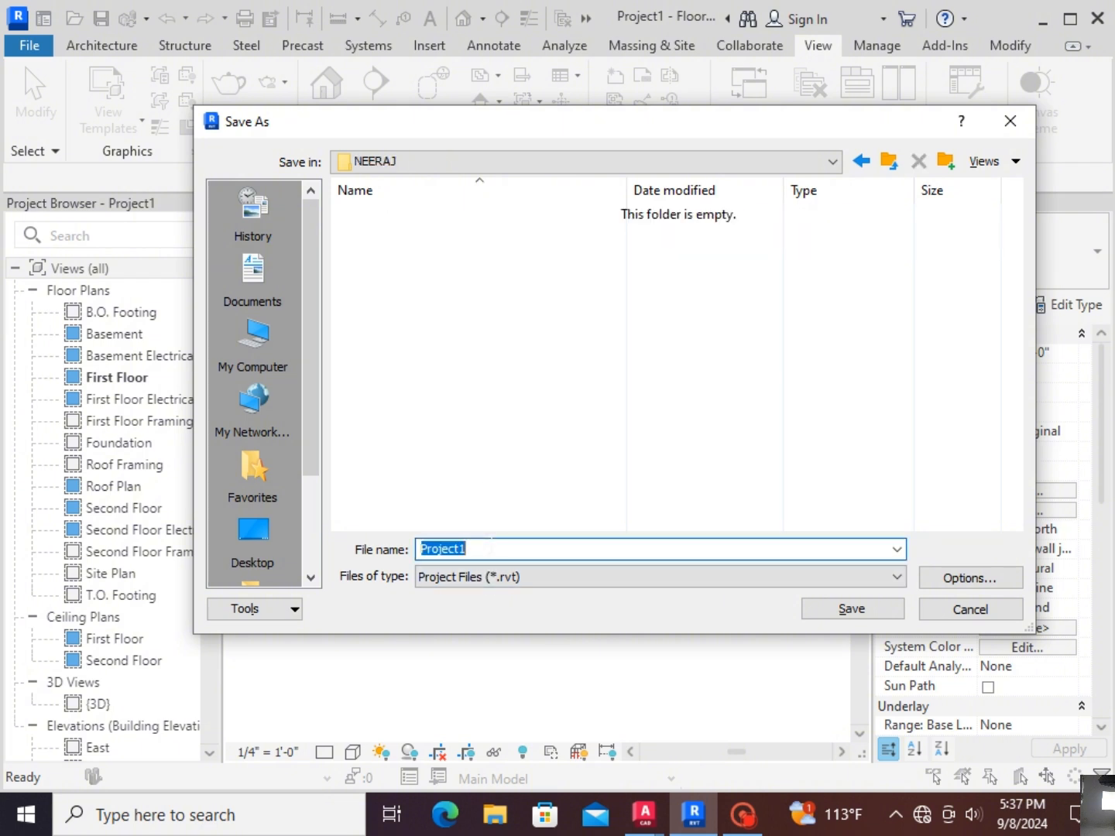
pyautogui.write('LECTURE 1')
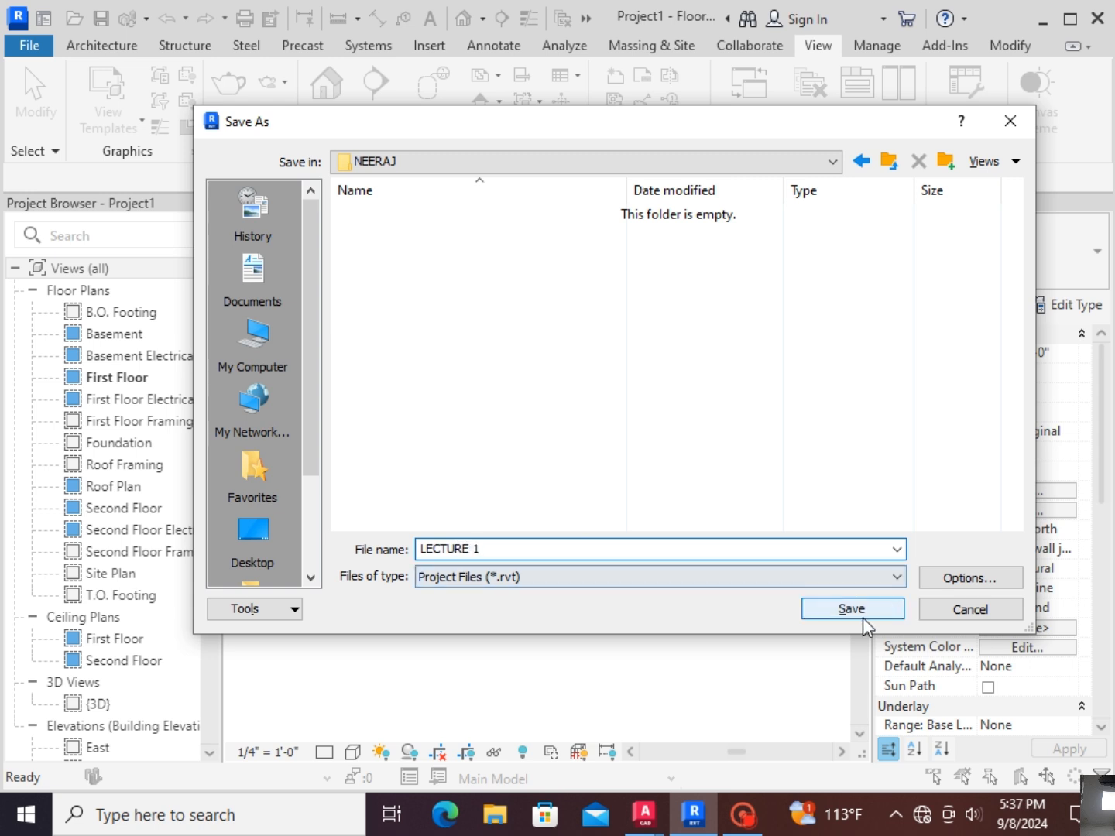
pyautogui.click(969, 579)
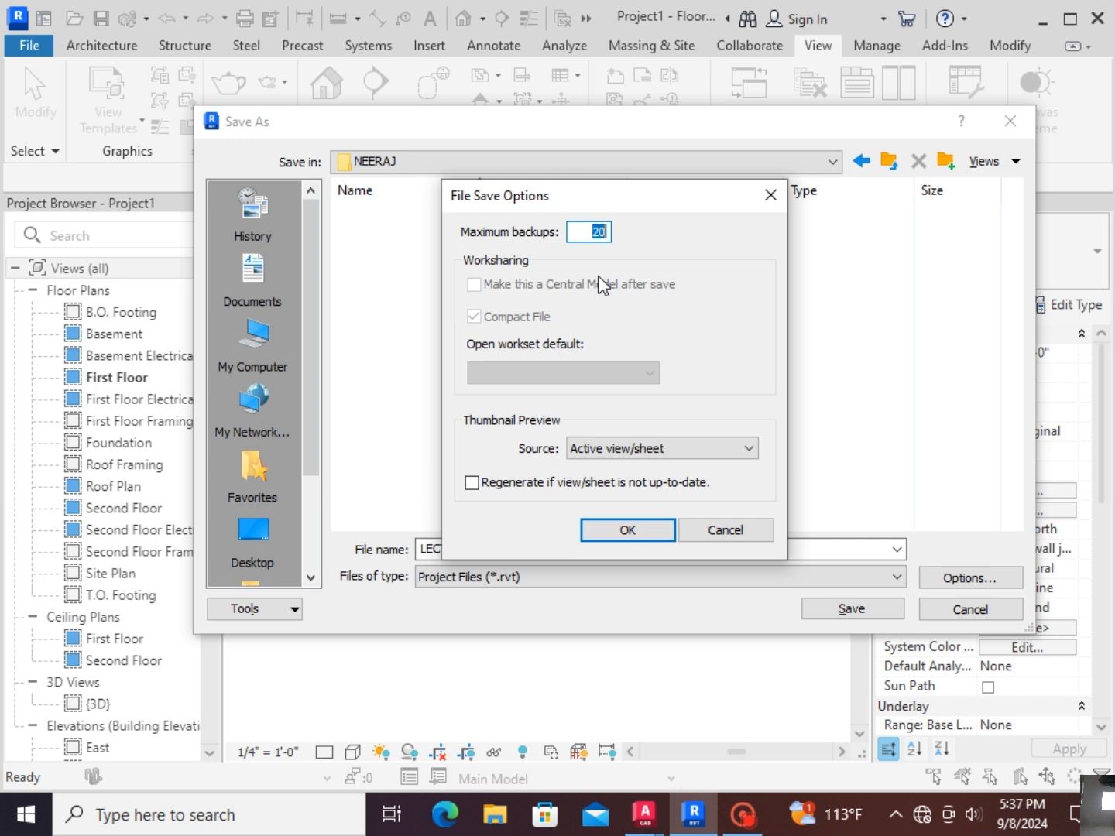
pyautogui.write('1')
pyautogui.click(616, 530)
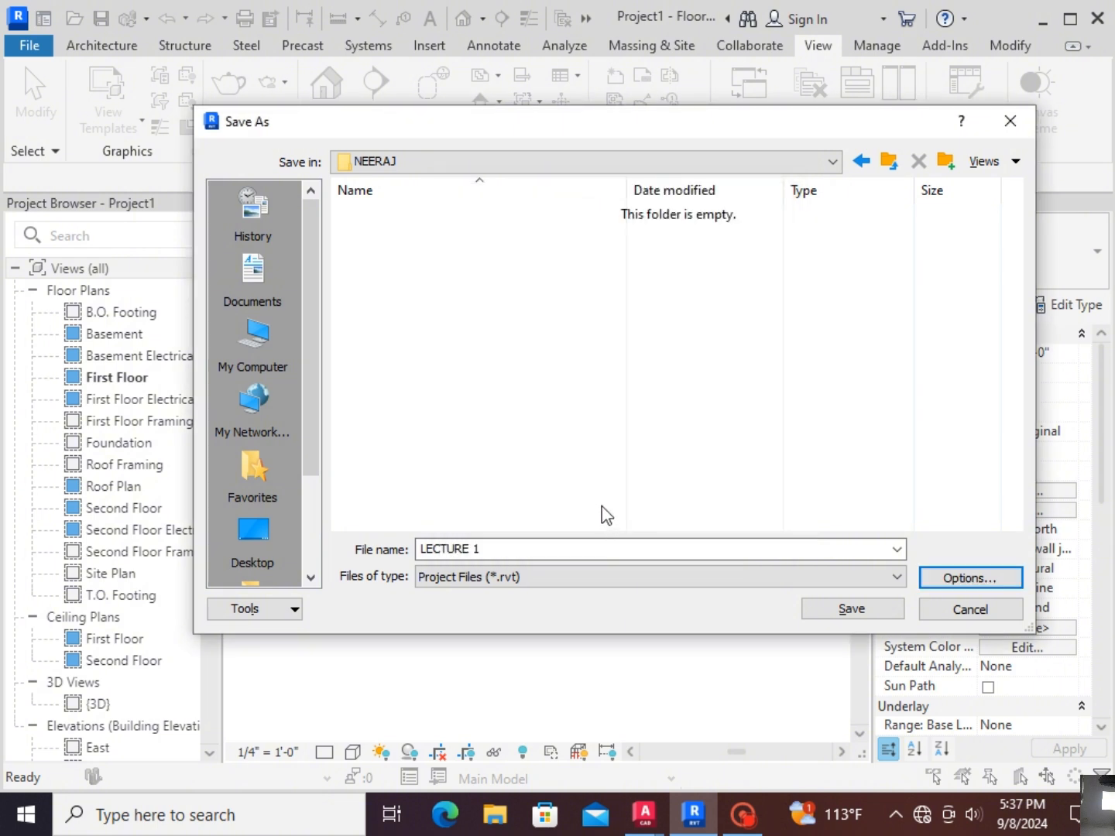
pyautogui.click(849, 609)
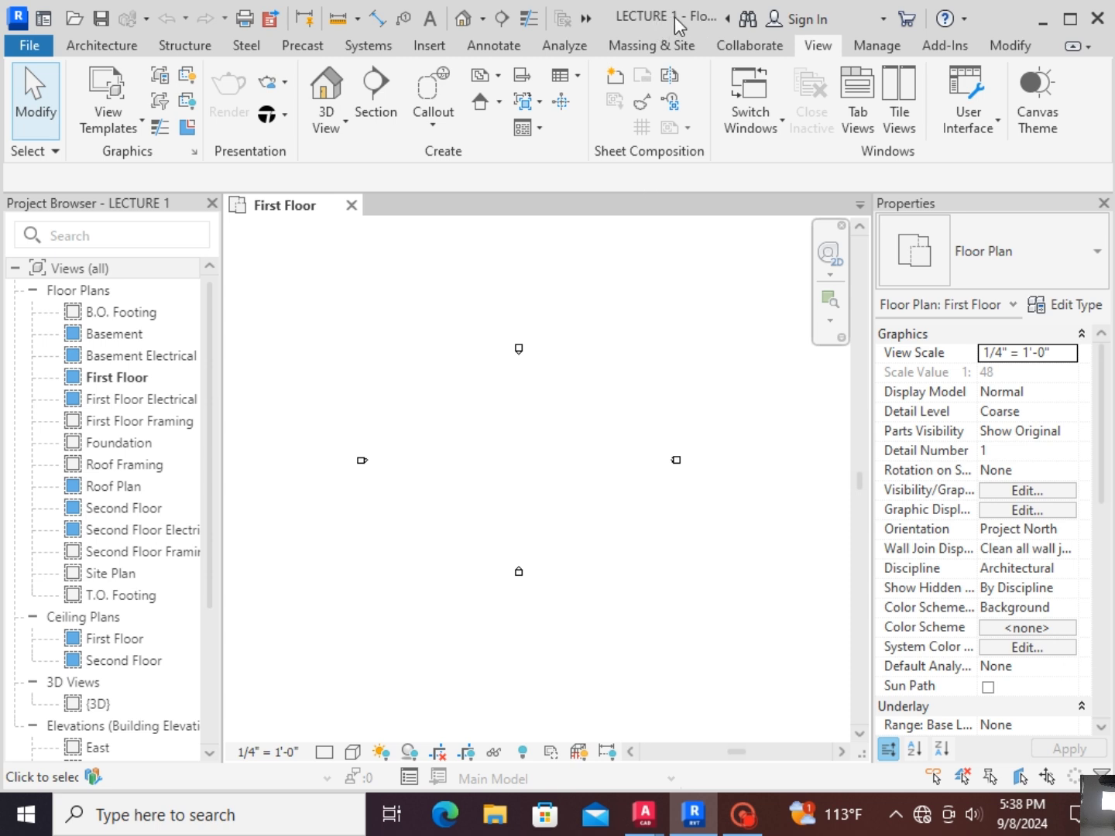
# Step: Expand the keyword search field beside the project title and look through the Autodesk account sign-in options
pyautogui.click(726, 18)
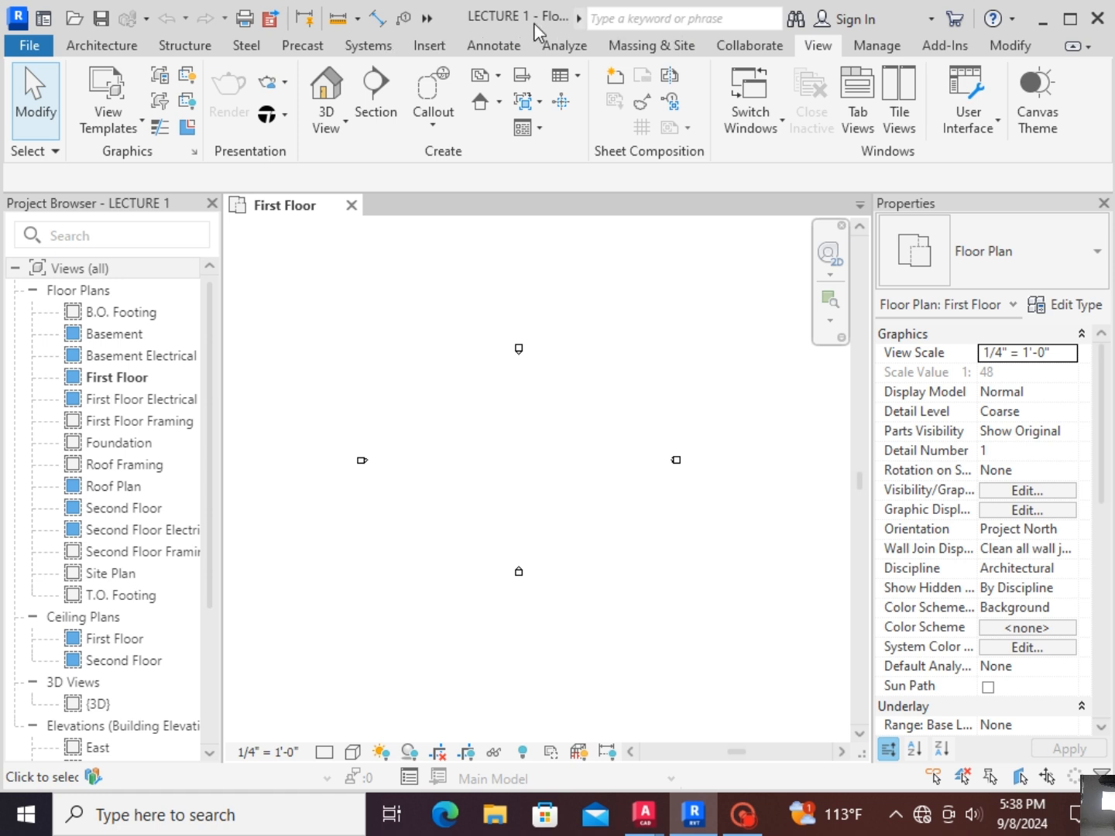
pyautogui.click(427, 19)
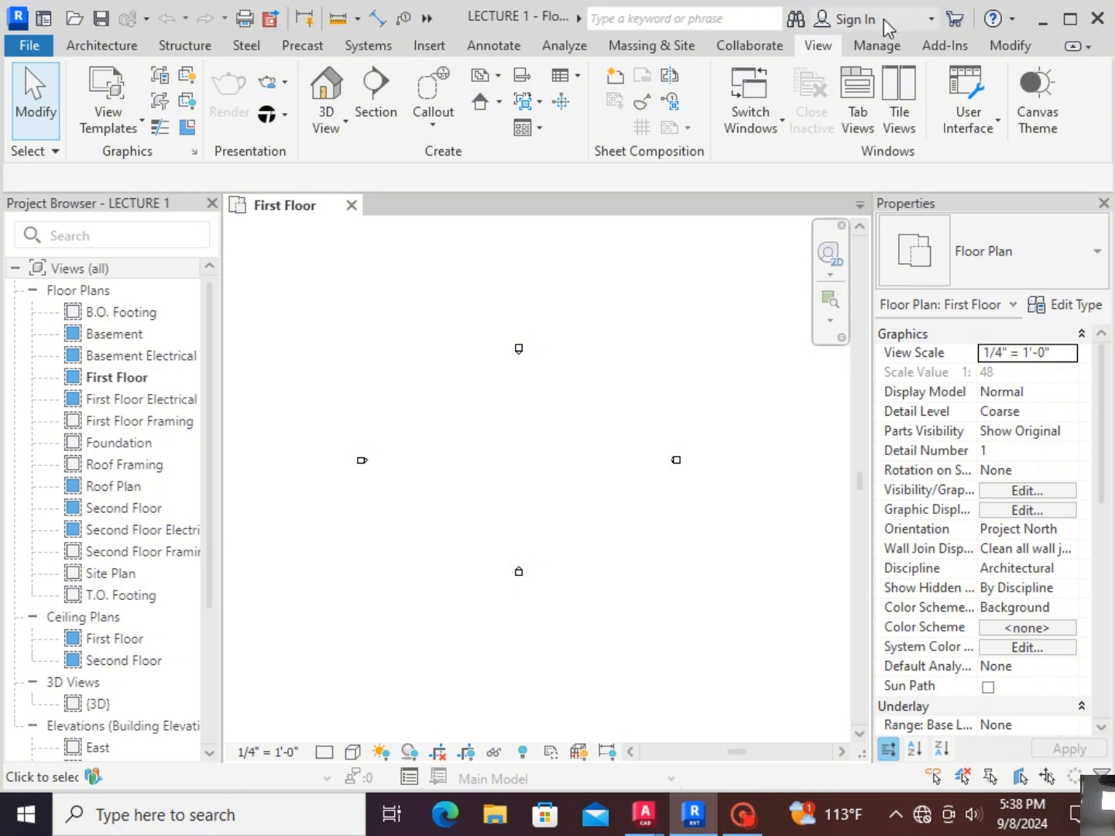
pyautogui.click(929, 20)
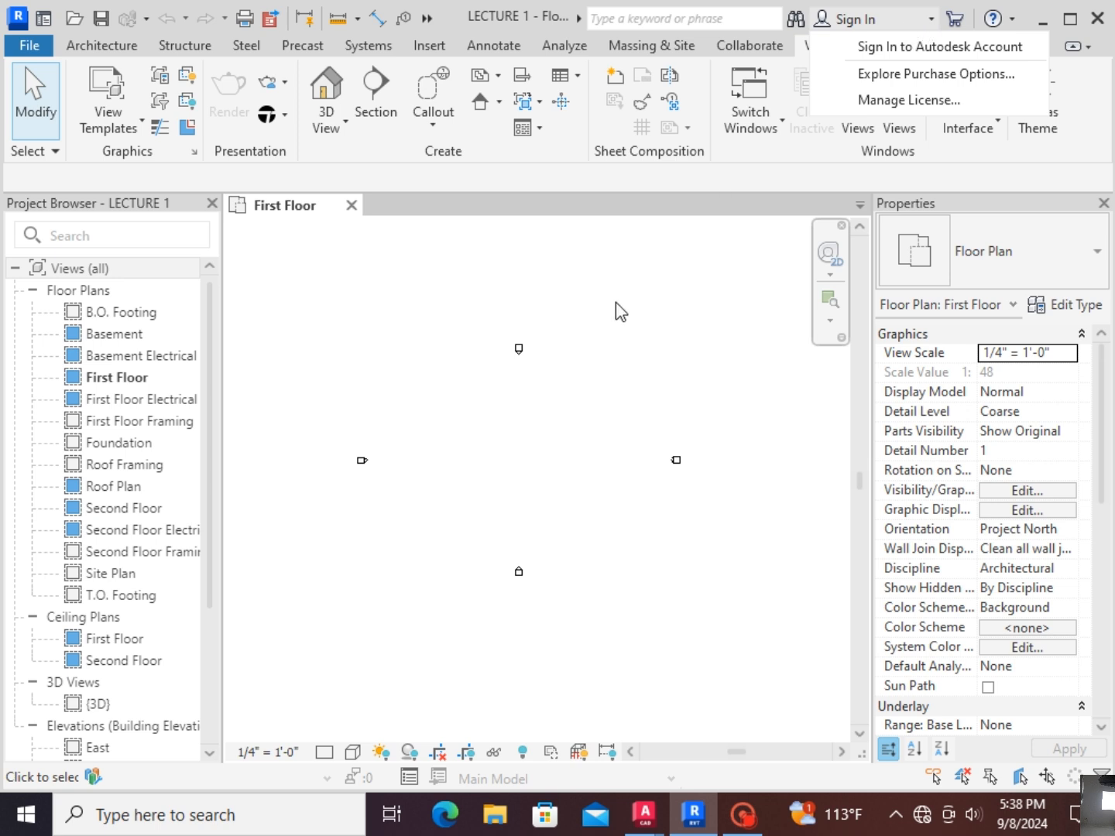
pyautogui.click(495, 486)
# Step: Window-select the east, south, west and north elevation markers one after another in the First Floor plan
pyautogui.scroll(-4, 620, 384)
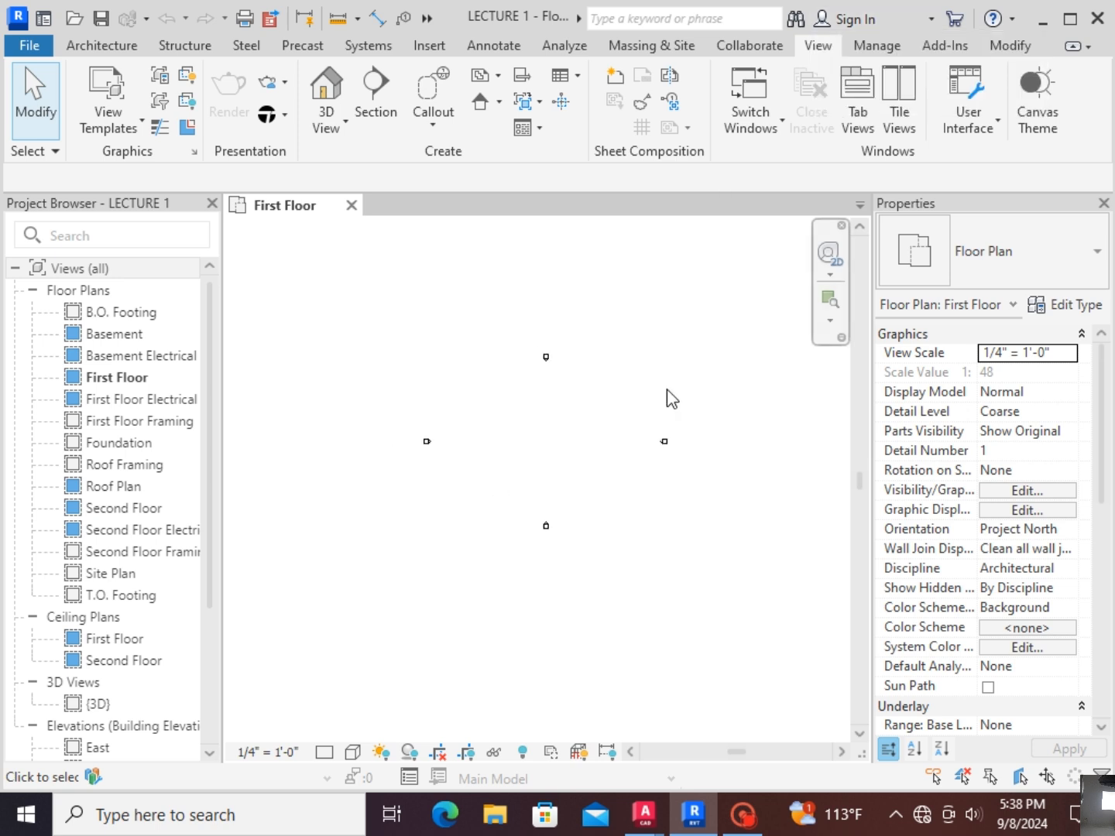
pyautogui.scroll(3, 590, 465)
pyautogui.scroll(2, 445, 397)
pyautogui.scroll(-1, 507, 427)
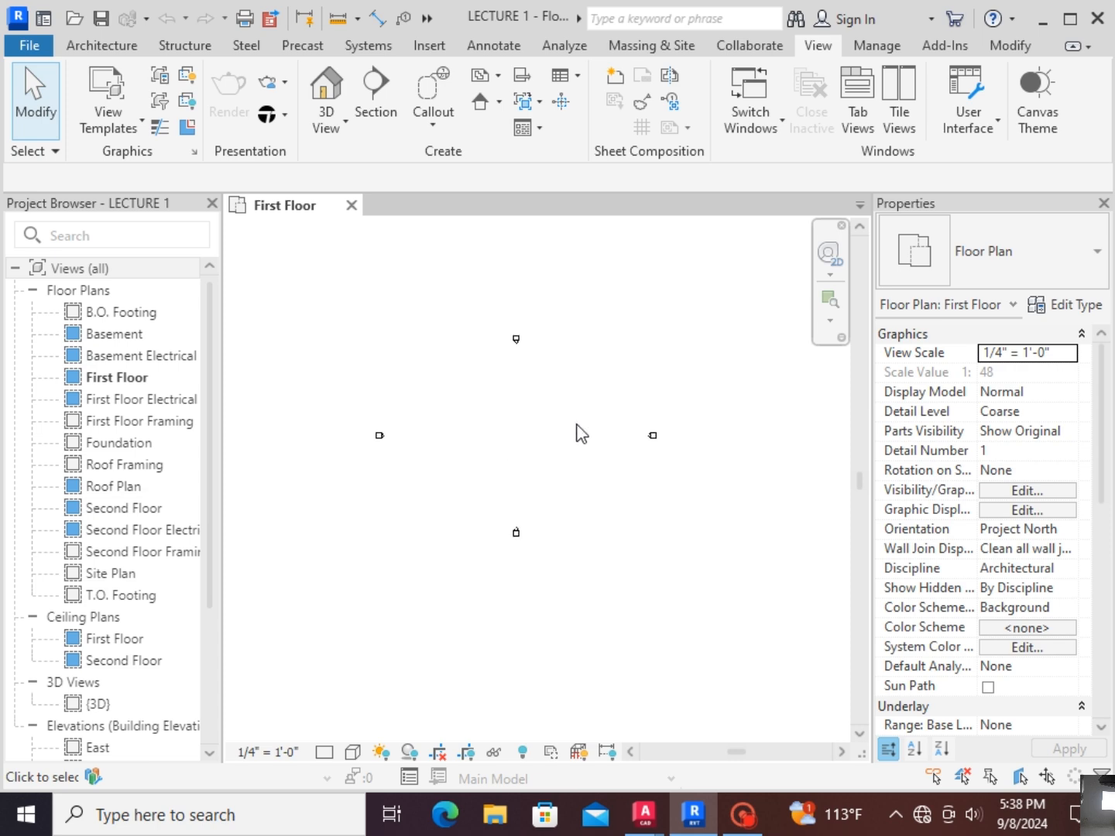
pyautogui.moveTo(468, 298)
pyautogui.mouseDown()
pyautogui.moveTo(559, 397)
pyautogui.moveTo(617, 414)
pyautogui.moveTo(745, 511)
pyautogui.mouseUp()
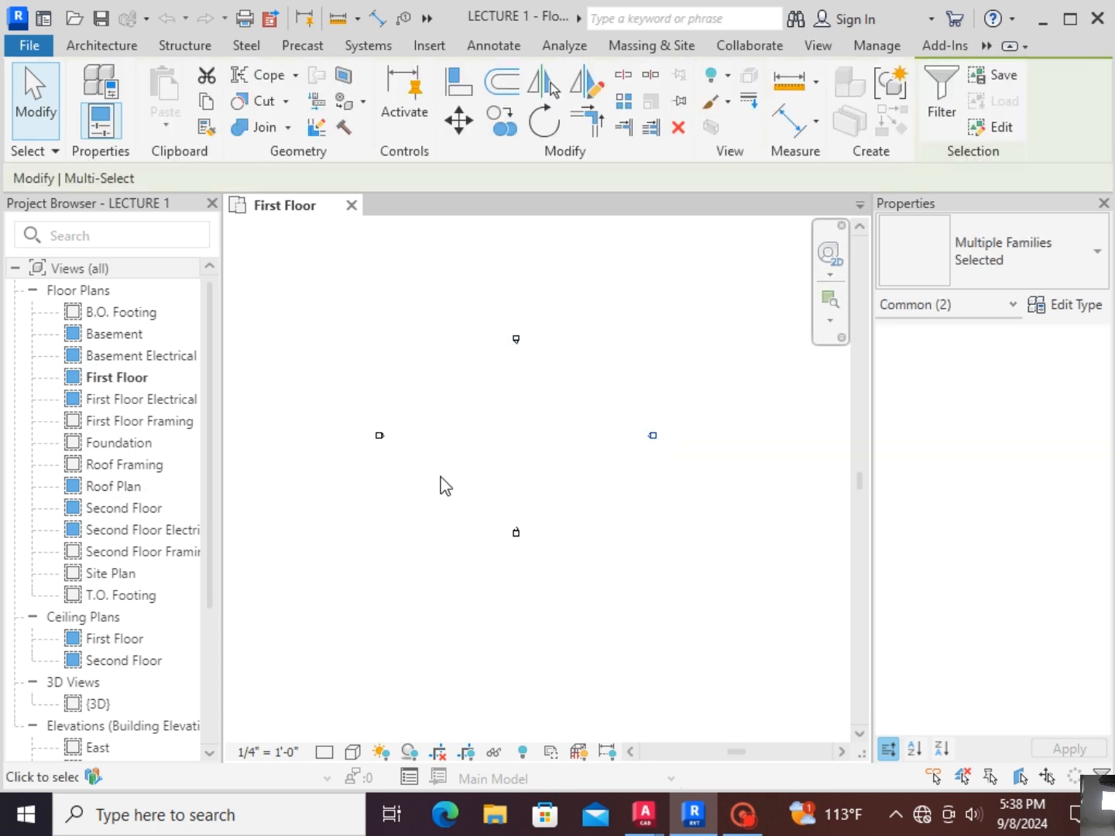
pyautogui.moveTo(441, 475); pyautogui.dragTo(590, 582)
pyautogui.moveTo(336, 389); pyautogui.dragTo(428, 482)
pyautogui.moveTo(468, 294); pyautogui.dragTo(559, 379)
# Step: Open the East, North, South and West building elevations from the project's view list to display their level lines
pyautogui.moveTo(205, 412); pyautogui.dragTo(214, 540)
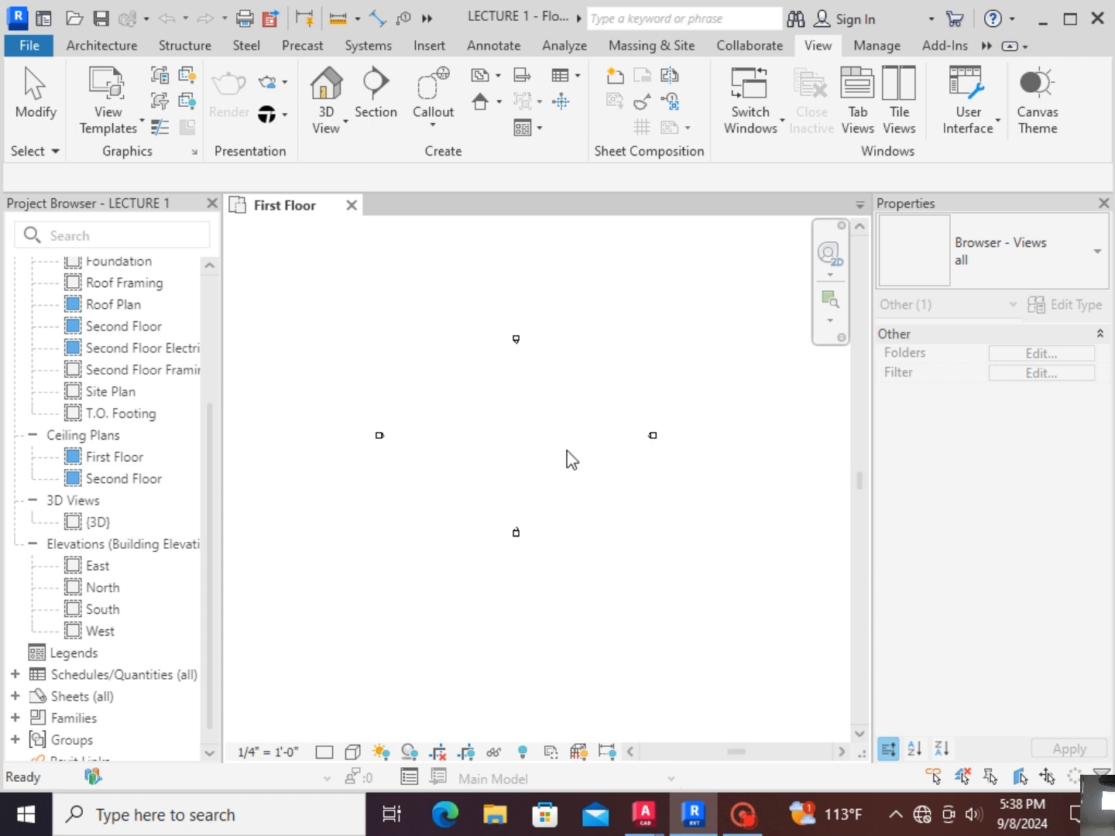
pyautogui.doubleClick(74, 565)
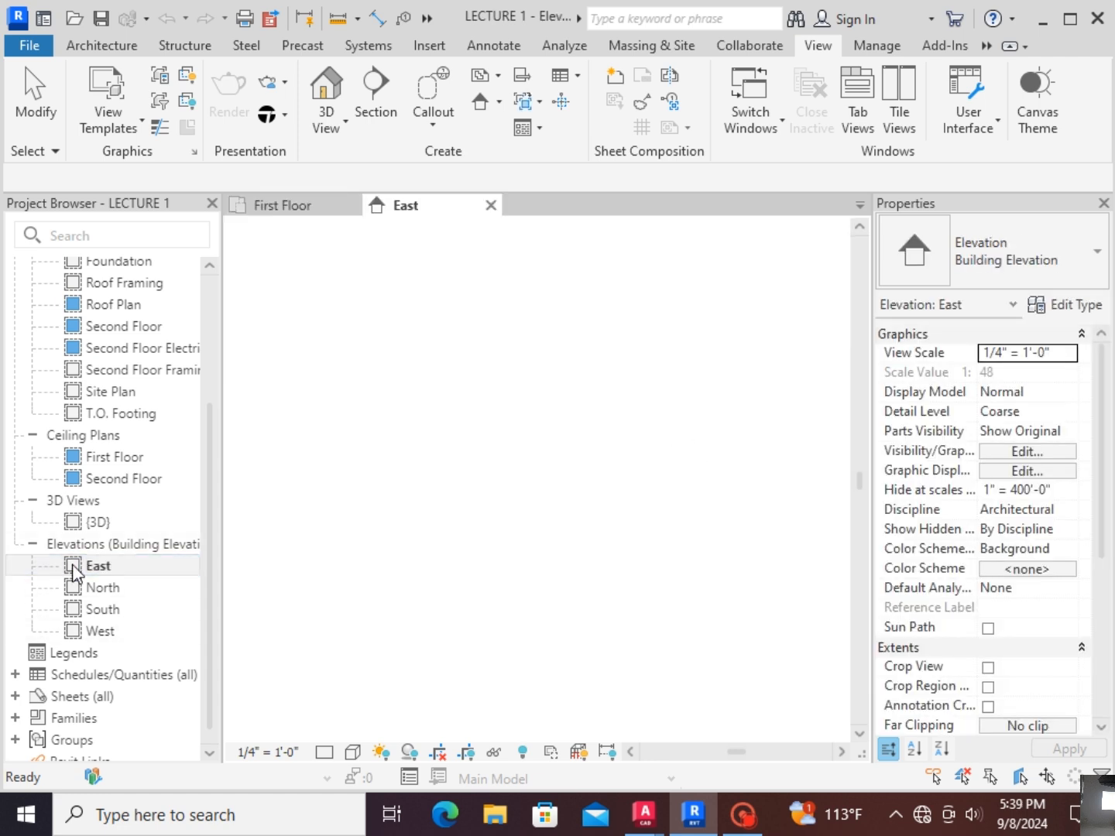
pyautogui.scroll(-2, 506, 451)
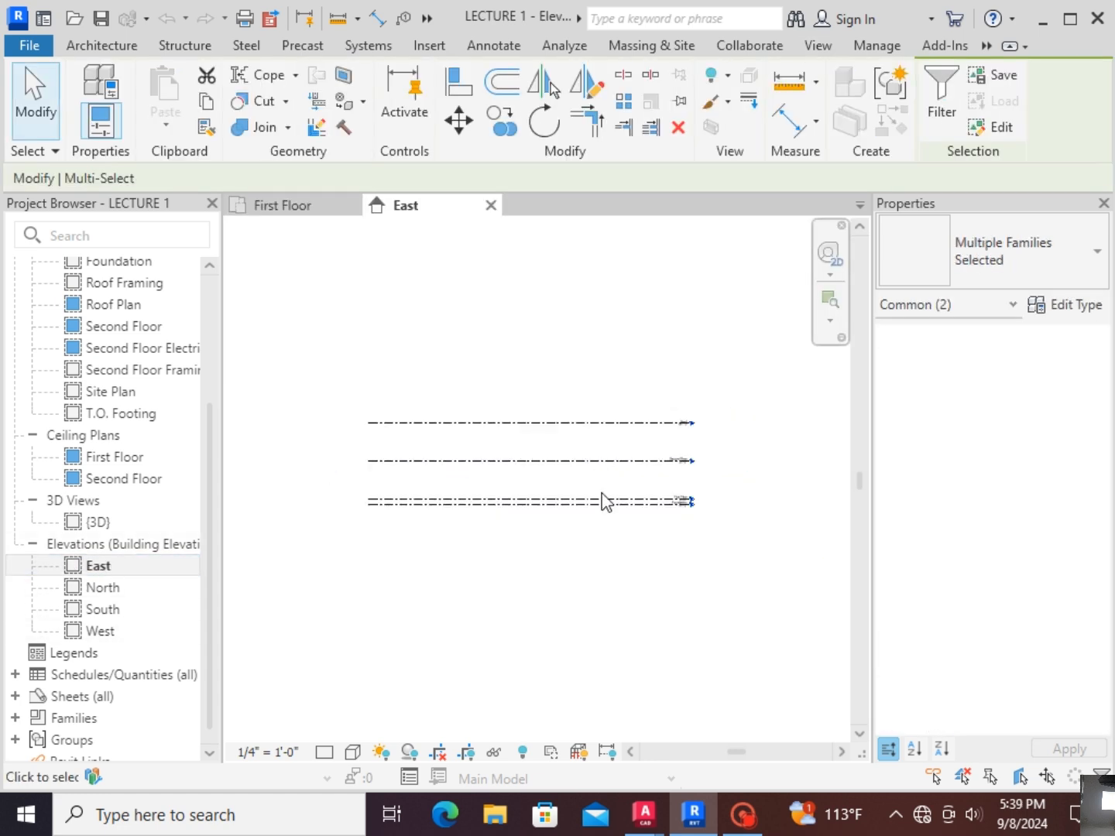
pyautogui.scroll(3, 525, 459)
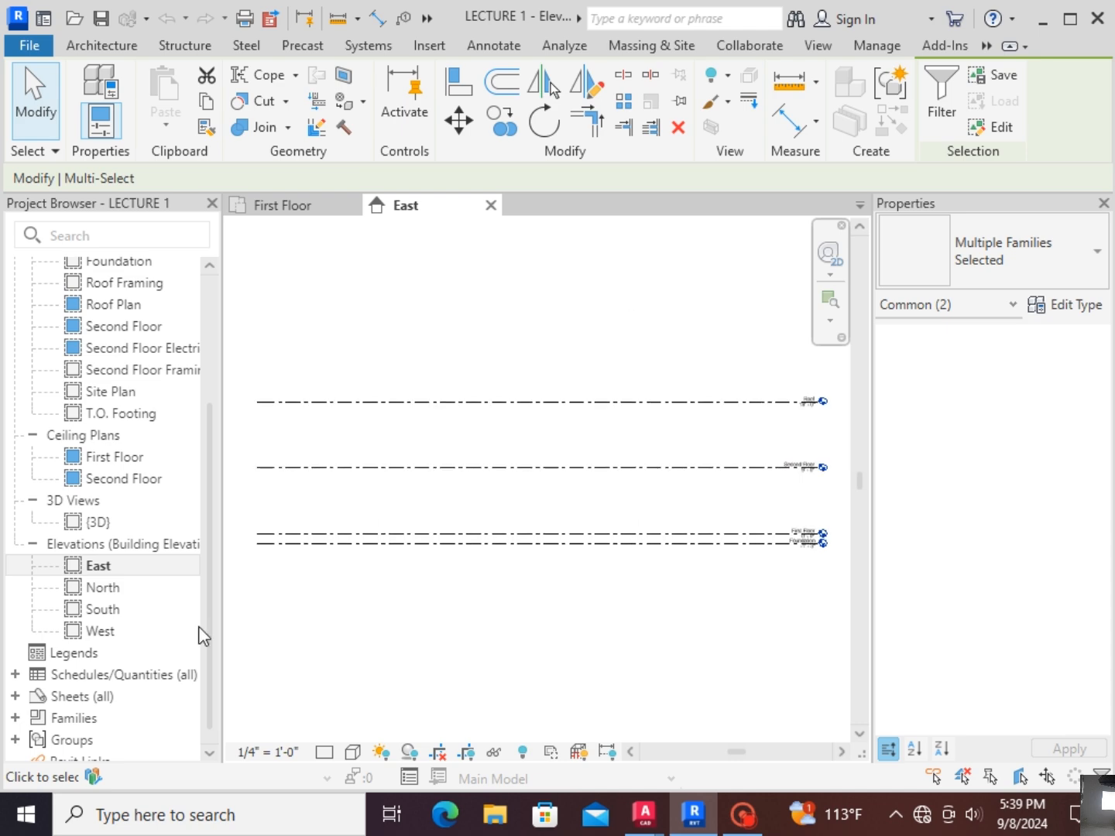
pyautogui.doubleClick(83, 588)
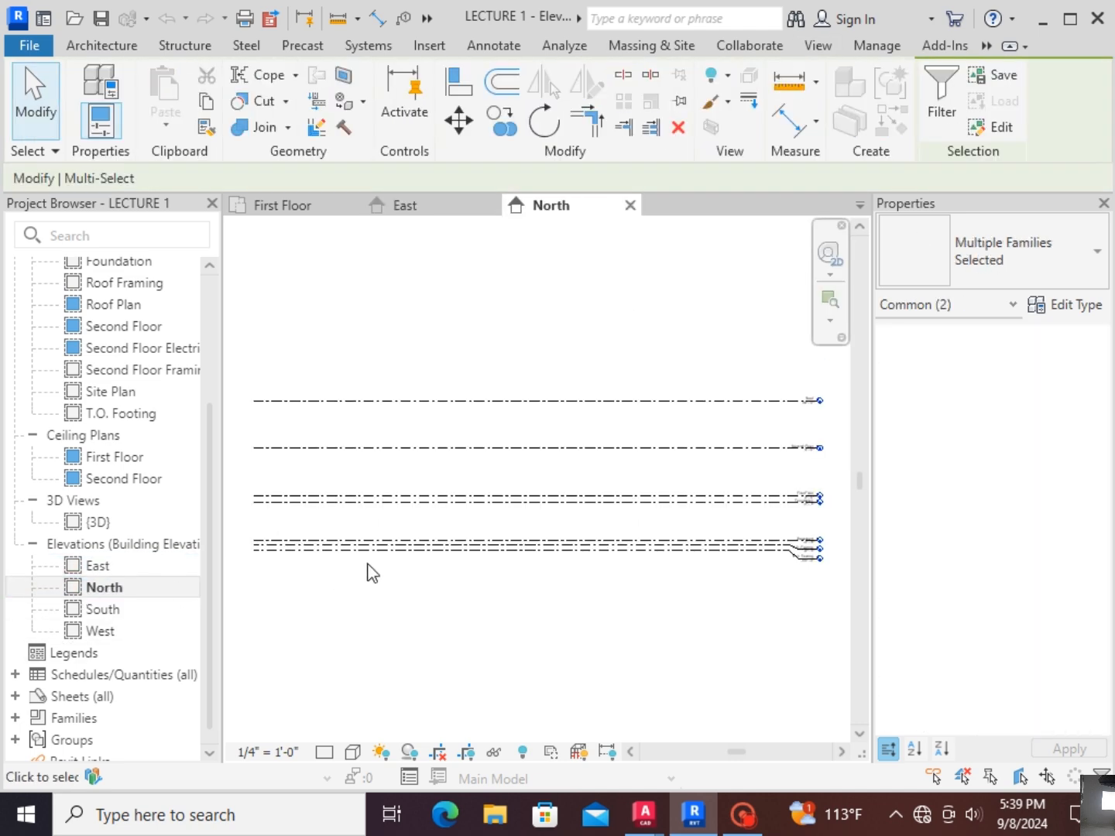
pyautogui.click(87, 609)
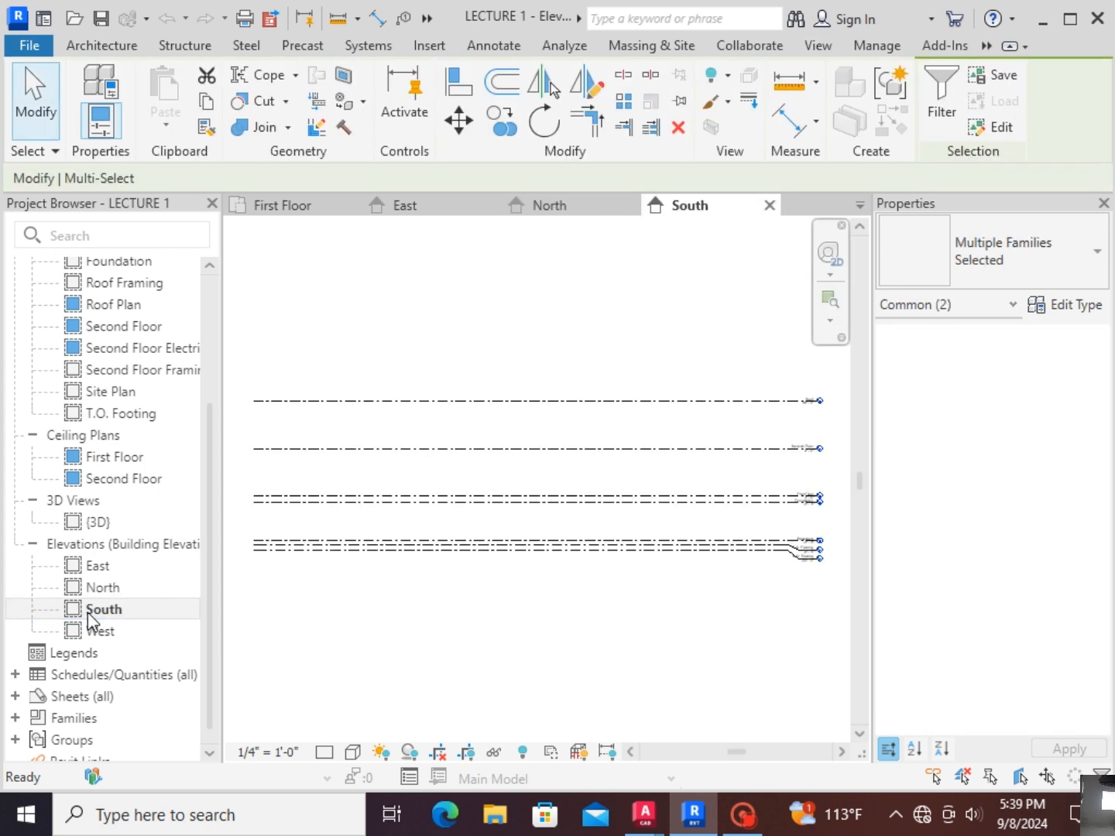
pyautogui.click(107, 637)
pyautogui.doubleClick(108, 640)
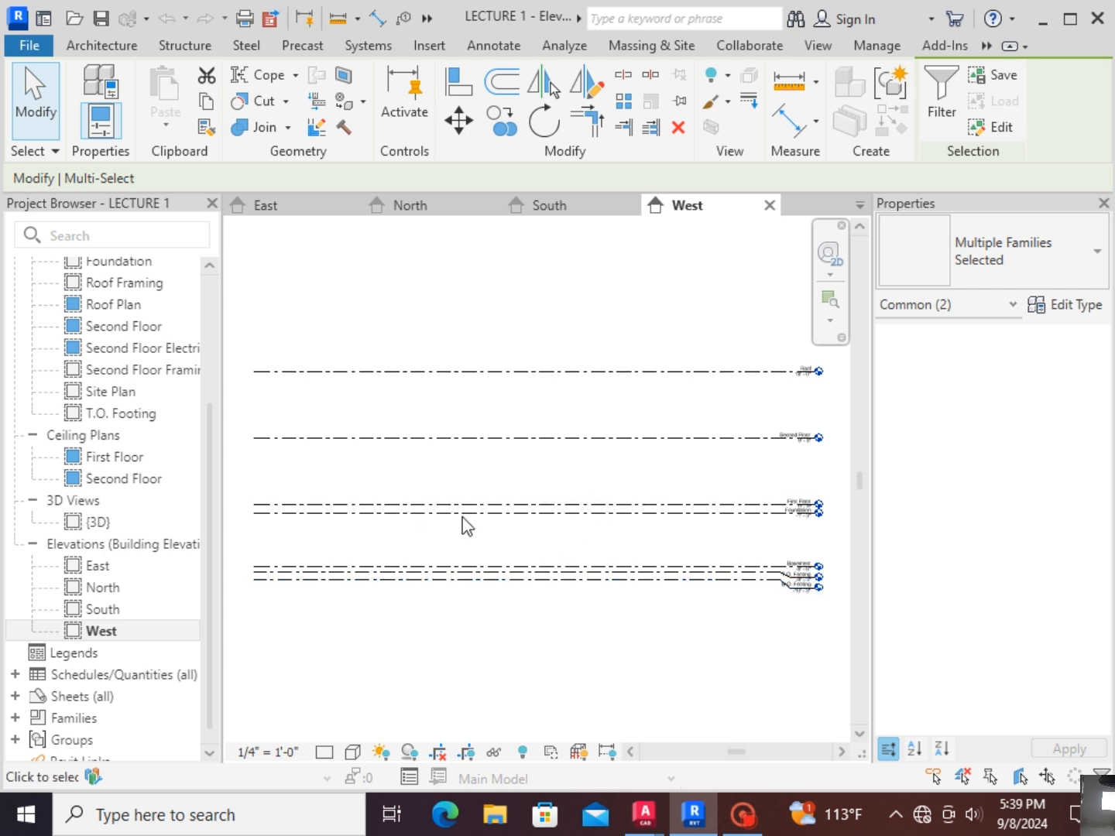
pyautogui.scroll(-2, 511, 512)
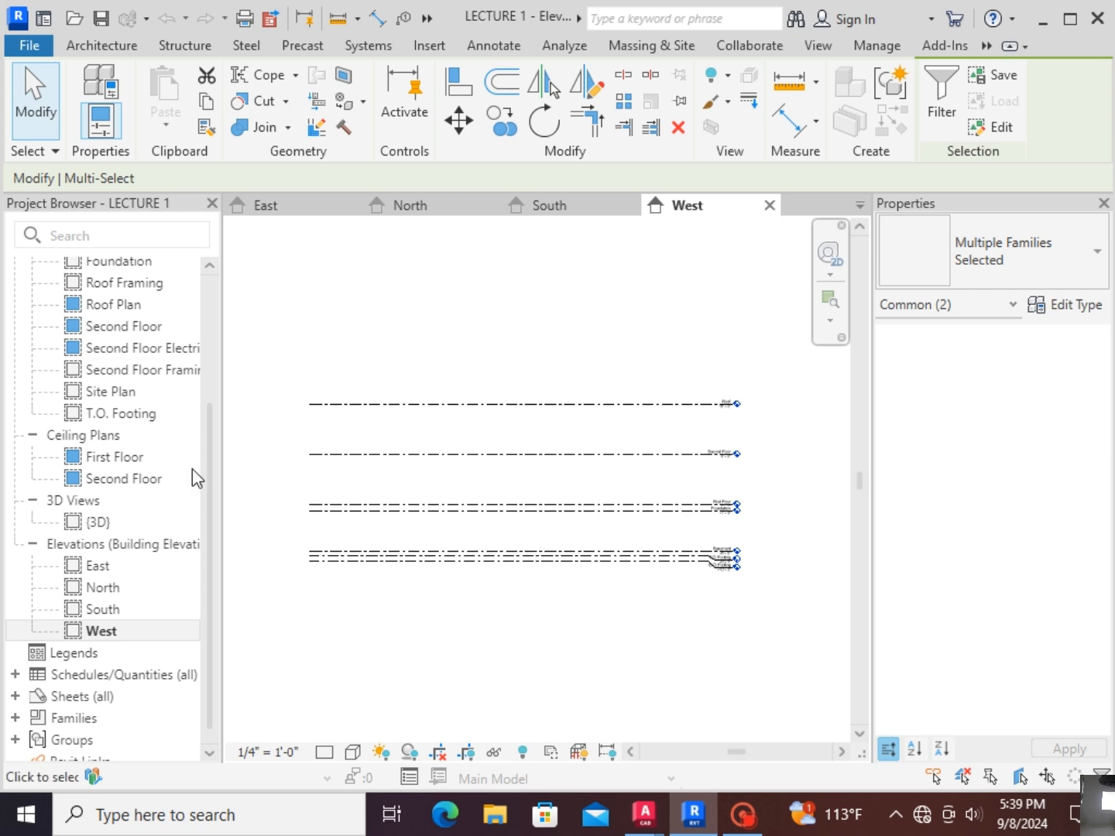
# Step: Clear the selection and compare the levels in the West elevation with the plan and elevation views listed in the project
pyautogui.press('Escape')
pyautogui.moveTo(208, 442); pyautogui.dragTo(239, 291)
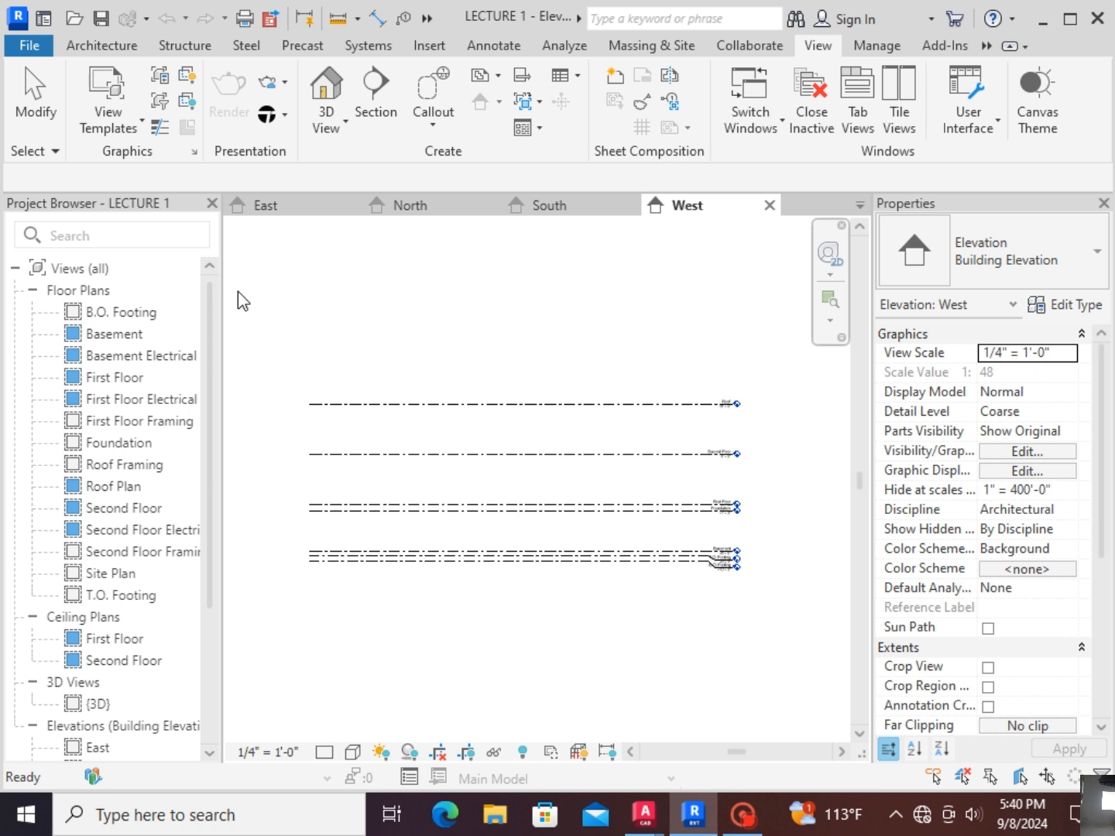
pyautogui.scroll(2, 596, 608)
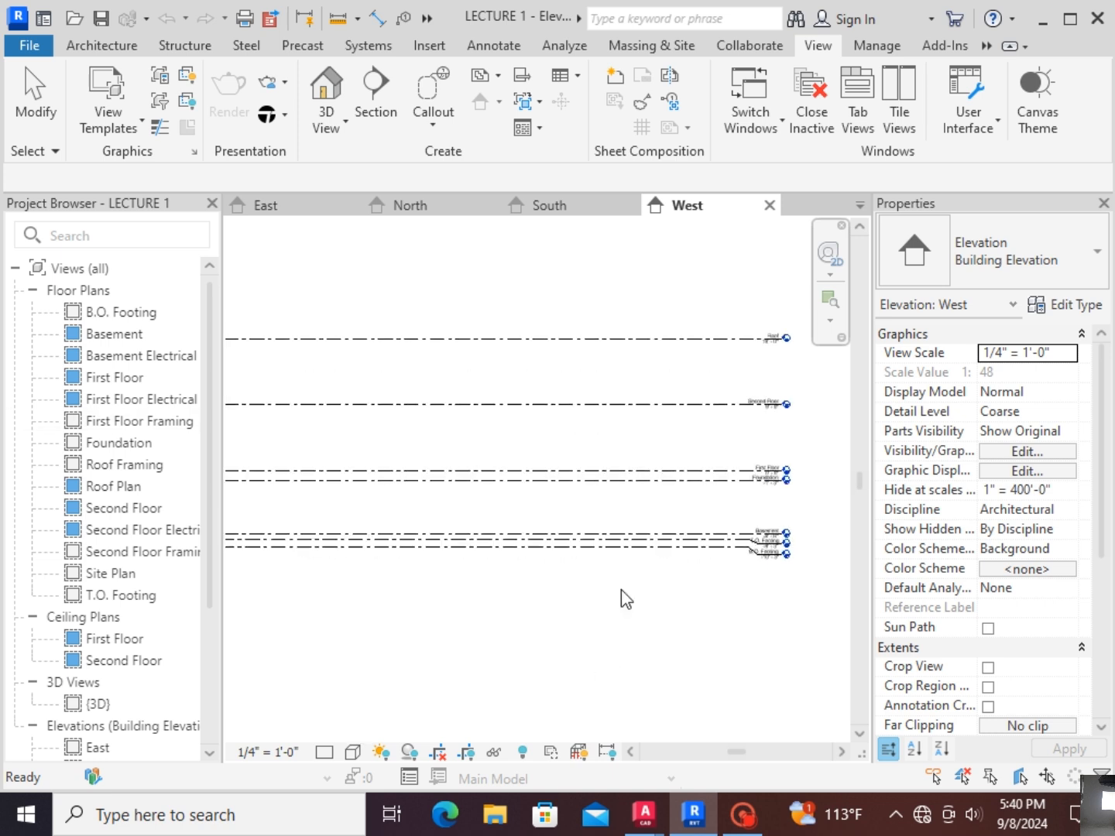
pyautogui.scroll(-2, 606, 564)
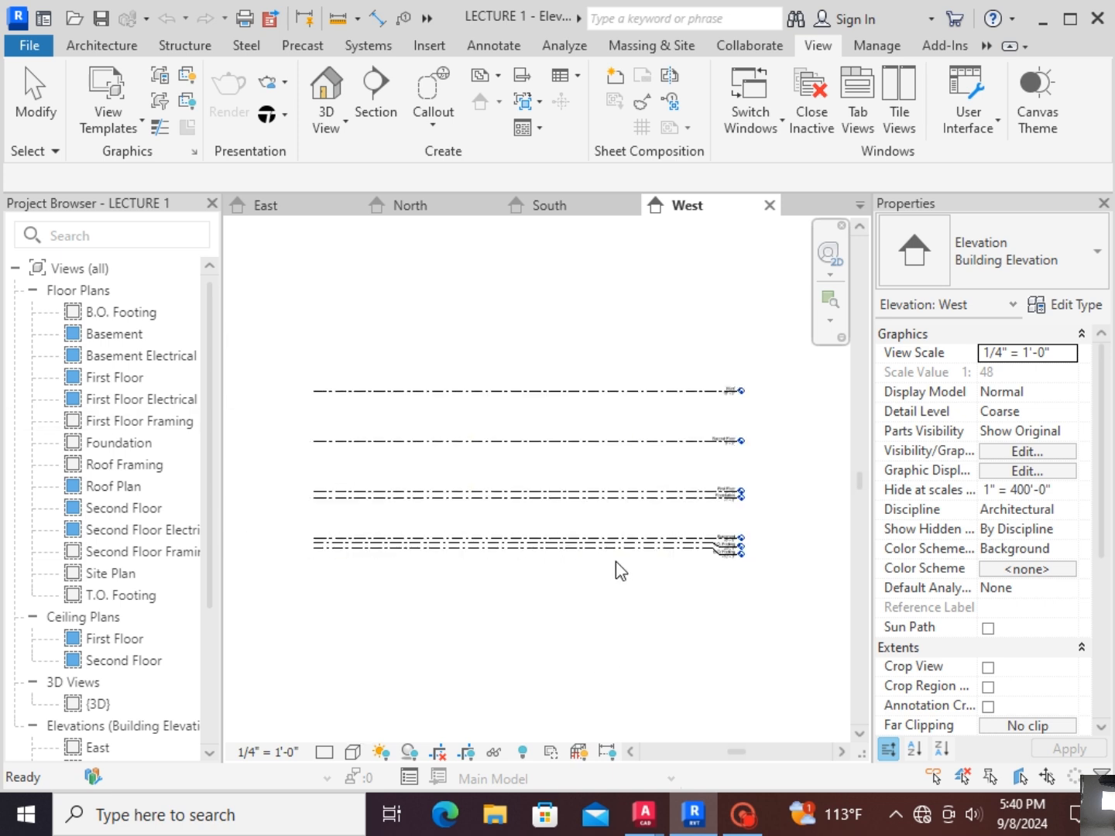
pyautogui.moveTo(209, 398); pyautogui.dragTo(229, 530)
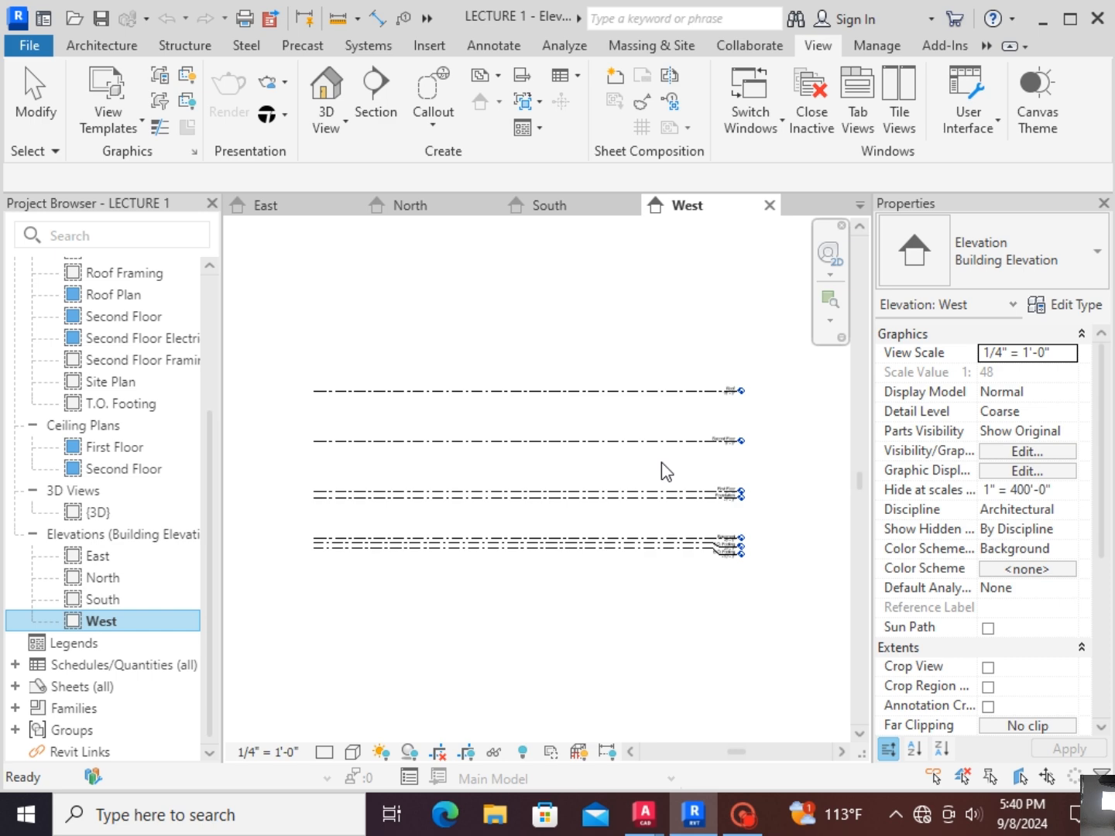
# Step: Close the West, East and North elevation views, keeping the First Floor plan and South elevation open
pyautogui.click(539, 208)
pyautogui.click(771, 215)
pyautogui.click(770, 205)
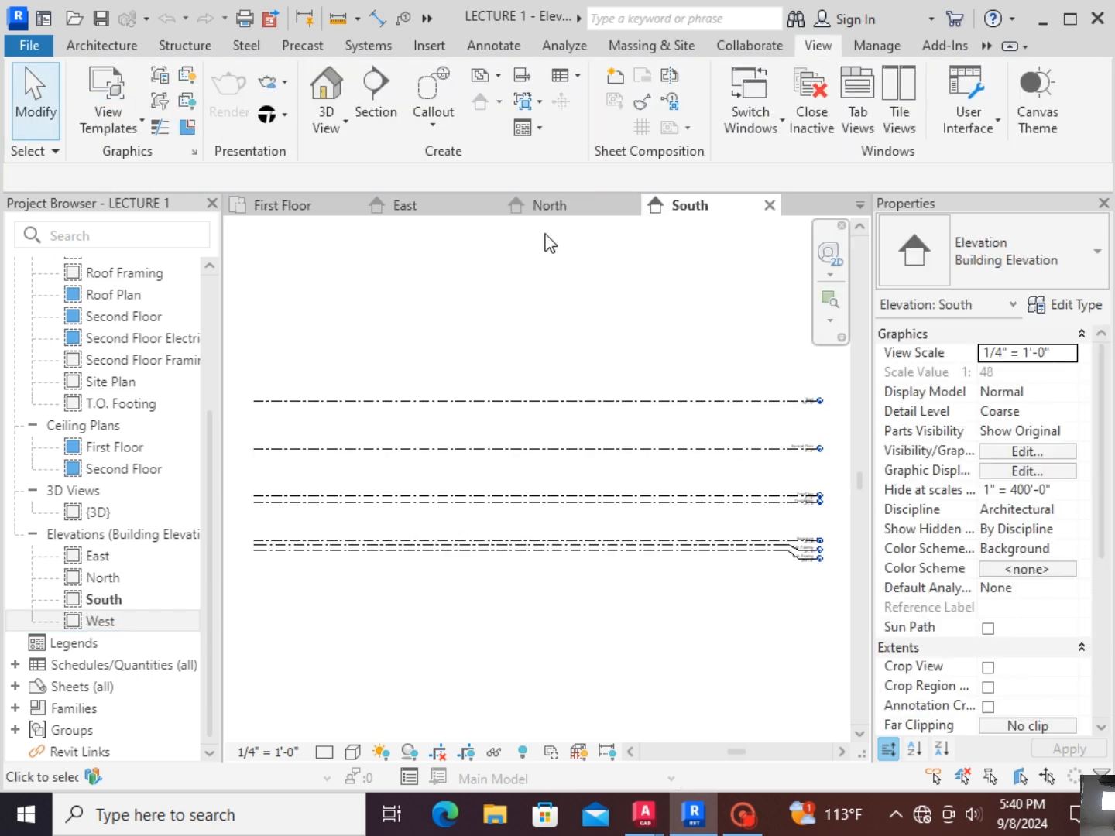
pyautogui.click(419, 205)
pyautogui.click(491, 206)
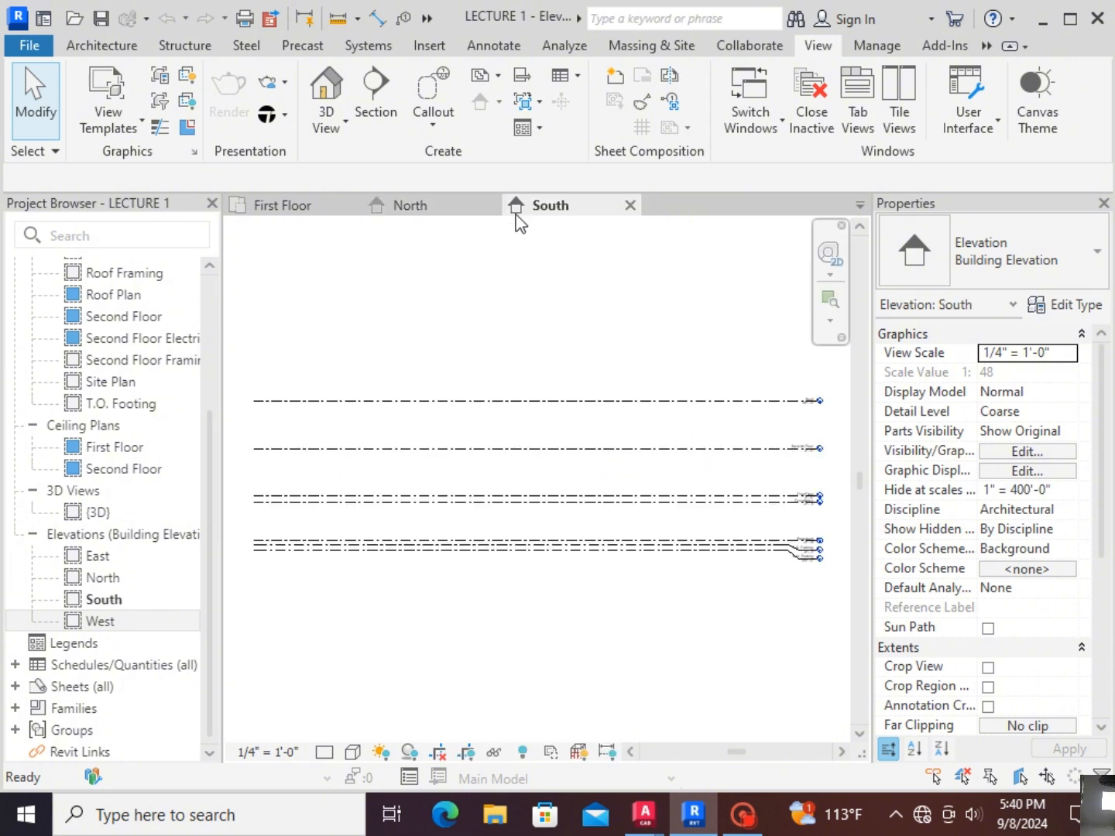
pyautogui.click(442, 213)
pyautogui.click(490, 205)
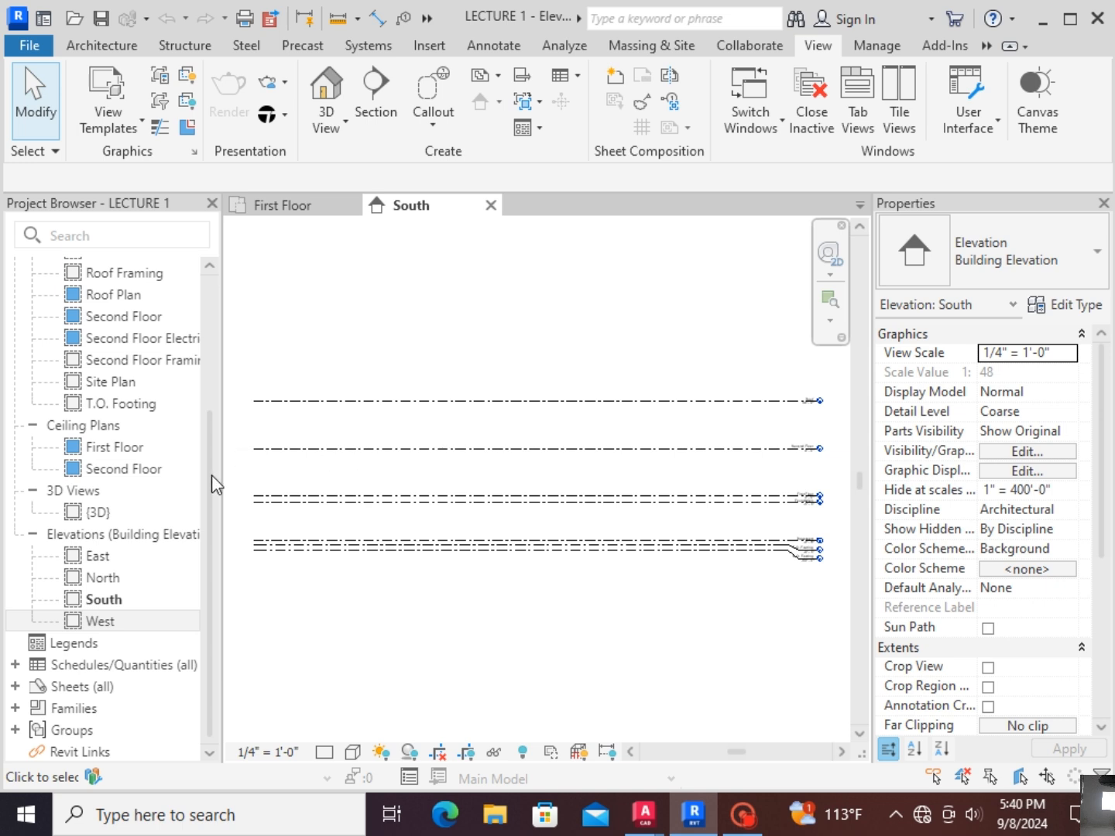
pyautogui.moveTo(212, 474); pyautogui.dragTo(211, 469)
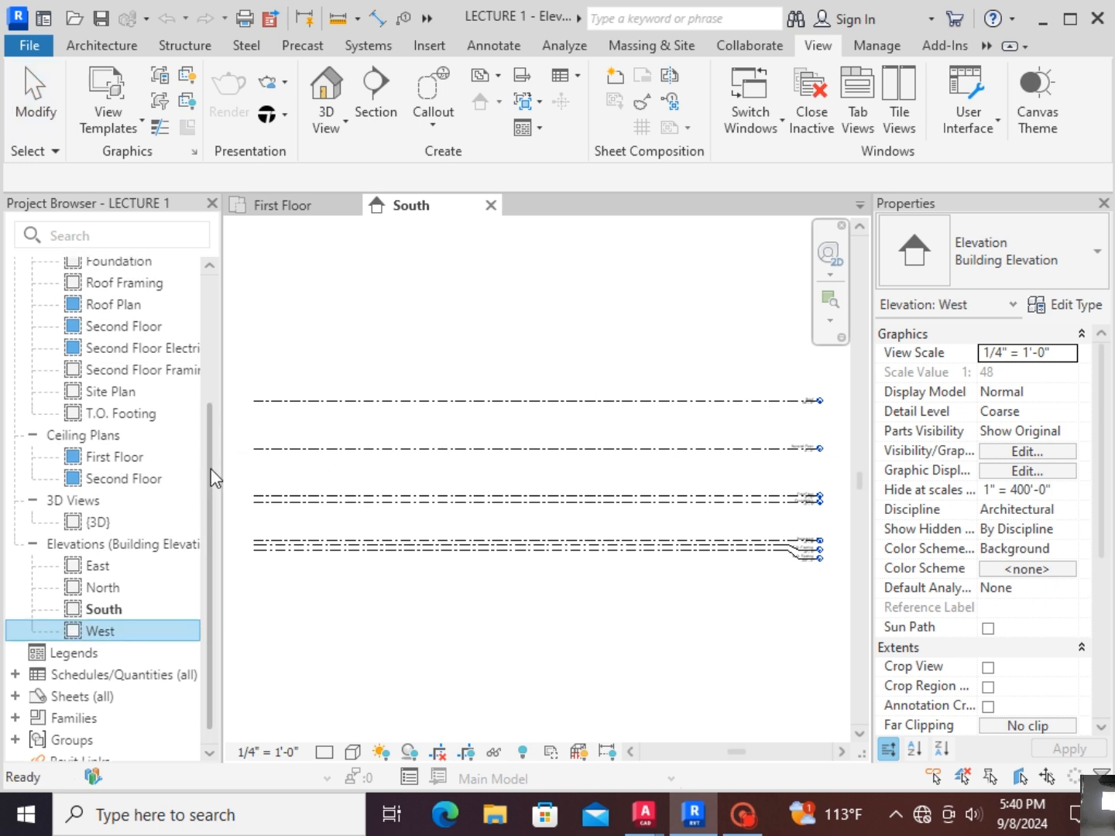
pyautogui.click(94, 611)
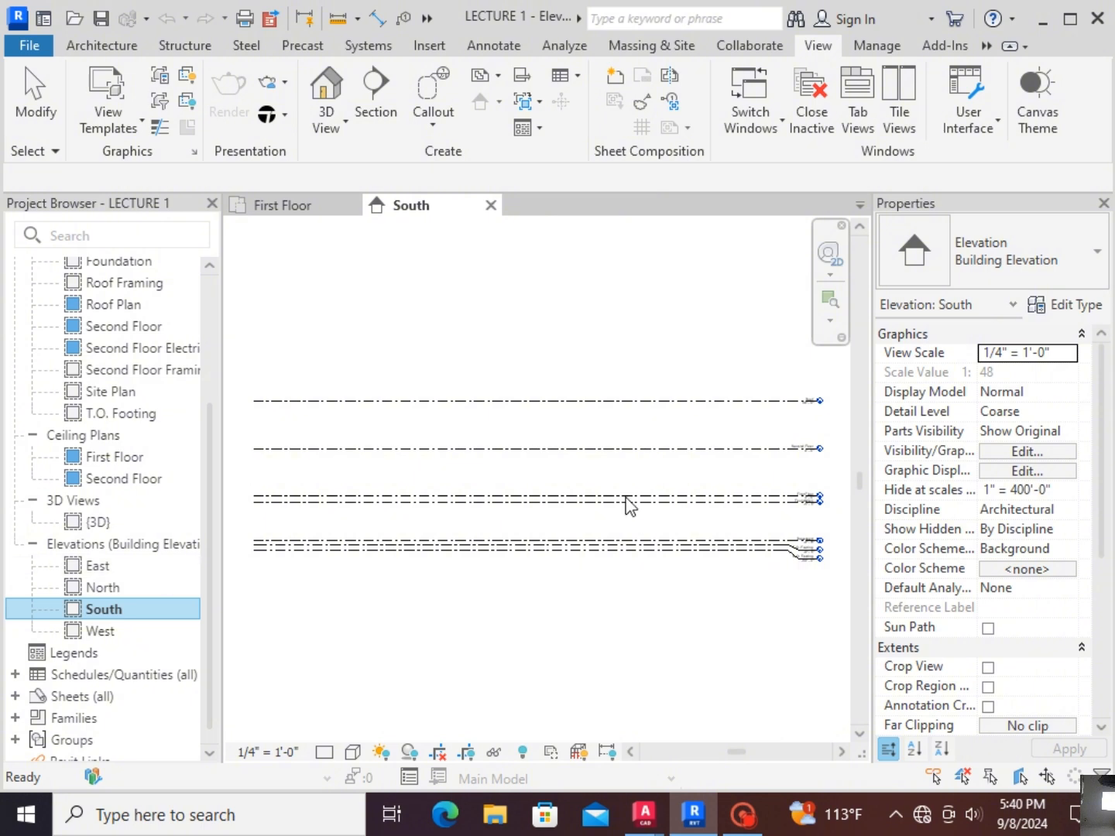
pyautogui.scroll(1, 769, 574)
pyautogui.scroll(-1, 561, 489)
pyautogui.scroll(1, 647, 508)
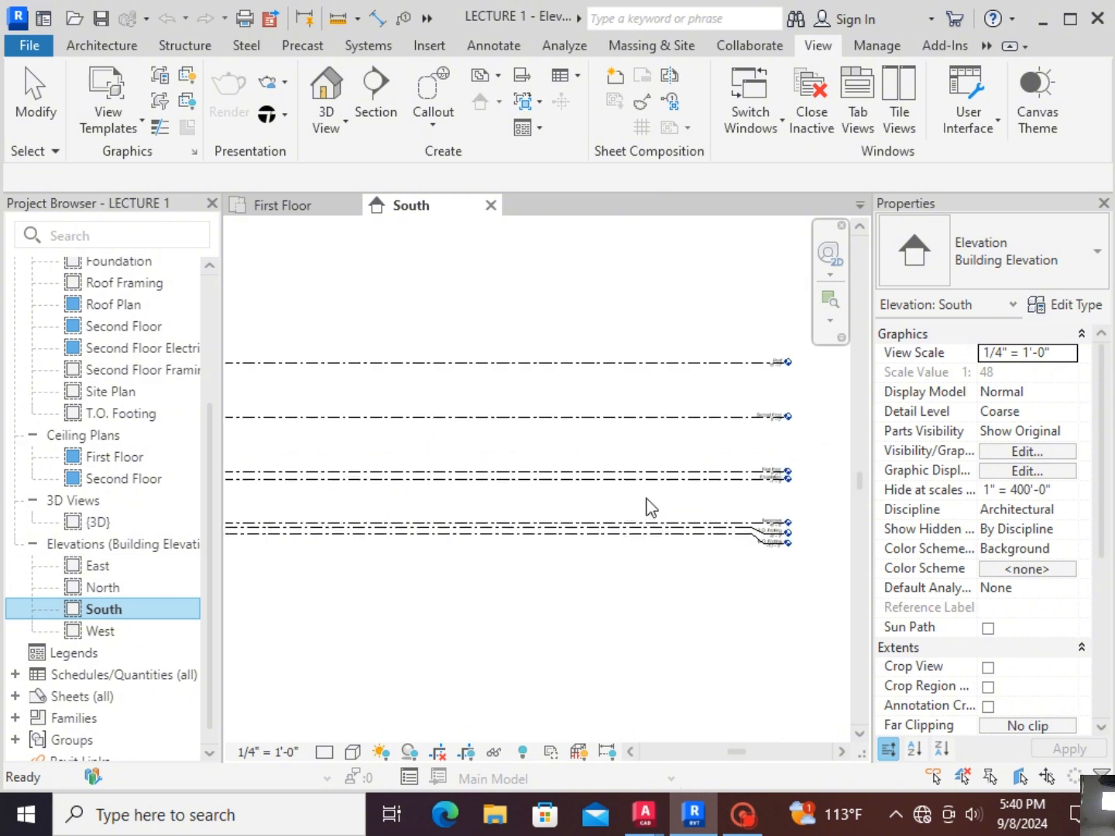
pyautogui.press('Up')
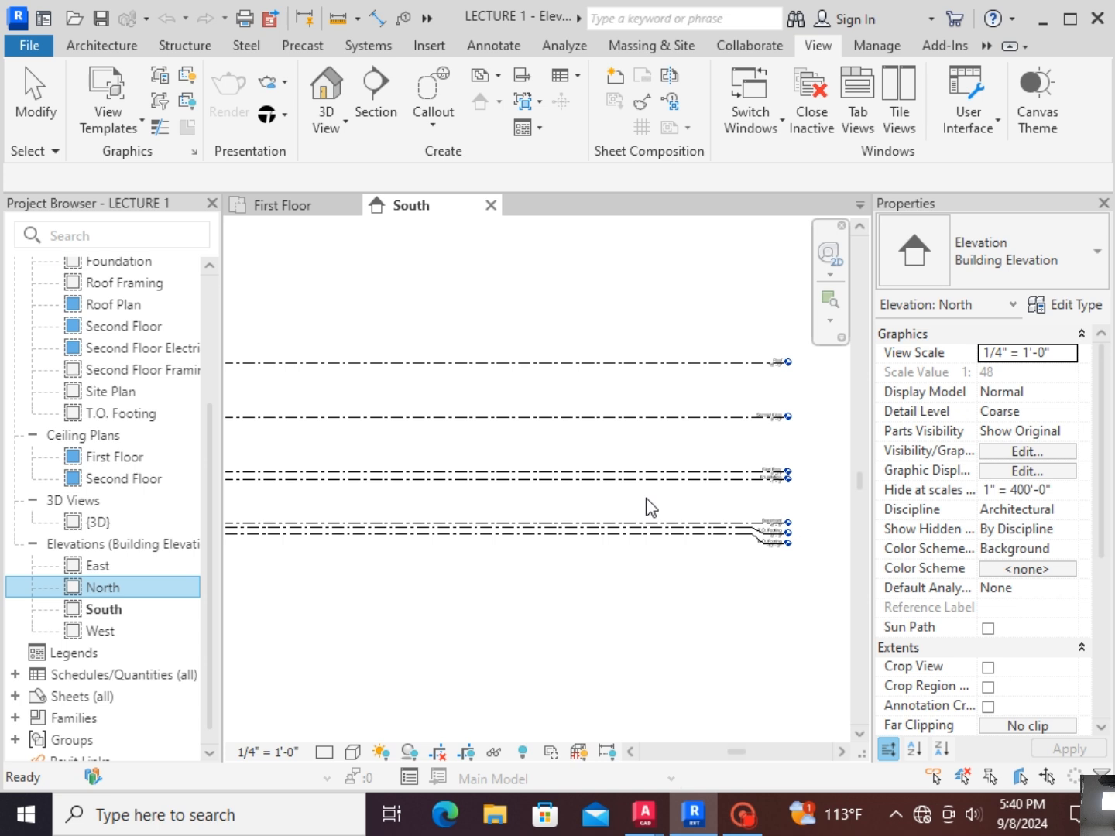
pyautogui.click(594, 556)
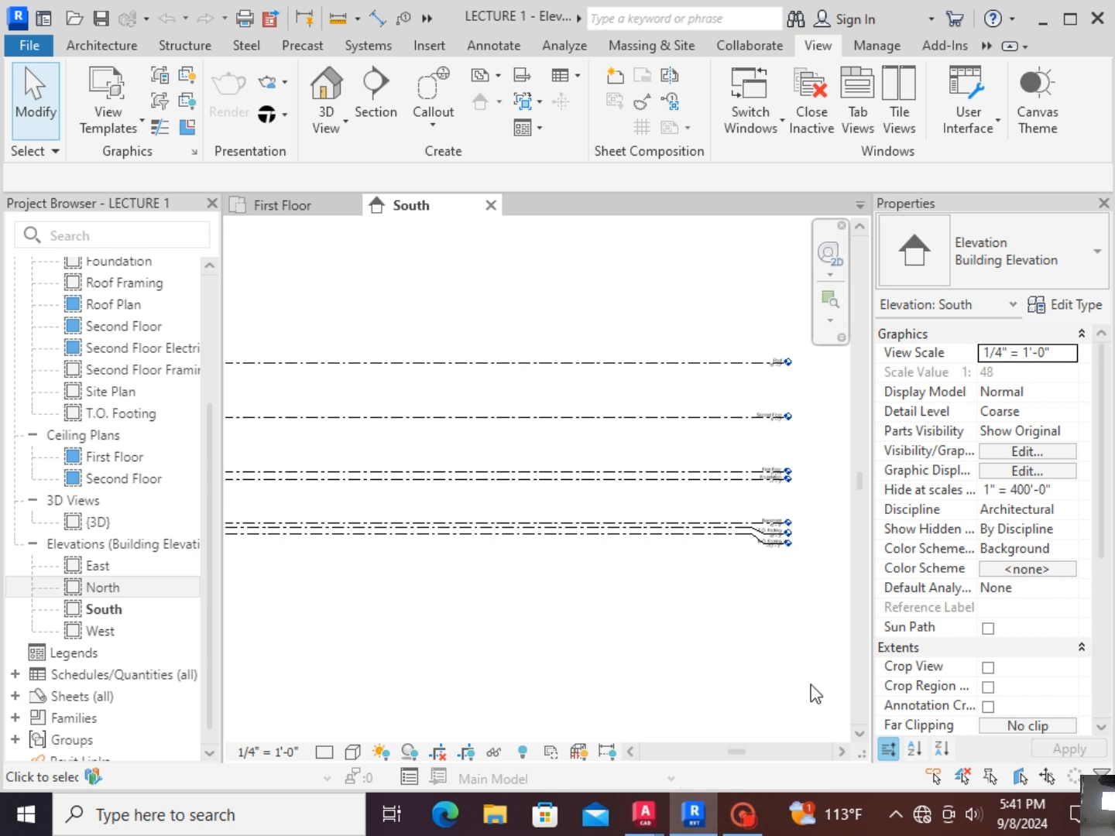
pyautogui.click(895, 816)
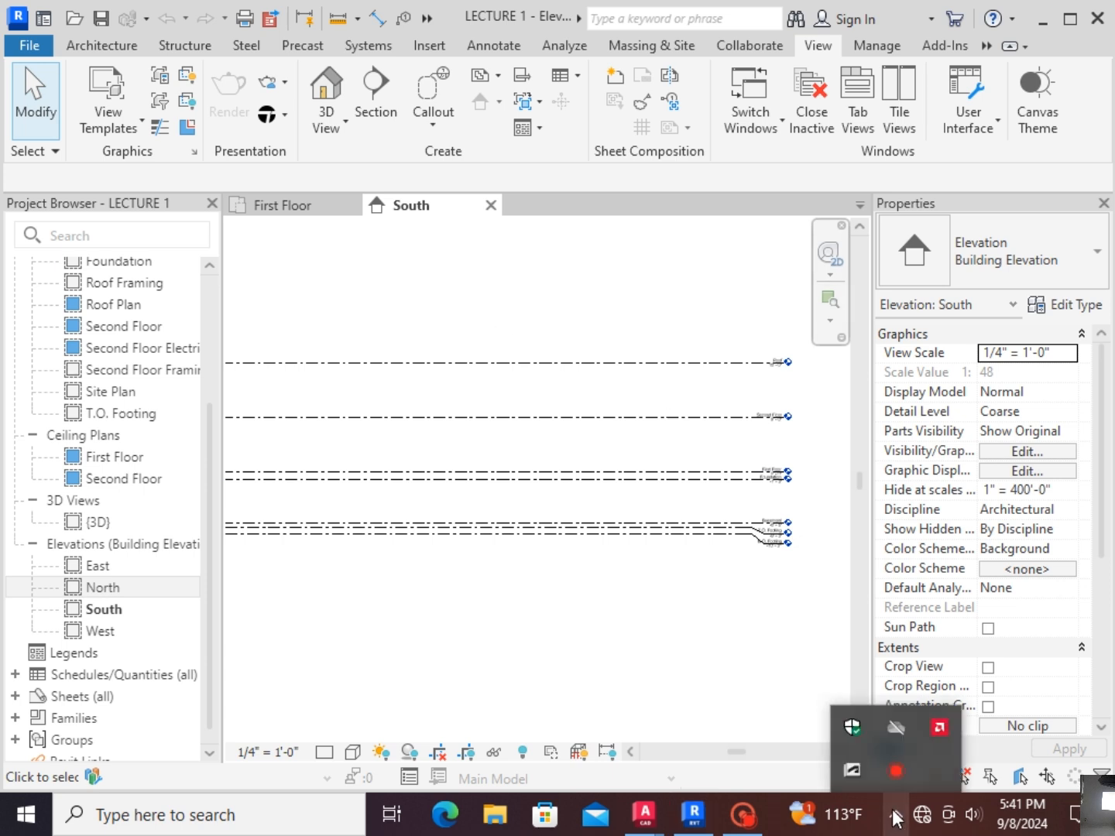
pyautogui.click(661, 637)
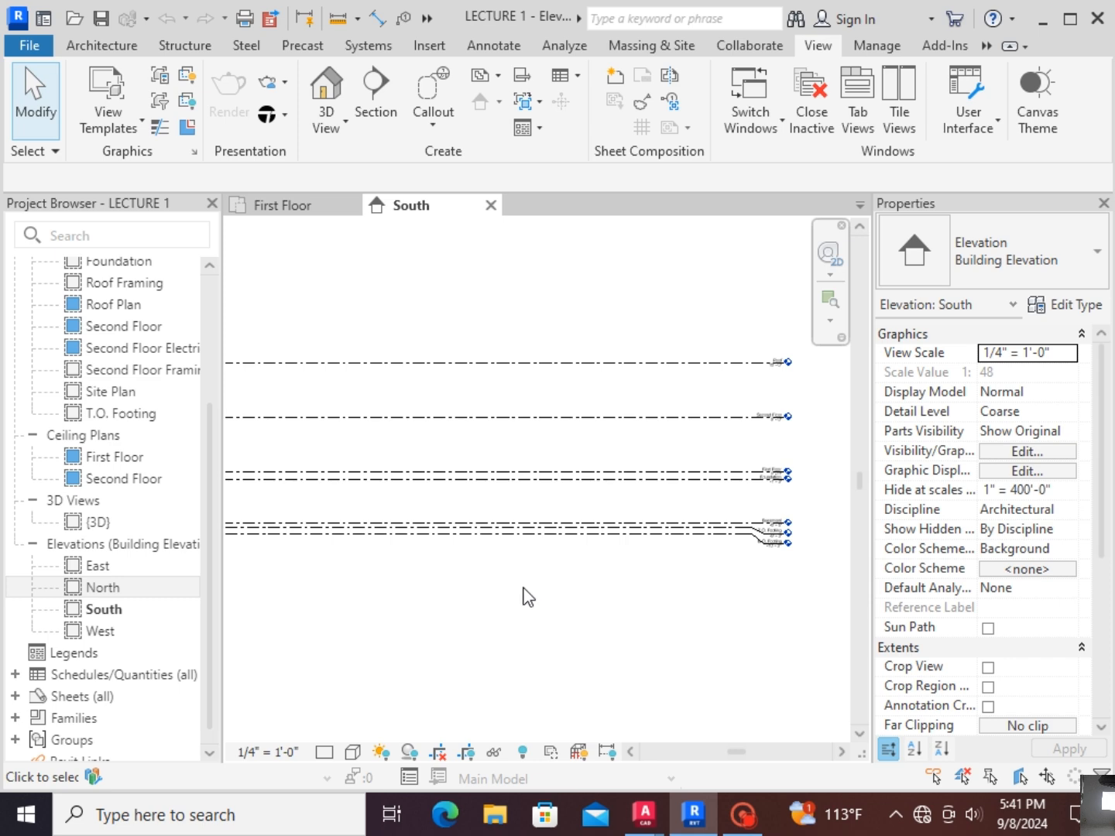
# Step: Open the Project Units settings and set the Area format to Square meters
pyautogui.press('u')
pyautogui.press('n')
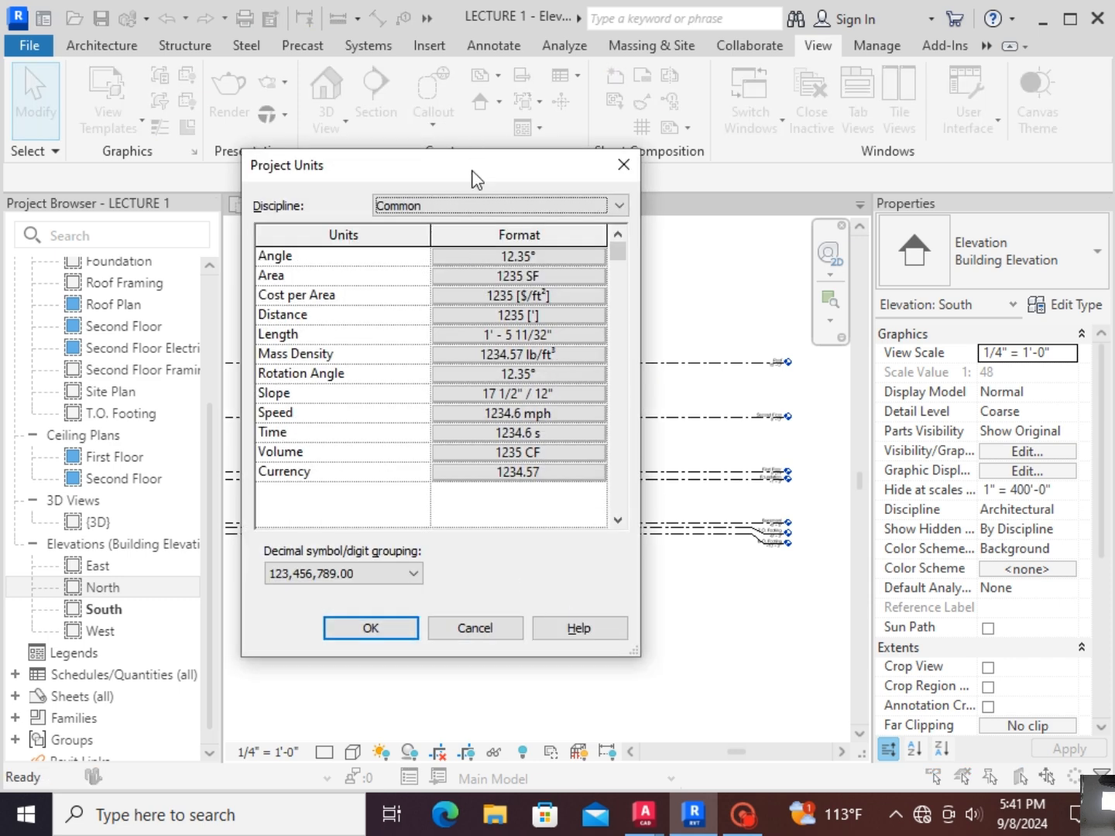
pyautogui.moveTo(475, 171); pyautogui.dragTo(527, 178)
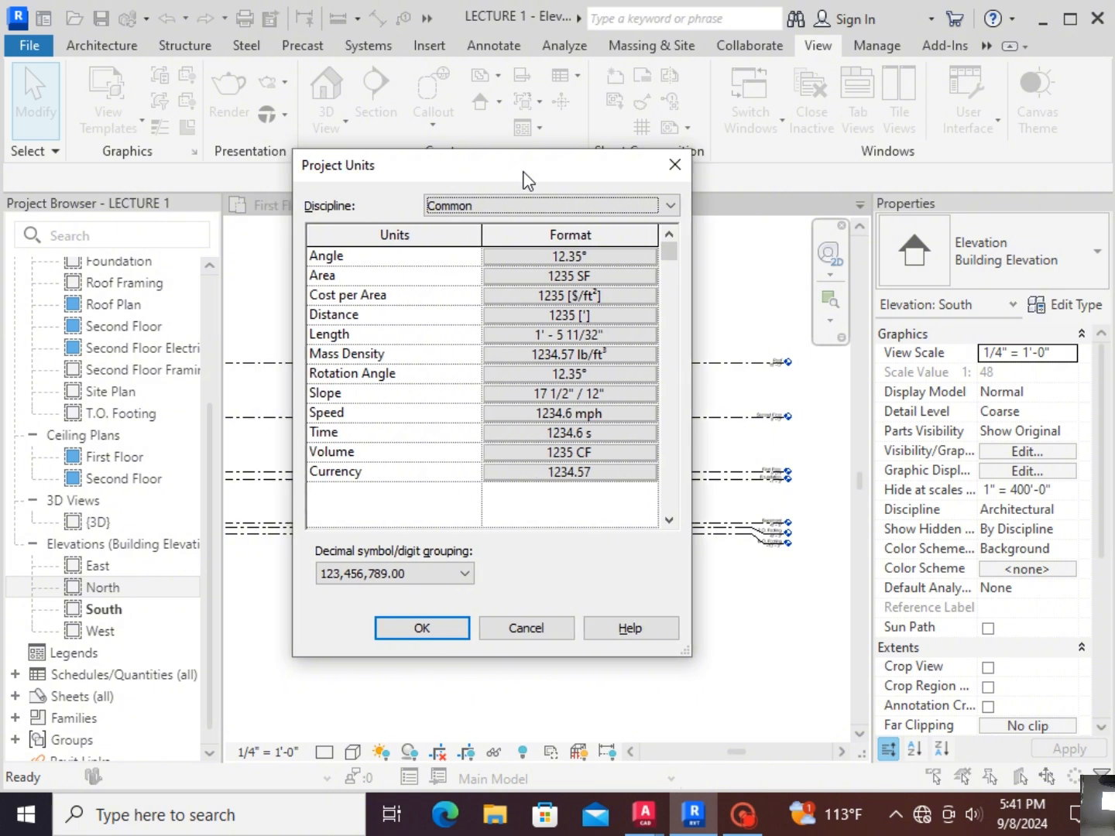
pyautogui.click(343, 315)
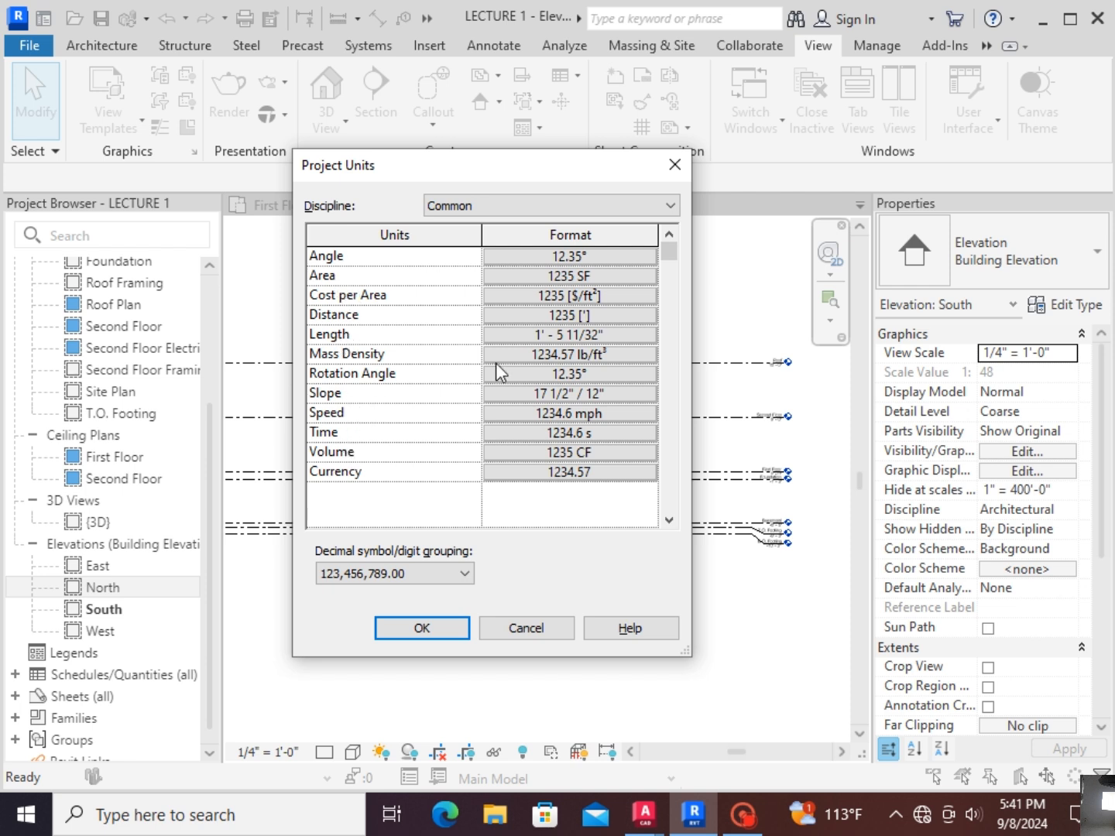
pyautogui.click(613, 275)
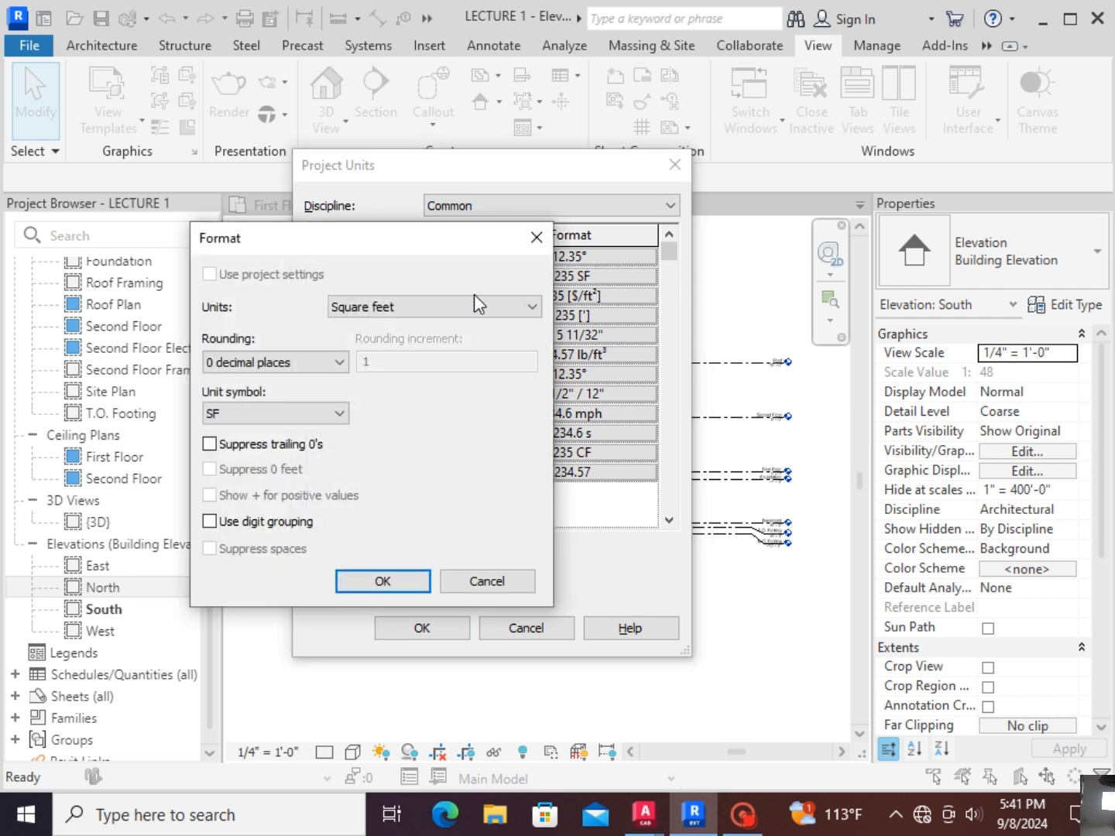
pyautogui.click(476, 307)
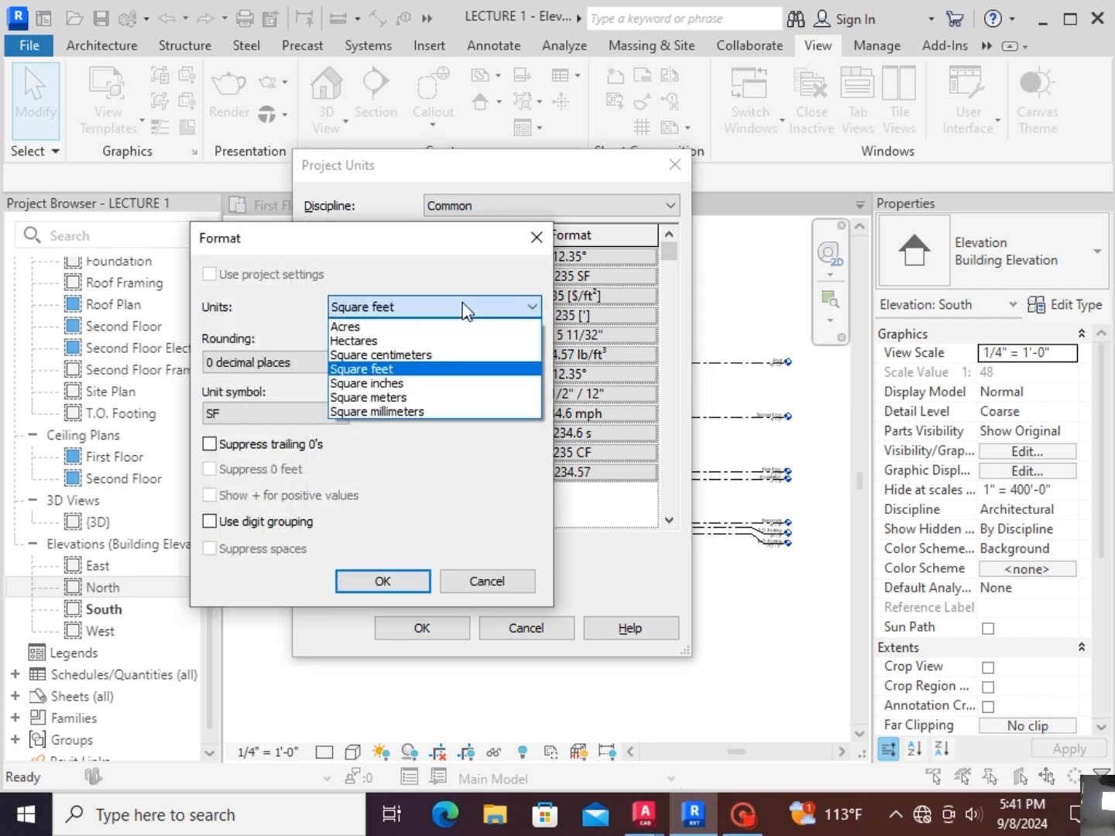
pyautogui.click(399, 397)
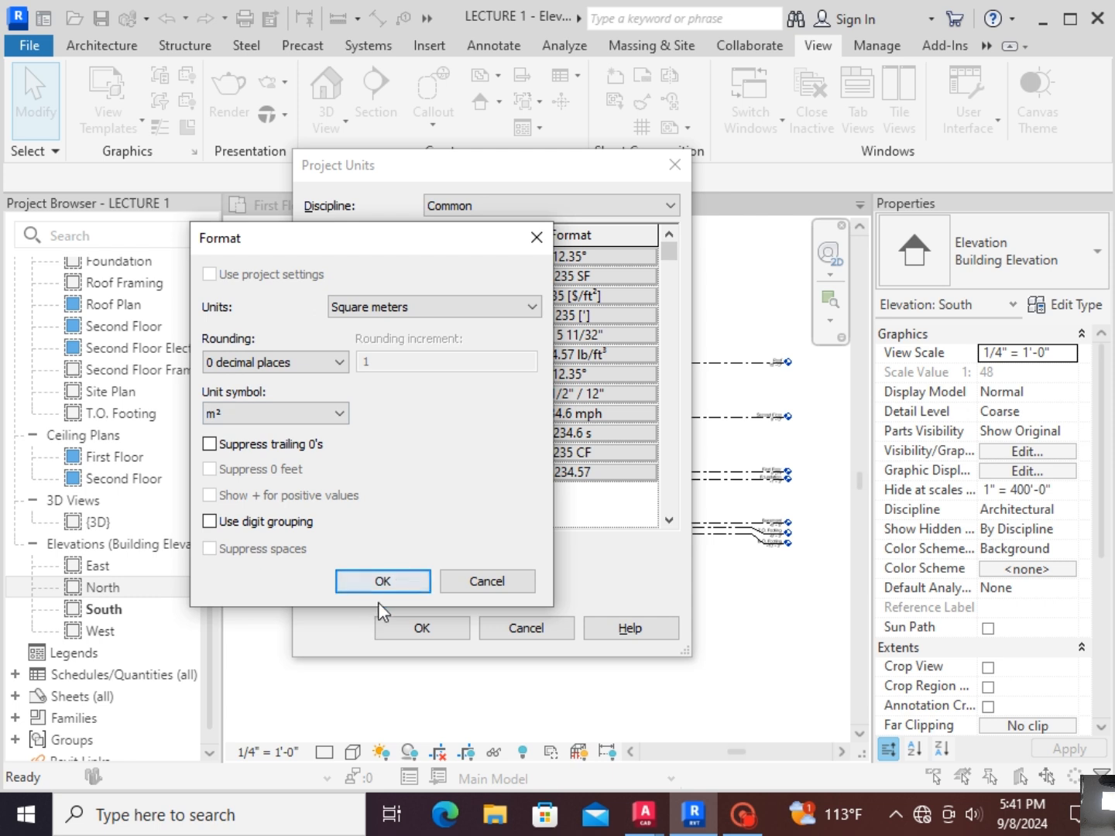
# Step: Round the Area format to 2 decimal places with the m² symbol and accept it
pyautogui.click(303, 363)
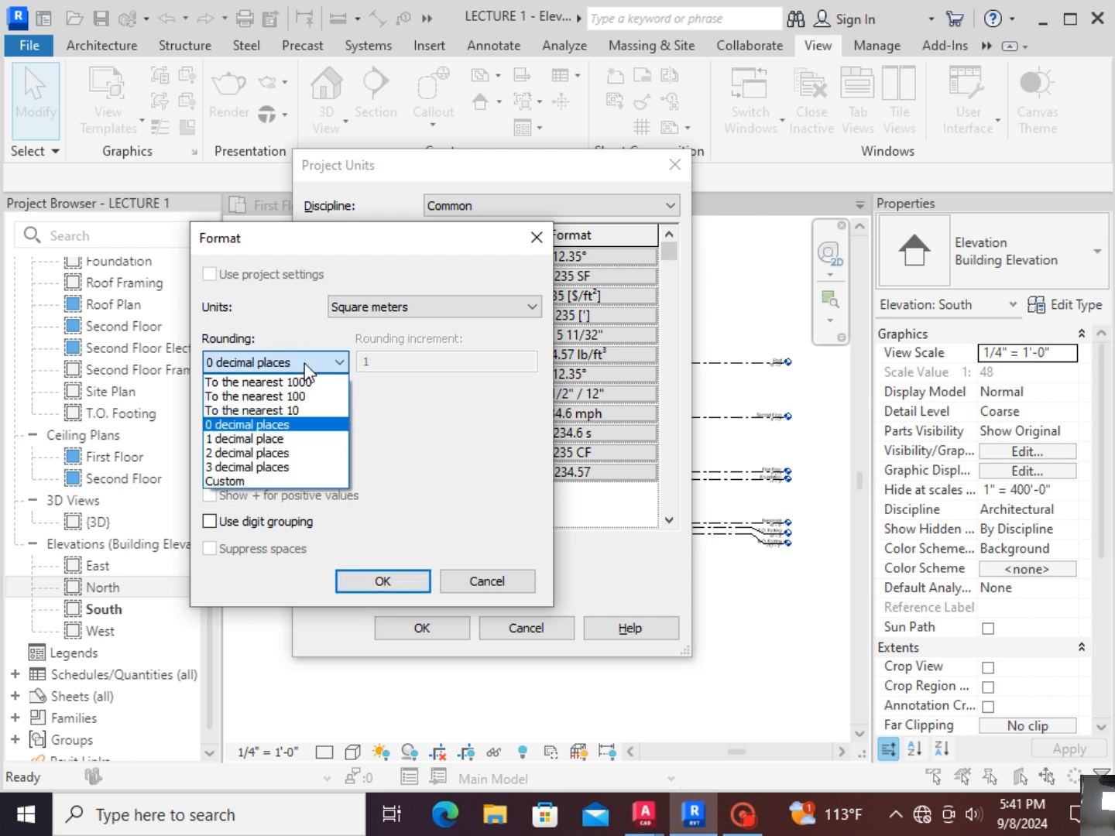
pyautogui.click(303, 363)
pyautogui.click(279, 415)
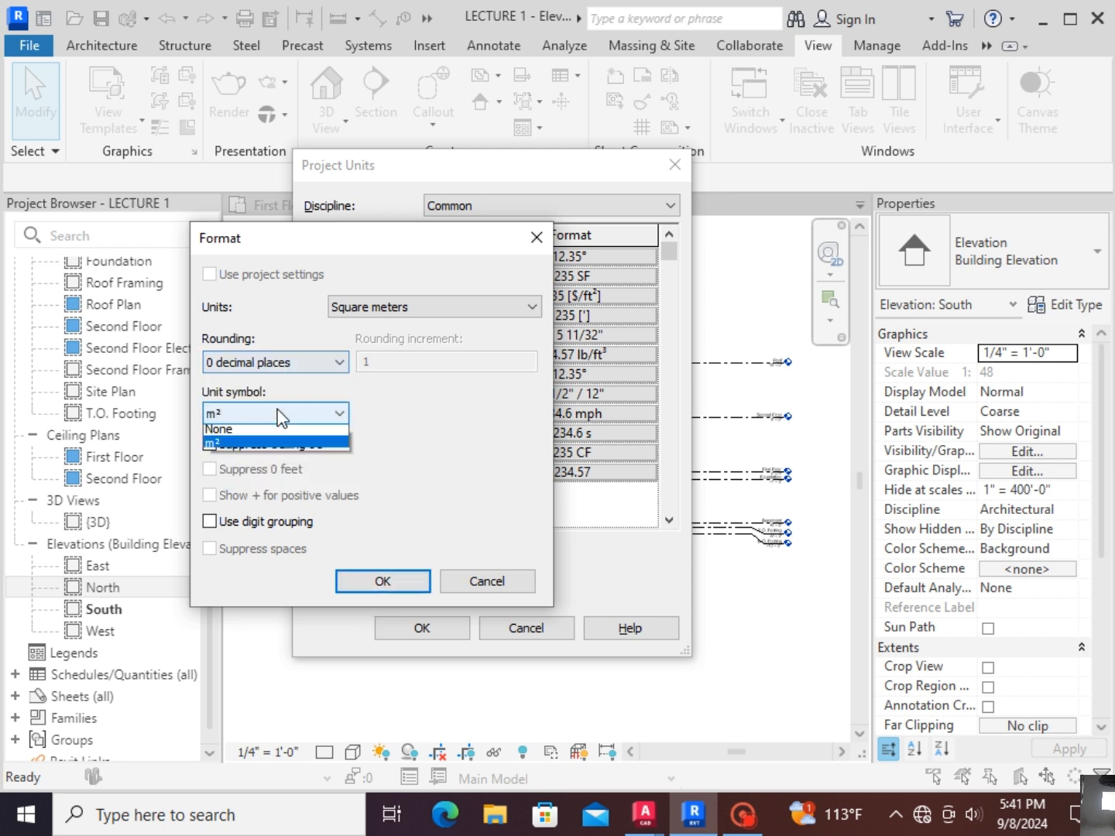
pyautogui.click(310, 414)
pyautogui.click(268, 363)
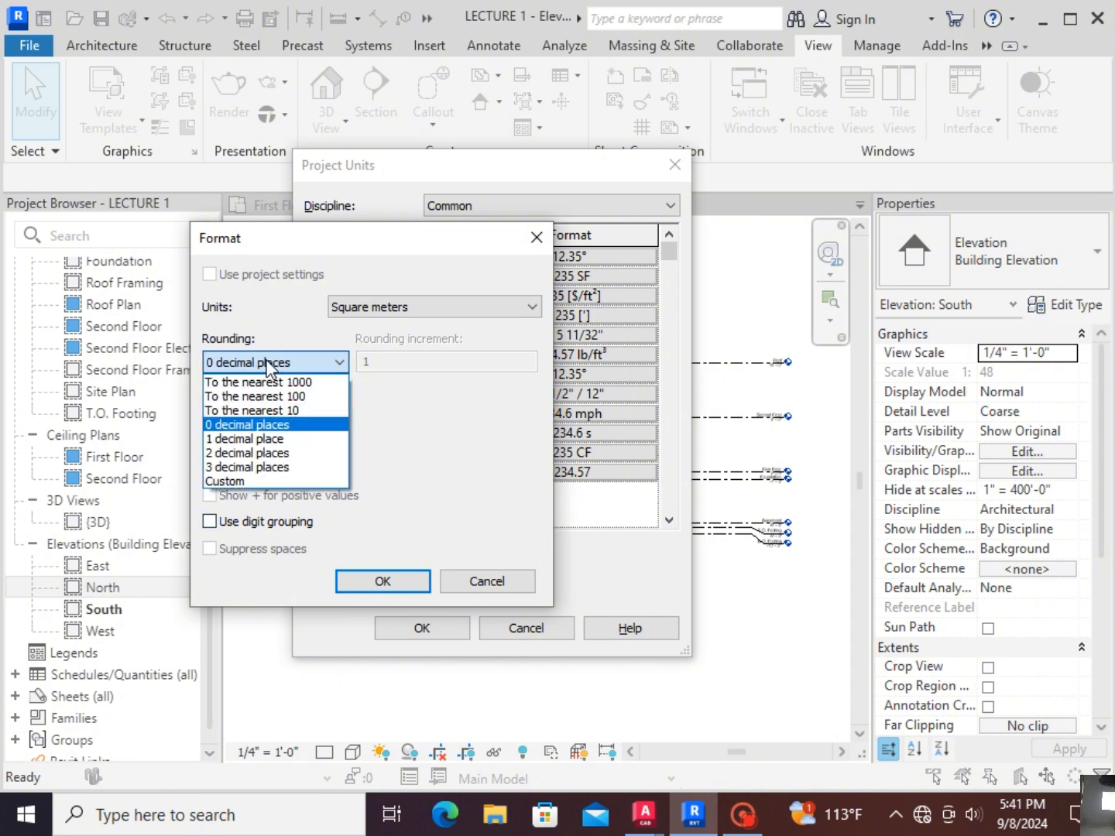
pyautogui.click(301, 454)
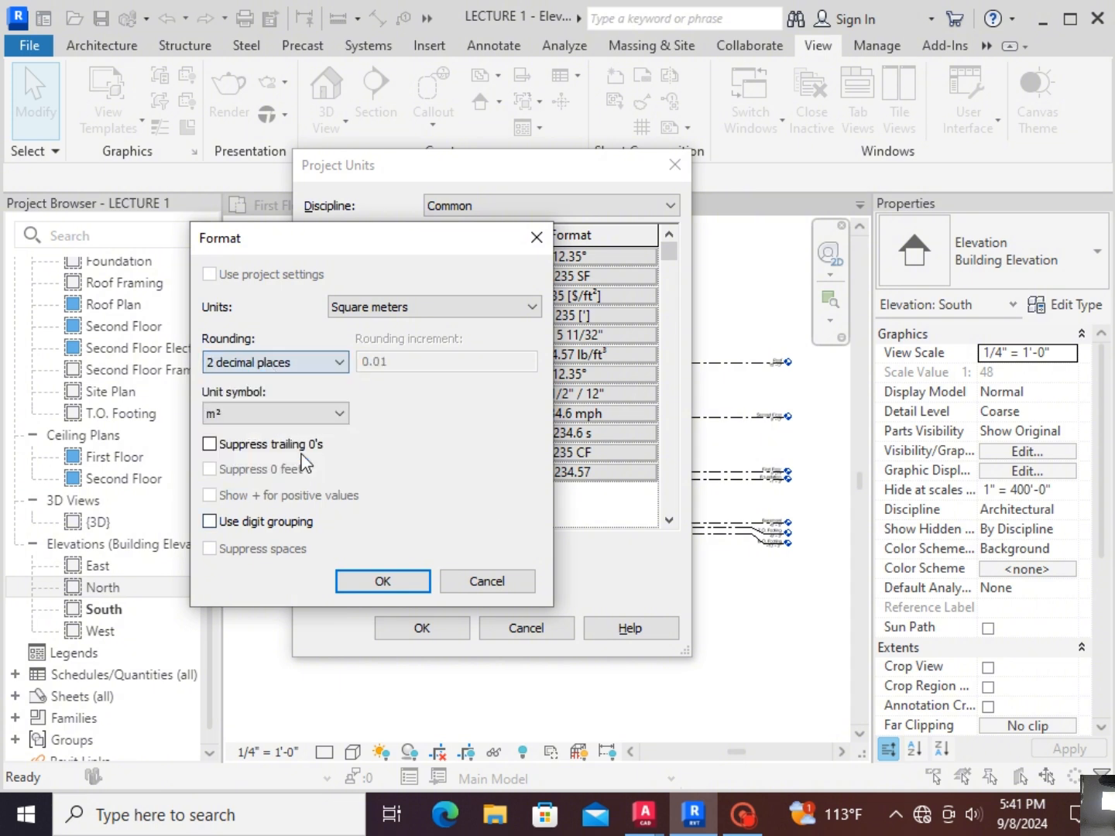
pyautogui.click(387, 579)
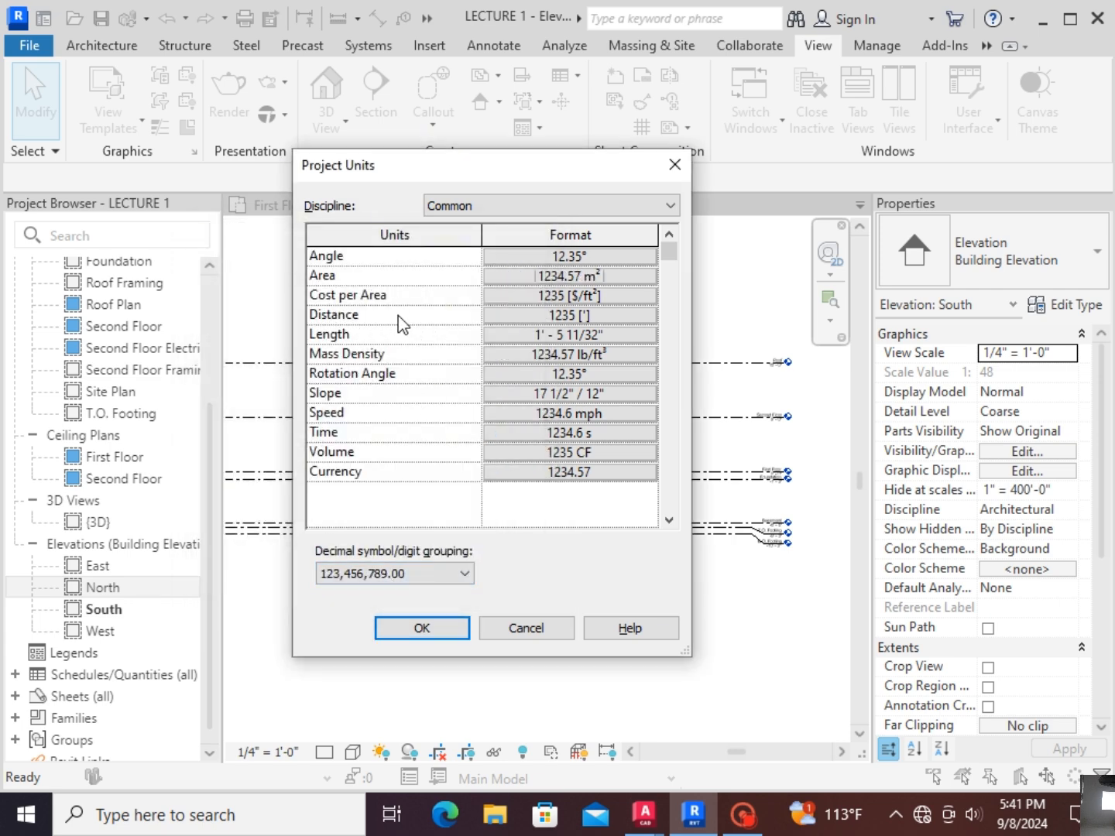
# Step: Set the Distance format to Centimeters with 2 decimal places and the cm unit symbol
pyautogui.click(530, 311)
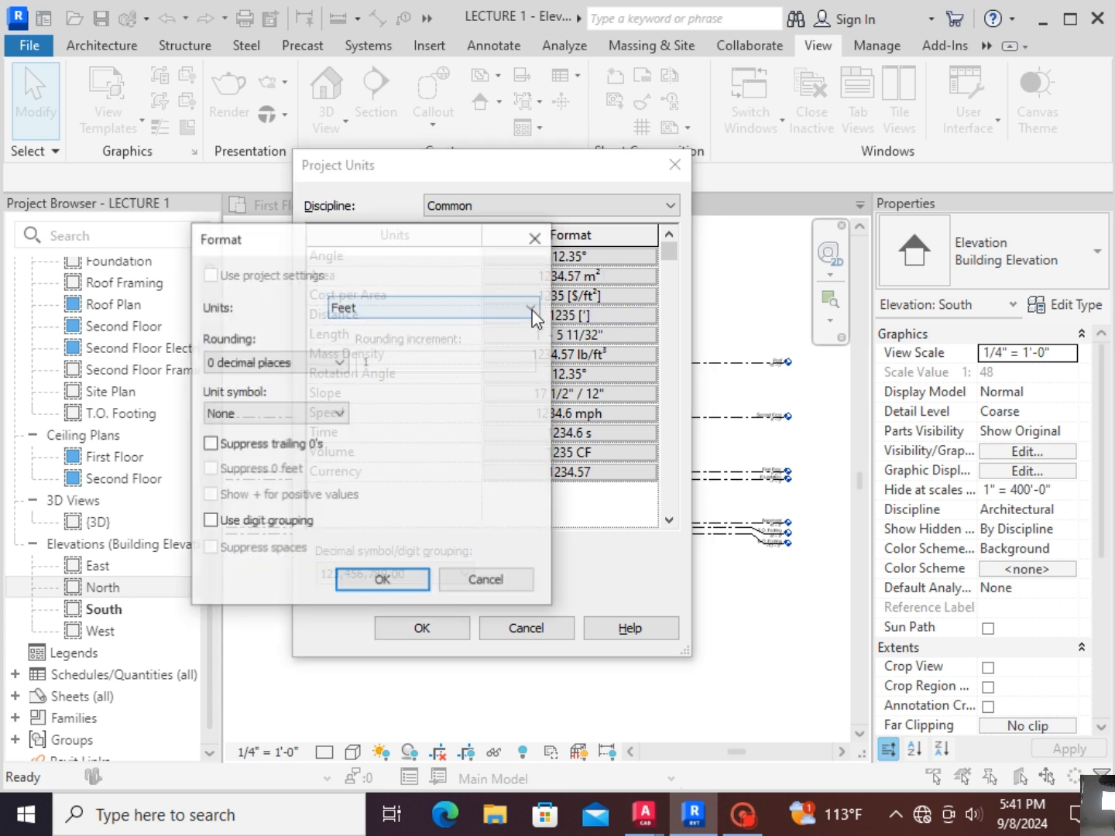
pyautogui.click(427, 305)
pyautogui.click(396, 328)
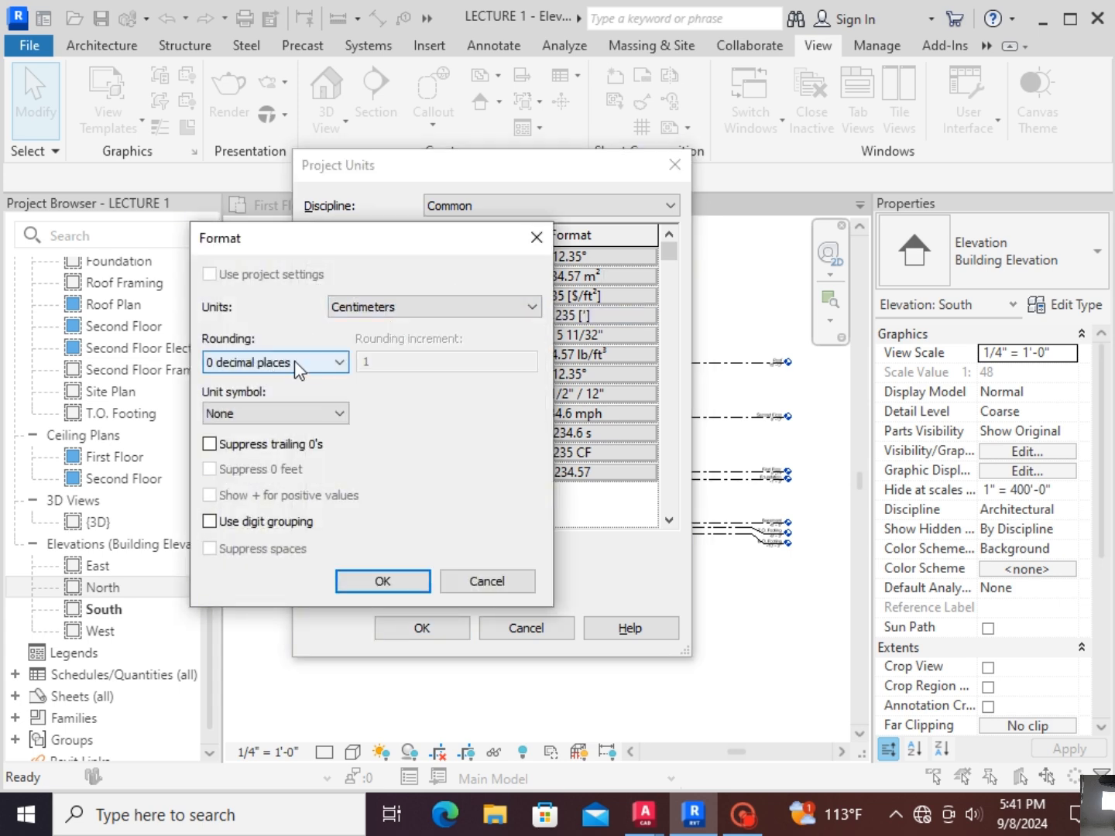
pyautogui.click(297, 361)
pyautogui.click(246, 452)
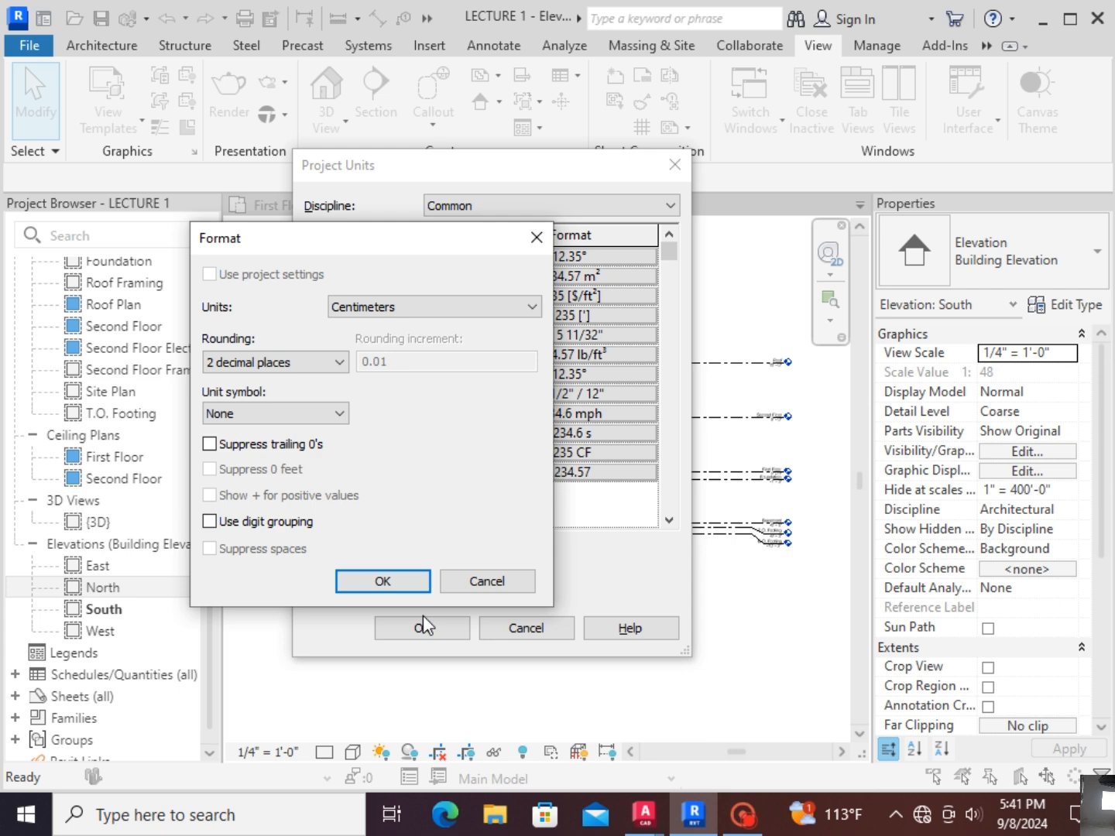
pyautogui.click(263, 415)
pyautogui.click(233, 447)
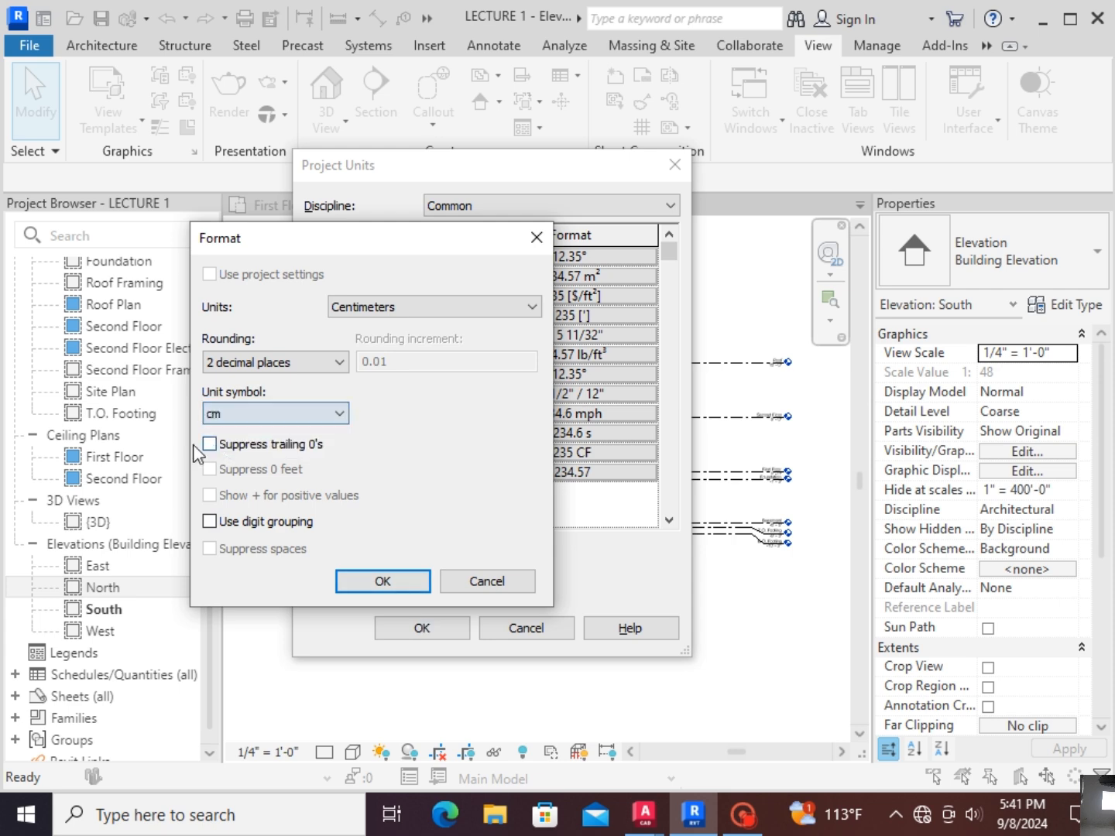
pyautogui.click(391, 581)
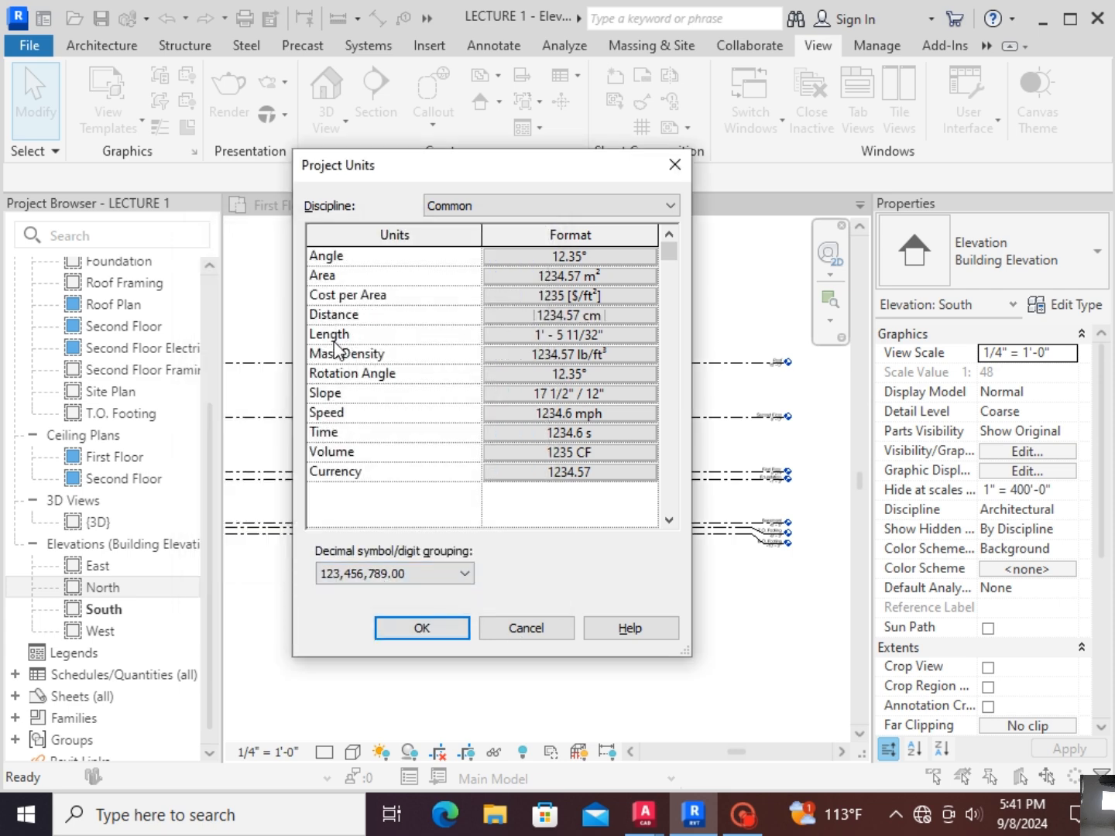
# Step: Set the Length format to Centimeters with 2 decimal places and no unit symbol
pyautogui.click(599, 335)
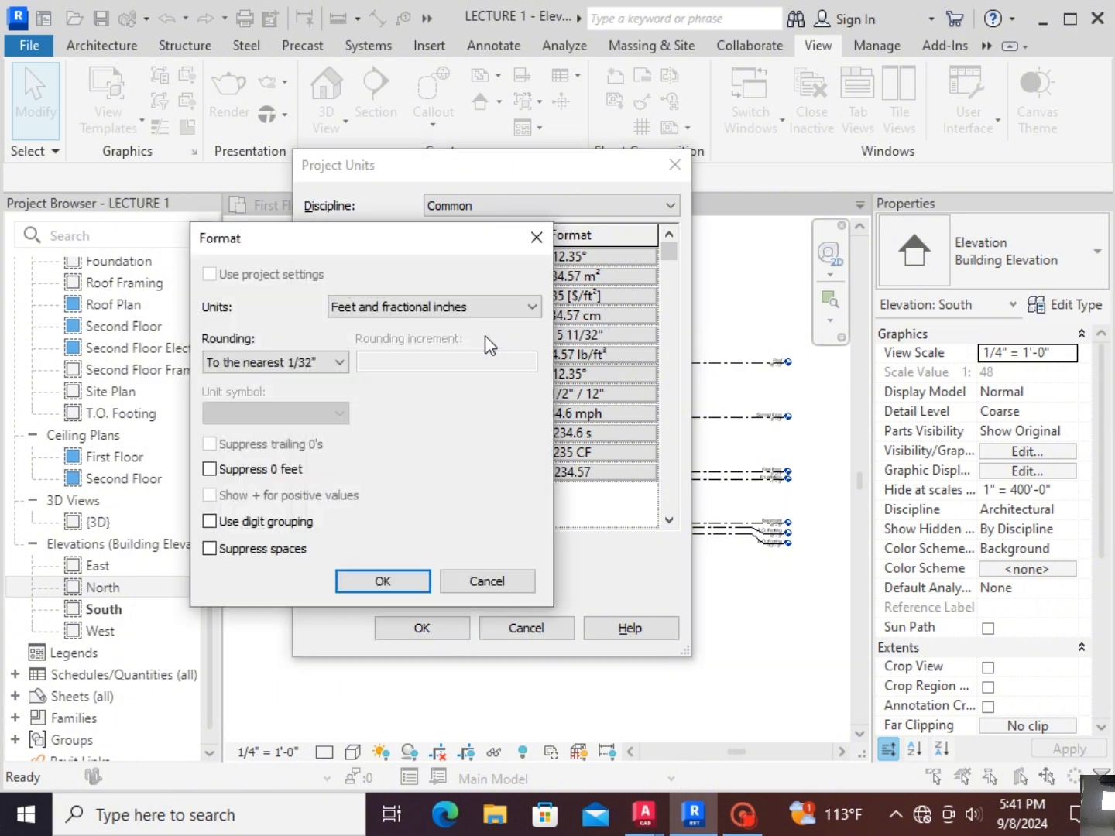
pyautogui.click(434, 307)
pyautogui.click(420, 327)
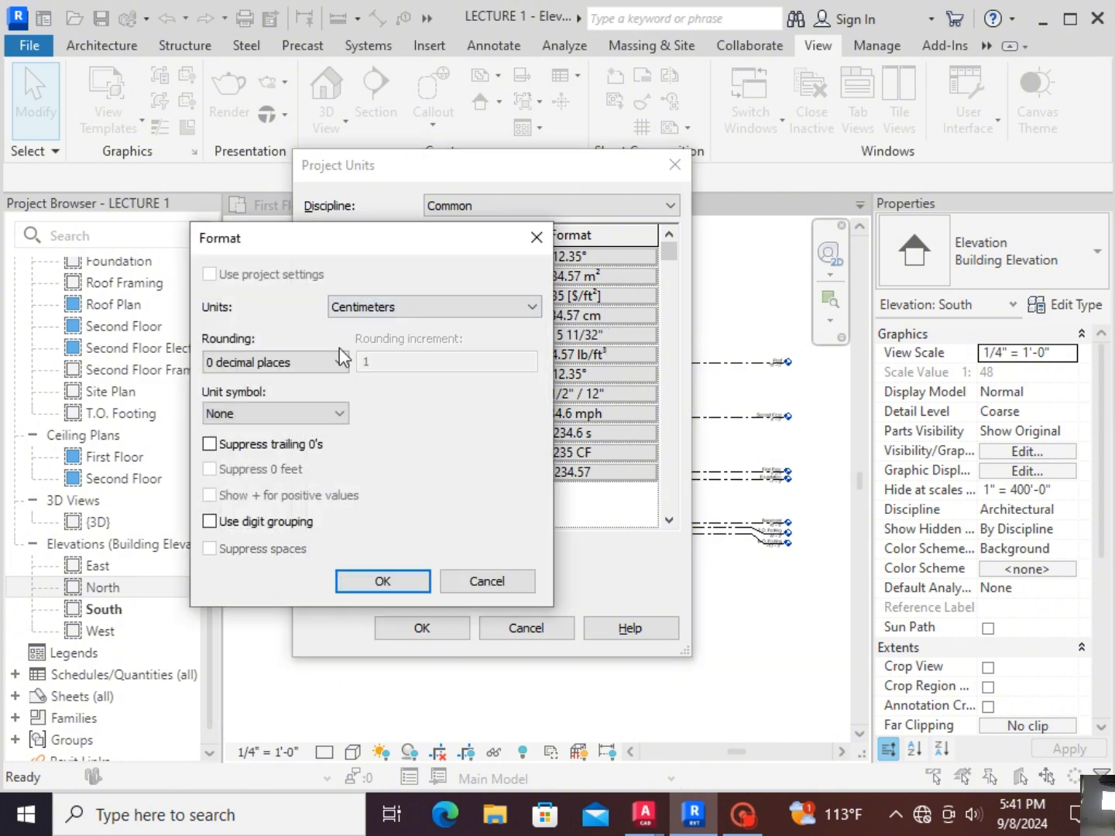
pyautogui.click(302, 417)
pyautogui.click(304, 363)
pyautogui.click(304, 362)
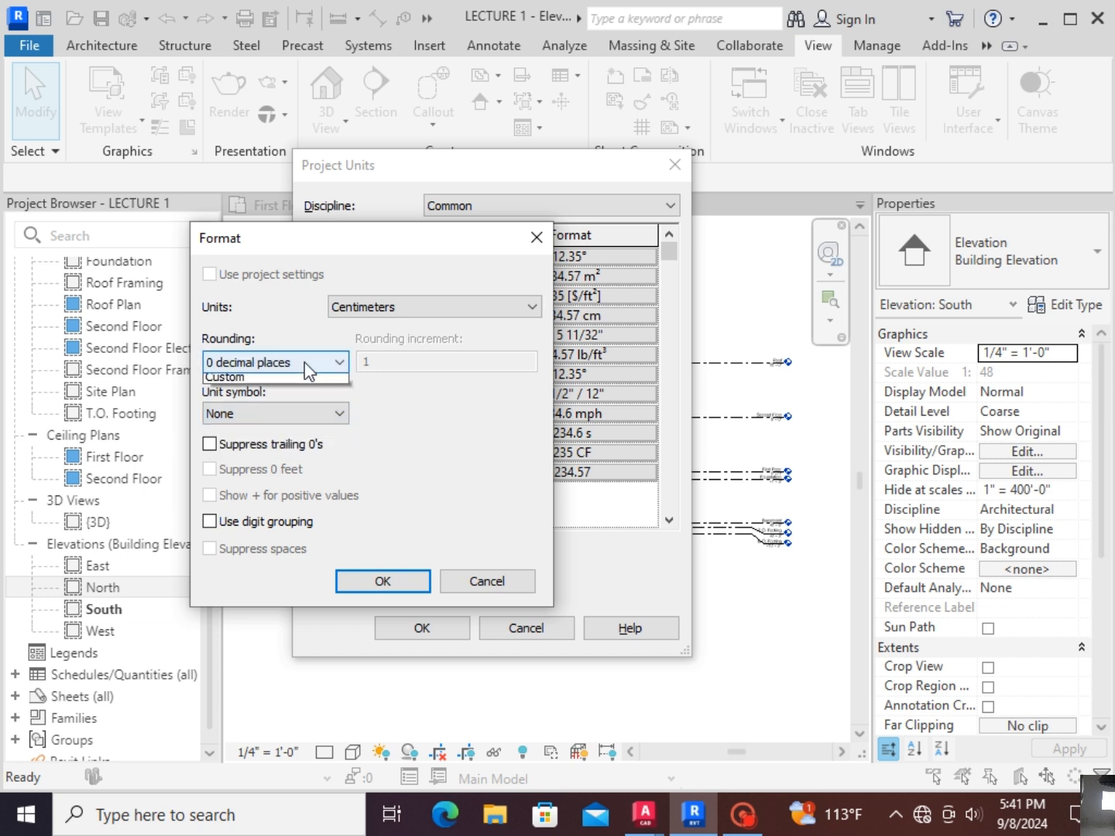
pyautogui.click(260, 453)
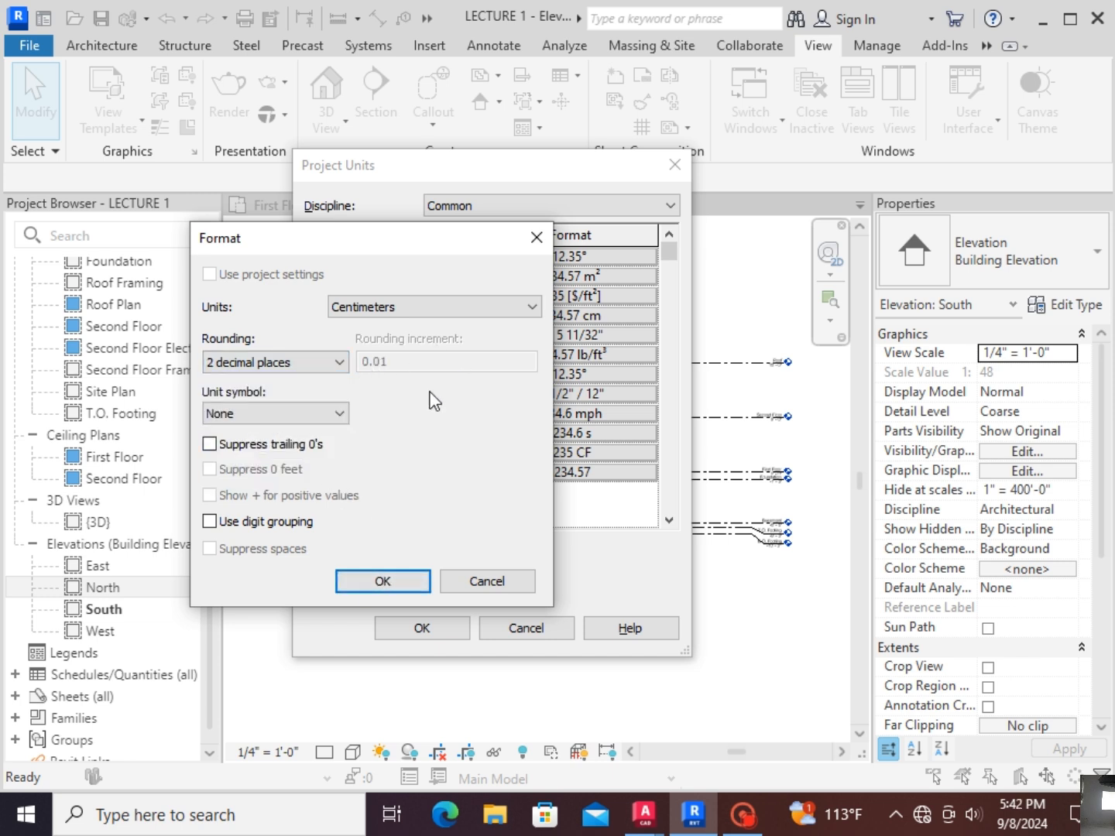
pyautogui.click(381, 582)
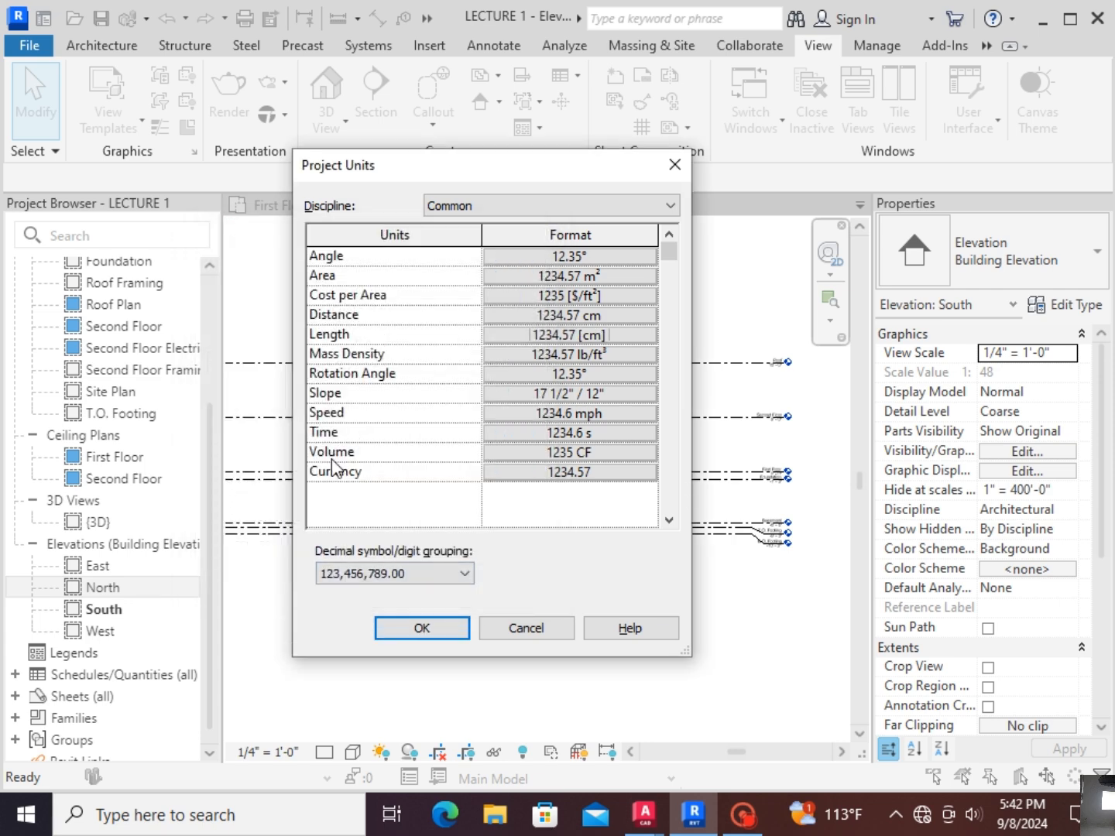
# Step: Set the Slope format to Degrees with 2 decimal places and no unit symbol
pyautogui.click(570, 393)
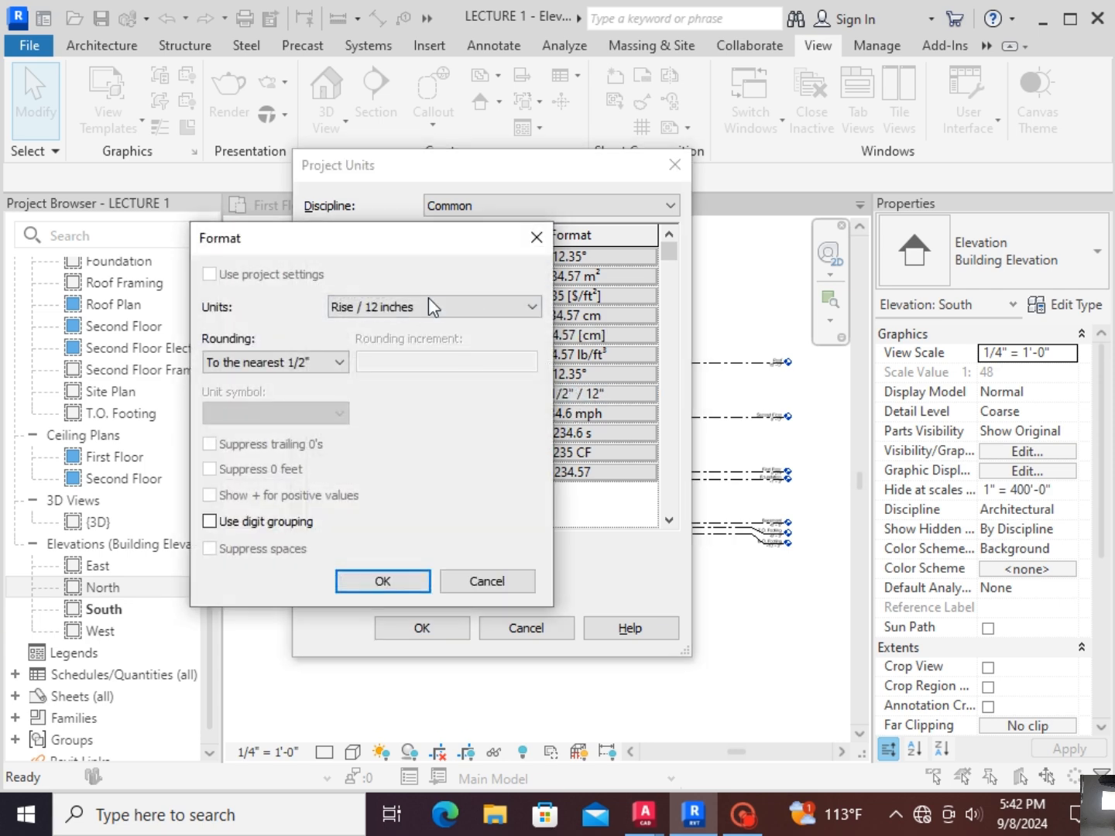
pyautogui.click(428, 306)
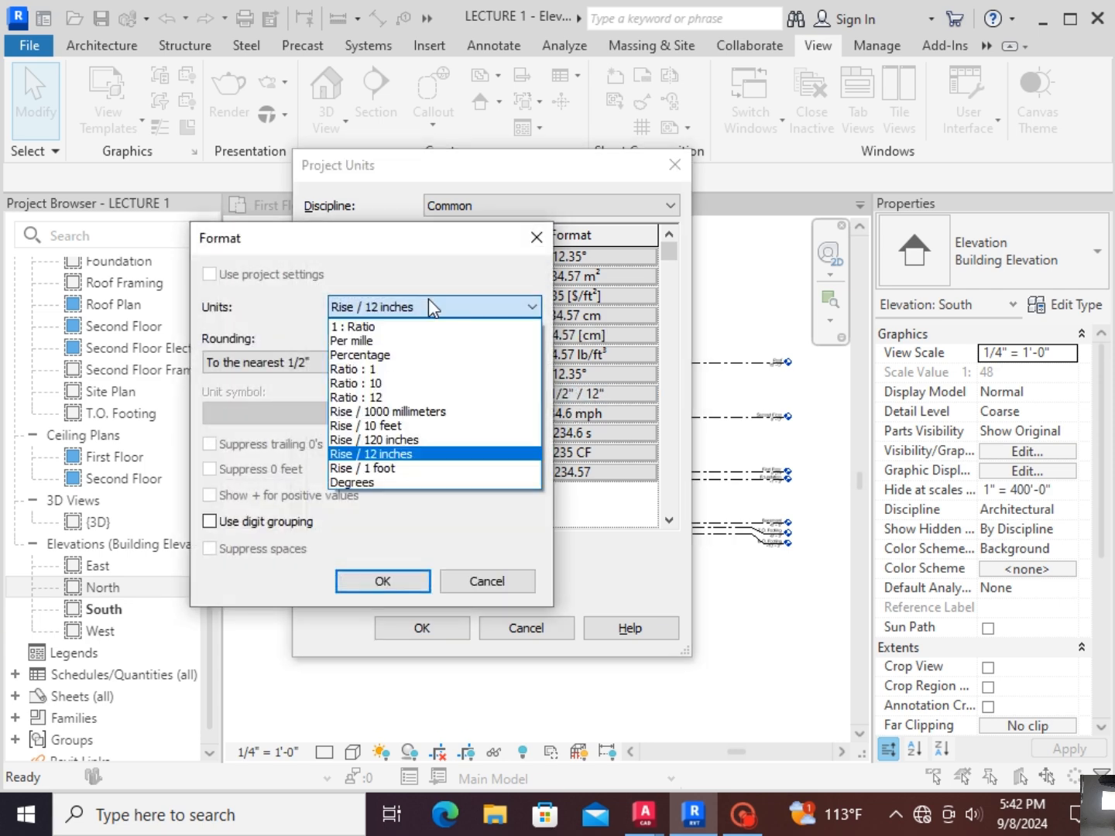
pyautogui.click(362, 484)
pyautogui.click(339, 362)
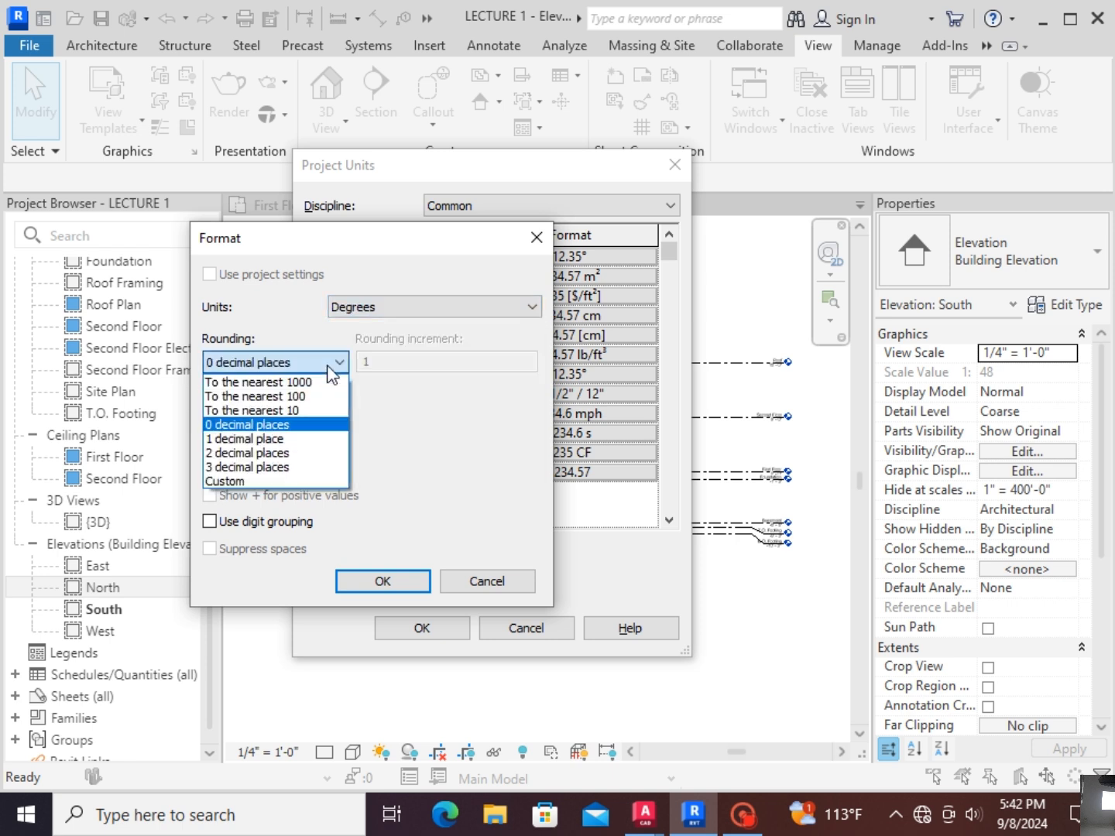
pyautogui.click(273, 455)
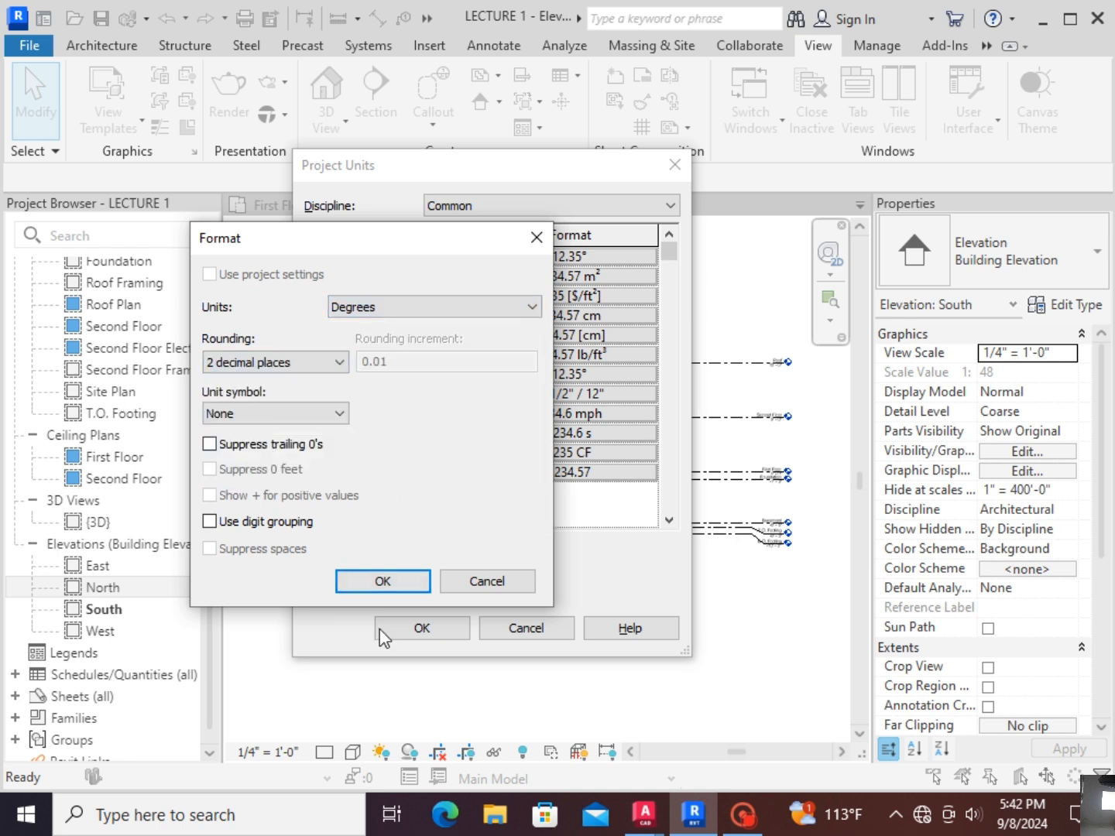
pyautogui.click(381, 581)
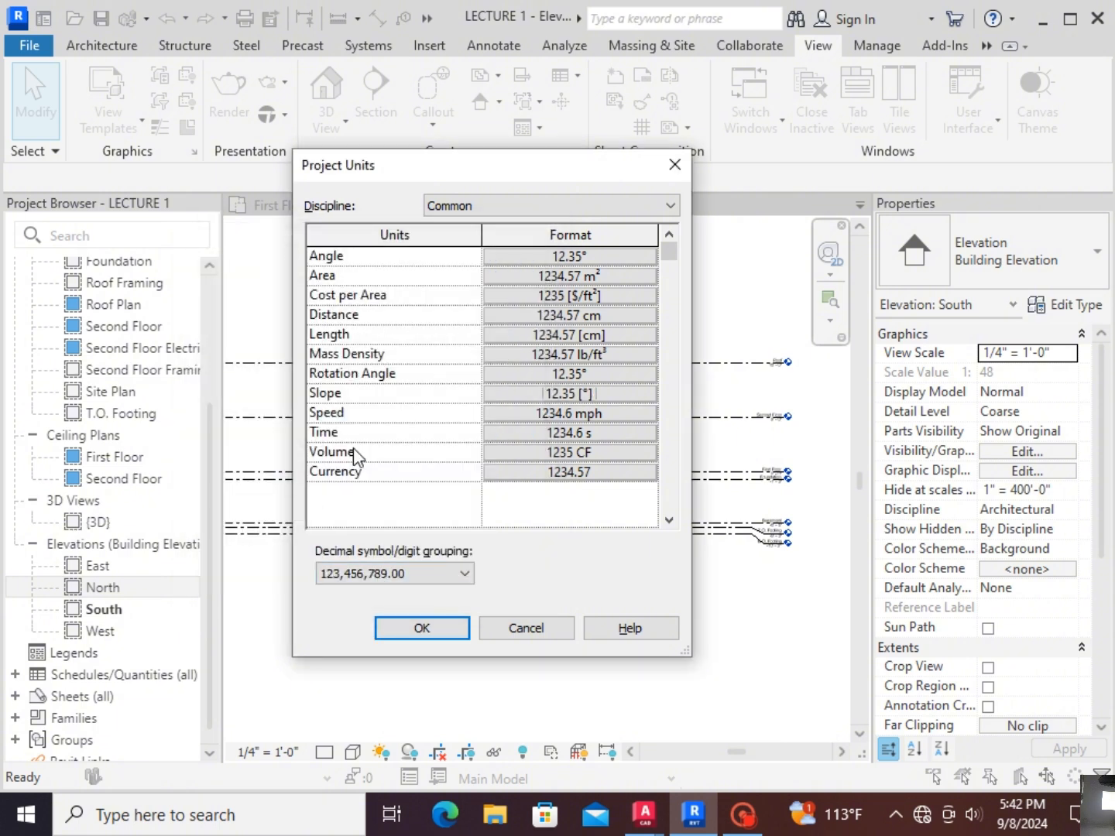
# Step: Set the Volume format to Cubic meters and accept the project unit settings
pyautogui.click(586, 459)
pyautogui.click(464, 303)
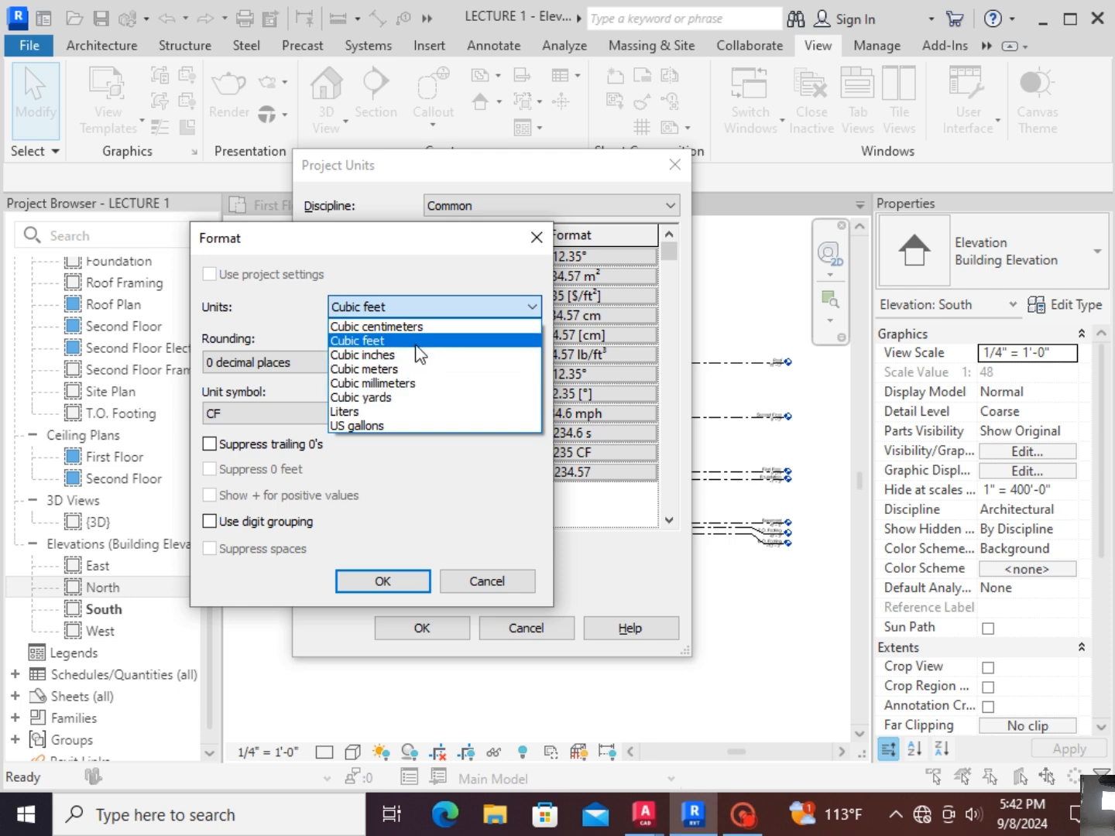
pyautogui.click(394, 368)
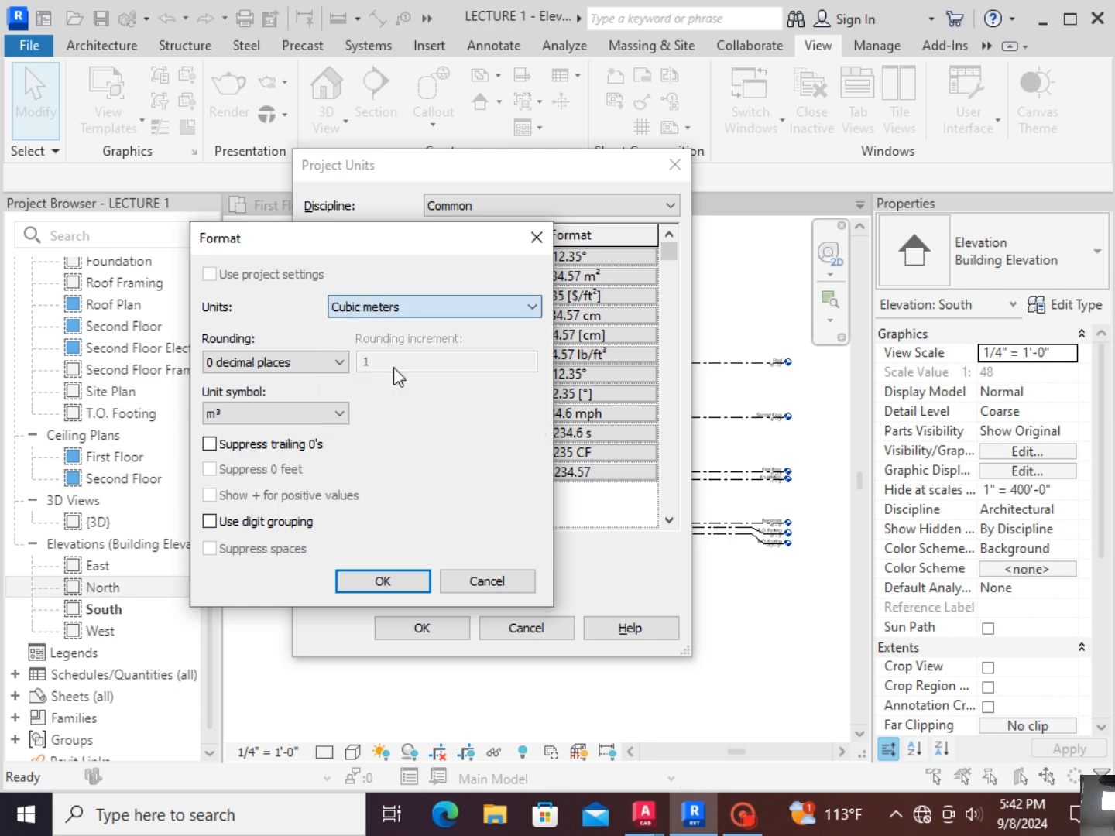
pyautogui.click(385, 582)
pyautogui.click(429, 628)
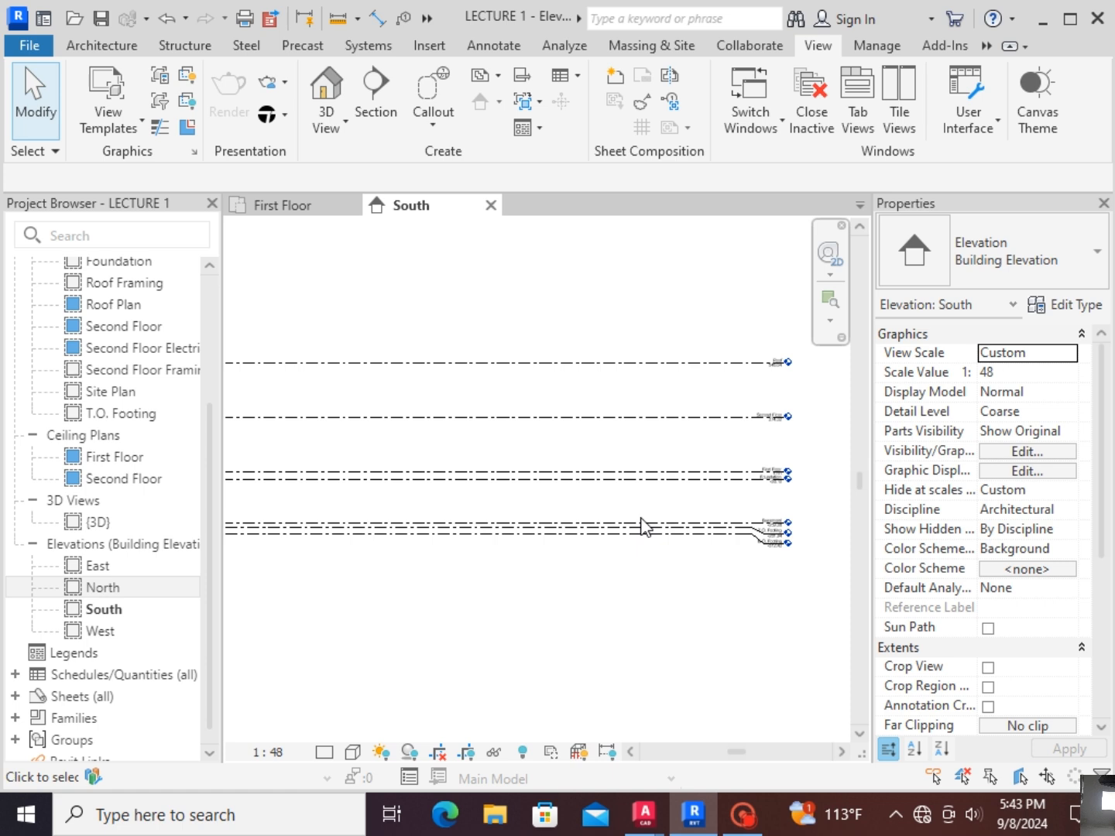
# Step: Examine the level names and elevation values in the South elevation, and compare them with the project's floor plan views
pyautogui.scroll(5, 804, 542)
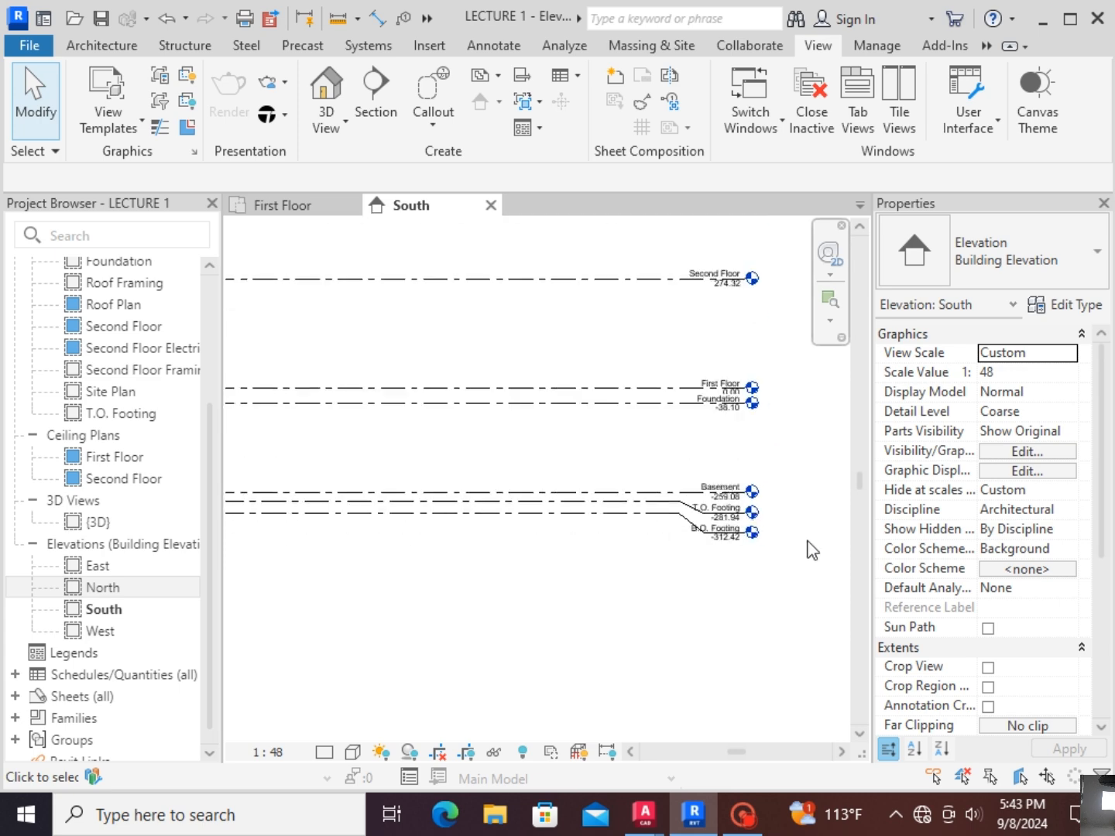
pyautogui.scroll(-3, 589, 472)
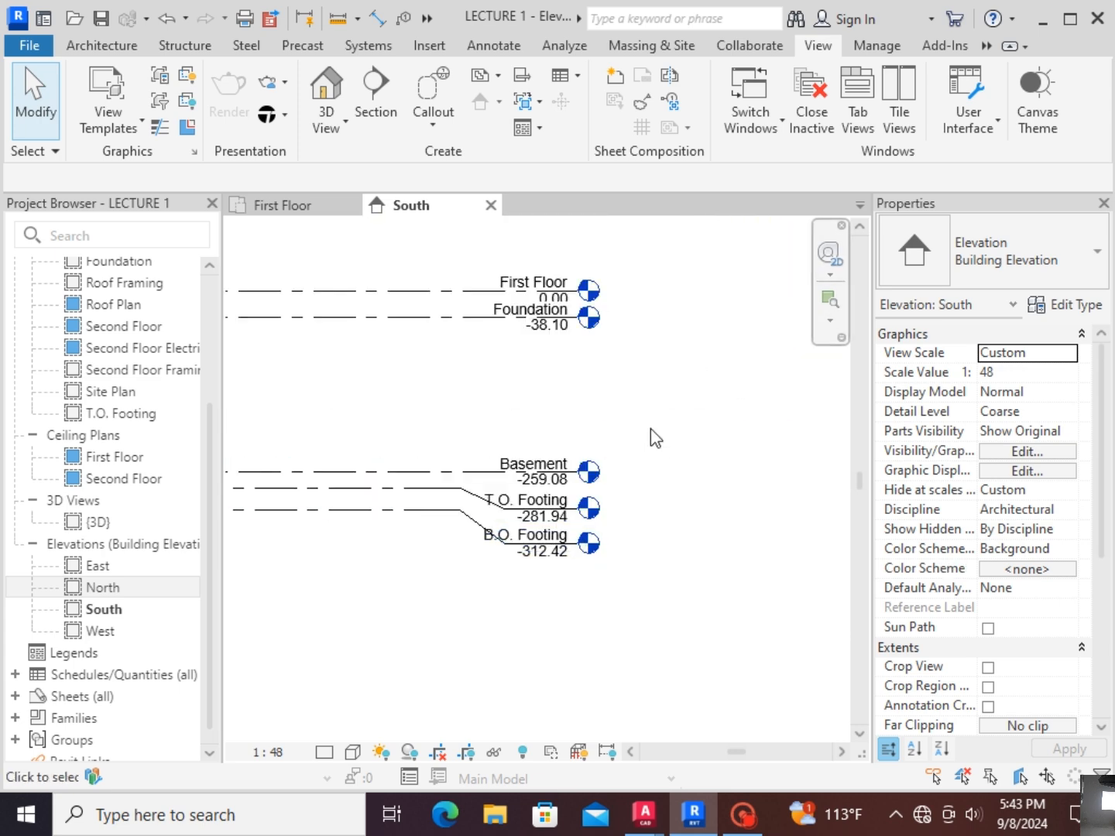
pyautogui.moveTo(672, 398); pyautogui.dragTo(386, 685)
pyautogui.click(635, 463)
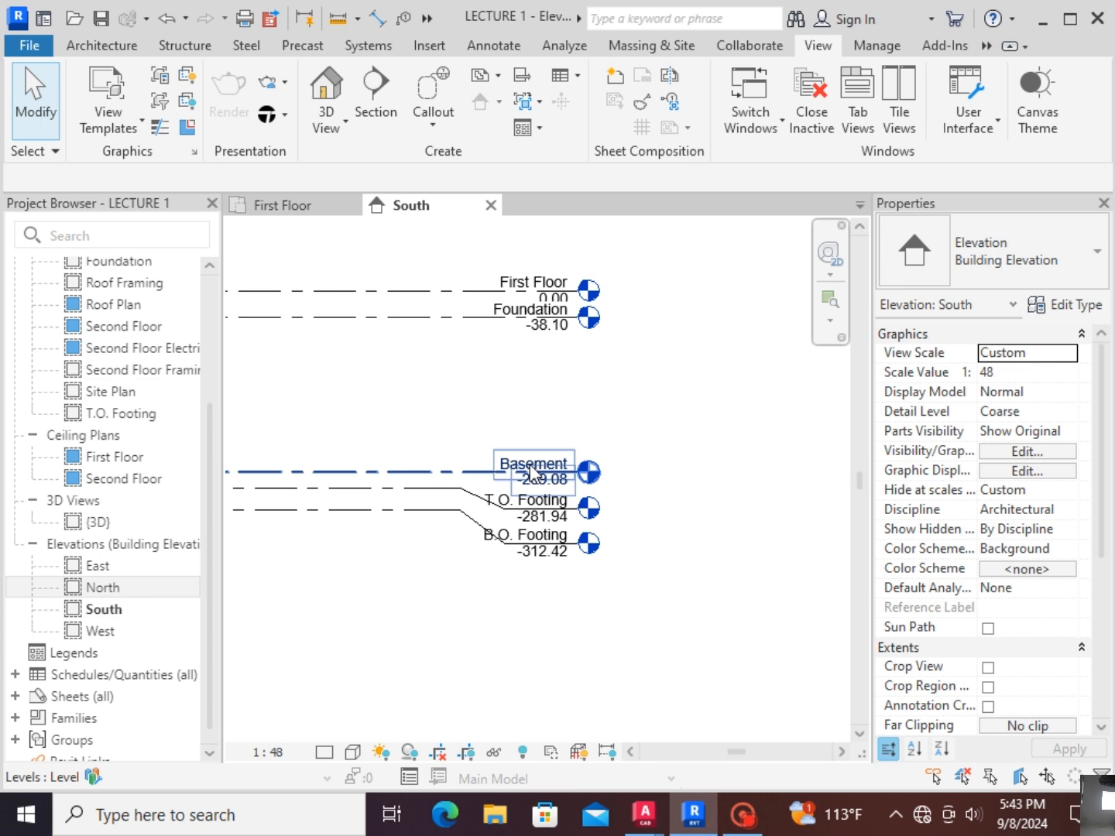
pyautogui.scroll(-5, 687, 515)
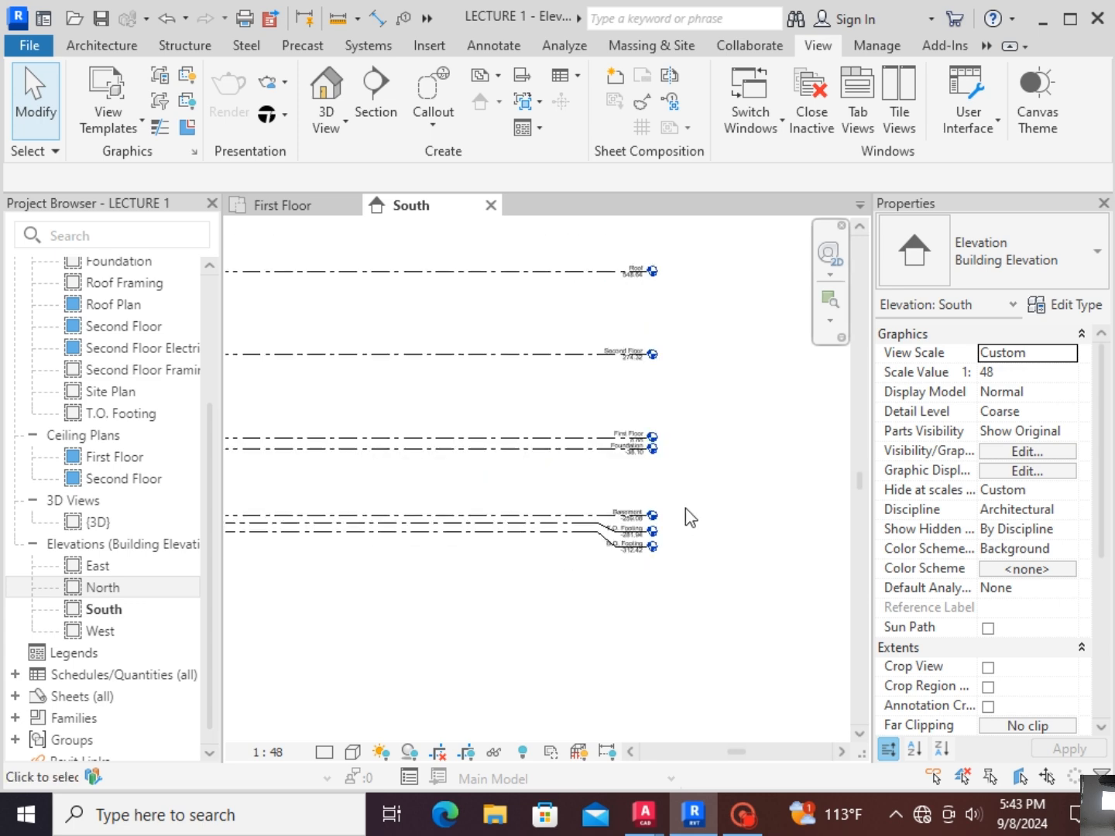
pyautogui.scroll(2, 710, 500)
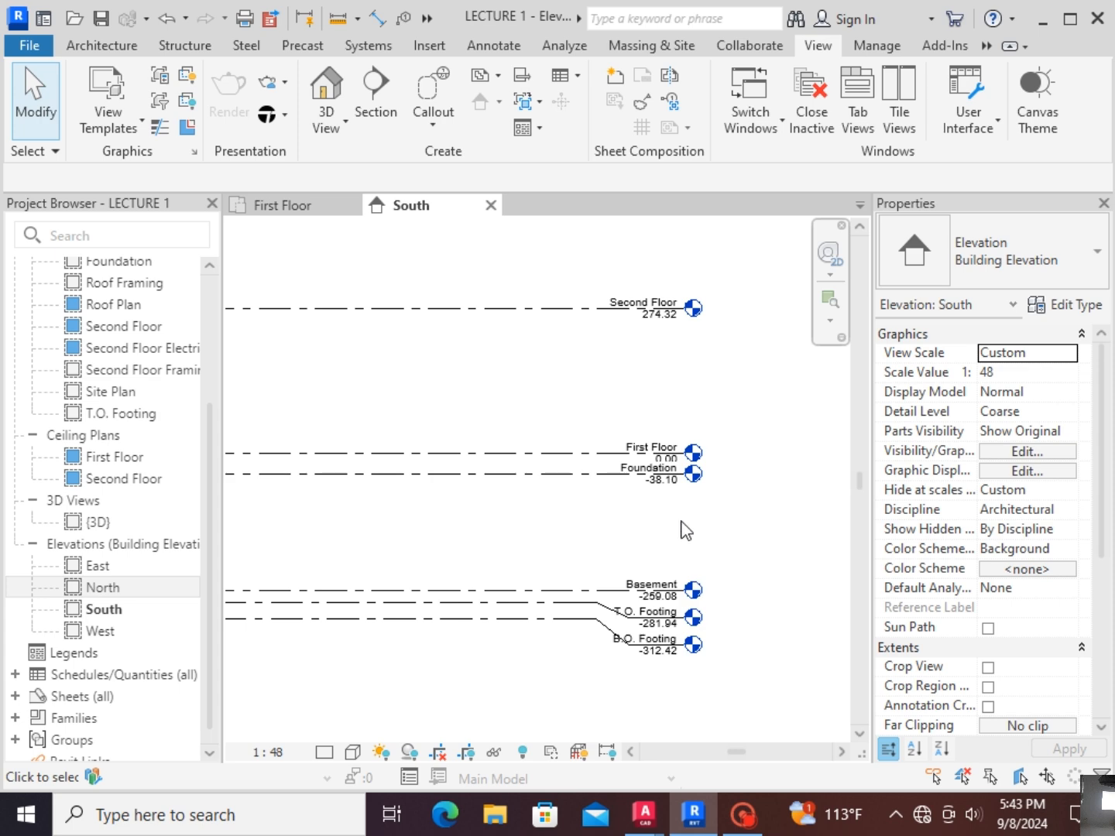
pyautogui.scroll(-3, 685, 532)
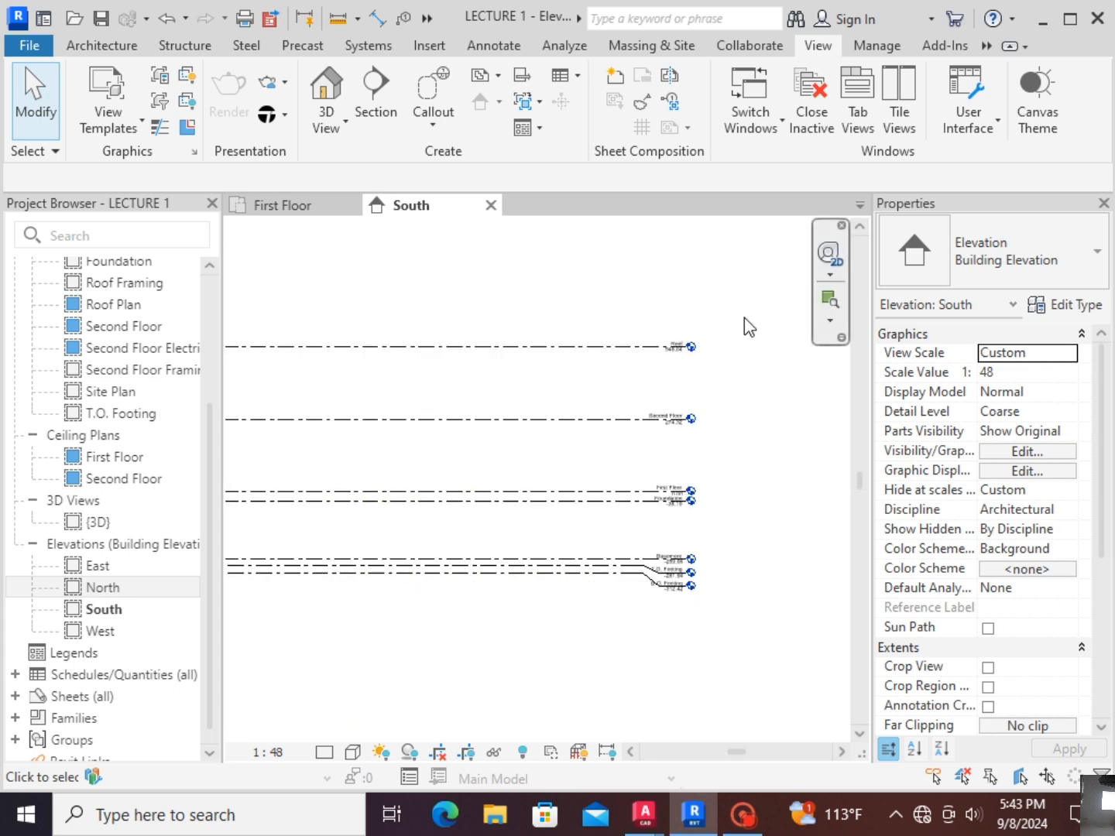
pyautogui.scroll(3, 662, 625)
pyautogui.scroll(-1, 662, 626)
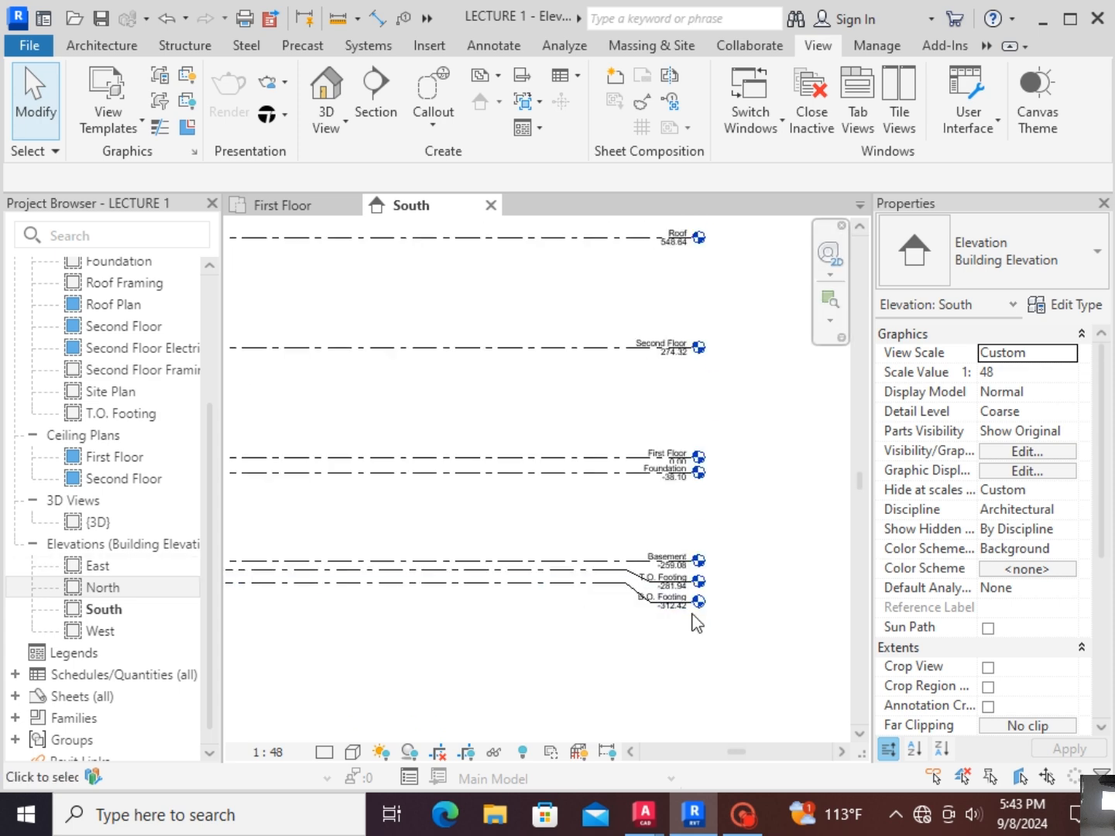
pyautogui.moveTo(214, 451); pyautogui.dragTo(232, 303)
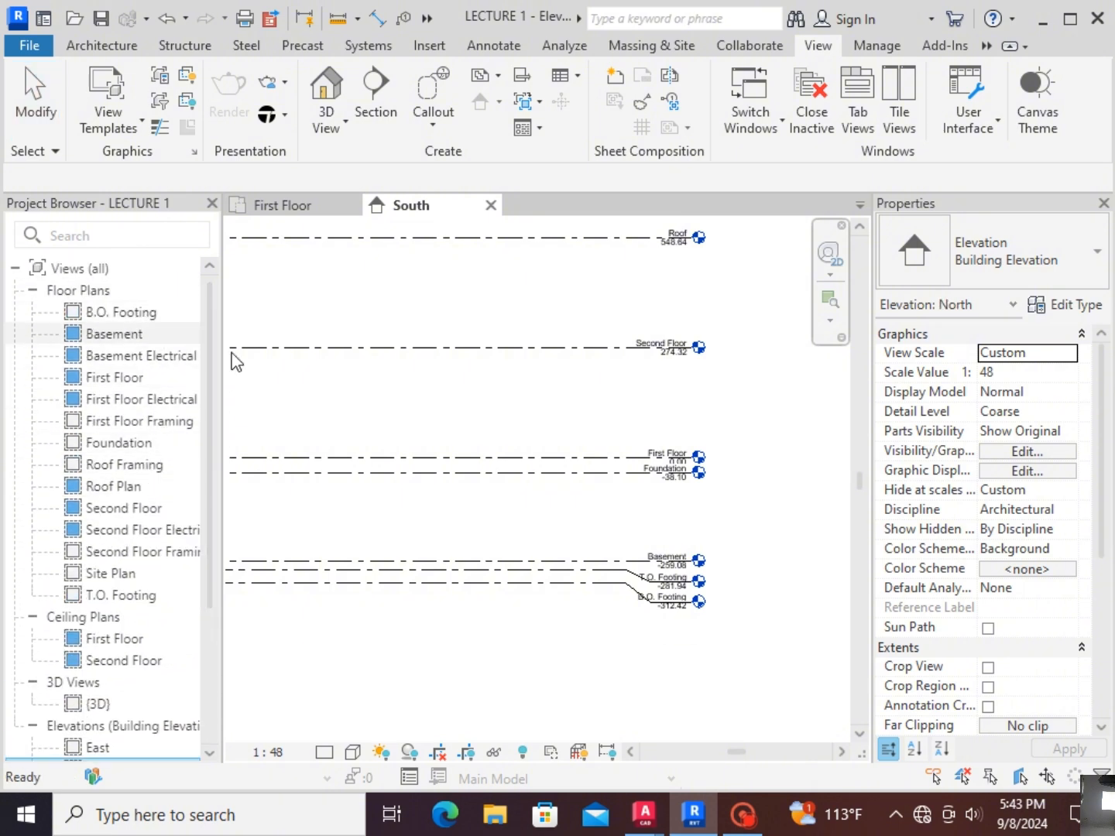
pyautogui.scroll(5, 686, 610)
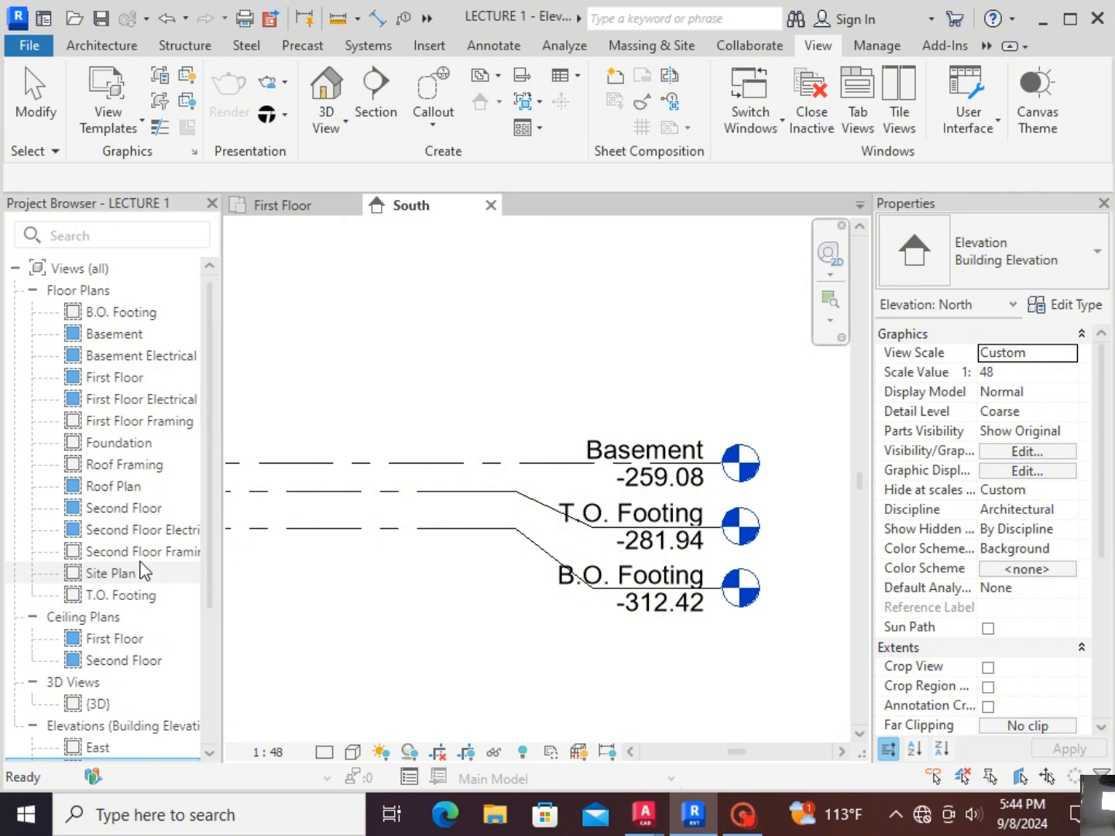
pyautogui.scroll(-4, 688, 449)
pyautogui.click(770, 492)
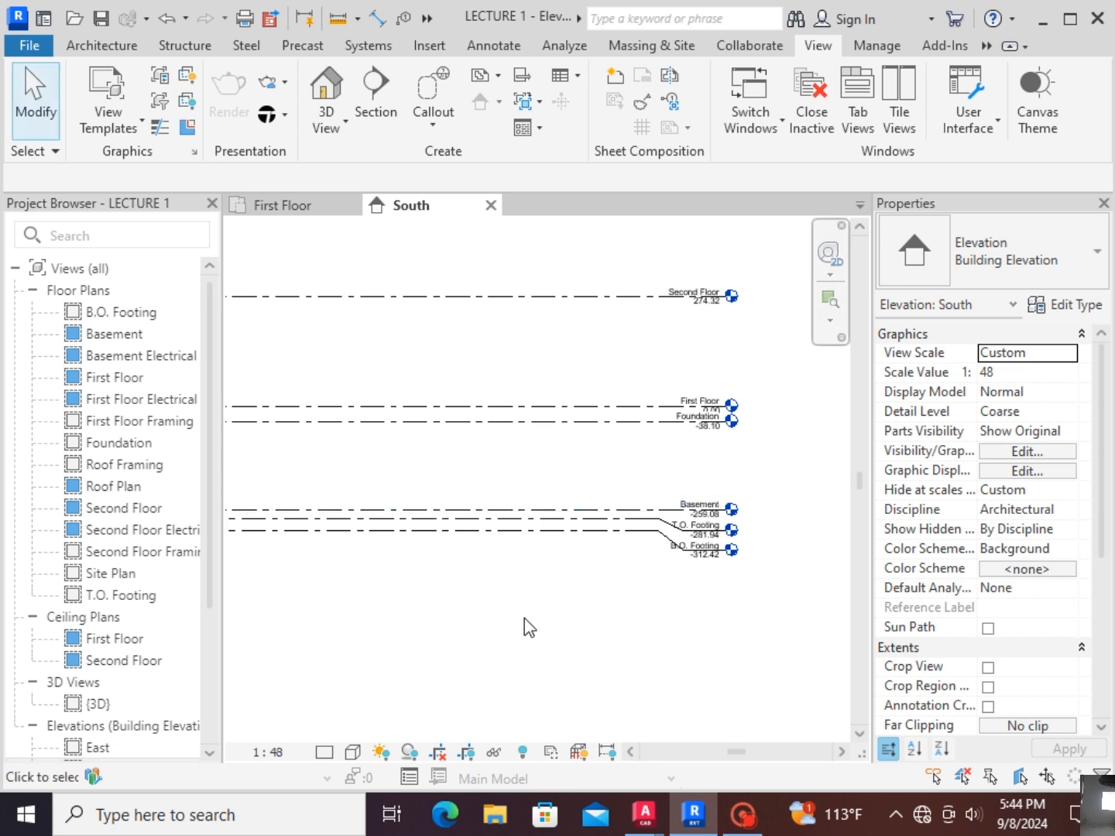
pyautogui.moveTo(779, 639); pyautogui.dragTo(452, 447)
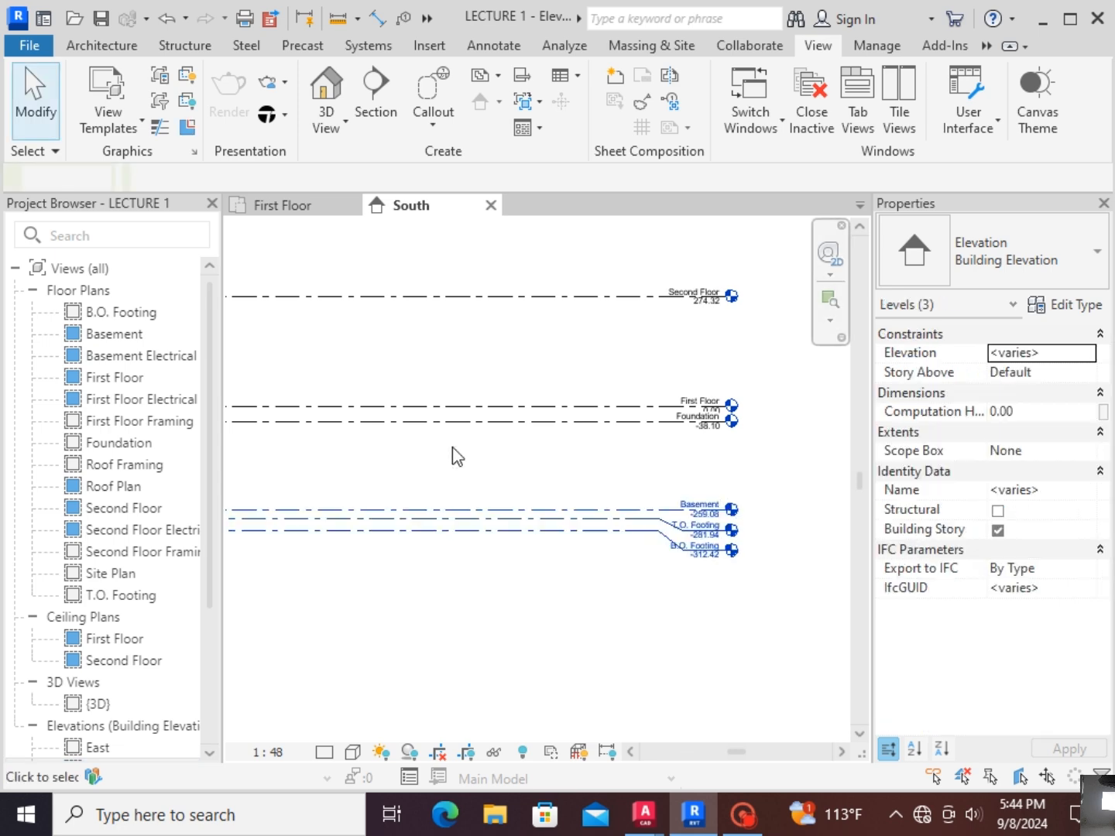
# Step: Delete the B.O. Footing, Basement and Basement Electrical floor plan views from the project
pyautogui.click(129, 313)
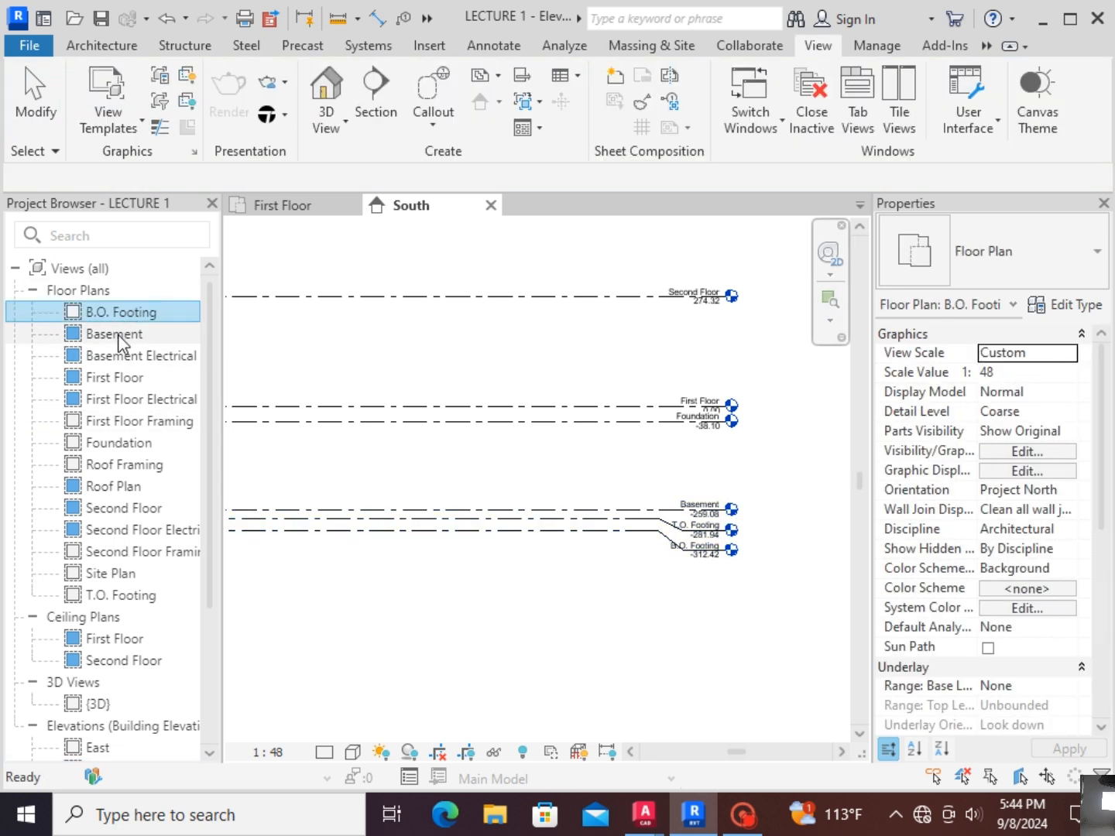
pyautogui.press('Delete')
pyautogui.click(127, 318)
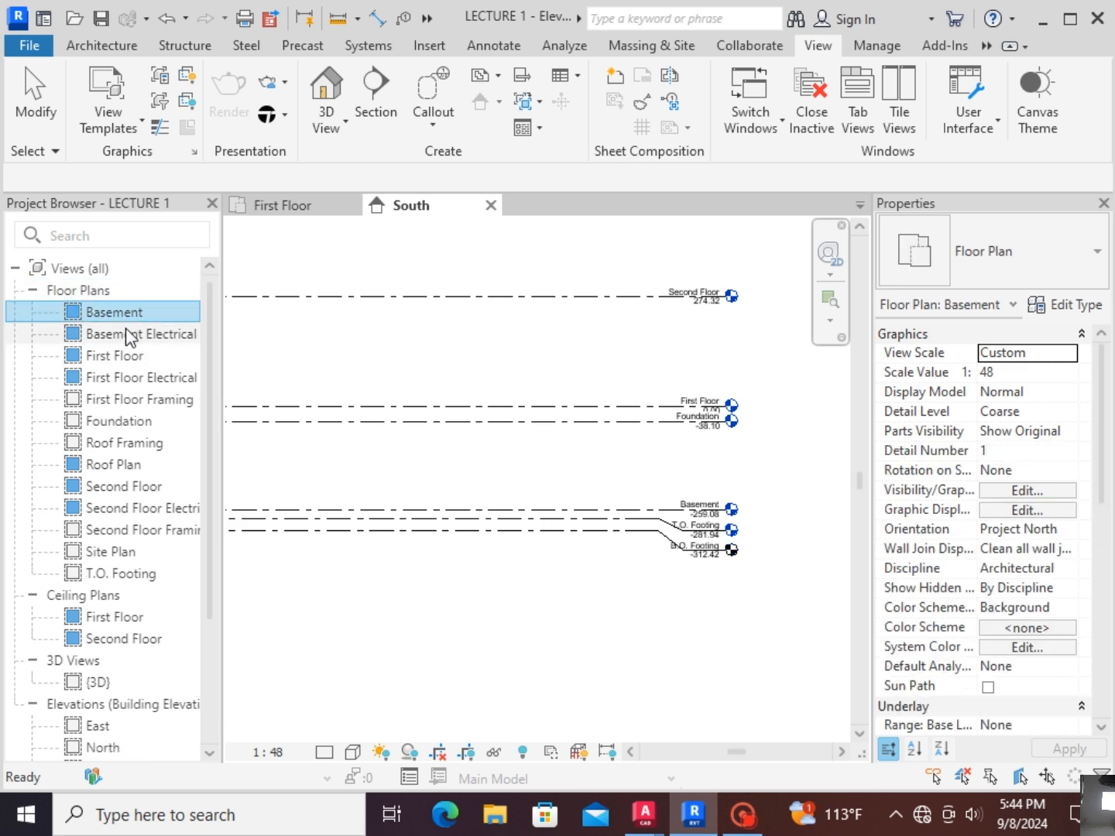
pyautogui.press('Delete')
pyautogui.click(123, 319)
pyautogui.press('Delete')
# Step: Delete the whole range of floor plan views from First Floor through Second Floor Electrical
pyautogui.click(122, 317)
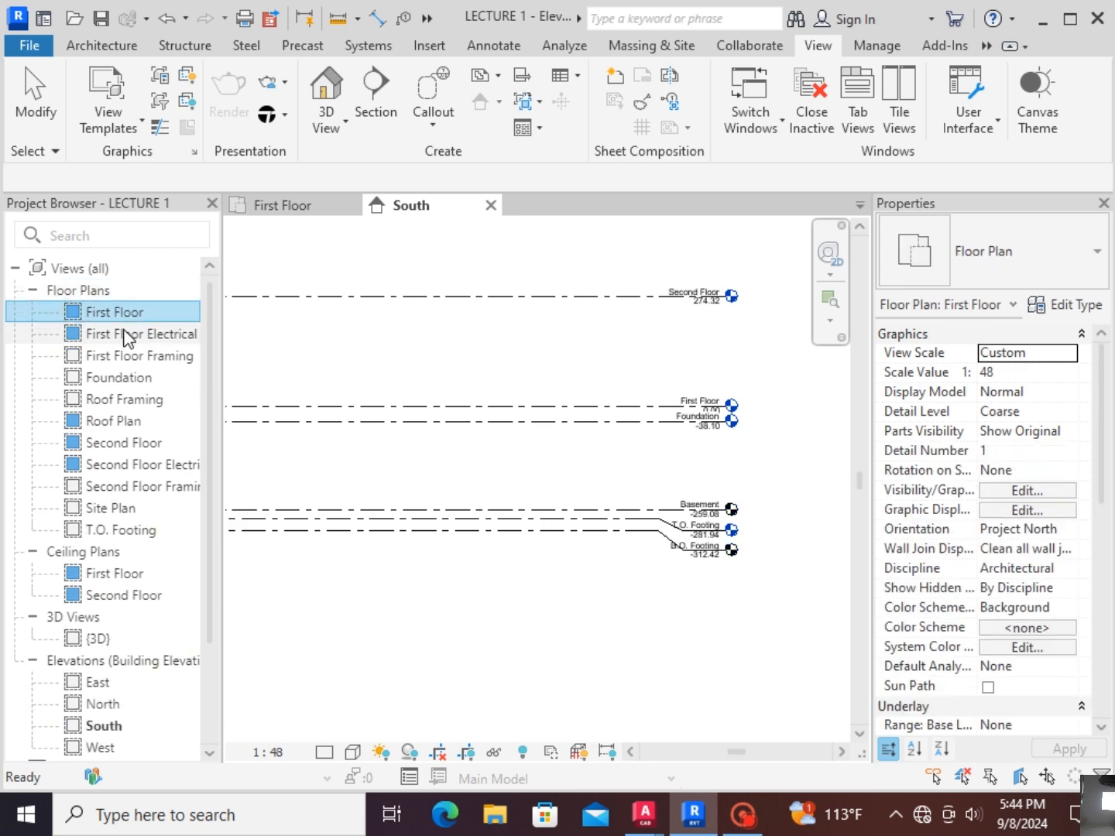
pyautogui.keyDown('shift'); pyautogui.click(128, 464); pyautogui.keyUp('shift')
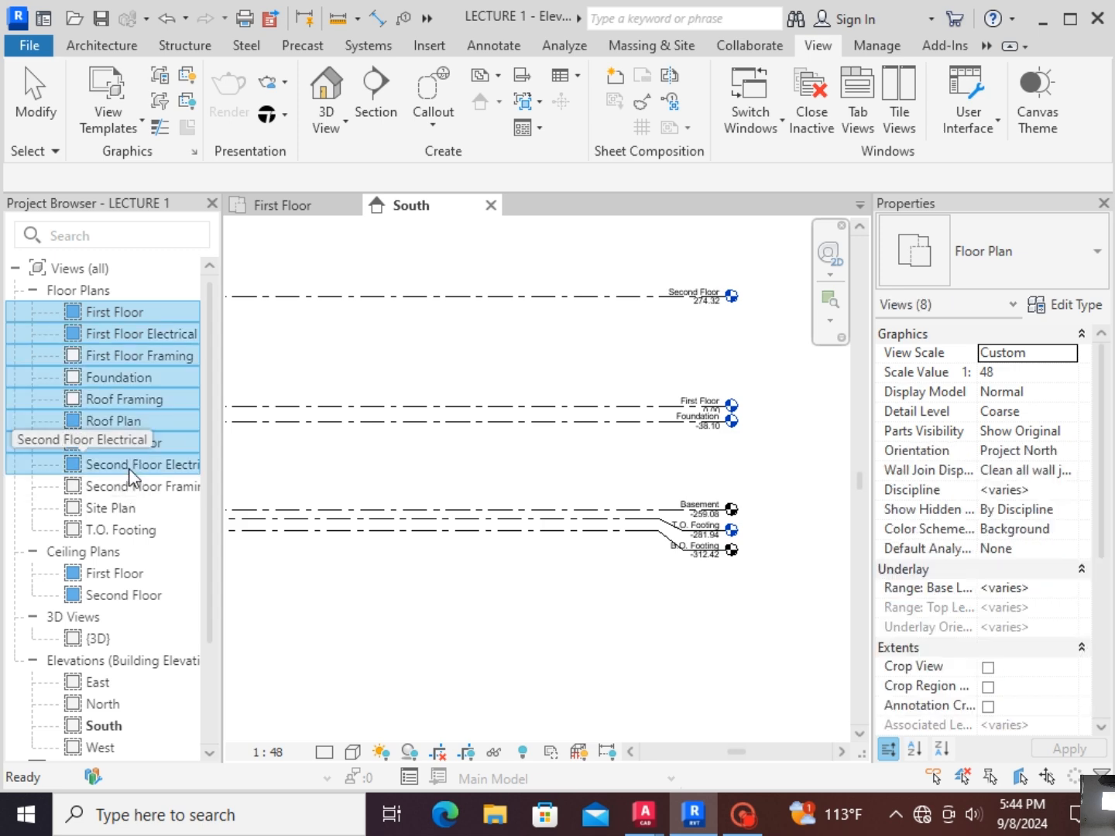
pyautogui.press('Delete')
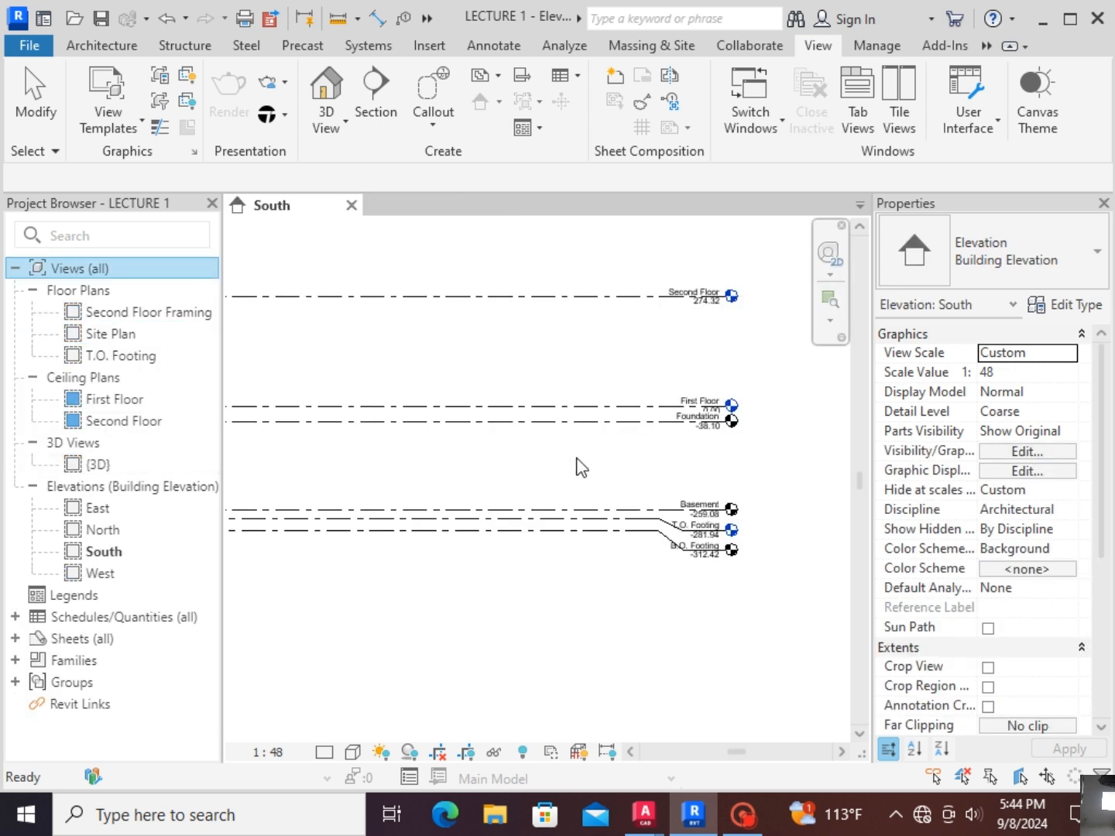
# Step: Delete the Roof, Second Floor and First Floor levels in the South elevation, accepting the removal of their dependent views
pyautogui.scroll(-3, 665, 448)
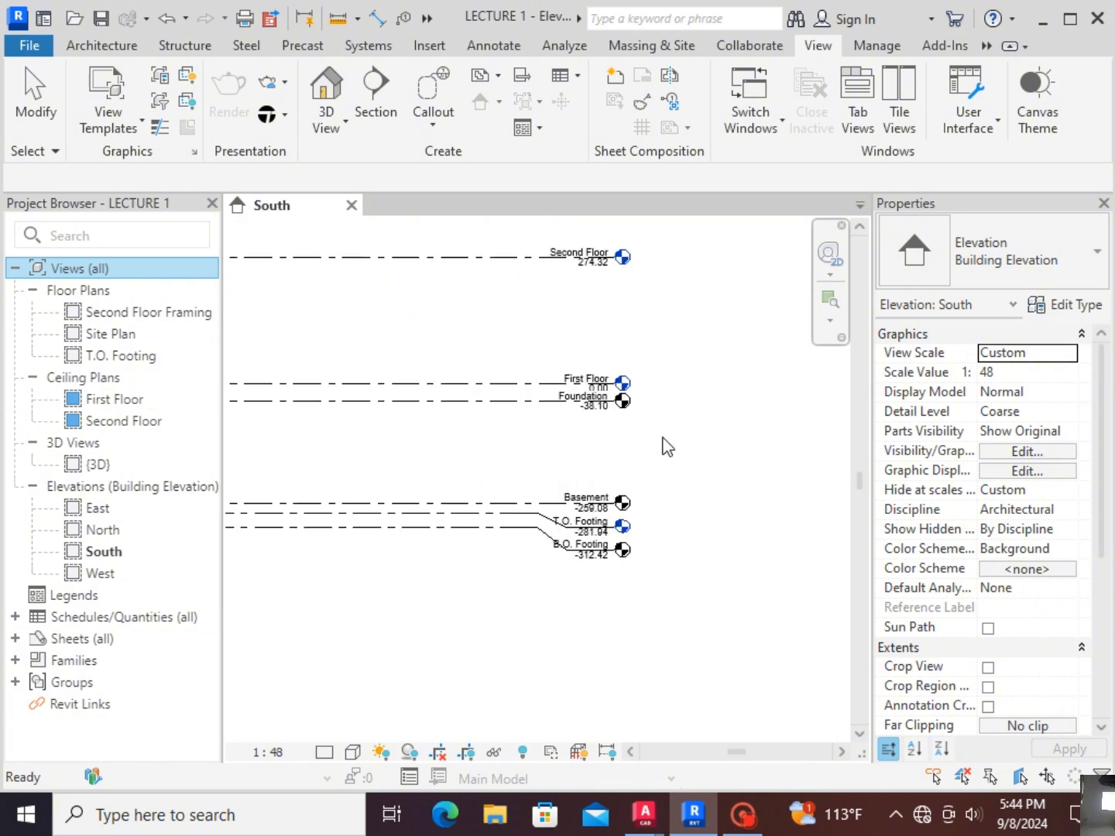
pyautogui.click(678, 505)
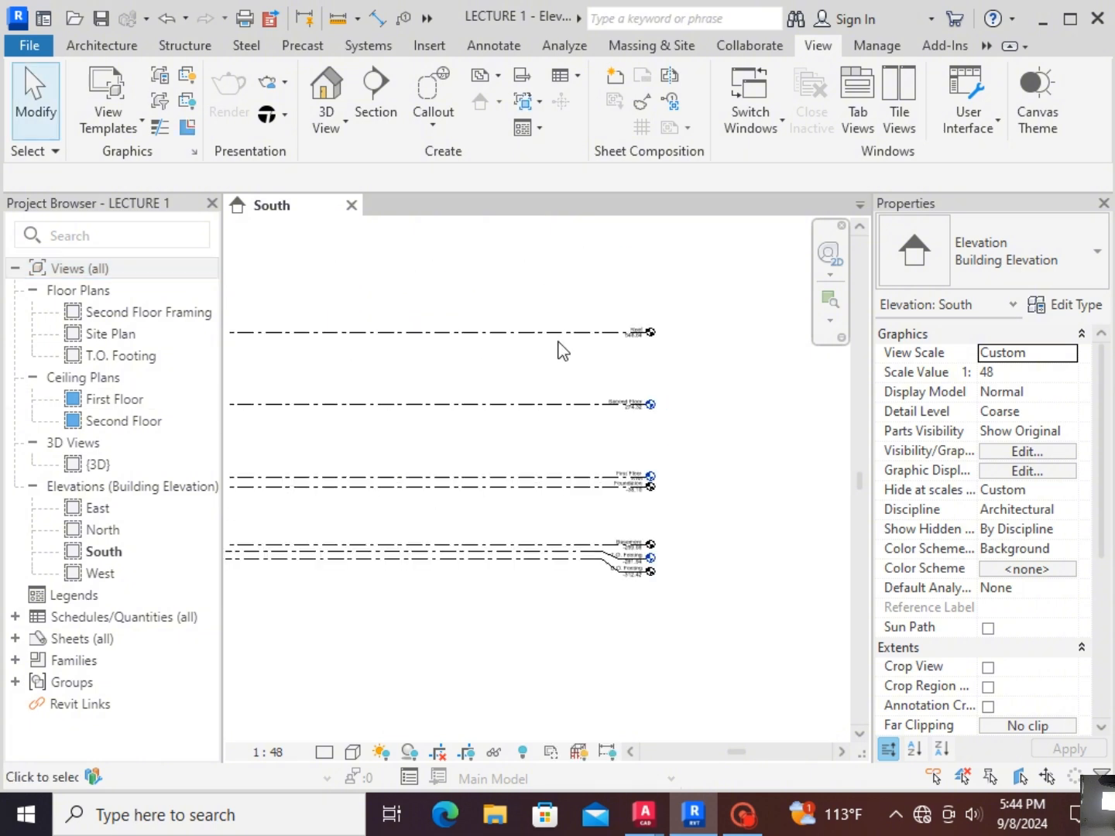
pyautogui.click(560, 333)
pyautogui.press('Delete')
pyautogui.click(585, 404)
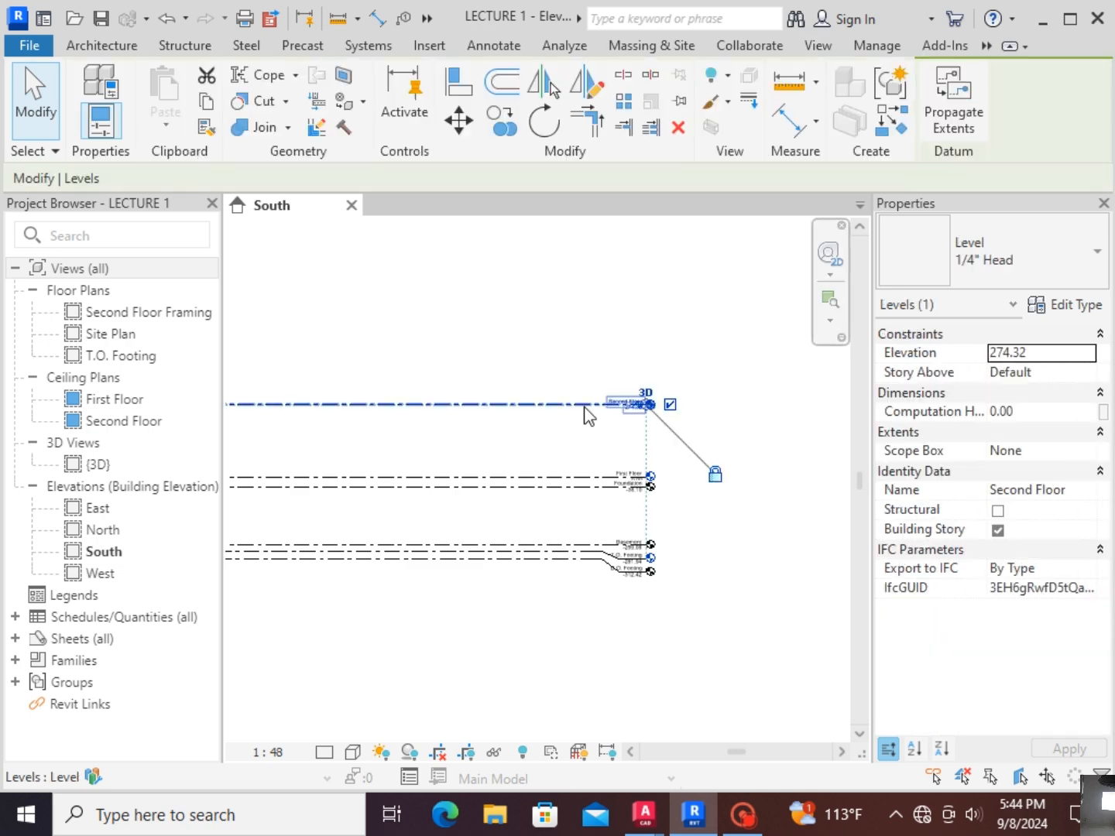
pyautogui.press('Delete')
pyautogui.click(637, 477)
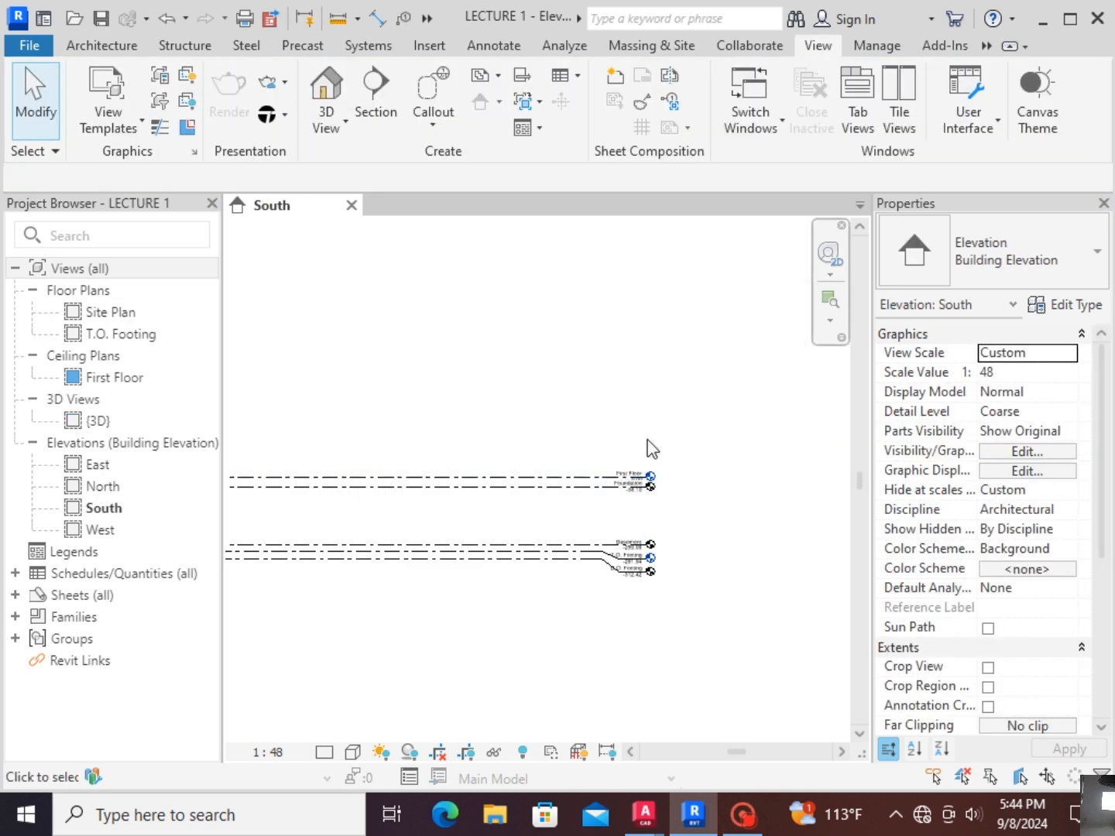
pyautogui.click(596, 478)
pyautogui.press('Delete')
pyautogui.click(603, 480)
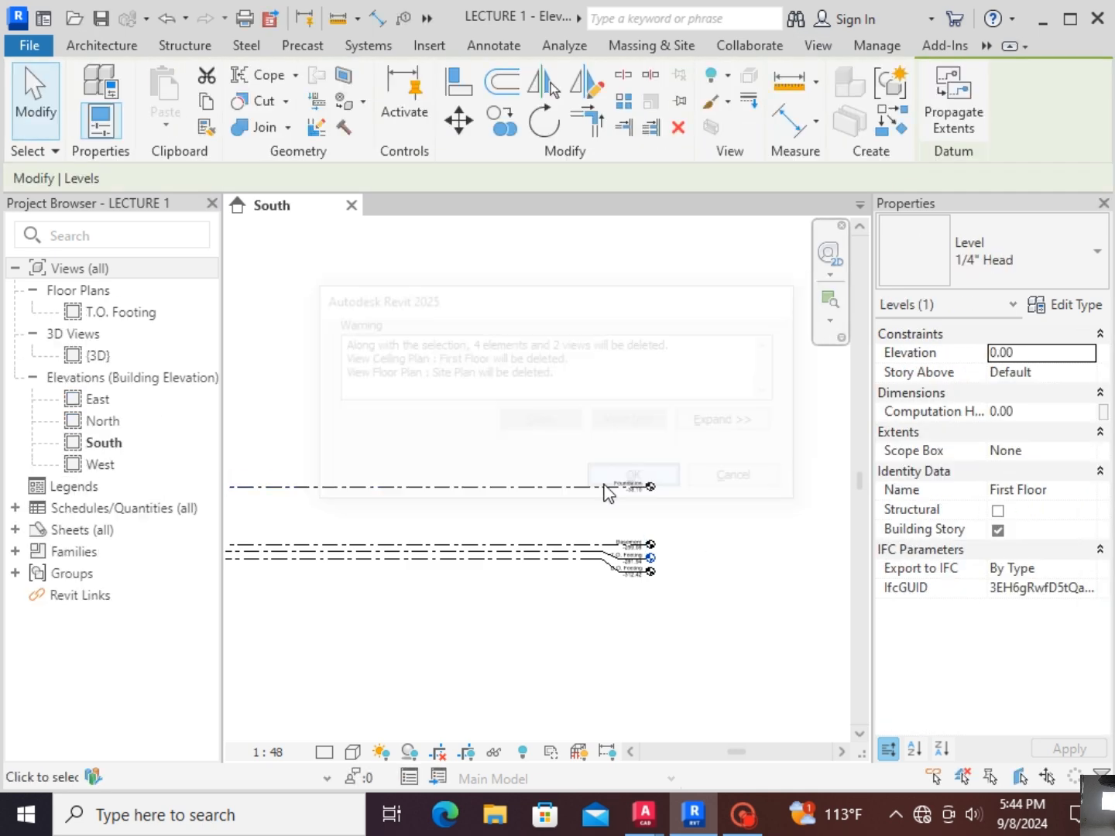
# Step: Delete the Basement and T.O. Footing levels in the South elevation, along with the T.O. Footing floor plan
pyautogui.click(596, 487)
pyautogui.scroll(5, 642, 588)
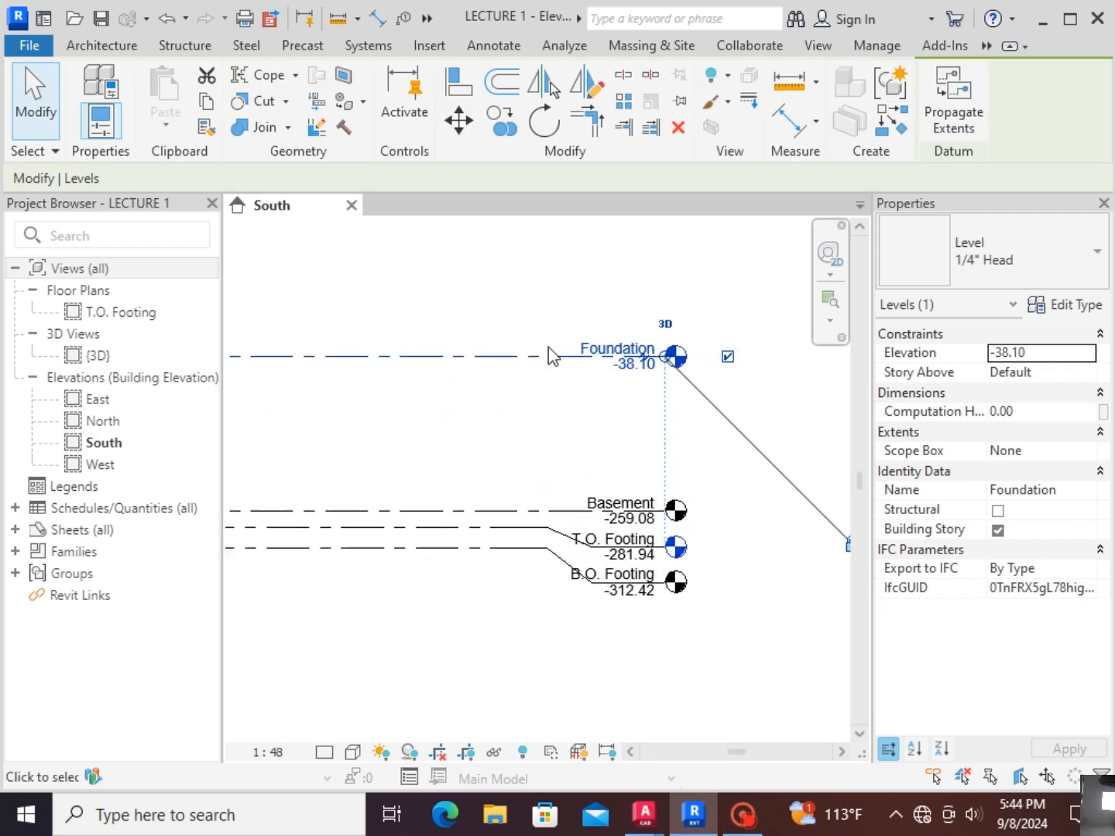
pyautogui.scroll(2, 548, 352)
pyautogui.scroll(-3, 680, 445)
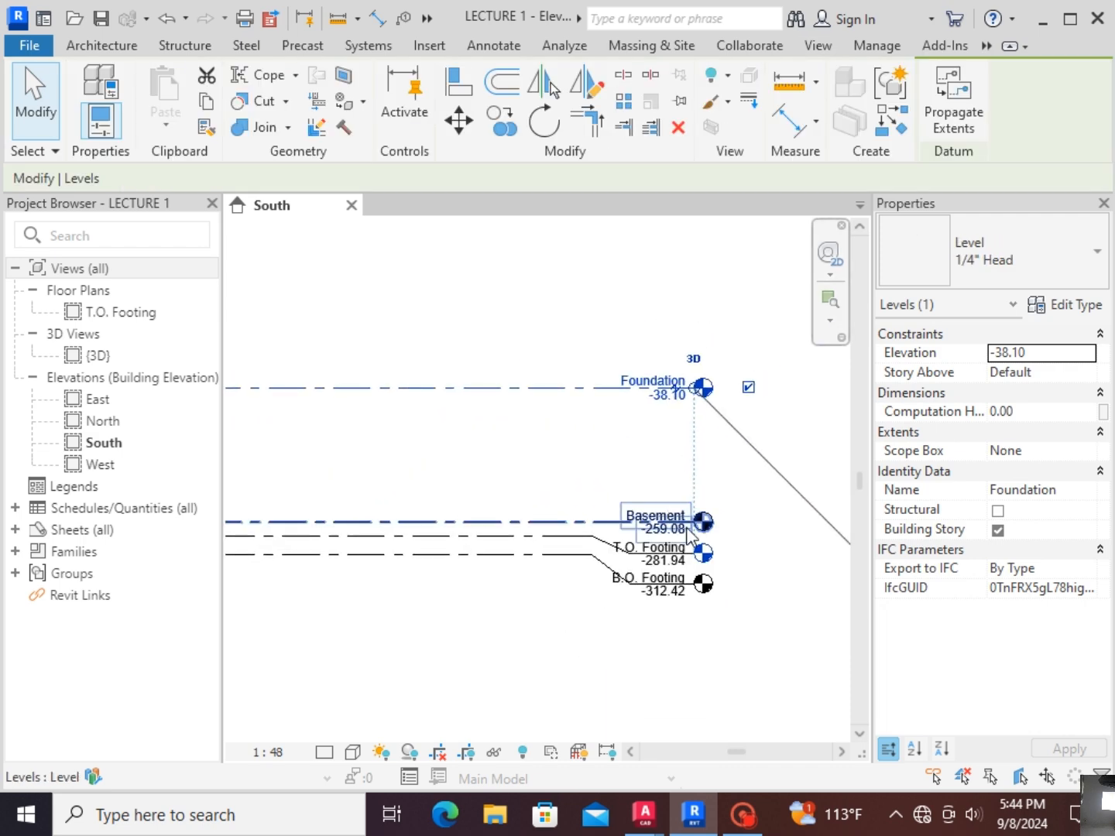
pyautogui.click(618, 522)
pyautogui.click(619, 547)
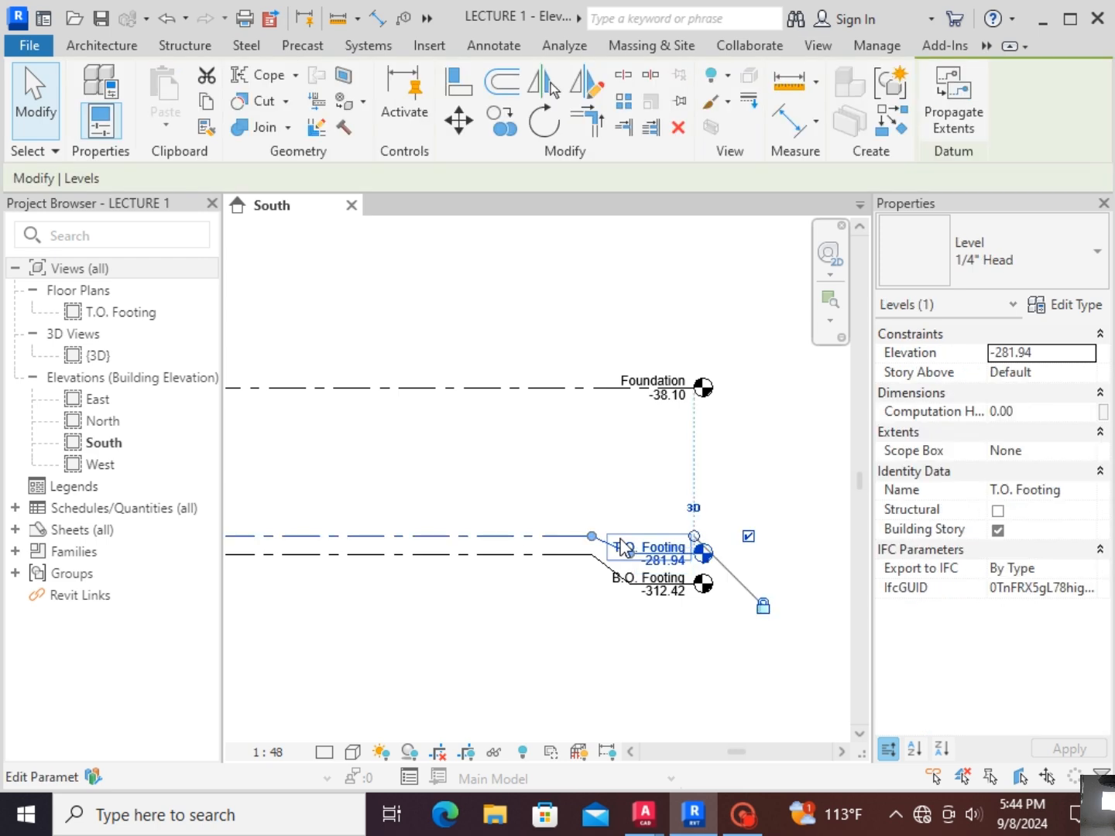
pyautogui.press('Delete')
pyautogui.click(652, 479)
pyautogui.click(666, 547)
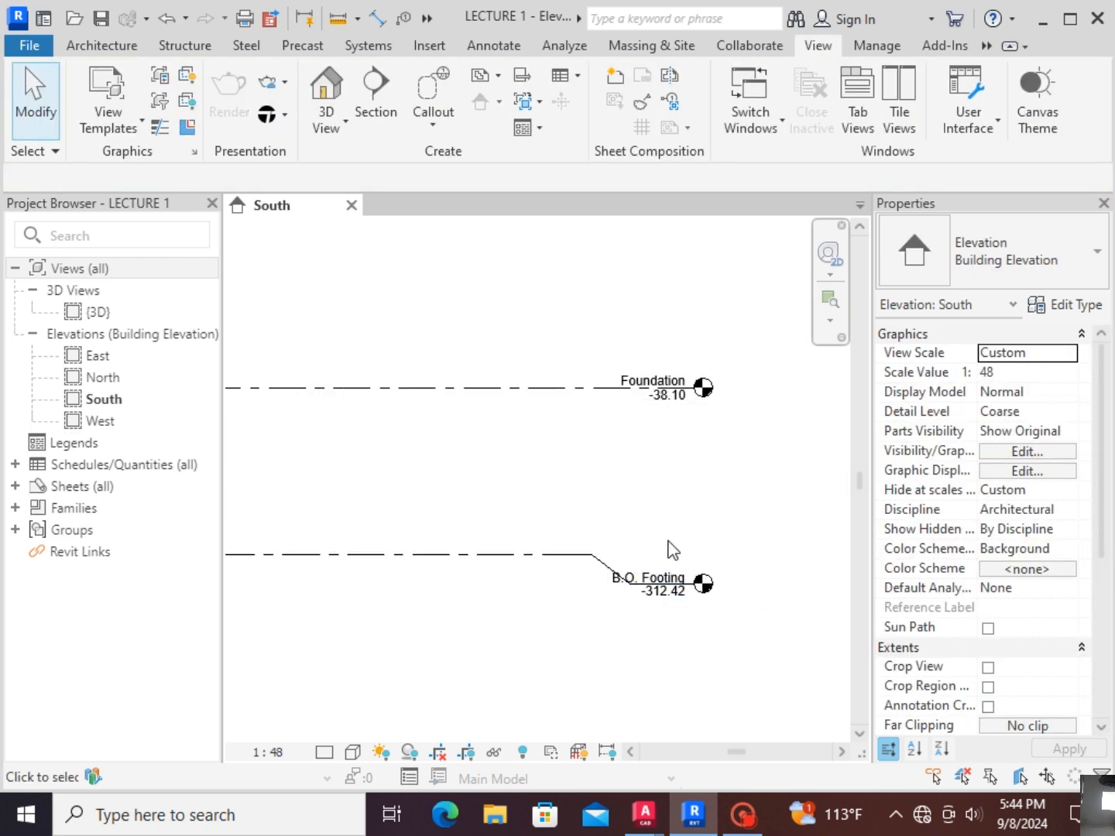
# Step: Try to rename the B.O. Footing level as Foundation in the South elevation
pyautogui.scroll(-2, 691, 480)
pyautogui.scroll(3, 711, 501)
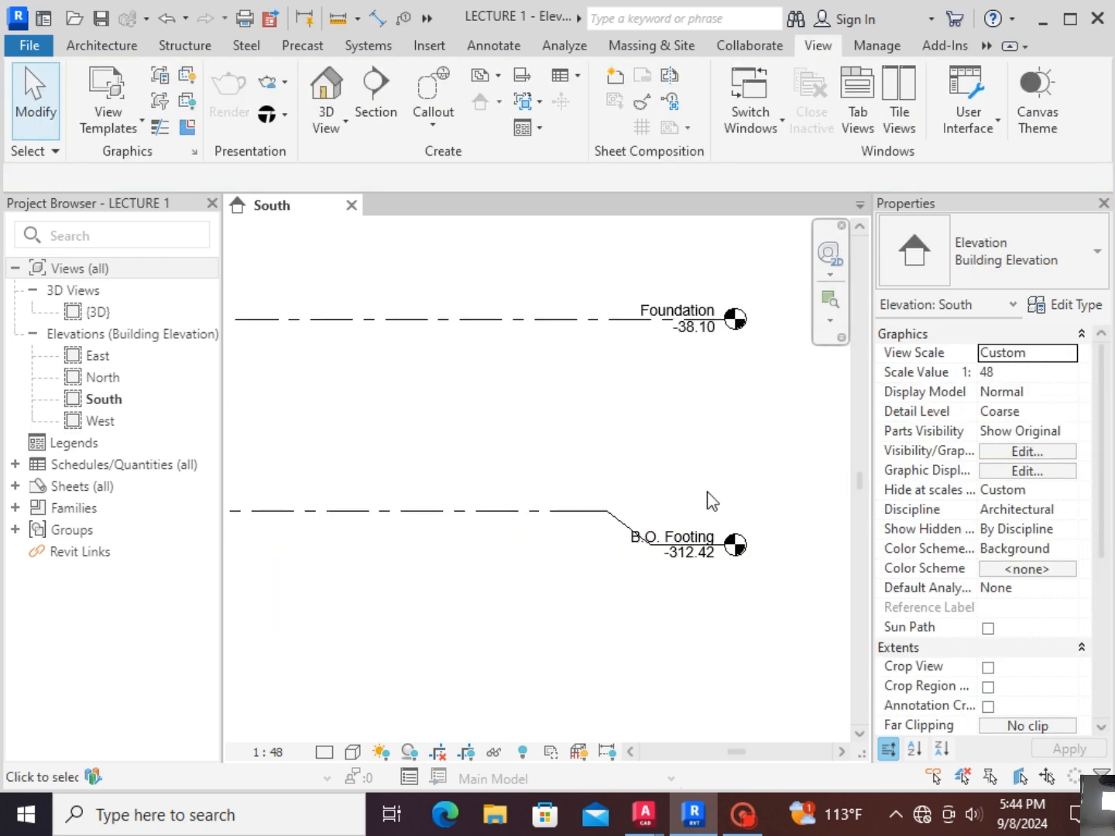
pyautogui.doubleClick(664, 535)
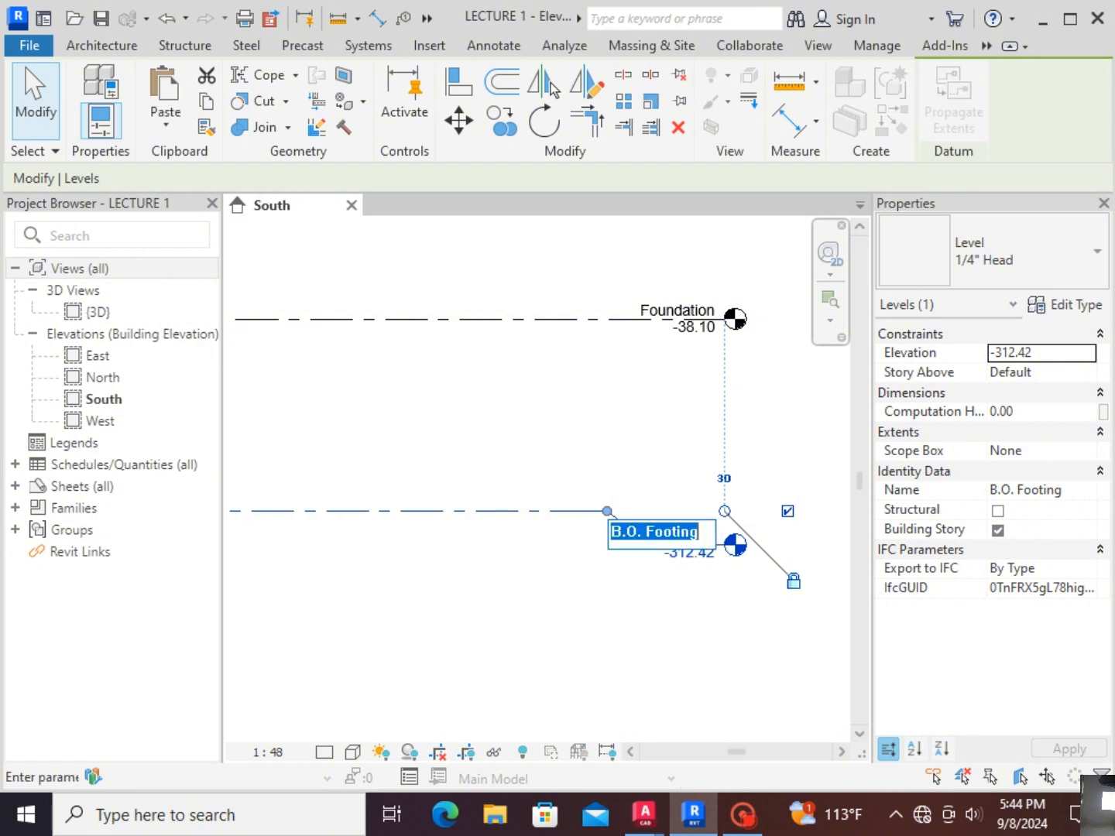
pyautogui.write('FOU')
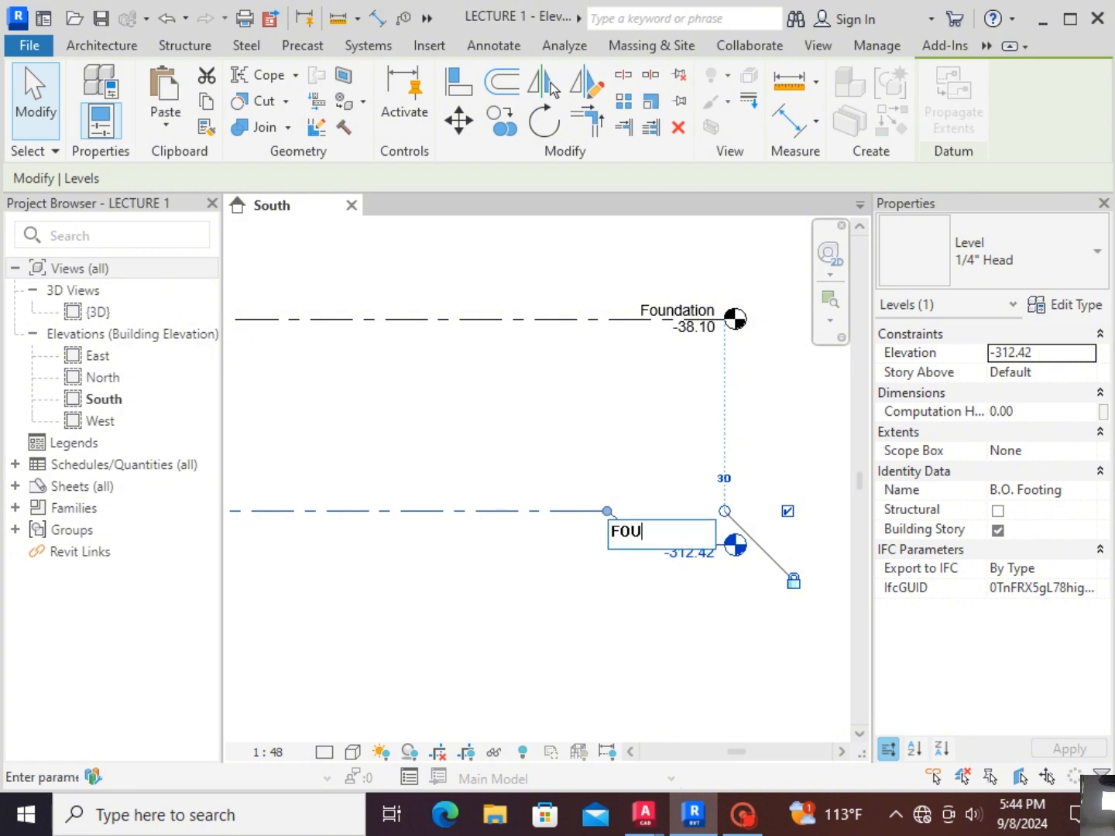
pyautogui.write('N')
pyautogui.press('BackSpace')
pyautogui.press('BackSpace')
pyautogui.write('oundation')
pyautogui.press('Return')
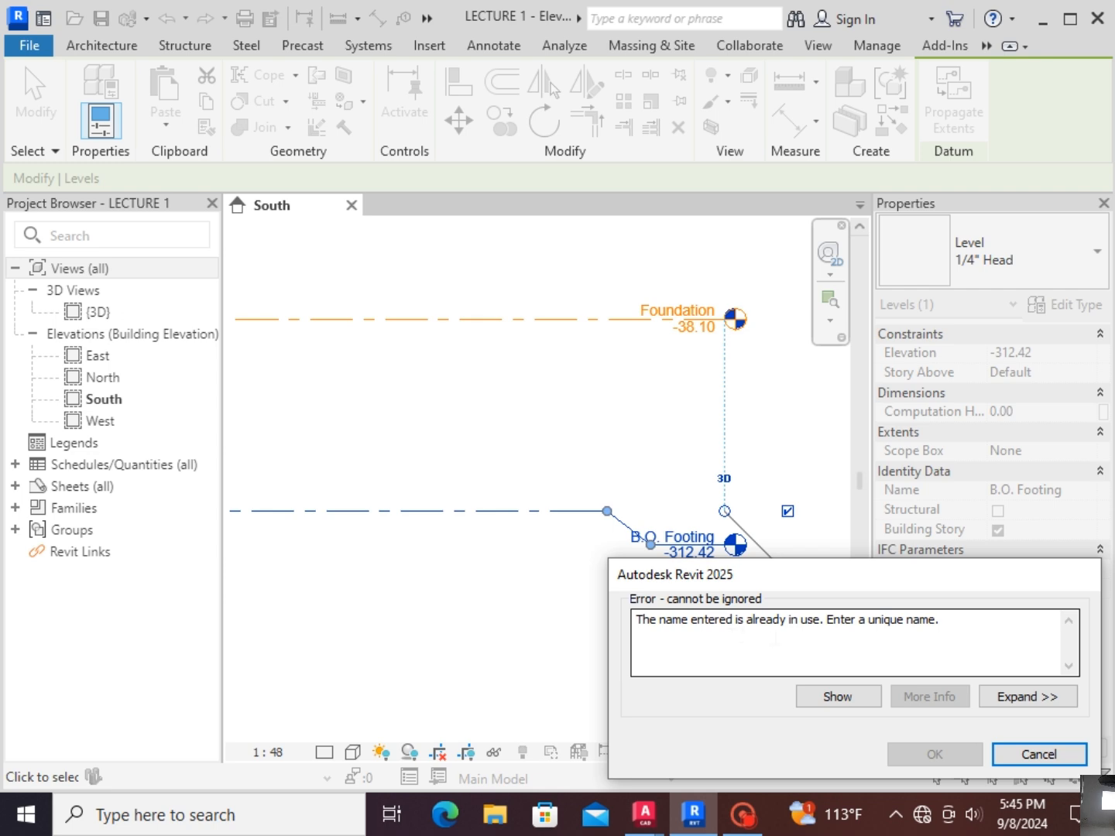
pyautogui.press('Escape')
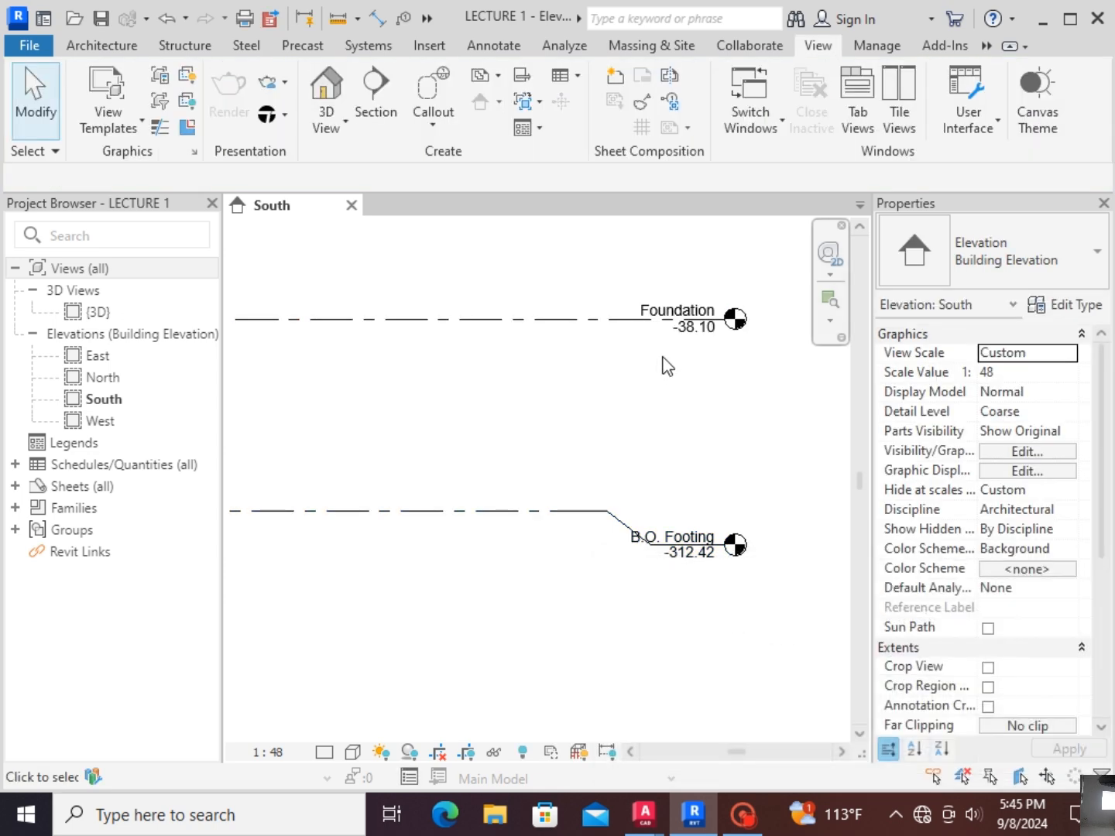
pyautogui.doubleClick(672, 533)
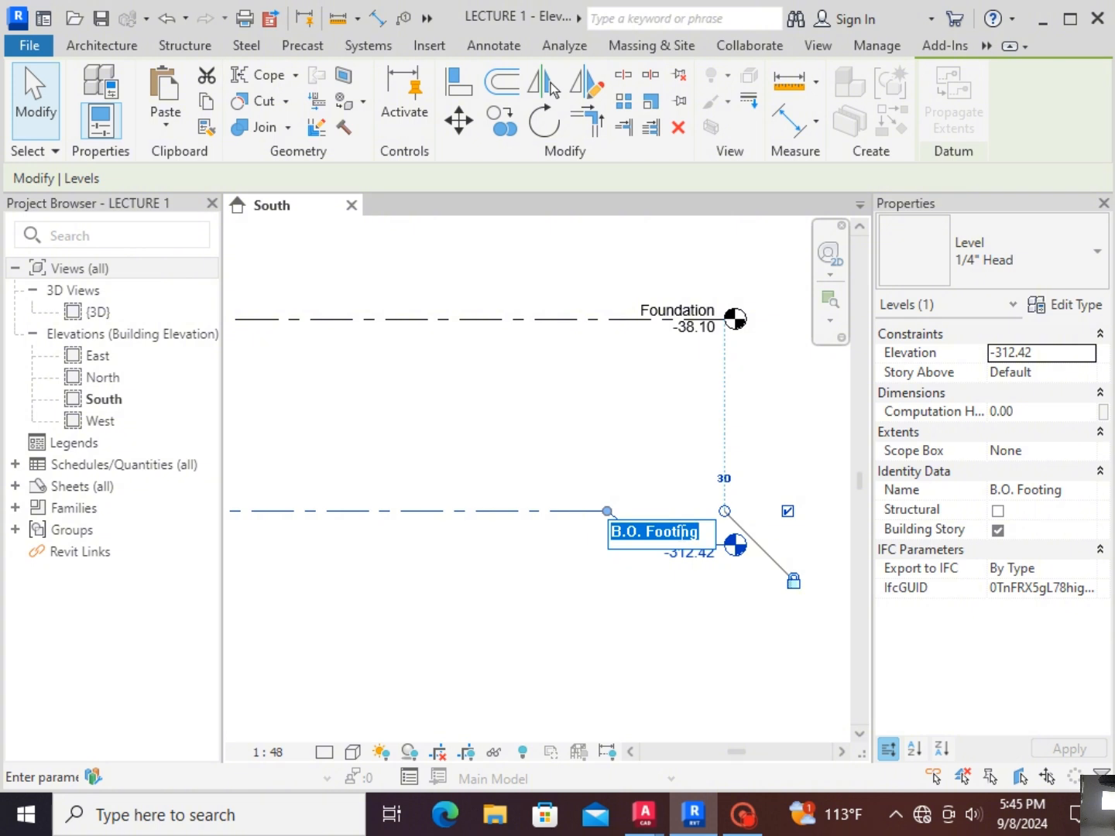
pyautogui.write('f')
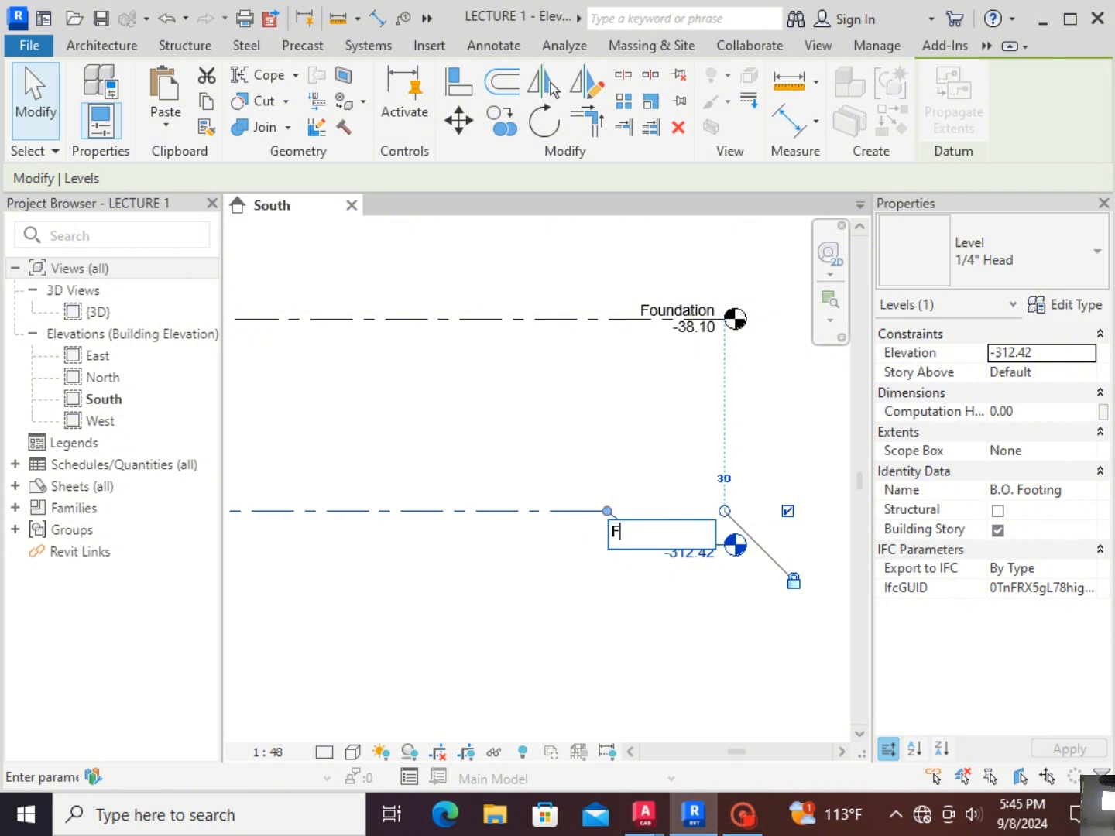
pyautogui.press('Escape')
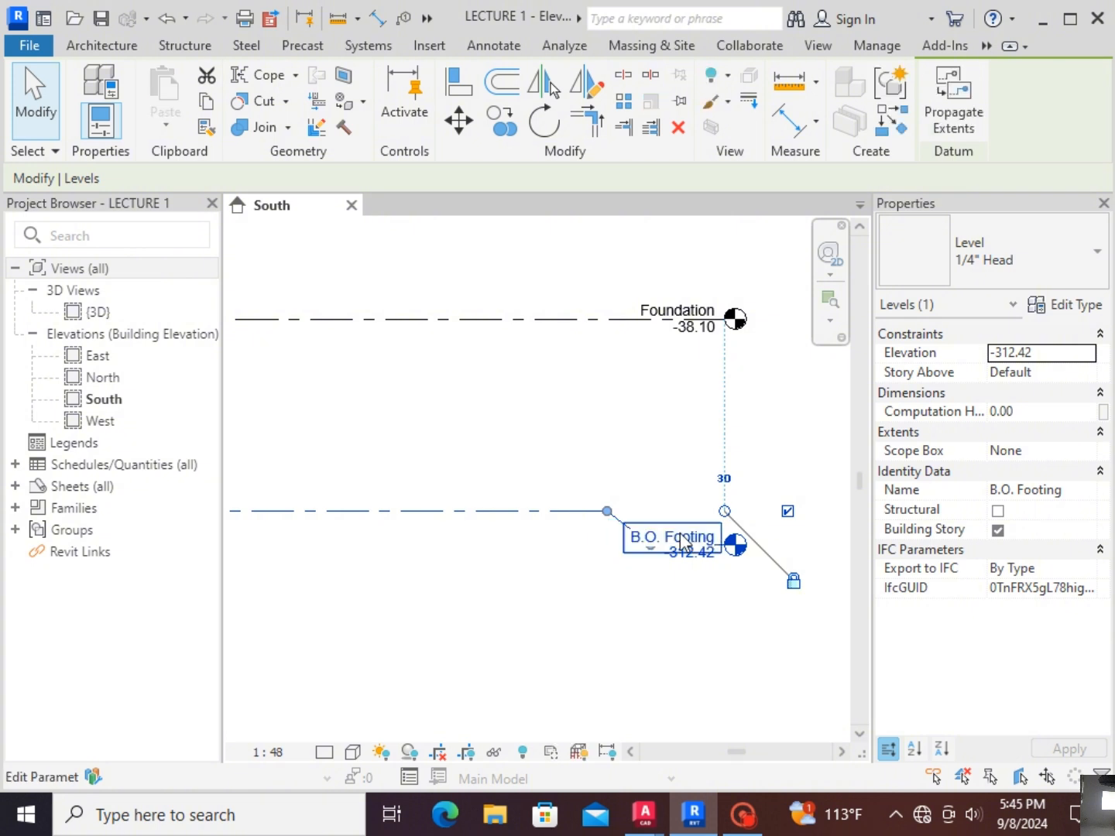
# Step: Rename the upper level, Foundation, as NSL. in the South elevation
pyautogui.doubleClick(658, 308)
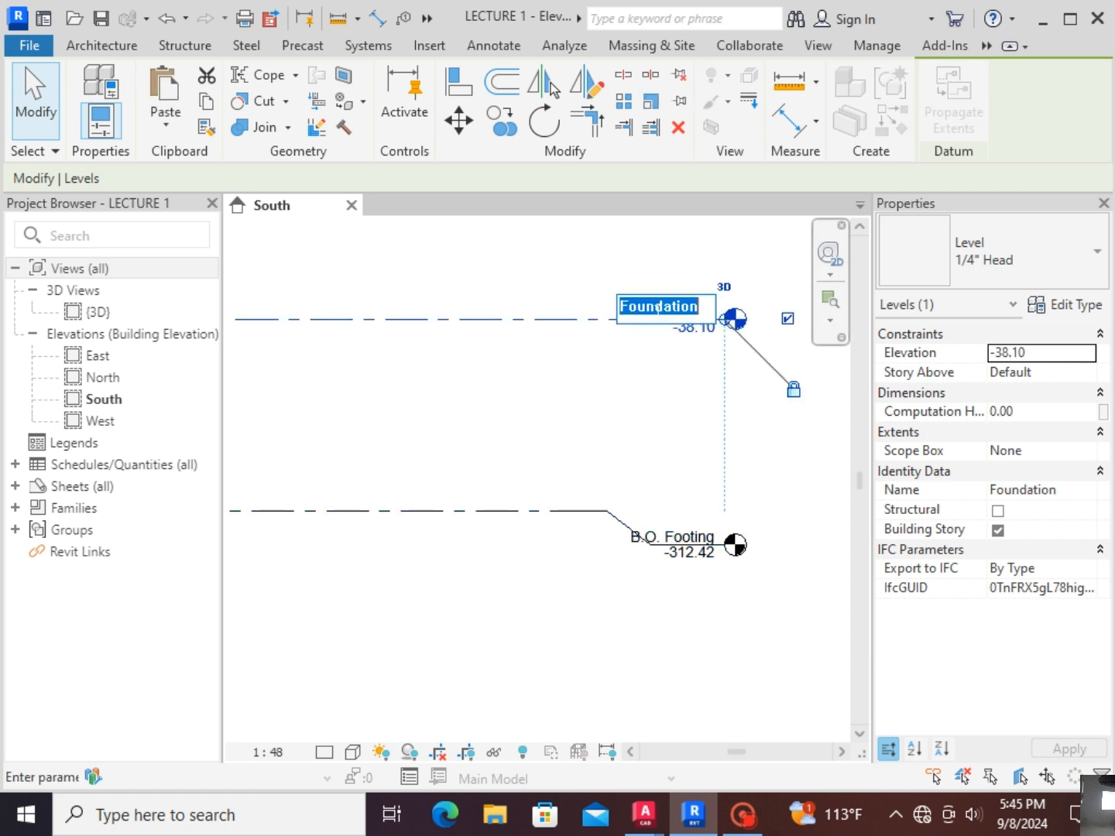
pyautogui.write('NSL')
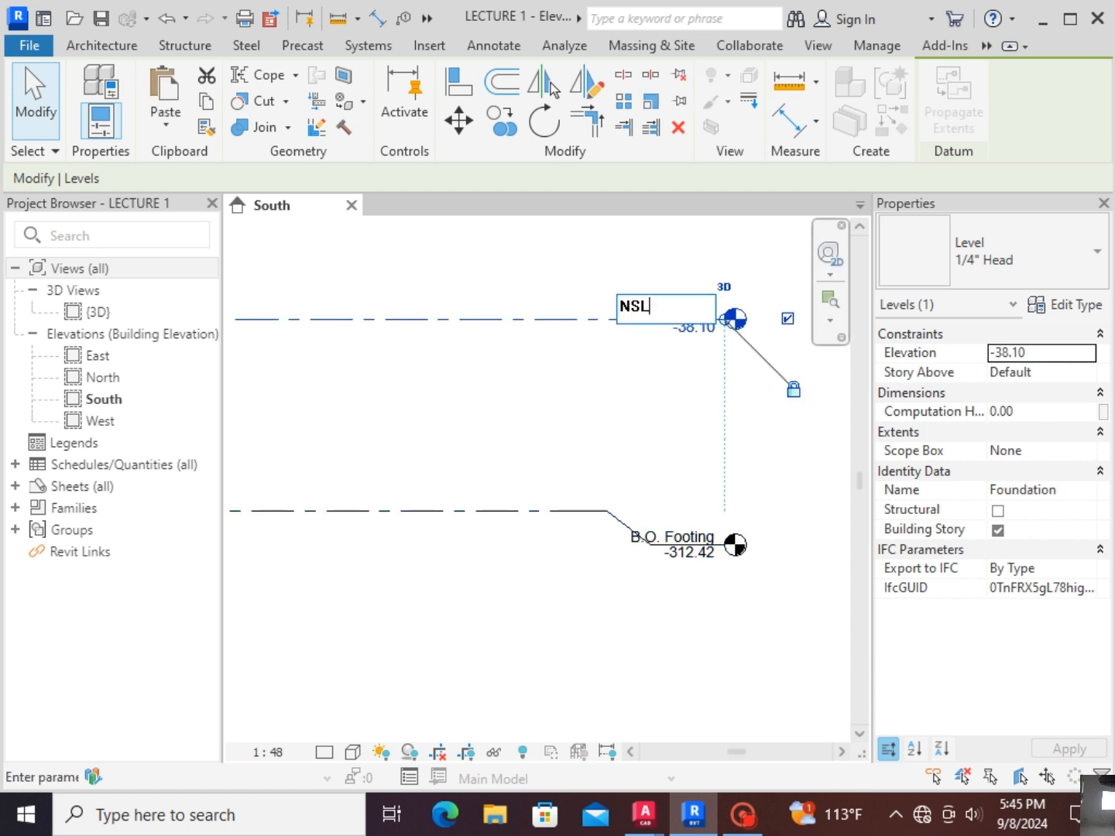
pyautogui.write('.')
pyautogui.press('Return')
# Step: Rename the B.O. Footing level below NSL. as Foundation
pyautogui.click(651, 542)
pyautogui.click(651, 542)
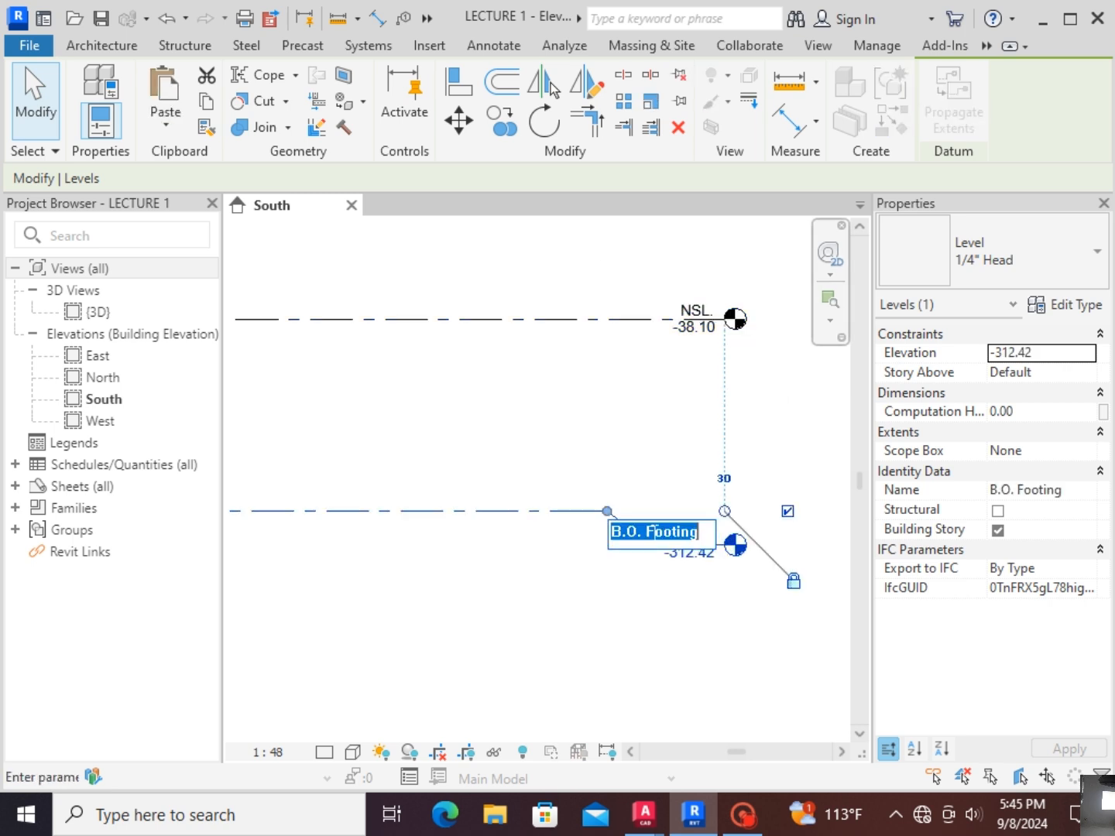
pyautogui.write('Found')
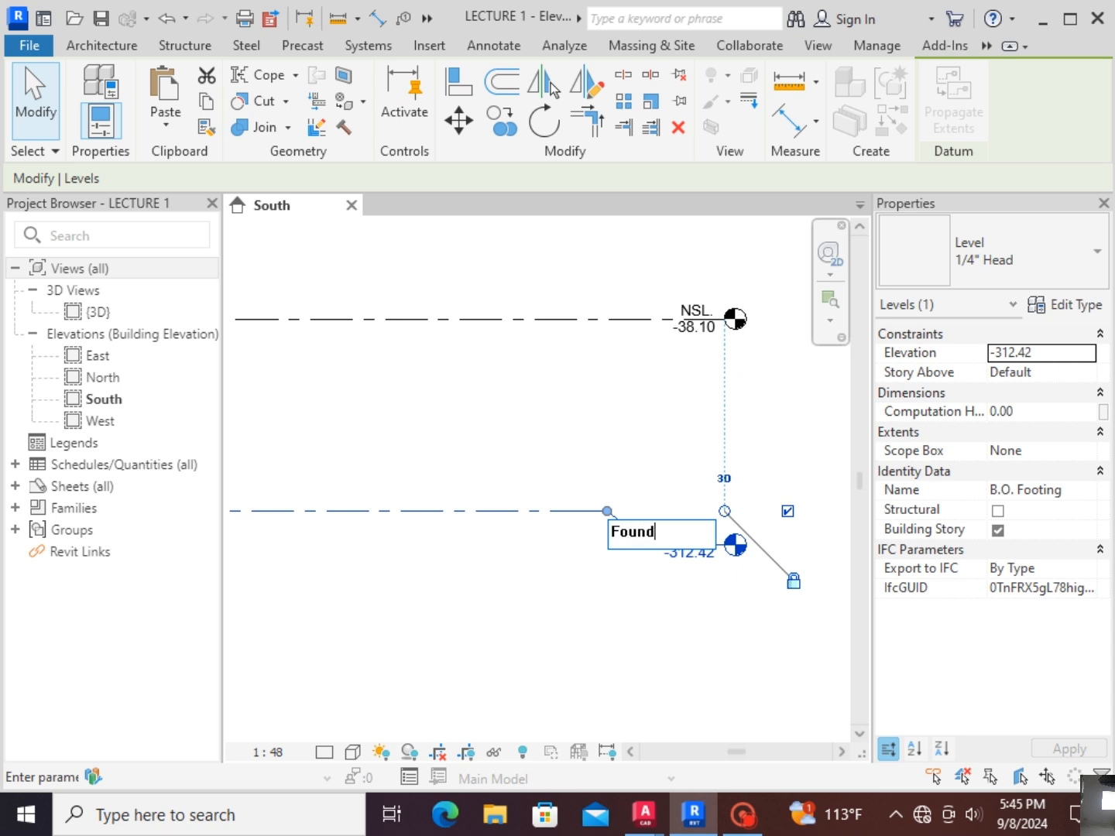
pyautogui.write('ation')
pyautogui.press('Return')
# Step: Set the Foundation level's elevation to -150
pyautogui.scroll(-2, 699, 406)
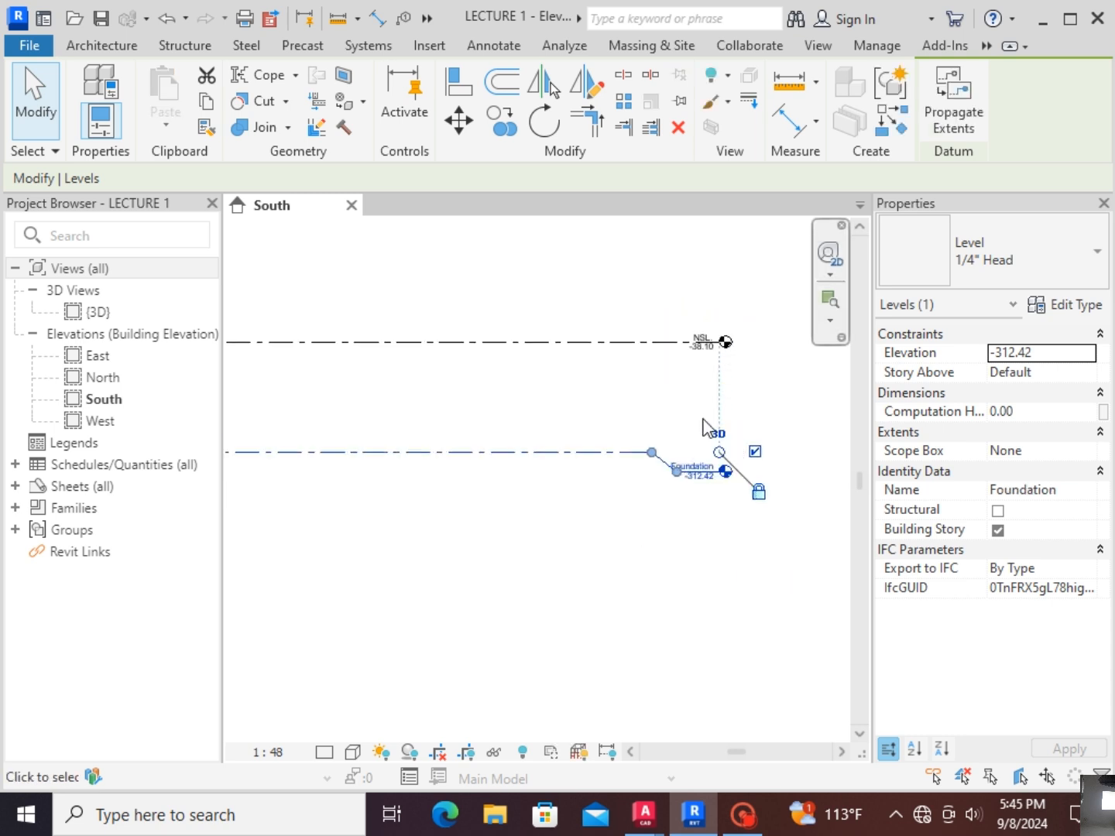
pyautogui.scroll(2, 702, 476)
pyautogui.click(650, 498)
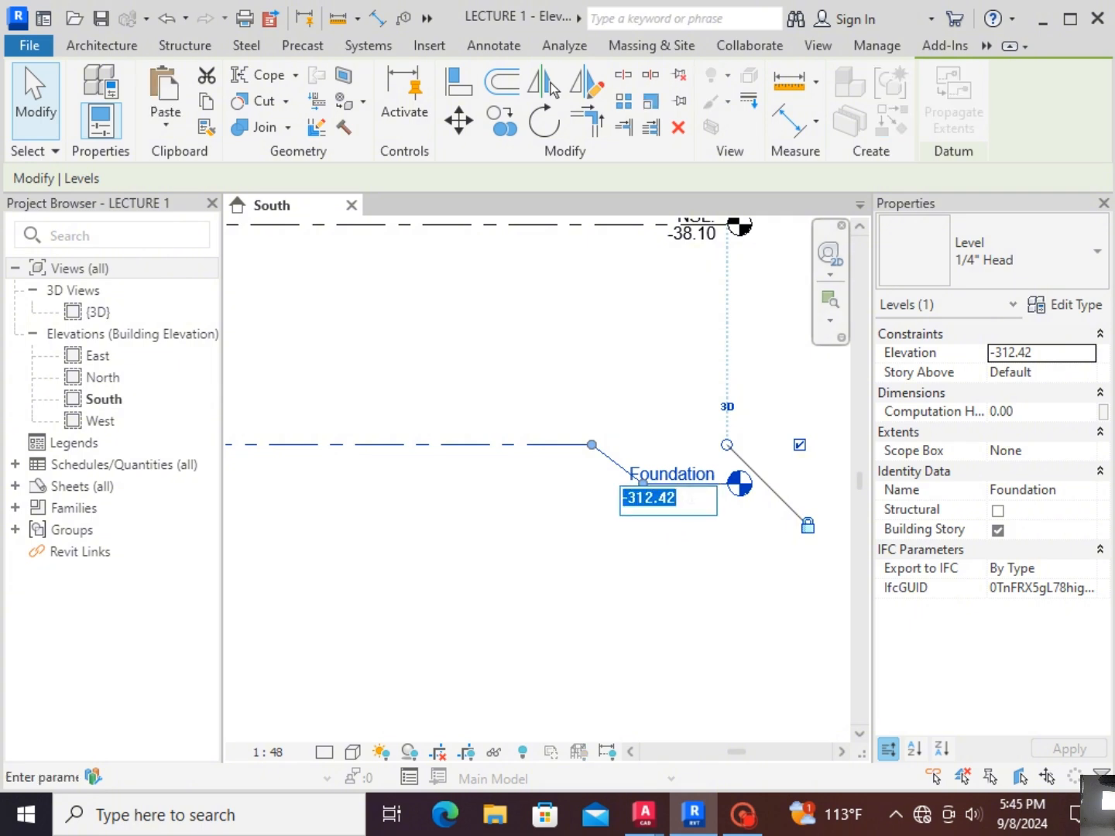
pyautogui.write('-150')
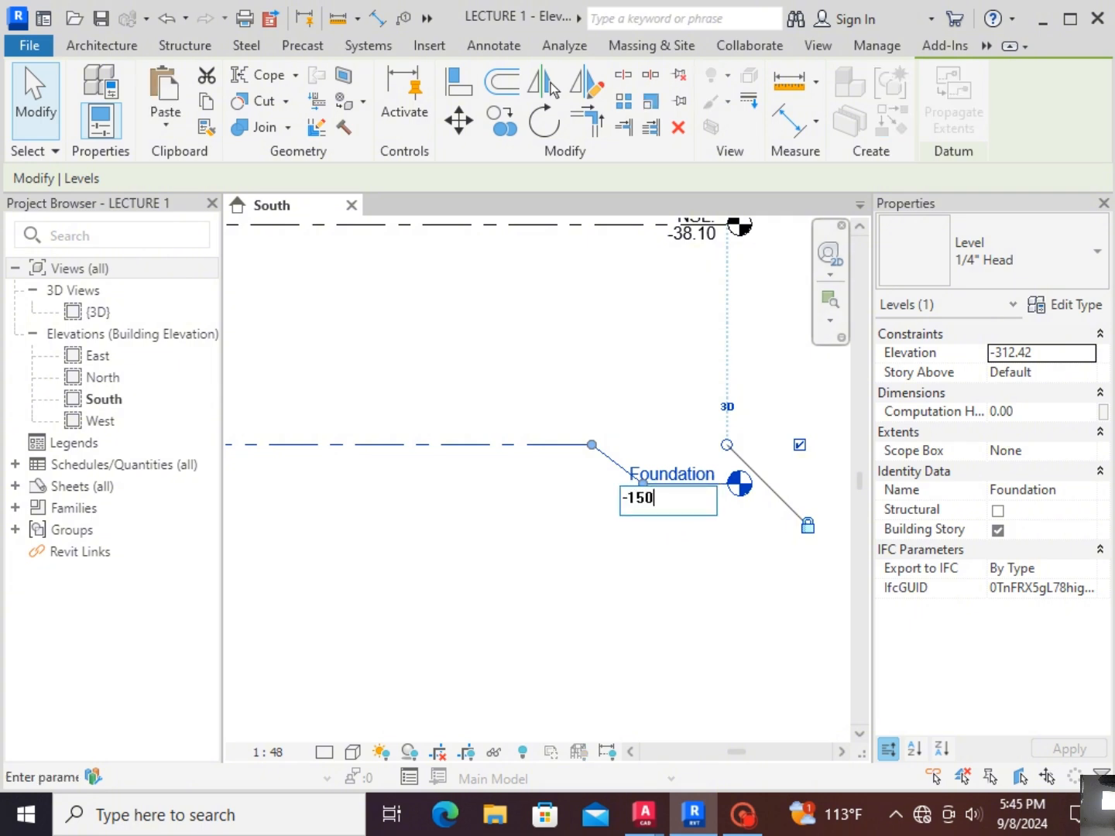
pyautogui.press('Return')
pyautogui.click(603, 489)
pyautogui.scroll(-2, 603, 489)
pyautogui.scroll(1, 614, 380)
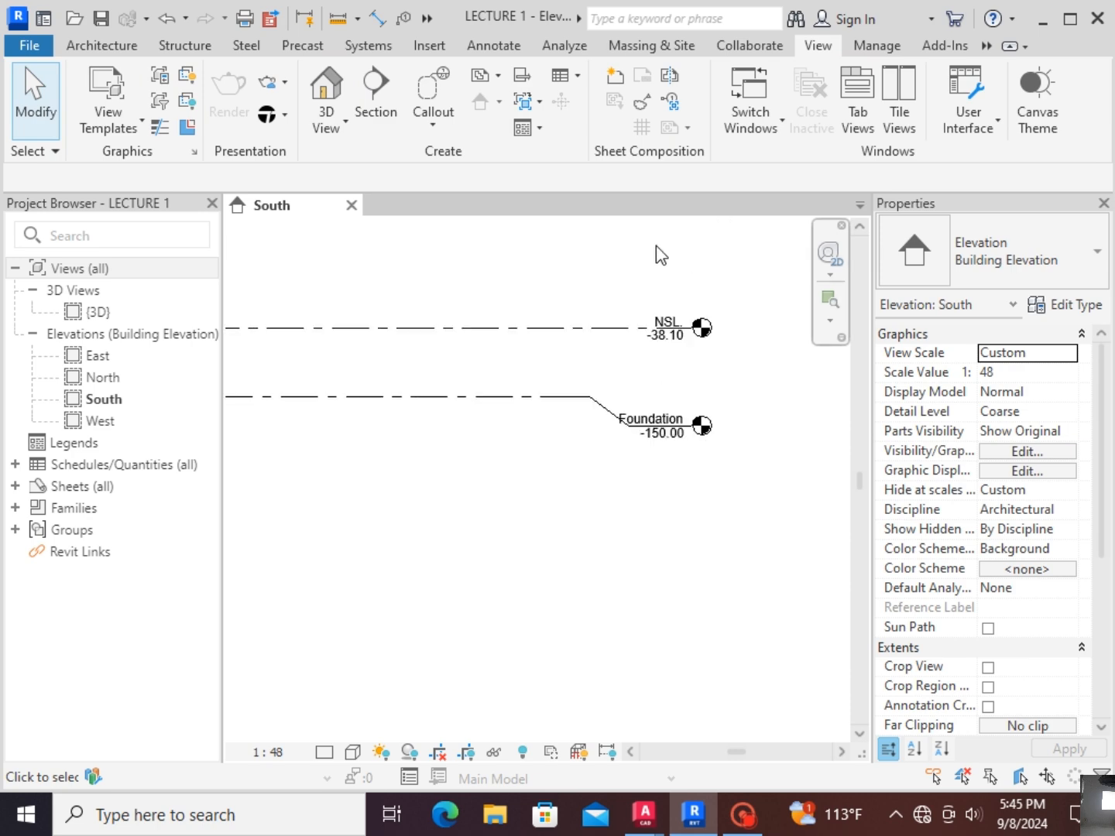
# Step: Set the NSL. level's elevation to 0
pyautogui.scroll(1, 656, 245)
pyautogui.click(668, 370)
pyautogui.click(669, 370)
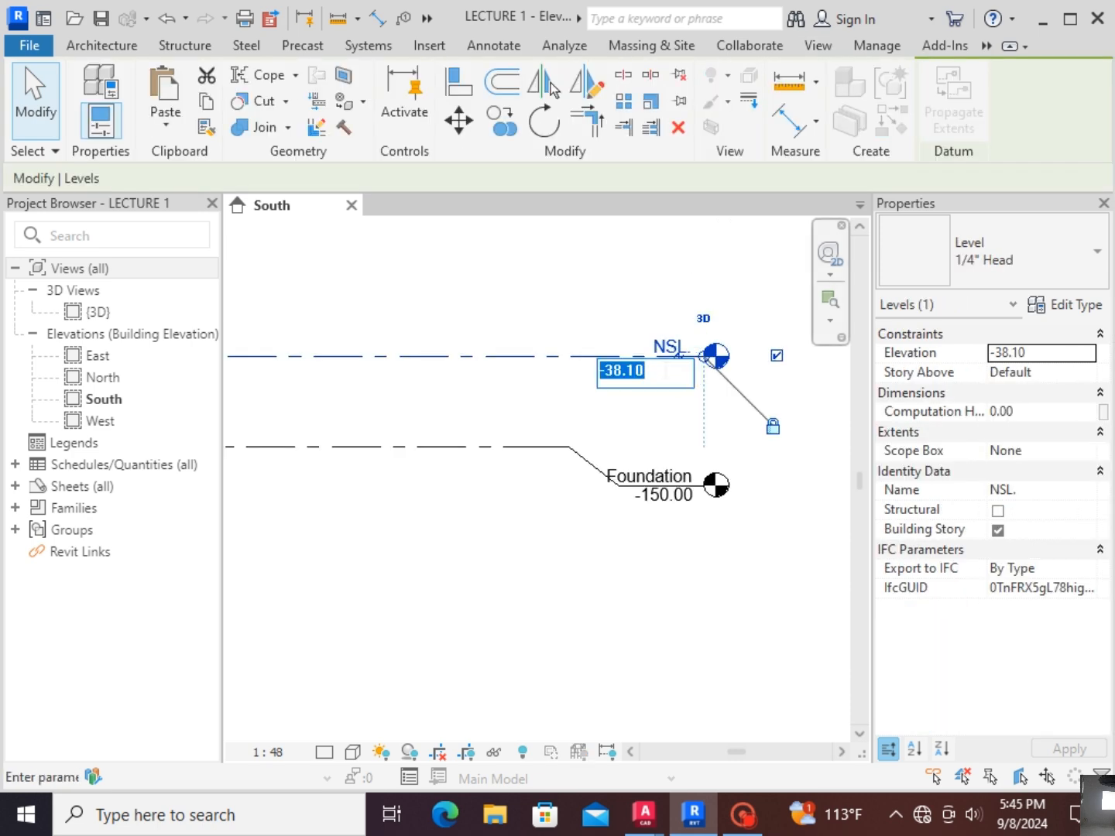
pyautogui.write('0')
pyautogui.press('Return')
pyautogui.click(597, 550)
pyautogui.scroll(-1, 597, 549)
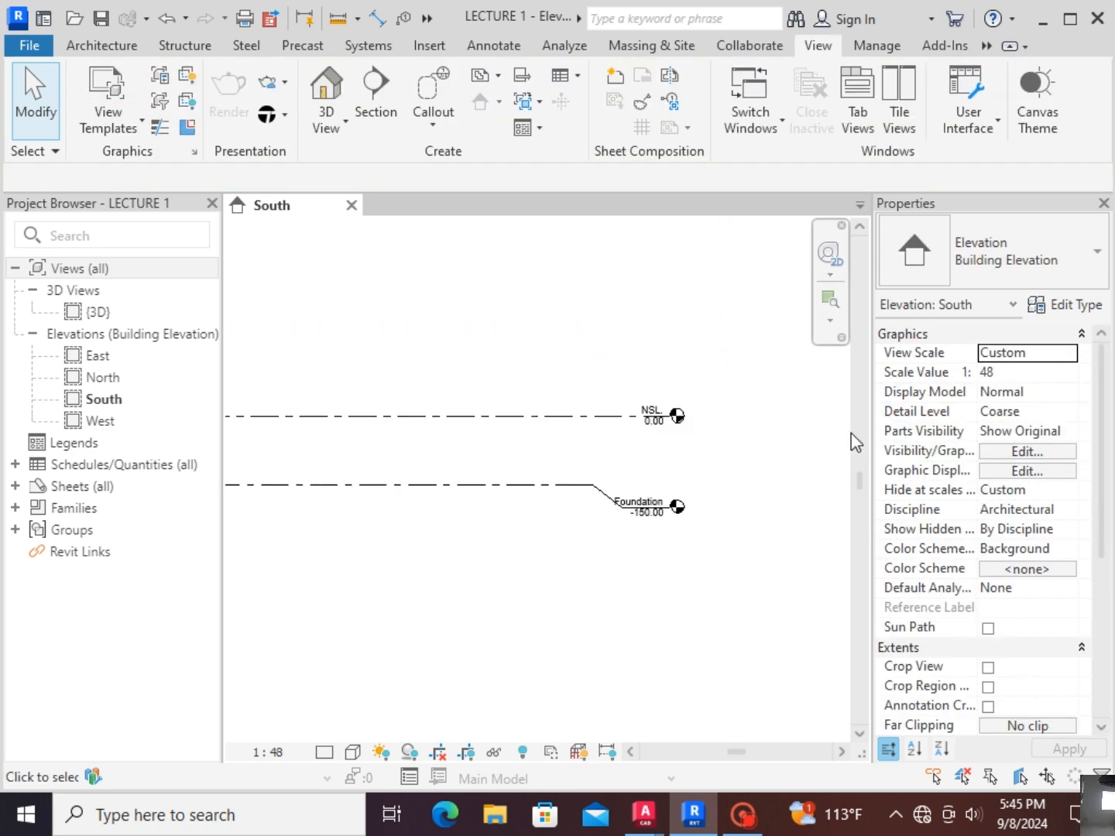
# Step: Add an elbow to the NSL. level line near its head and straighten it back out
pyautogui.scroll(-4, 805, 507)
pyautogui.scroll(1, 700, 488)
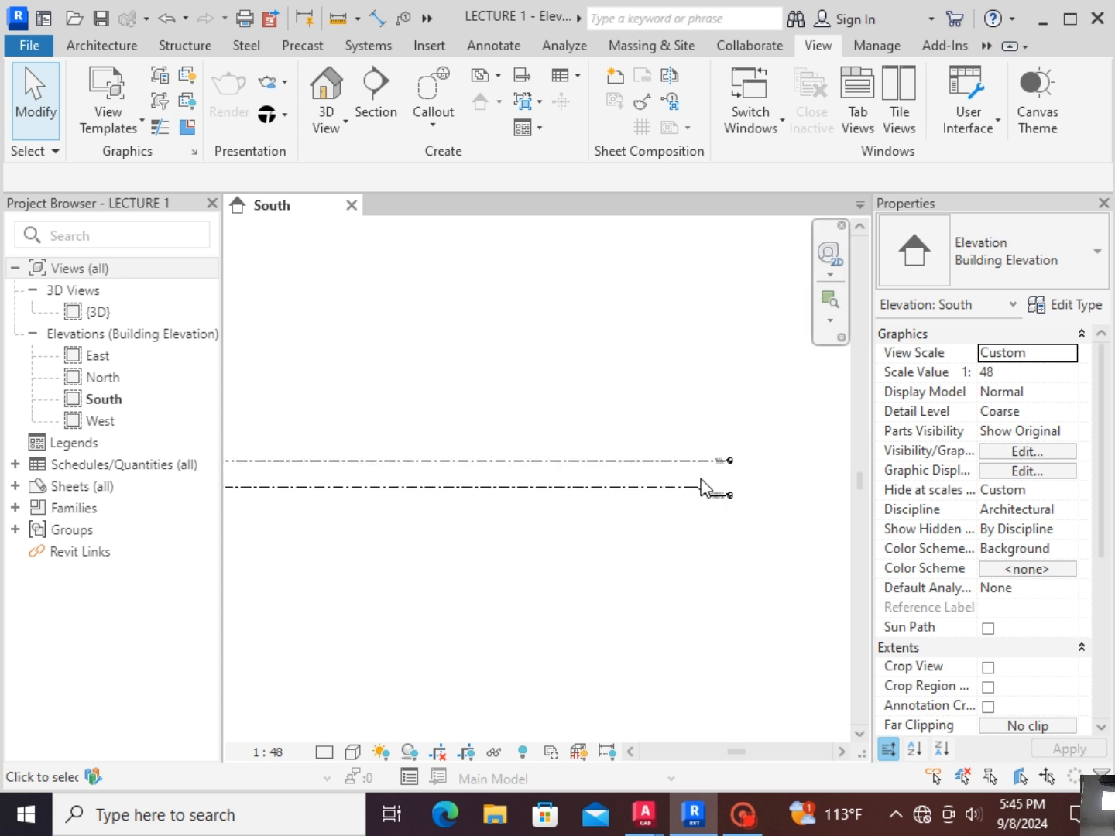
pyautogui.scroll(4, 735, 479)
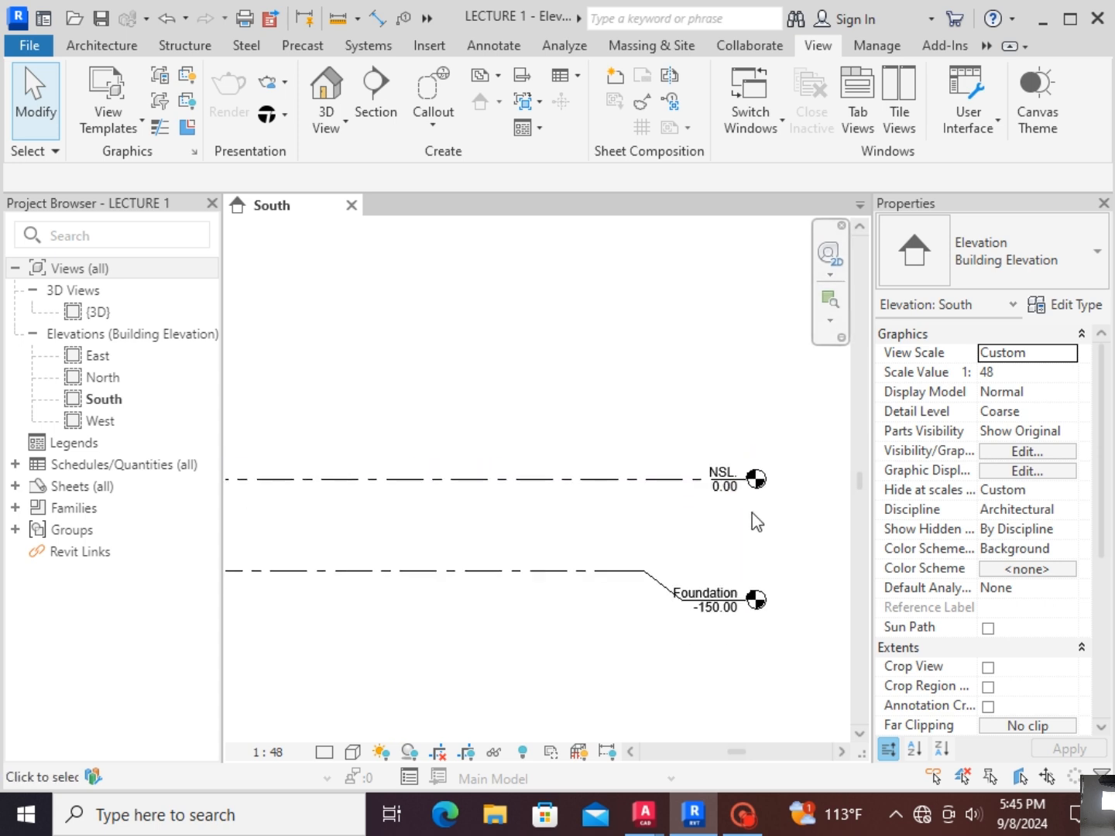
pyautogui.scroll(2, 681, 588)
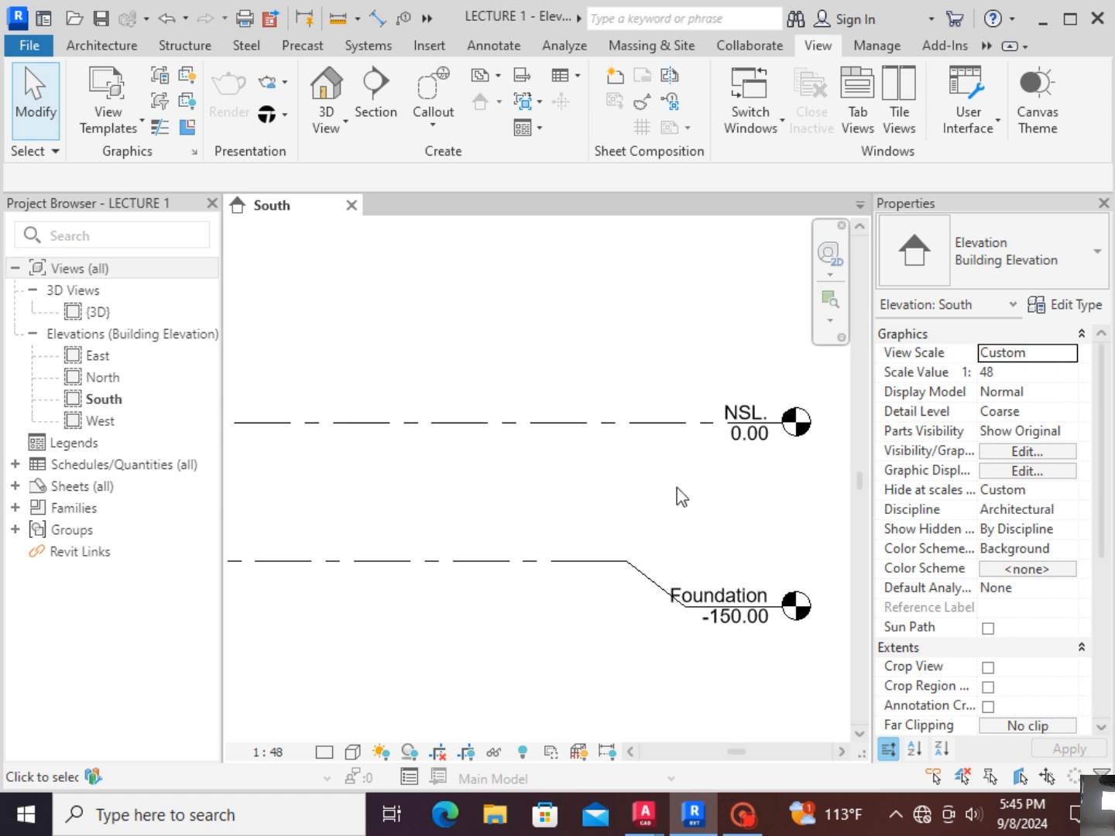
pyautogui.click(688, 429)
pyautogui.scroll(2, 797, 434)
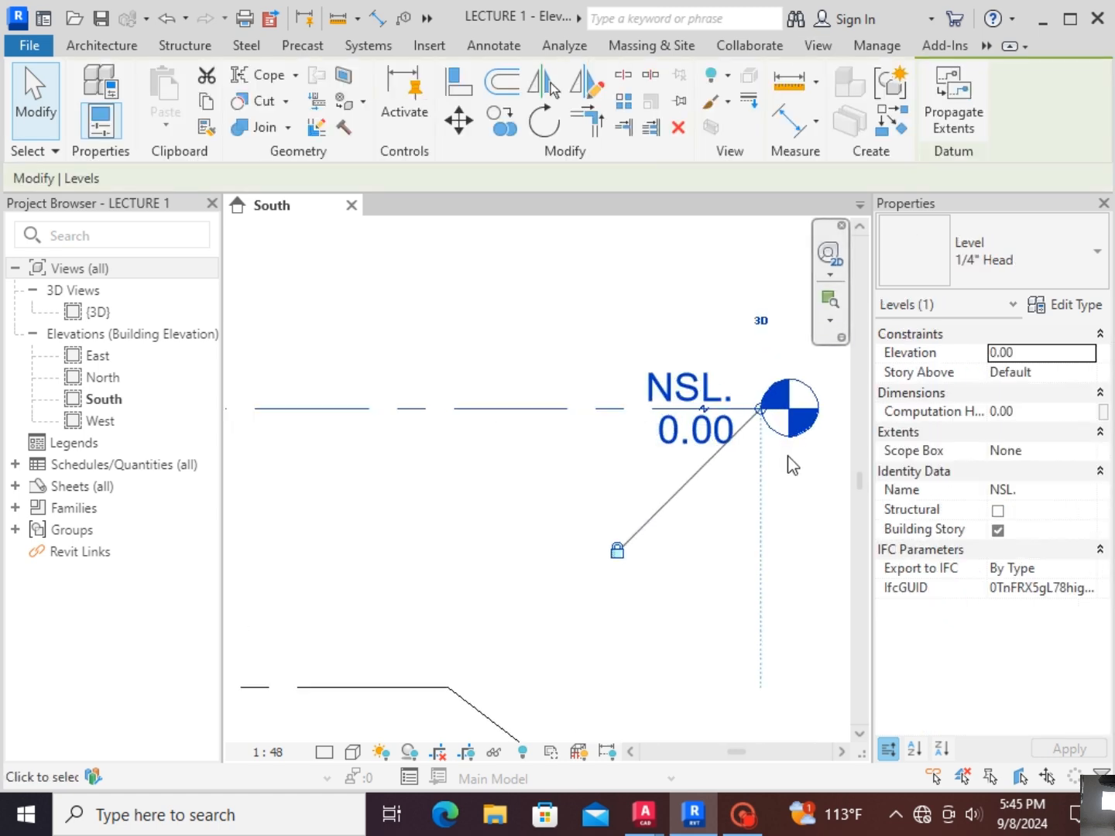
pyautogui.scroll(2, 789, 465)
pyautogui.scroll(2, 707, 341)
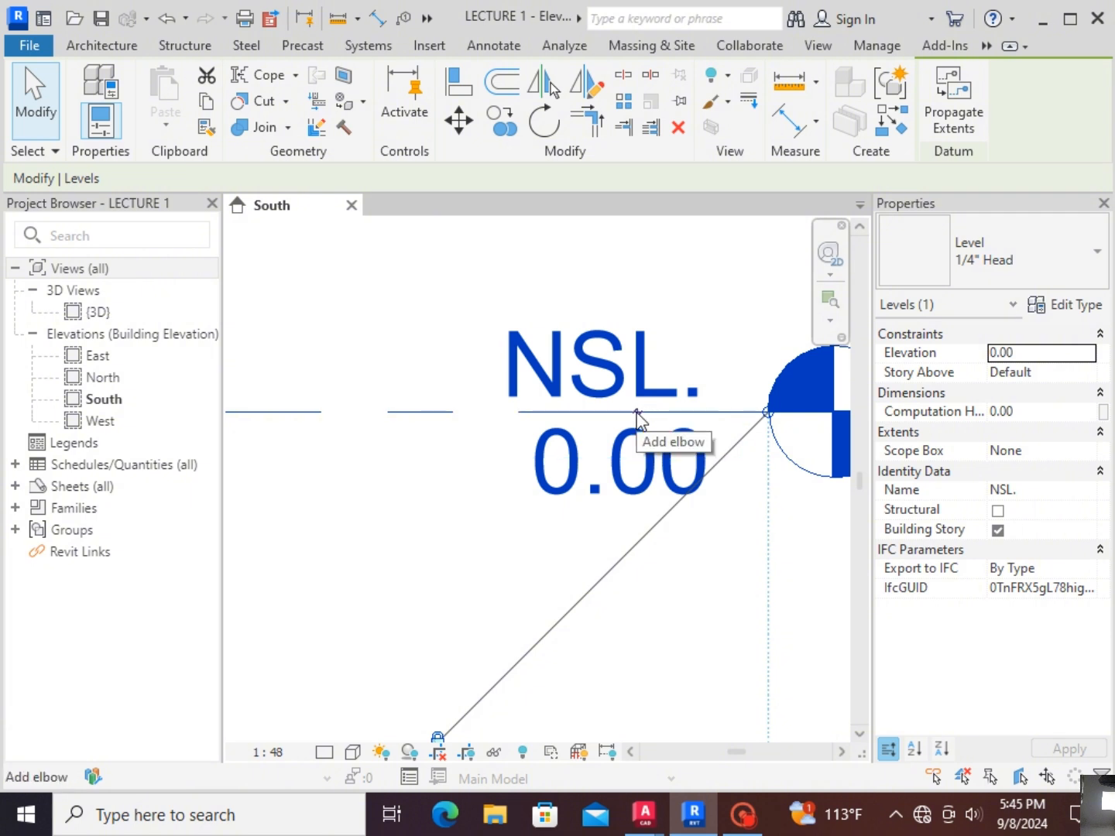
pyautogui.click(637, 416)
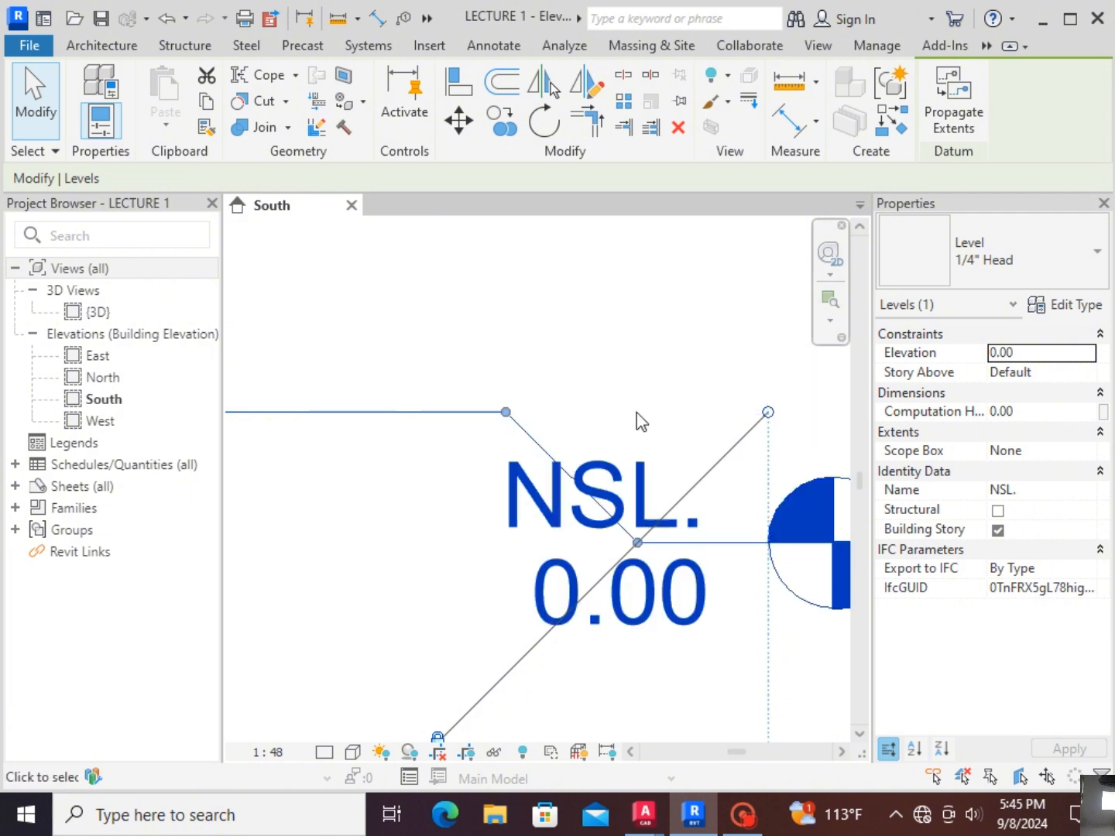
pyautogui.moveTo(638, 543); pyautogui.dragTo(668, 411)
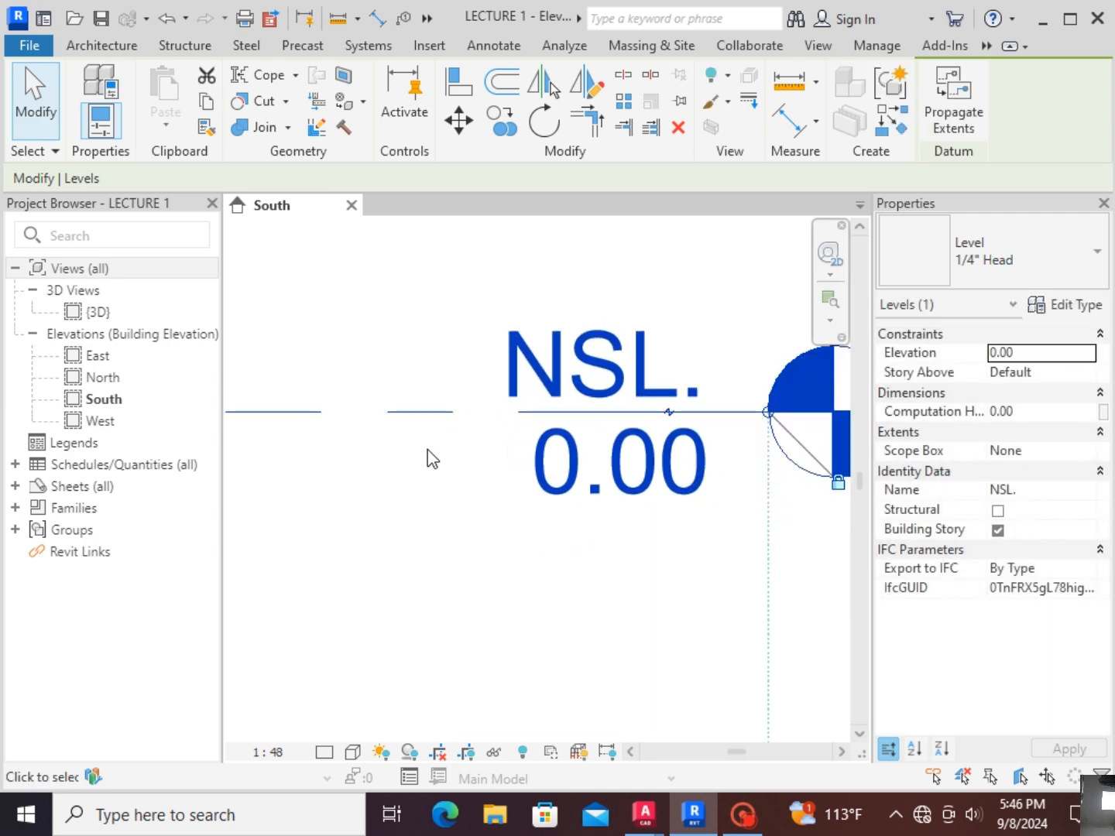
pyautogui.scroll(-5, 595, 278)
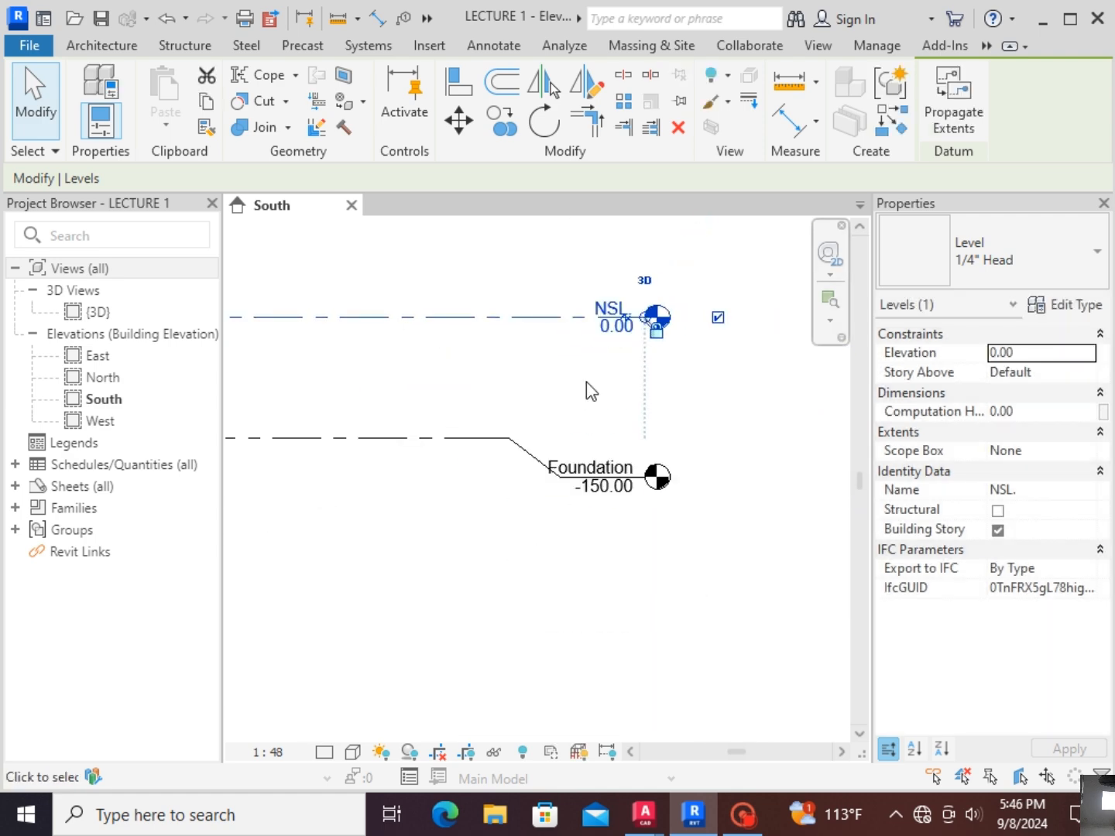
# Step: Straighten the existing elbow of the Foundation level line and add a new elbow near its head
pyautogui.click(586, 382)
pyautogui.click(541, 462)
pyautogui.scroll(3, 557, 456)
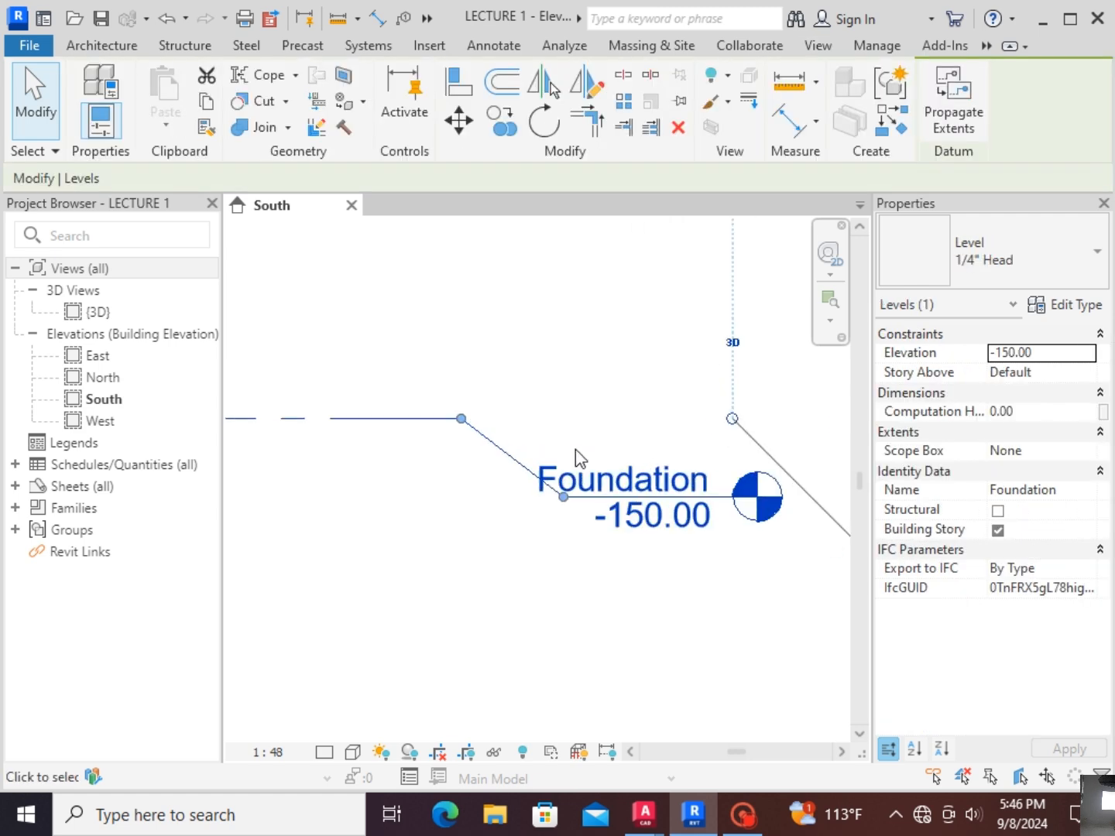
pyautogui.scroll(2, 569, 480)
pyautogui.moveTo(554, 526); pyautogui.dragTo(589, 406)
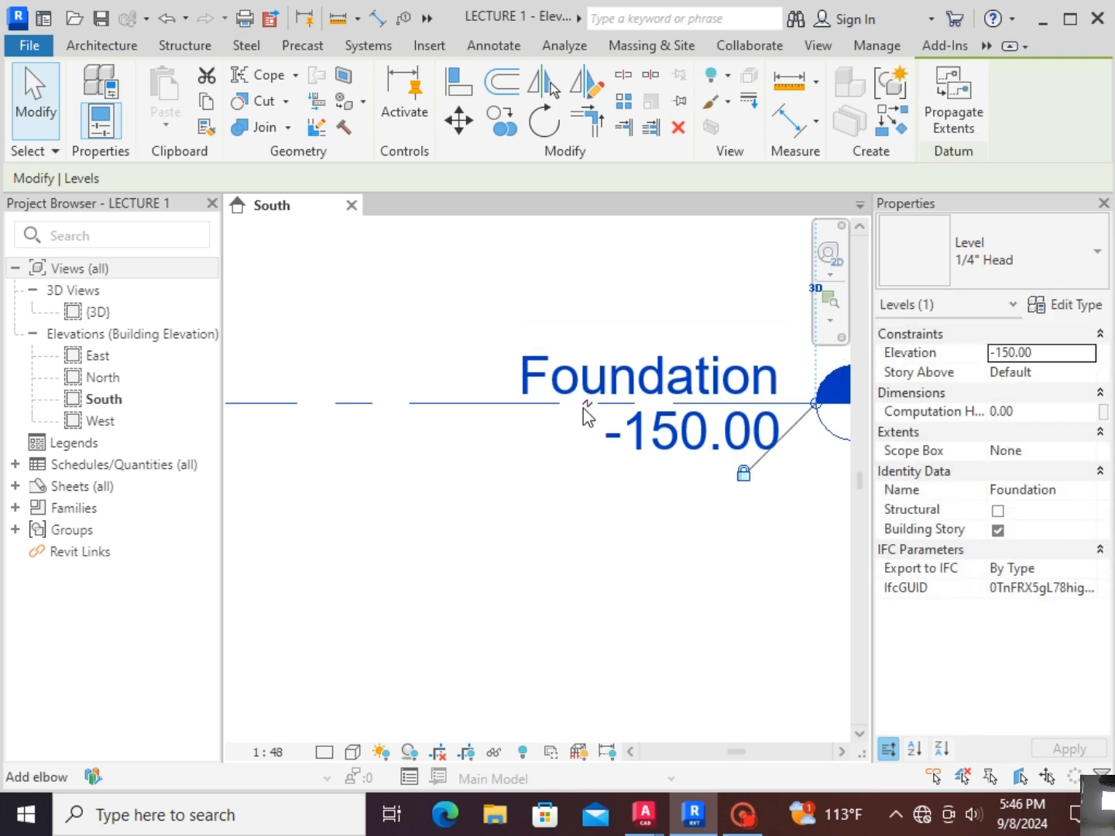
pyautogui.click(587, 405)
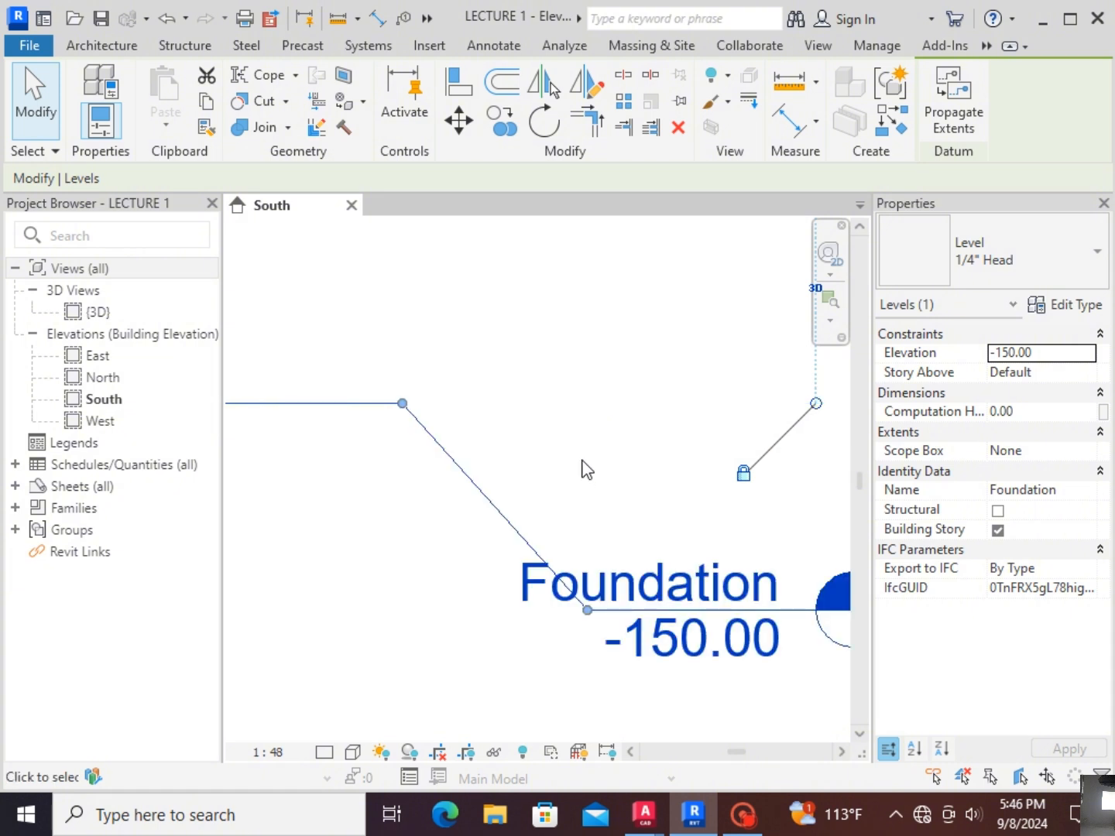
pyautogui.scroll(-4, 572, 466)
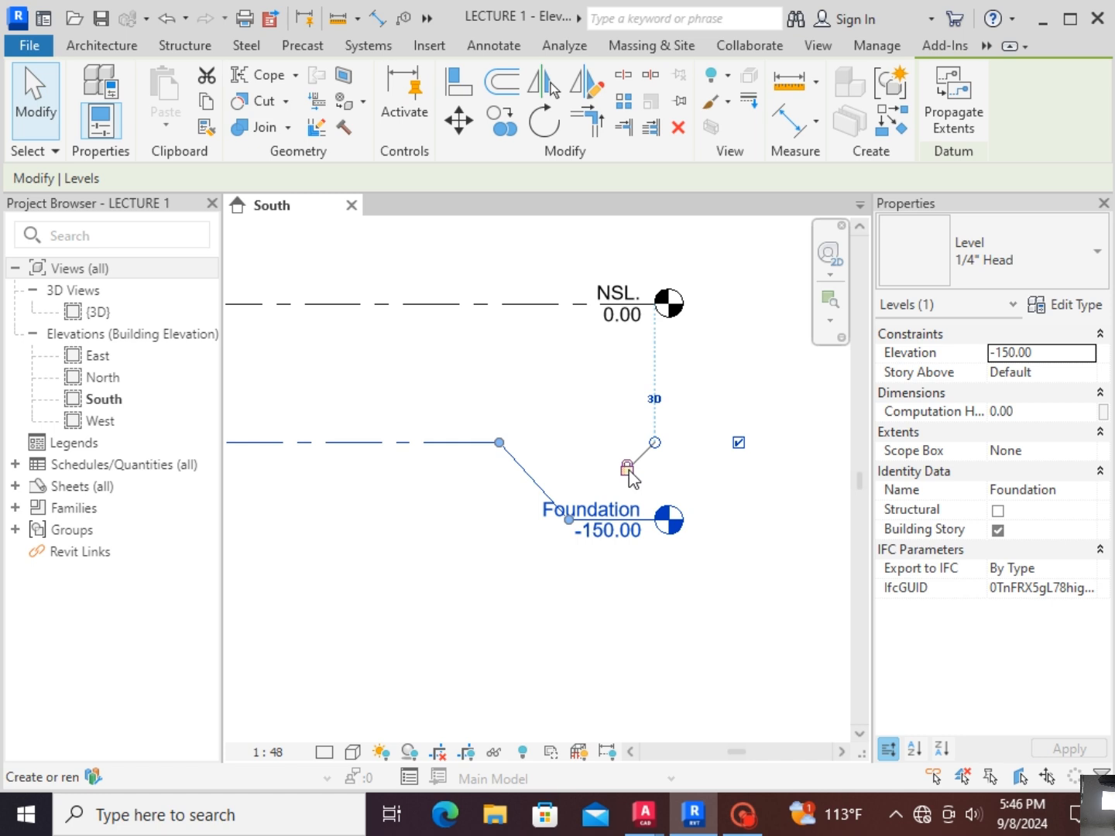
pyautogui.click(723, 373)
pyautogui.scroll(-3, 611, 480)
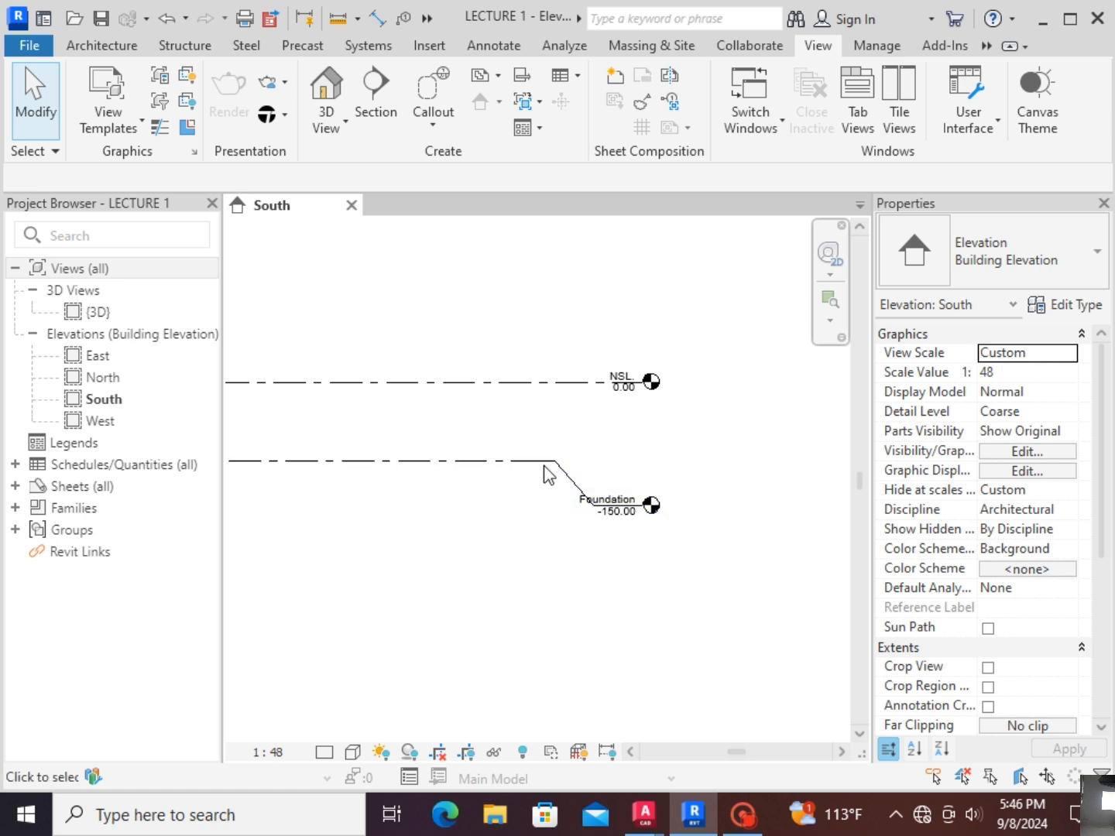
pyautogui.scroll(-4, 702, 499)
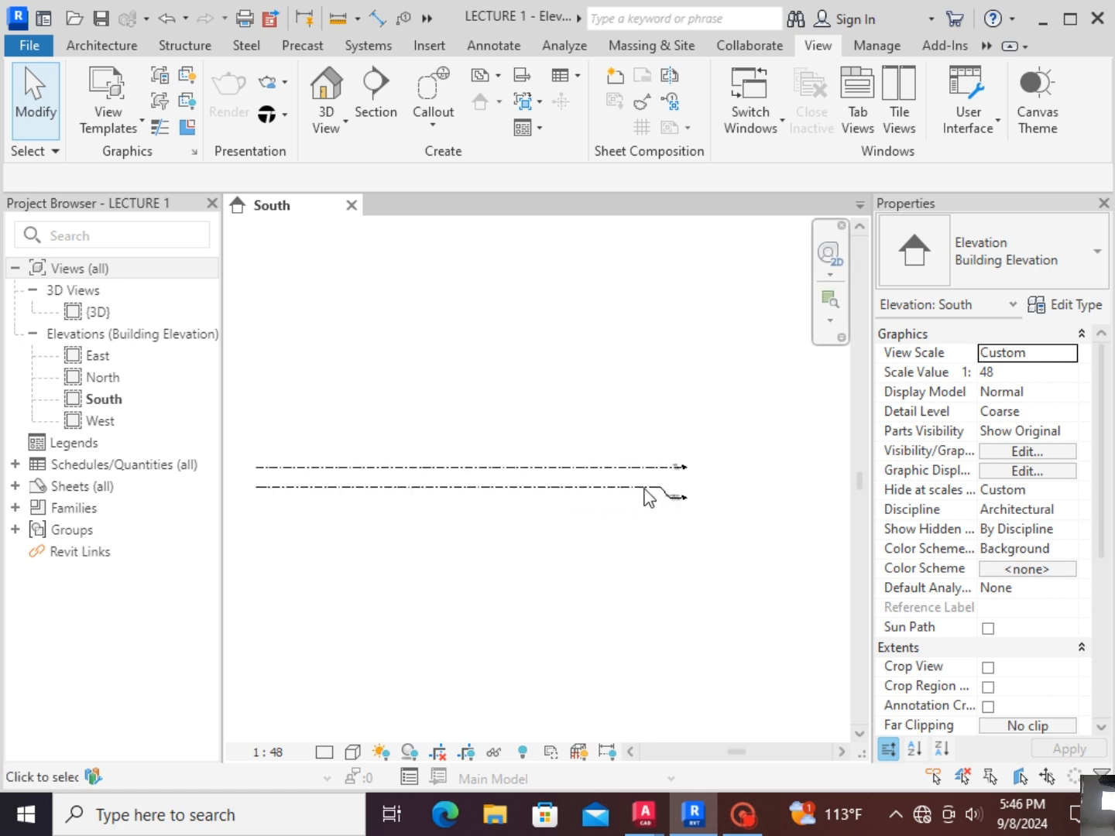
pyautogui.click(651, 490)
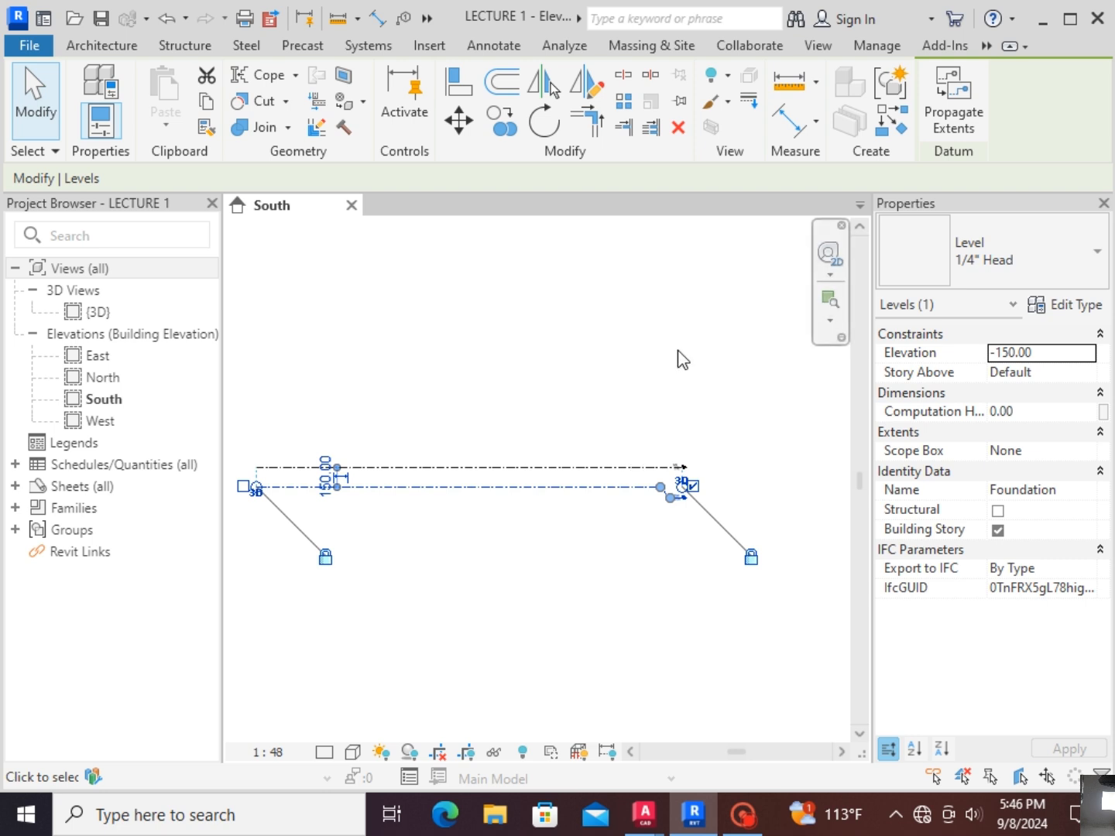
pyautogui.click(281, 468)
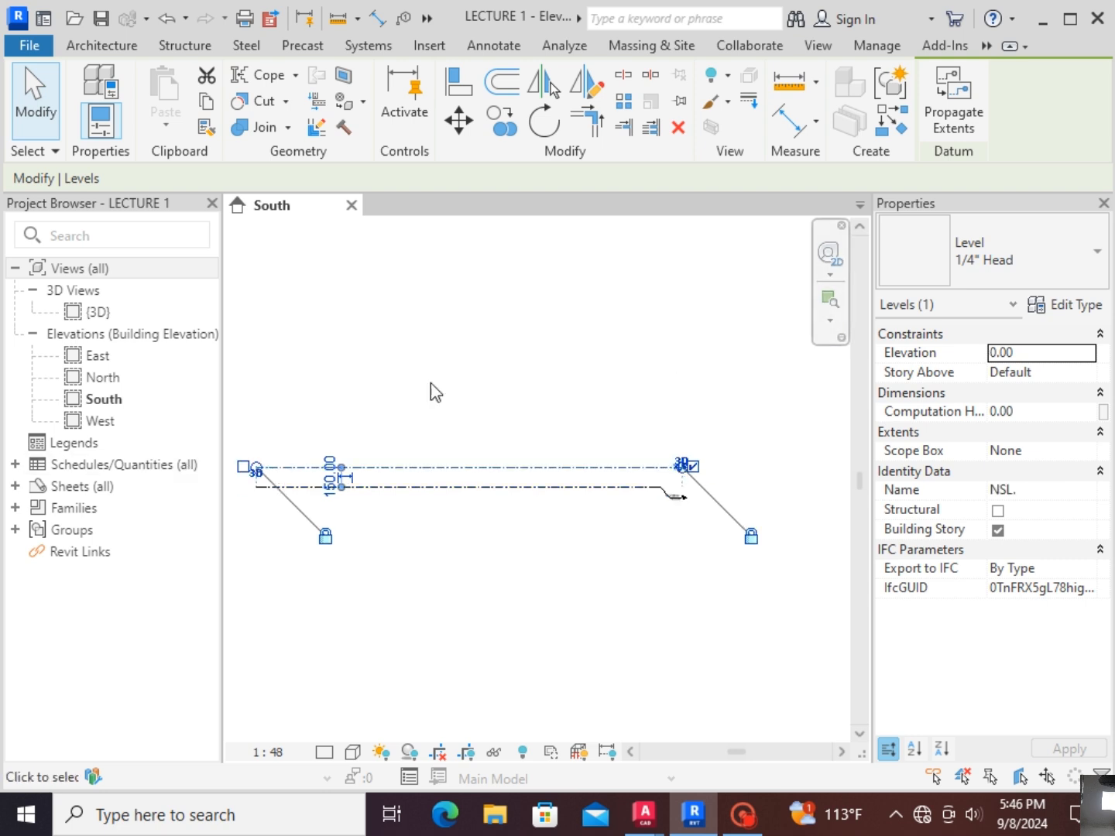
pyautogui.click(434, 390)
pyautogui.scroll(-1, 576, 394)
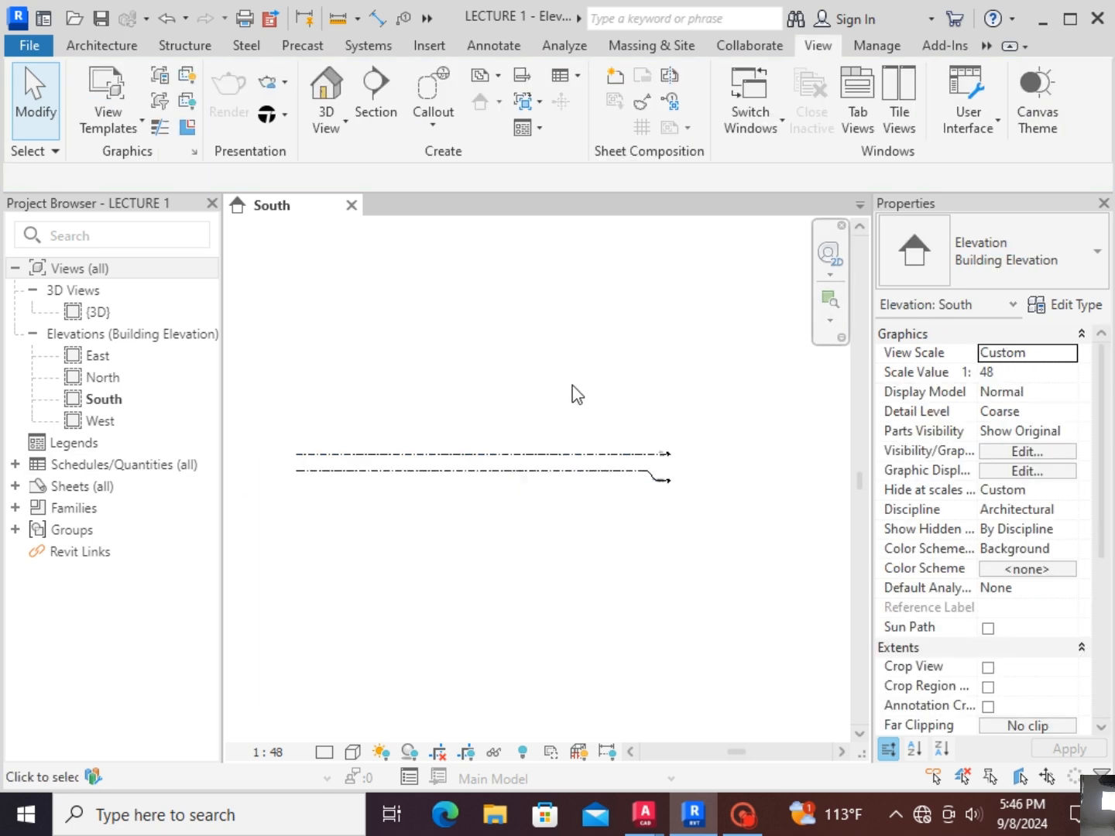
pyautogui.scroll(-2, 577, 395)
pyautogui.scroll(2, 483, 366)
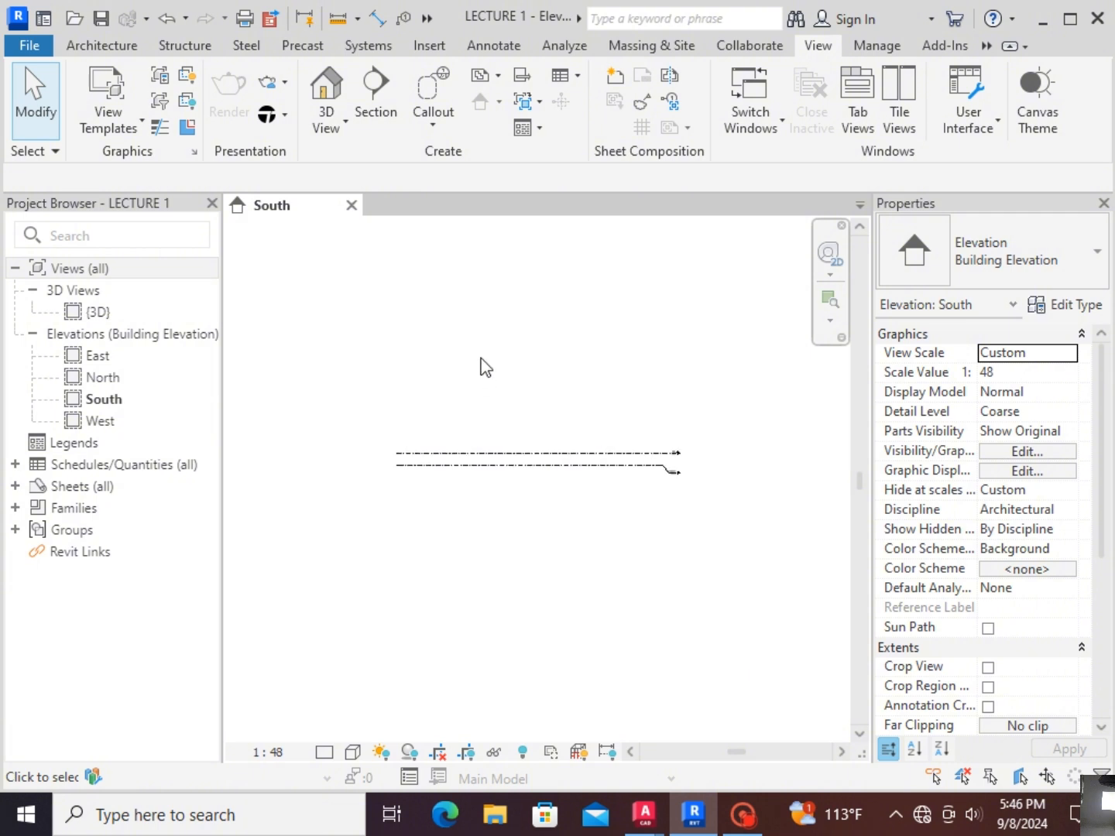
pyautogui.scroll(1, 535, 411)
pyautogui.scroll(1, 595, 427)
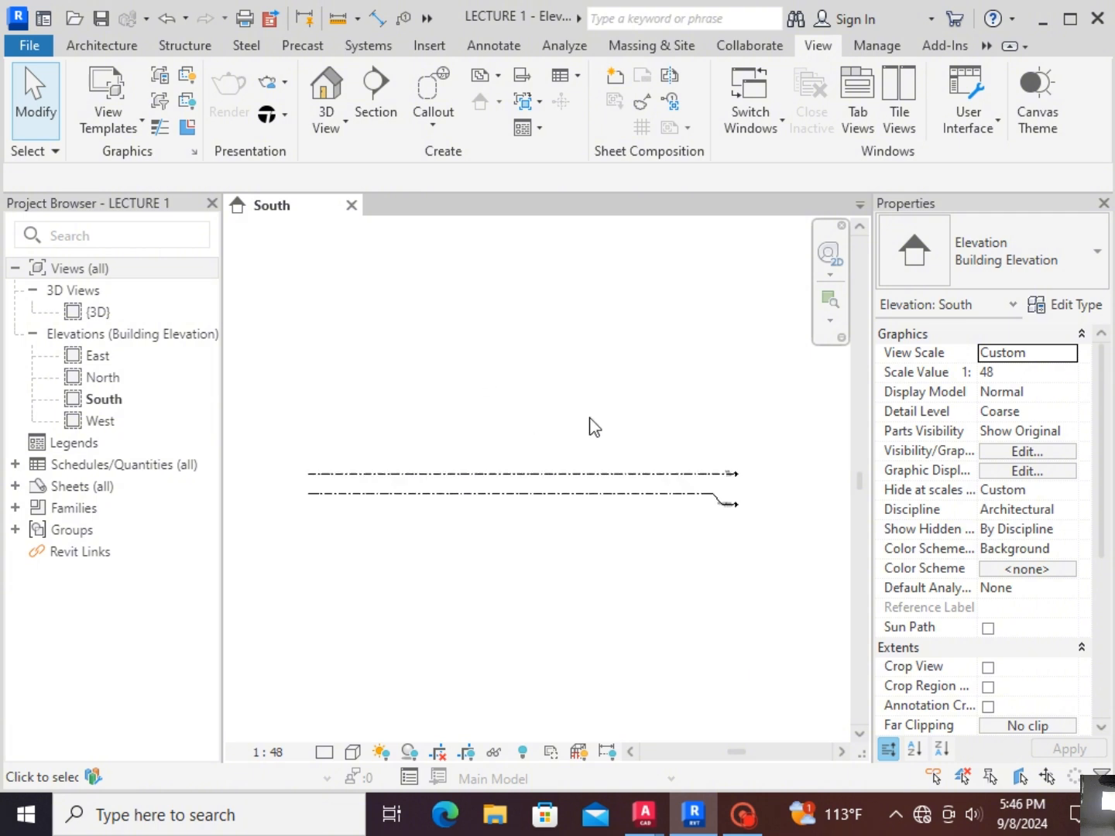
pyautogui.scroll(1, 610, 440)
pyautogui.scroll(-1, 608, 449)
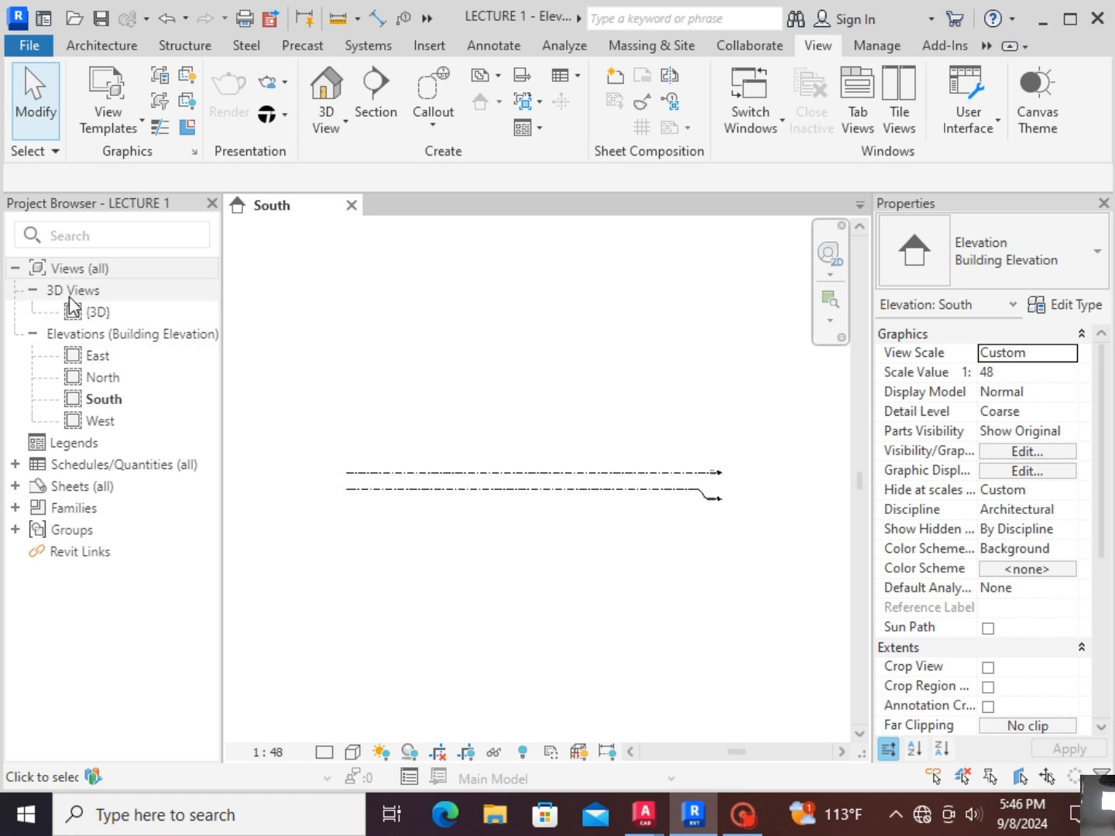
pyautogui.scroll(1, 732, 506)
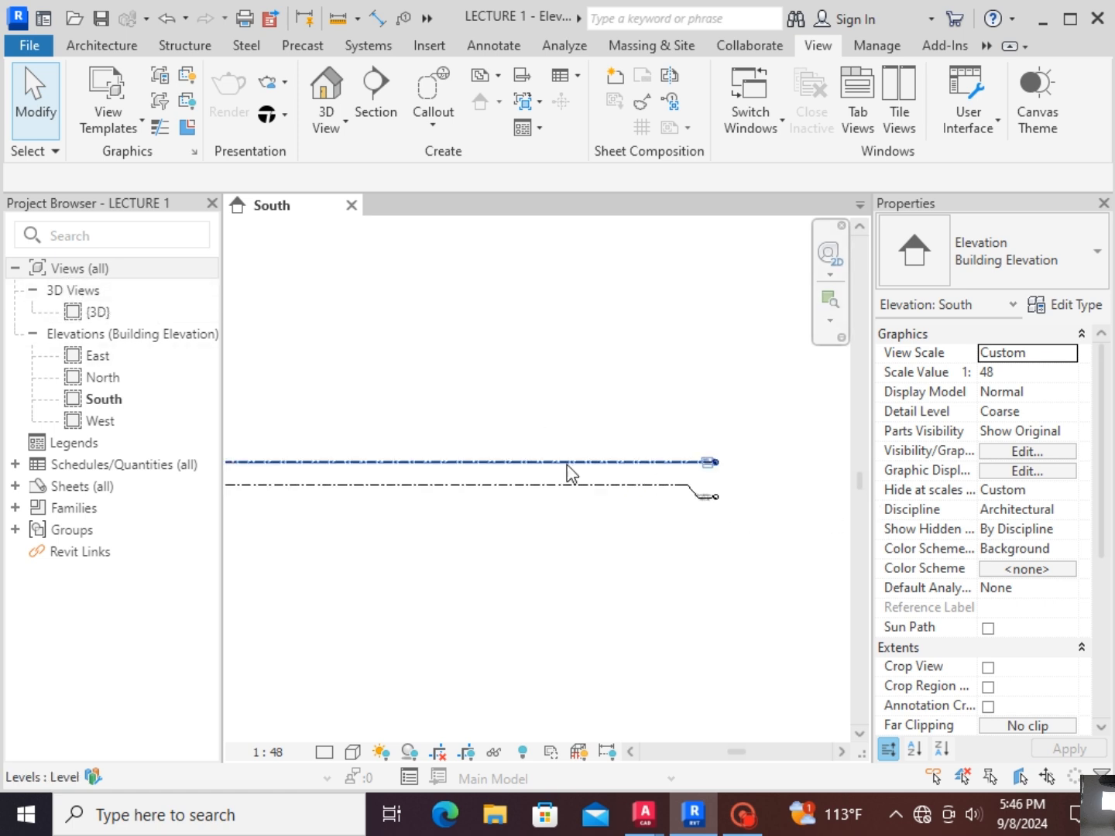
pyautogui.scroll(3, 743, 465)
pyautogui.scroll(-4, 731, 507)
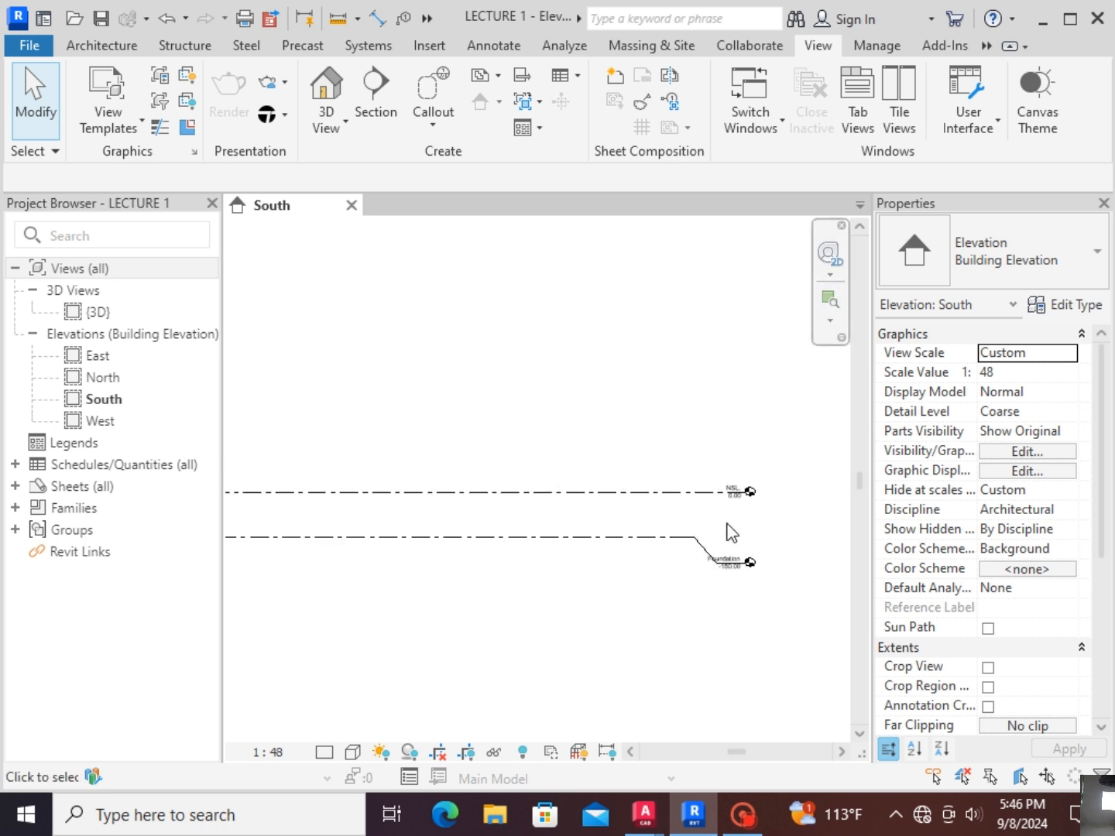
pyautogui.scroll(-1, 673, 477)
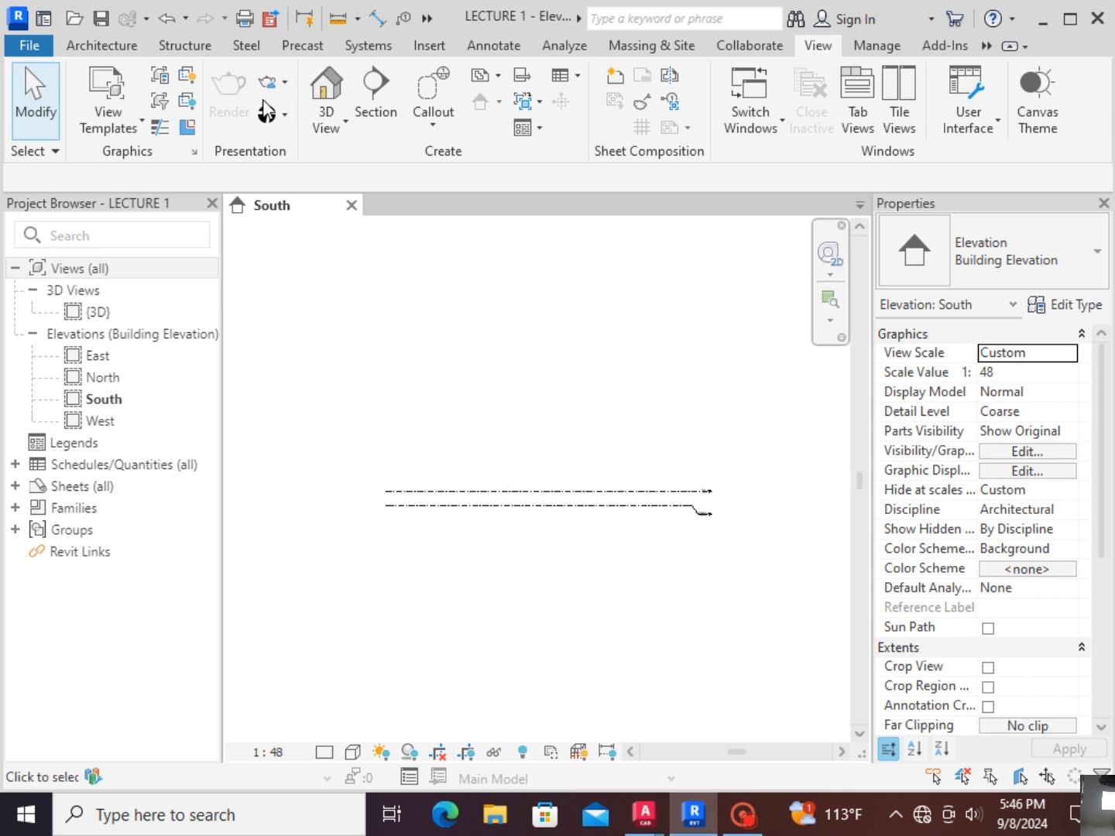
# Step: Draw a new level line about 140 above the NSL. level, aligned with both ends of the existing level lines
pyautogui.click(81, 50)
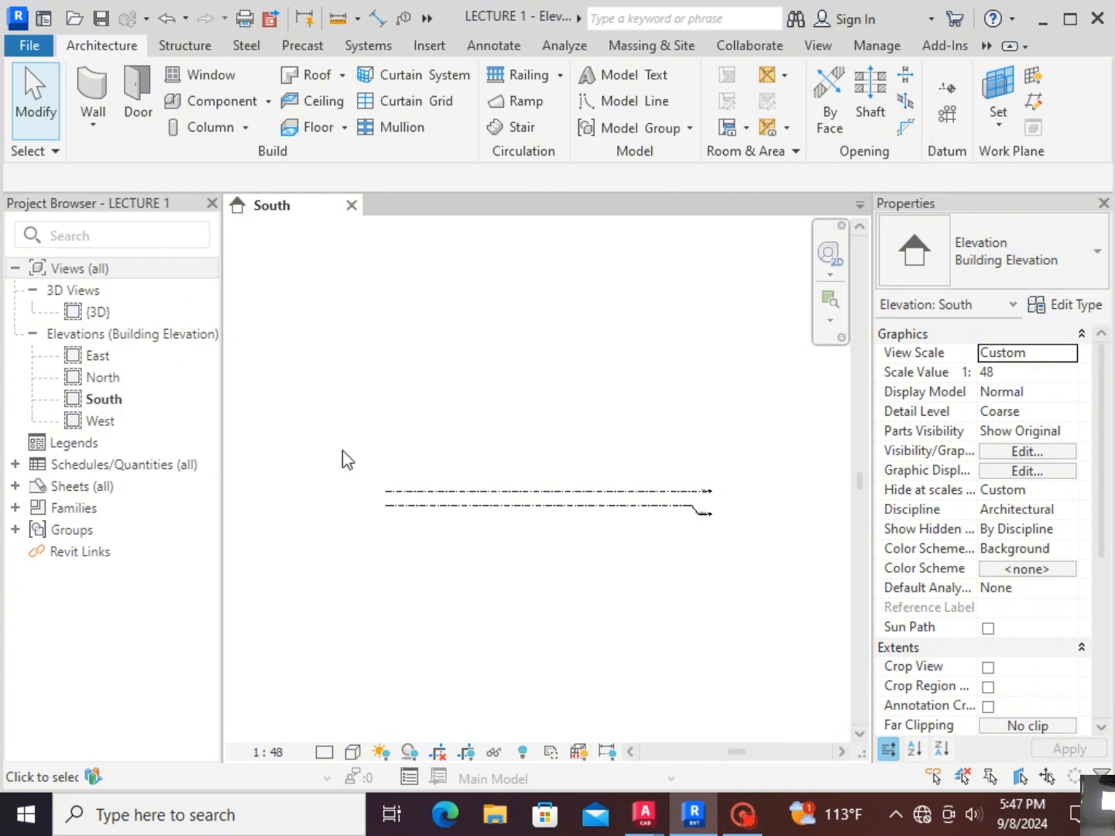
pyautogui.press('l')
pyautogui.press('l')
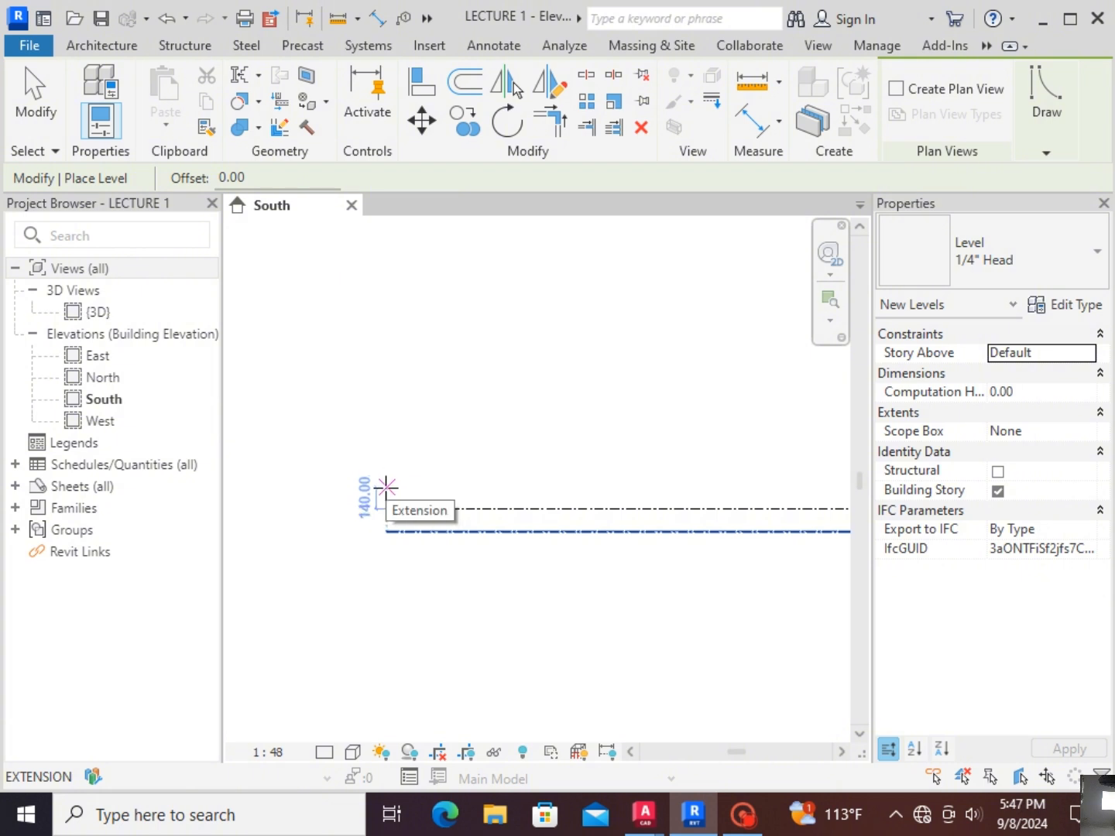
pyautogui.click(387, 486)
pyautogui.scroll(-2, 488, 440)
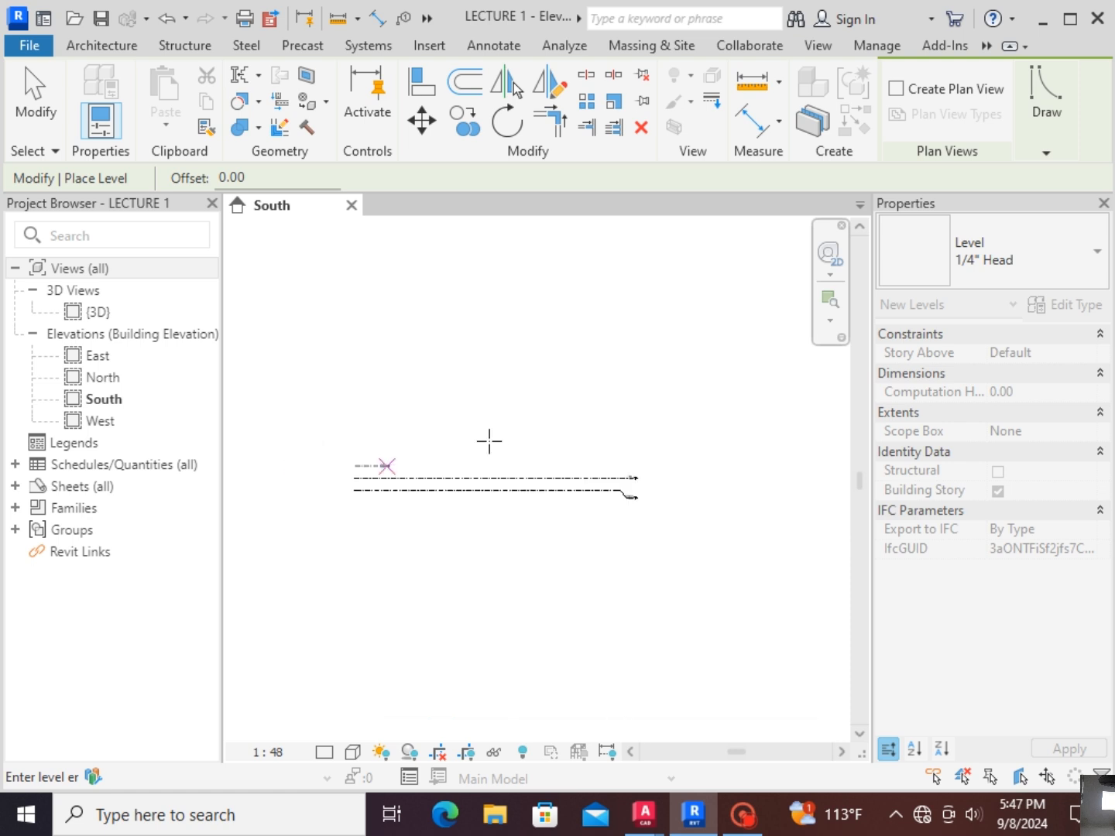
pyautogui.click(636, 435)
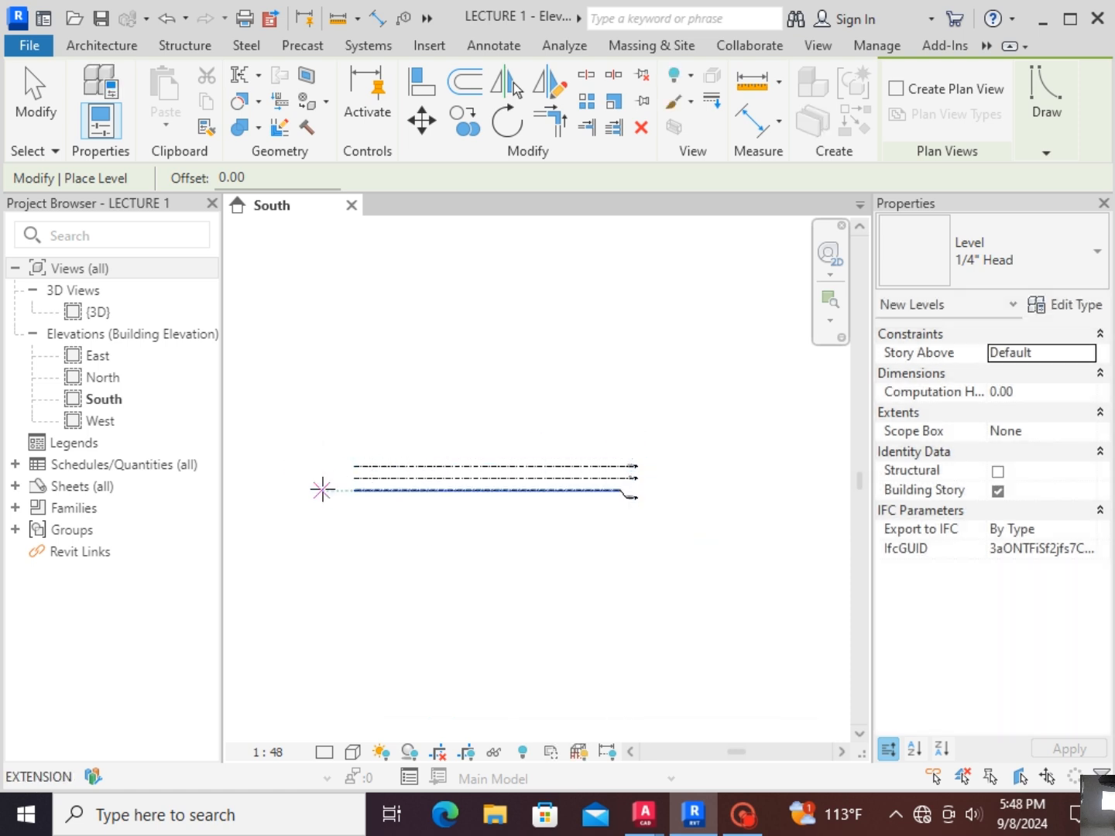
pyautogui.scroll(2, 322, 488)
pyautogui.press('Escape')
pyautogui.press('Escape')
# Step: Set the new top level's distance above the NSL. level to 90
pyautogui.click(480, 462)
pyautogui.scroll(2, 496, 468)
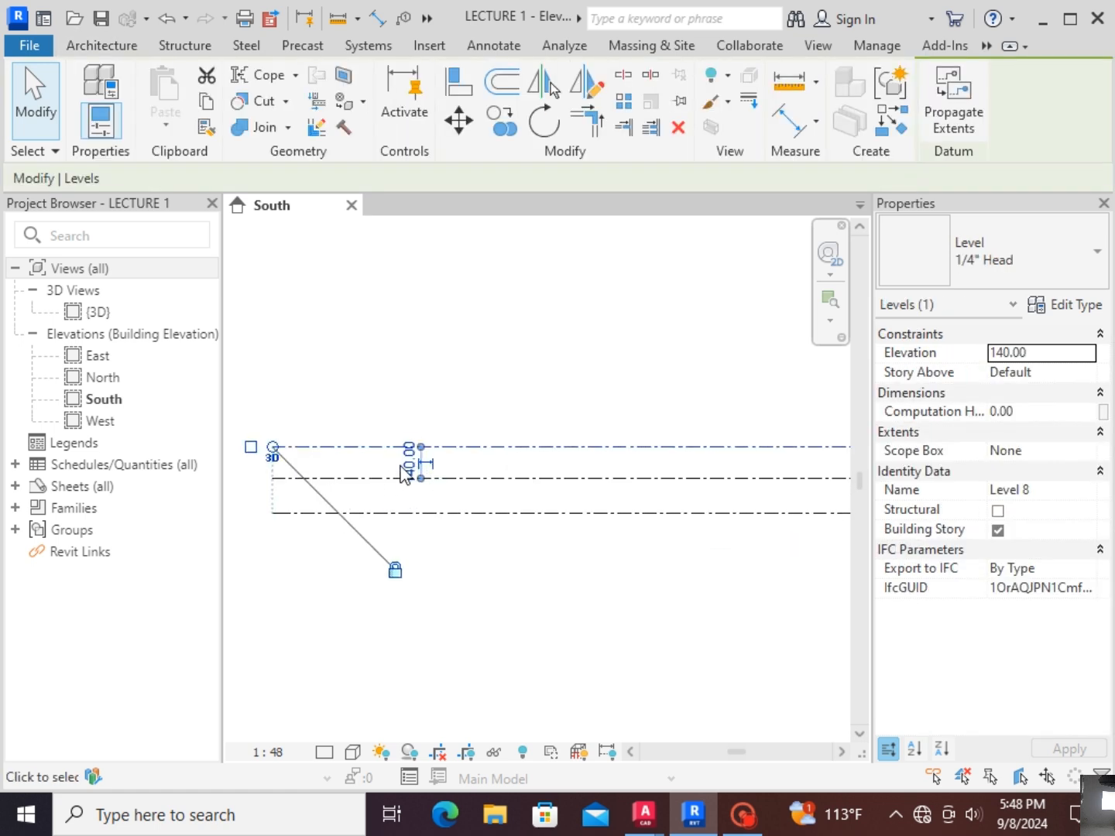
pyautogui.click(408, 464)
pyautogui.write('90')
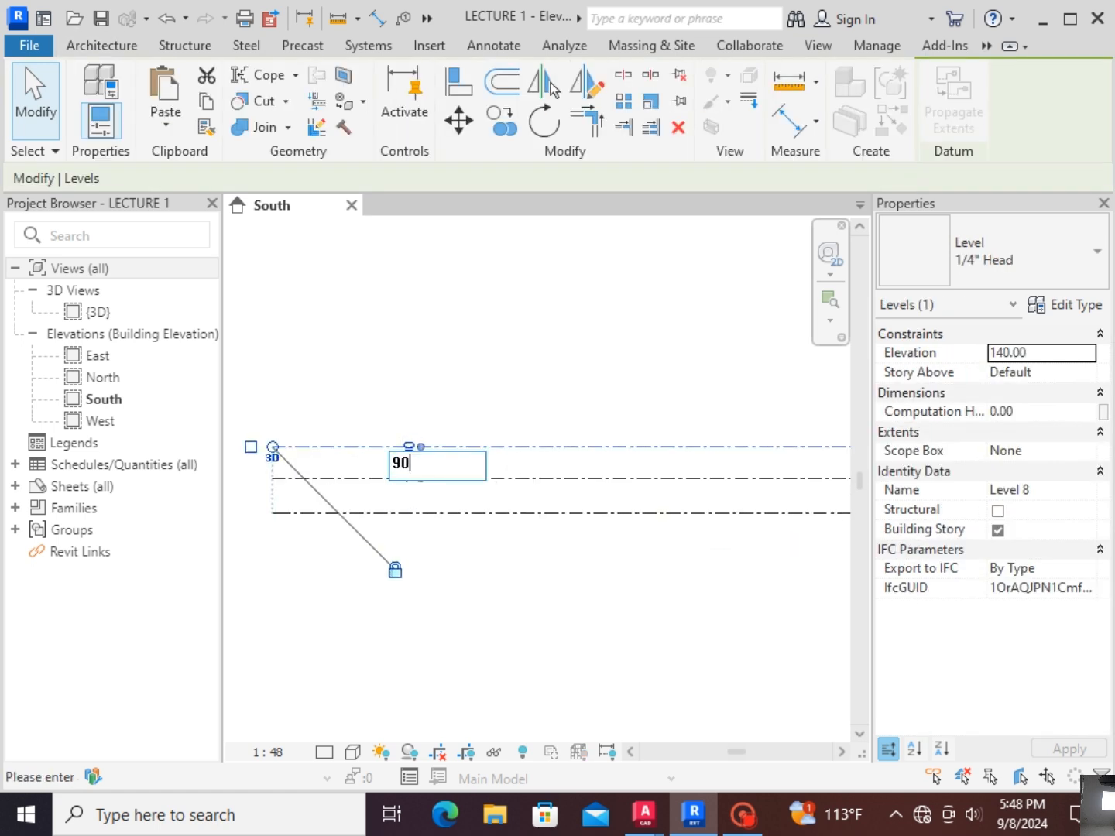
pyautogui.click(472, 309)
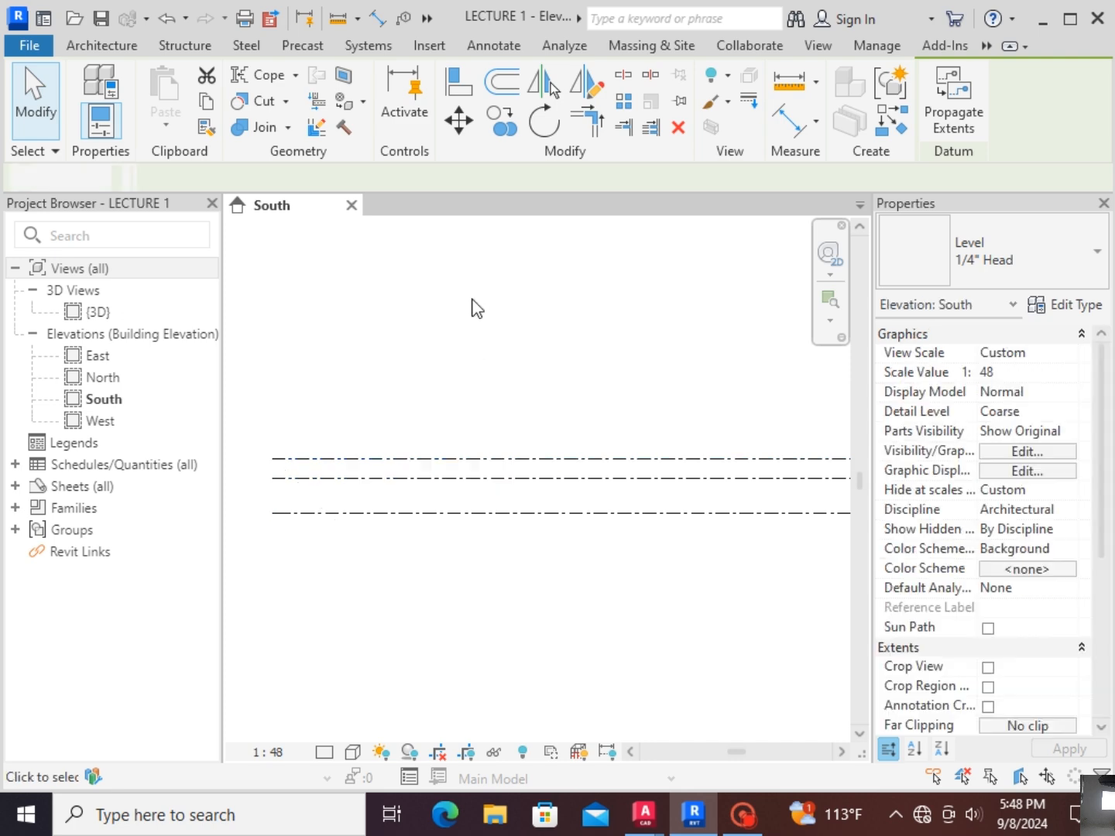
# Step: Rename the new level above NSL. as GFL
pyautogui.scroll(-2, 480, 378)
pyautogui.scroll(3, 781, 434)
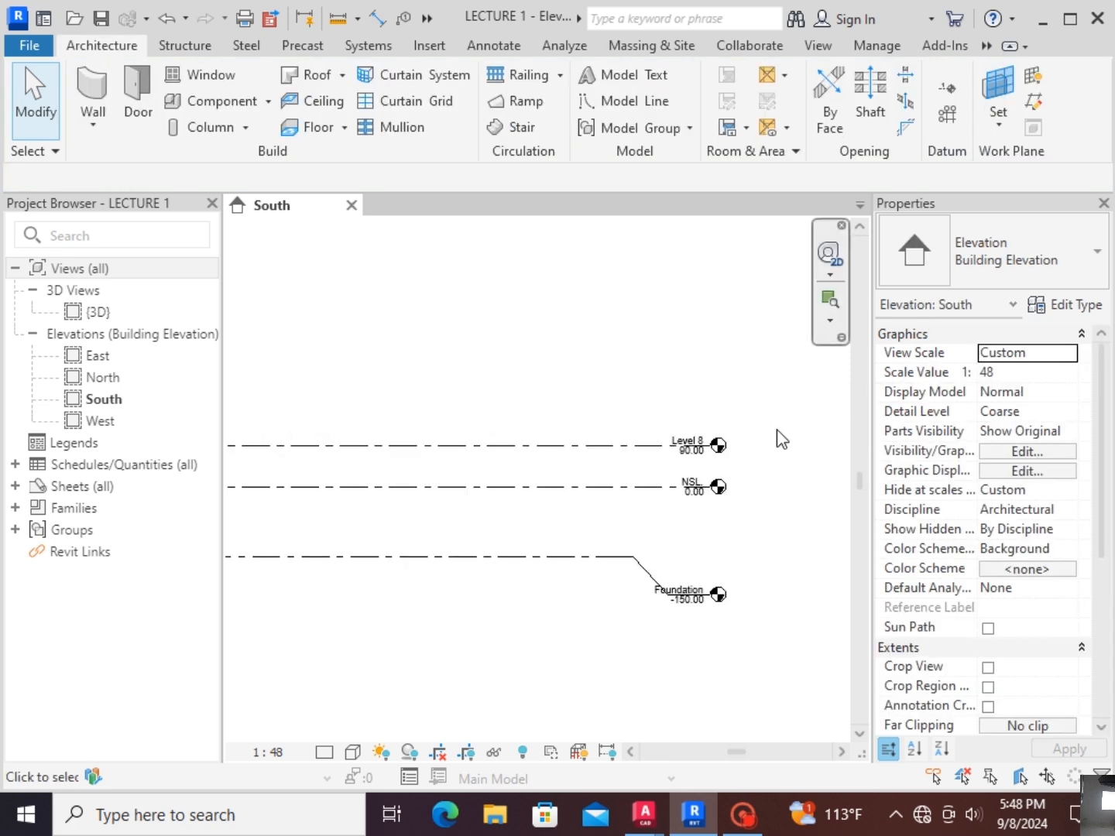
pyautogui.click(651, 450)
pyautogui.click(651, 450)
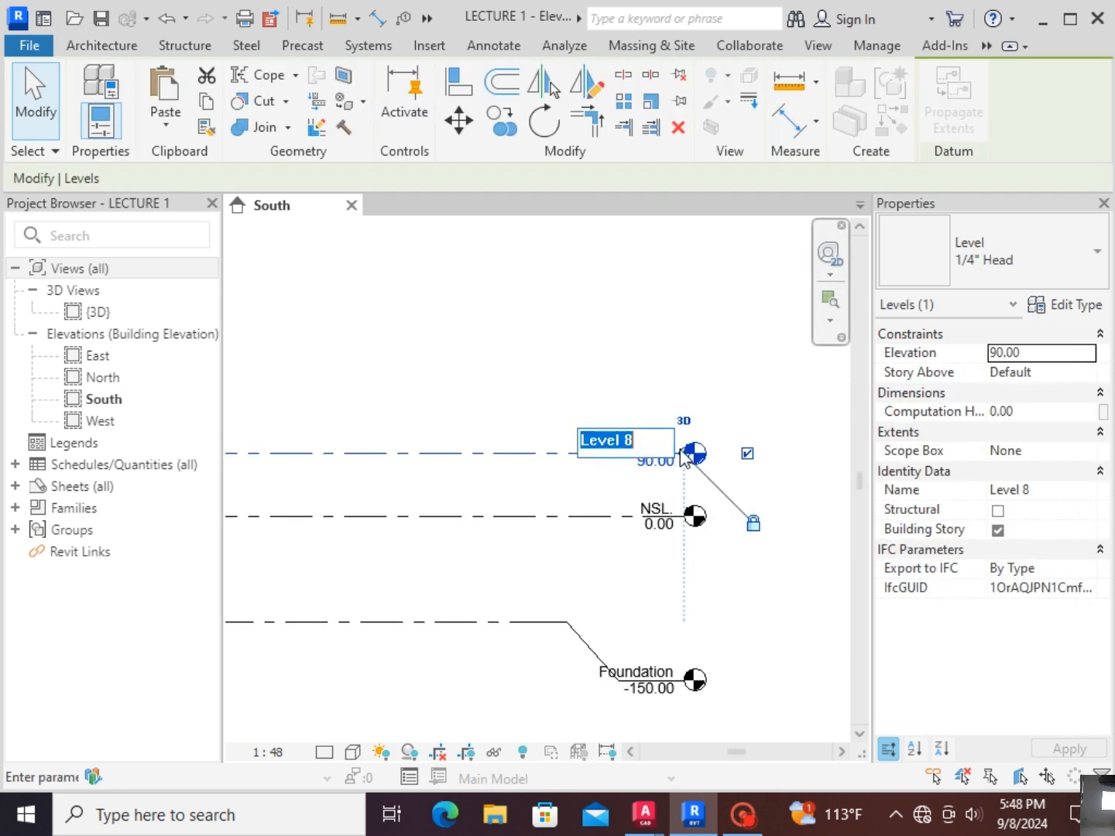
pyautogui.write('gfl')
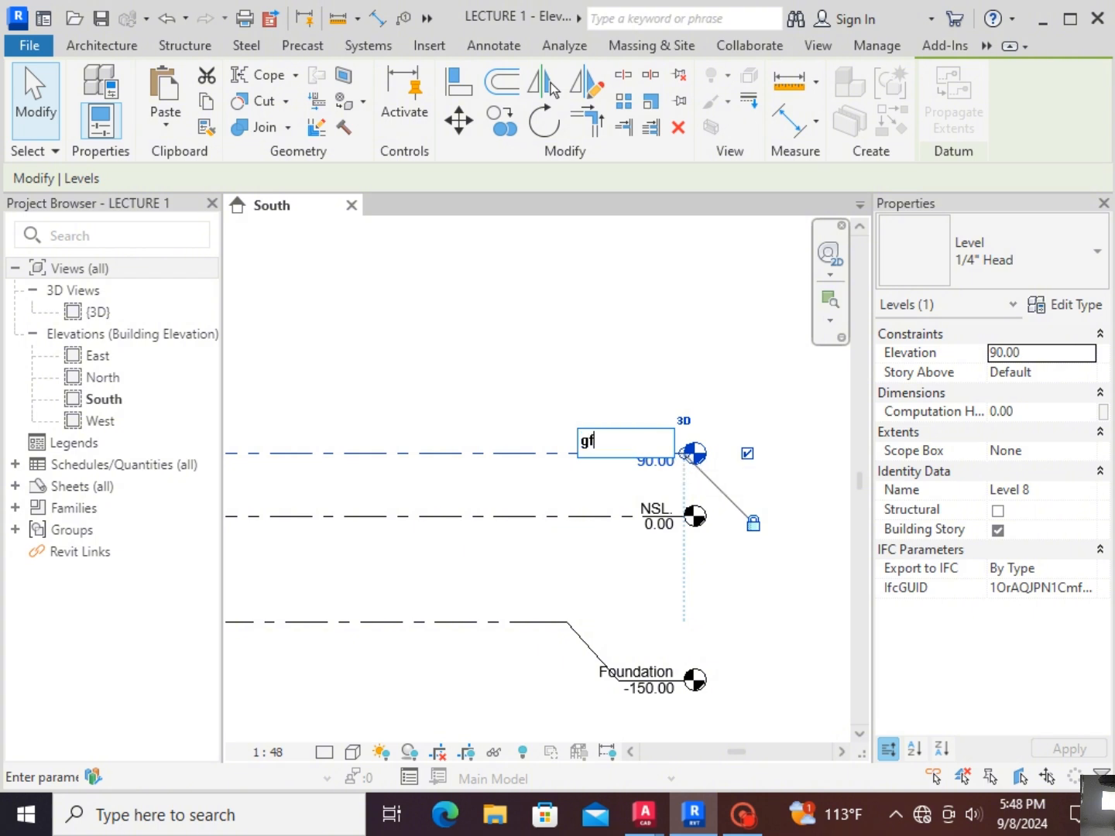
pyautogui.press('BackSpace')
pyautogui.press('BackSpace')
pyautogui.write('G')
pyautogui.press('Return')
pyautogui.scroll(-4, 679, 463)
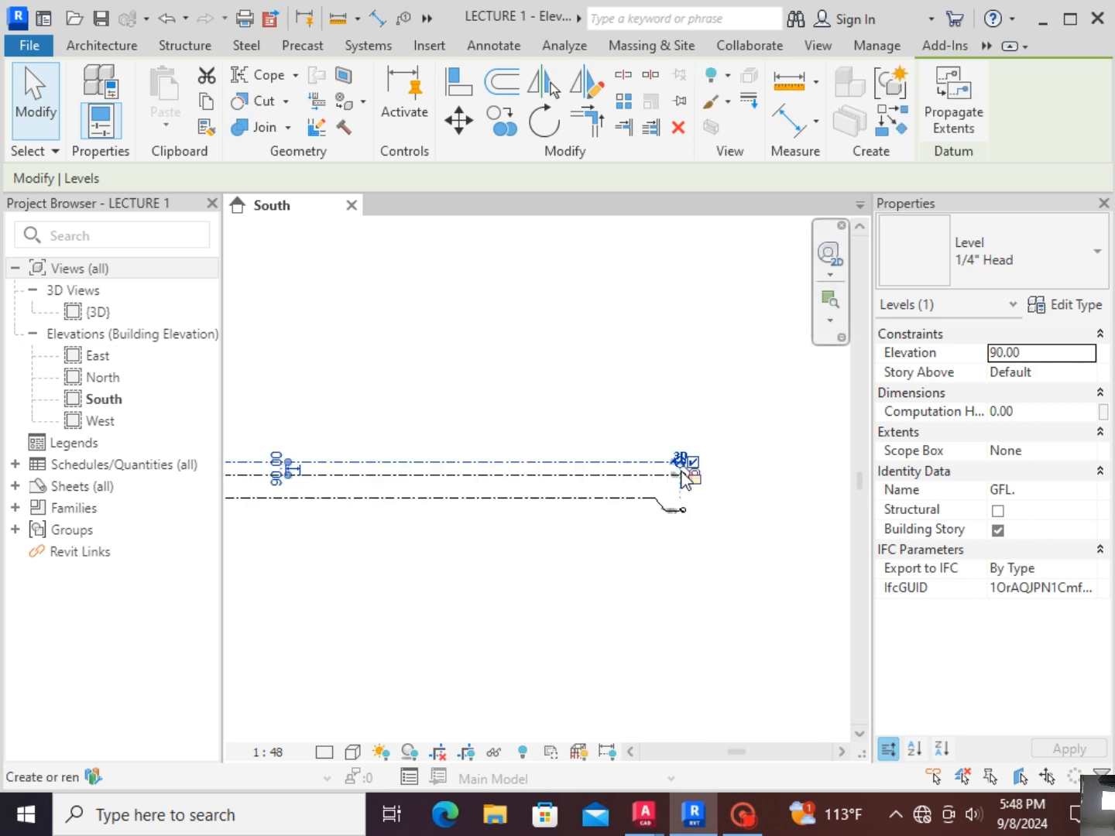
pyautogui.scroll(-2, 434, 402)
pyautogui.scroll(2, 378, 380)
pyautogui.click(560, 415)
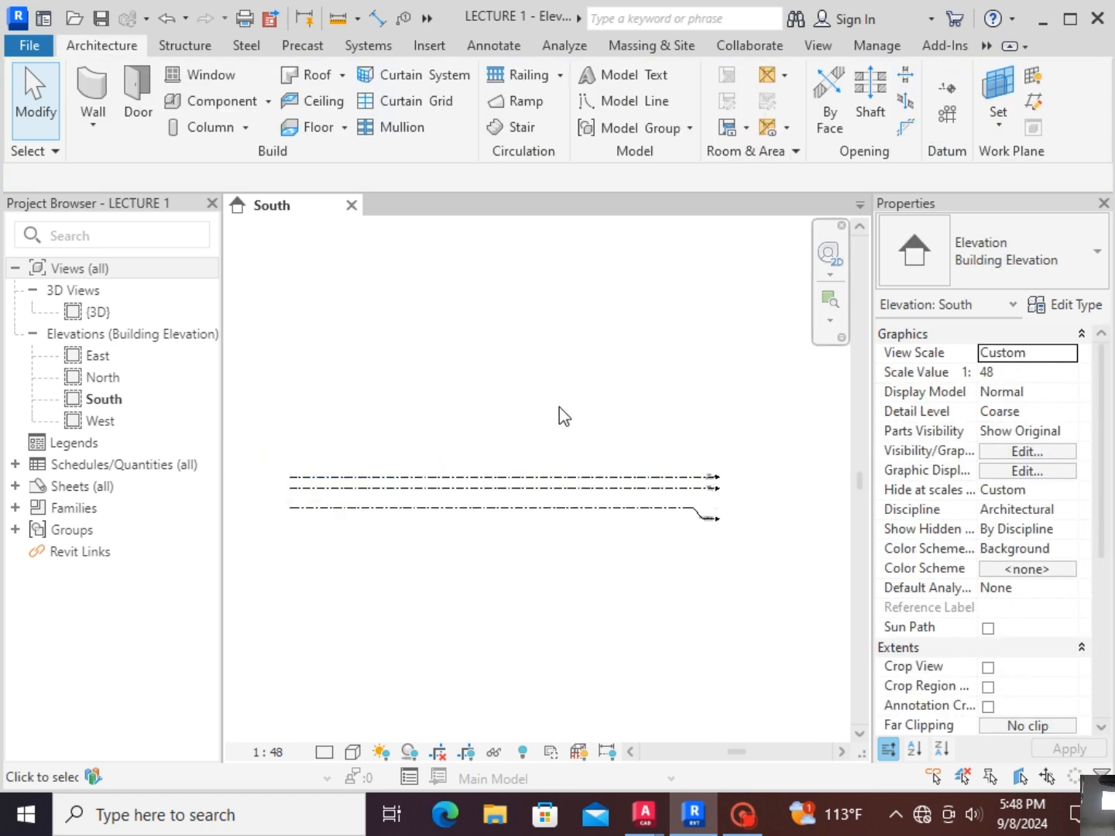
pyautogui.click(515, 478)
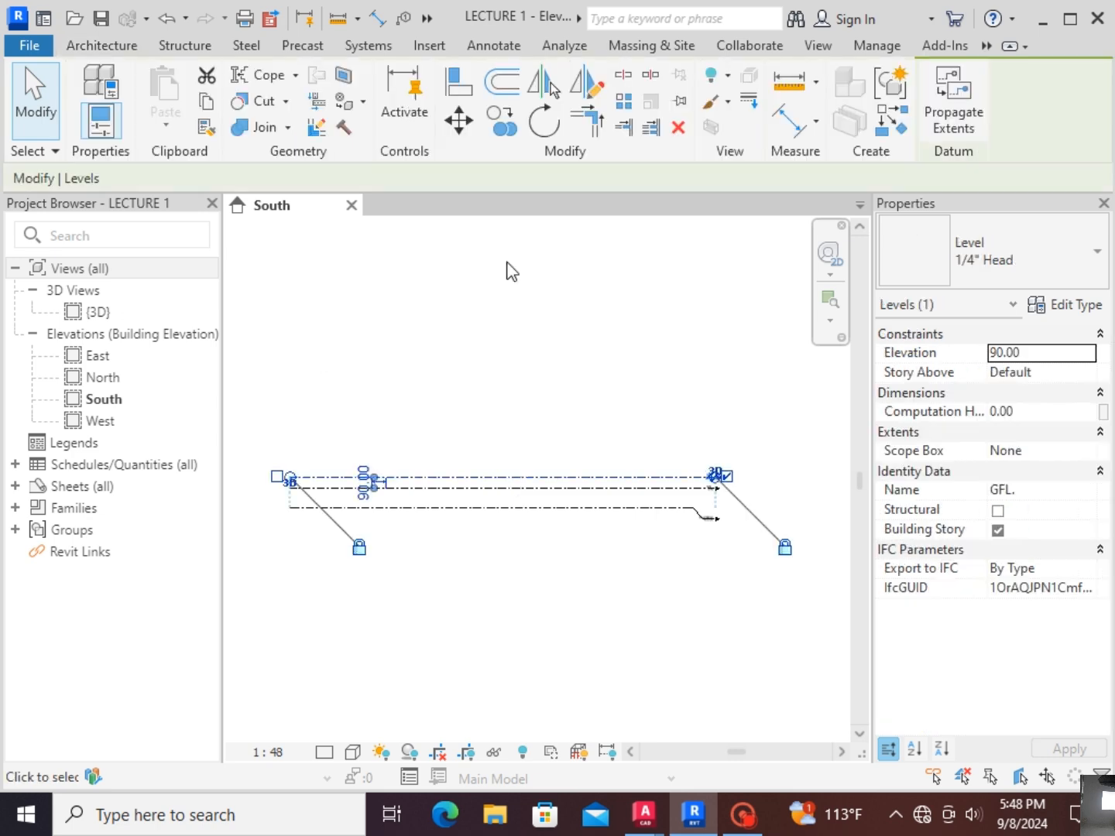
pyautogui.click(582, 491)
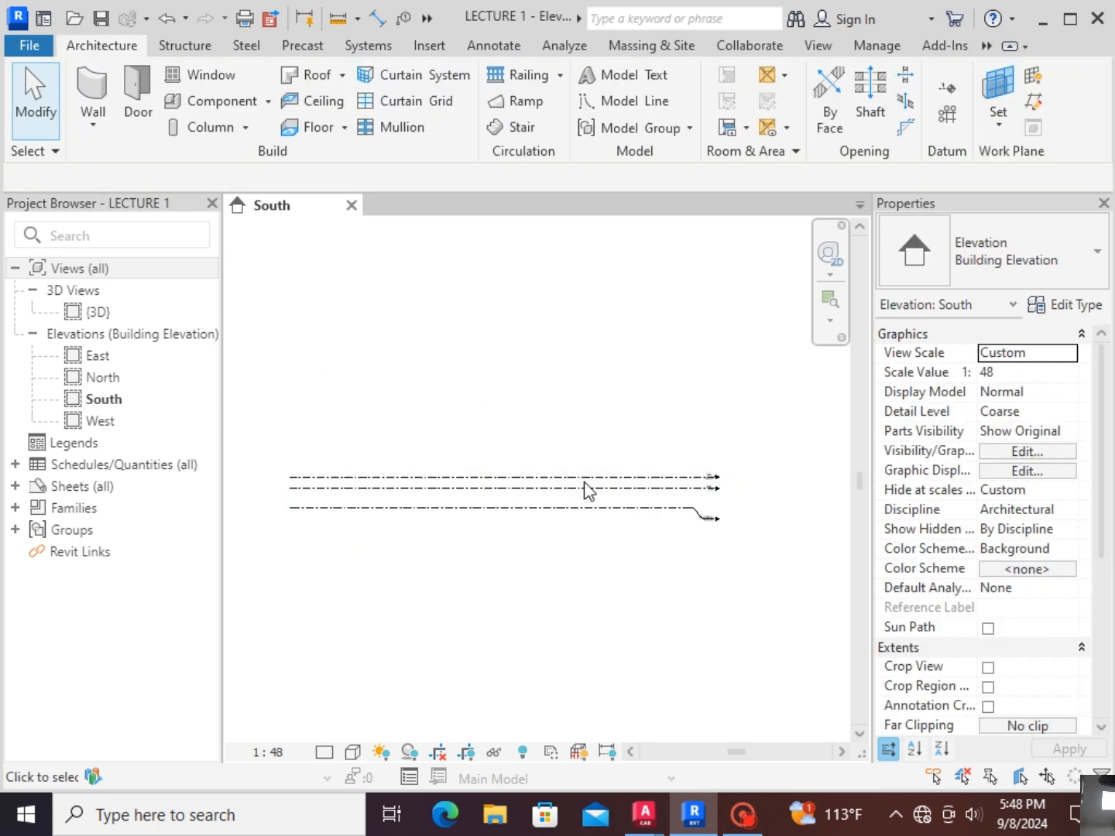
pyautogui.click(588, 487)
pyautogui.click(516, 339)
# Step: Create a new level 400 above the GFL. level using Pick Lines with an offset of 400
pyautogui.press('l')
pyautogui.press('l')
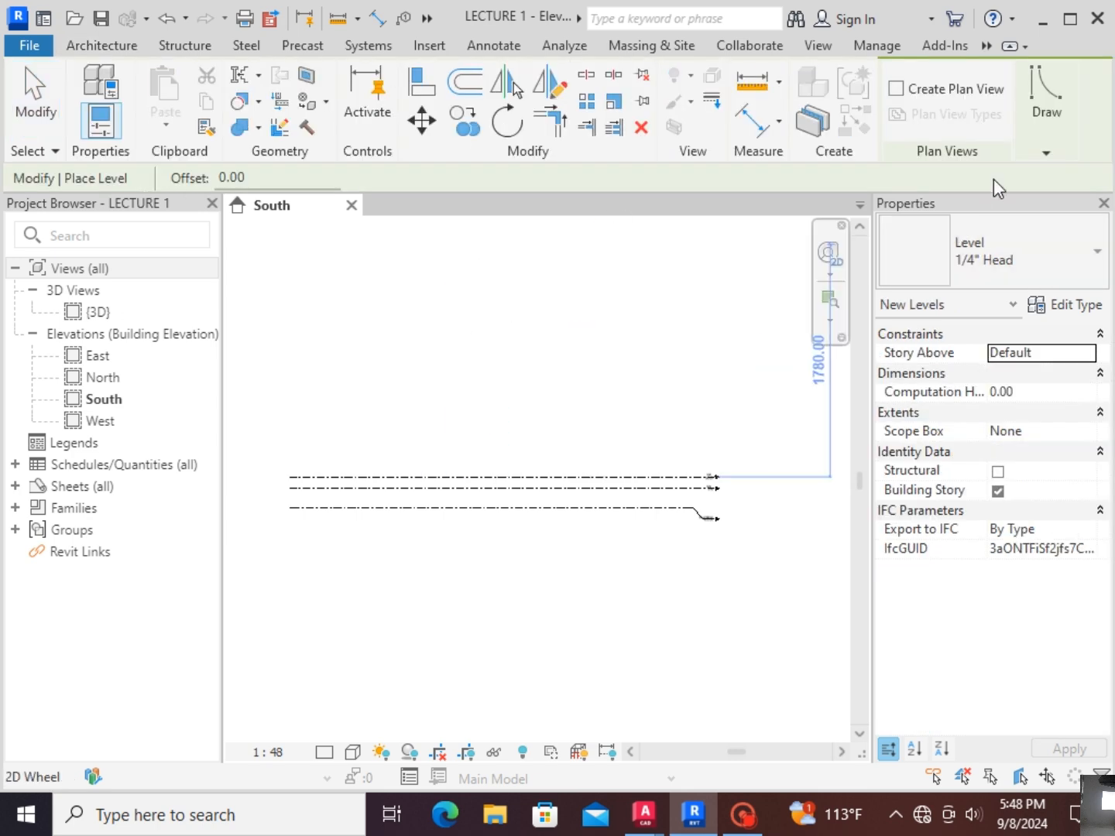
pyautogui.moveTo(1045, 156)
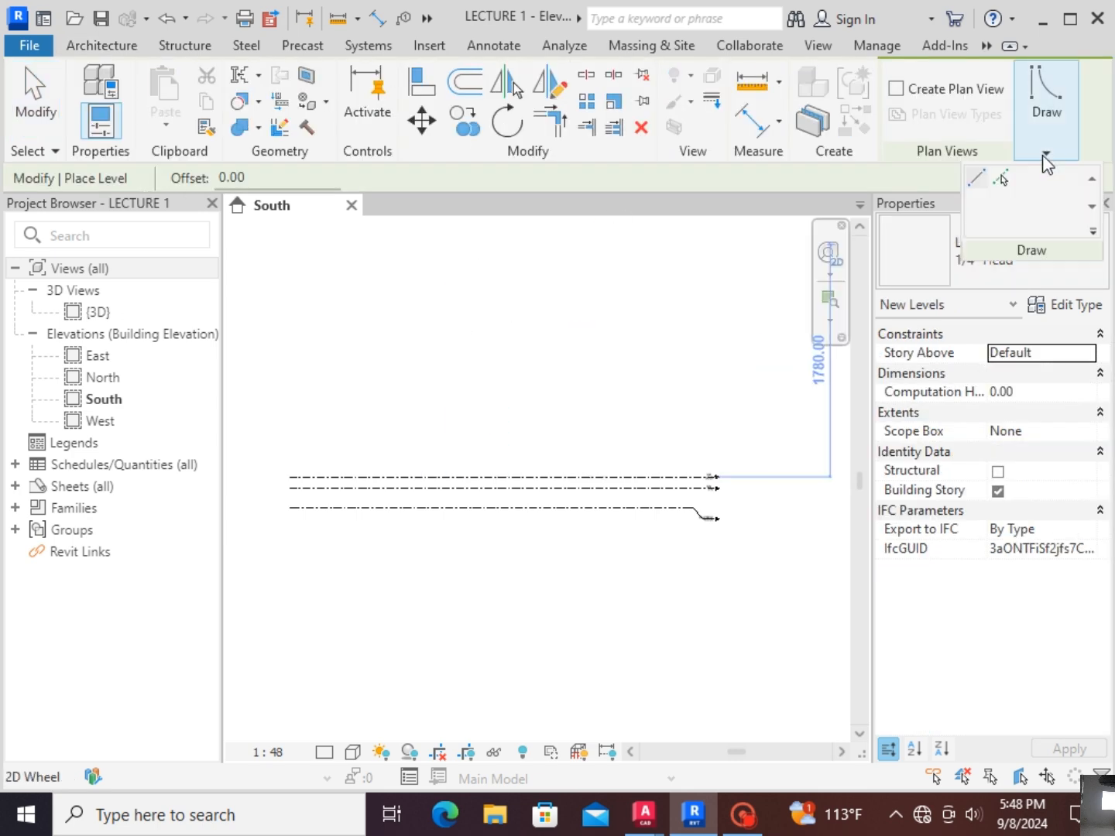
pyautogui.click(1003, 183)
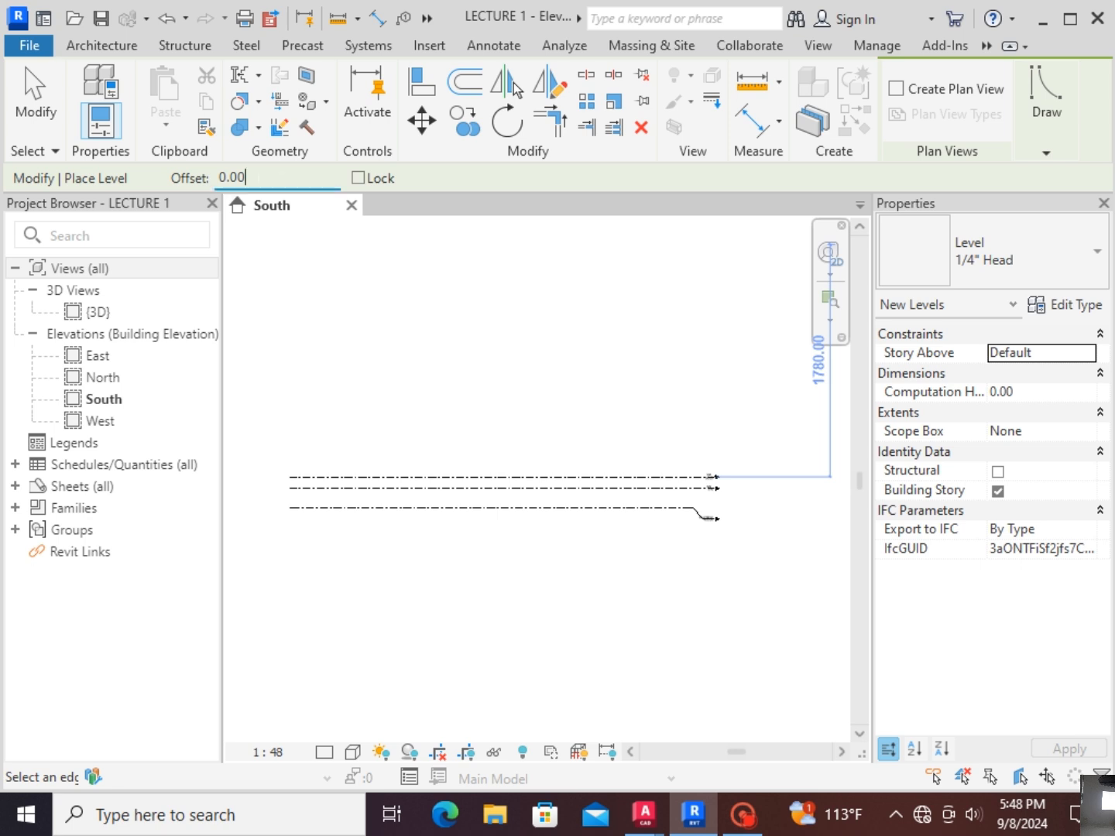
pyautogui.hotkey('ctrl', 'a')
pyautogui.write('400')
pyautogui.press('Return')
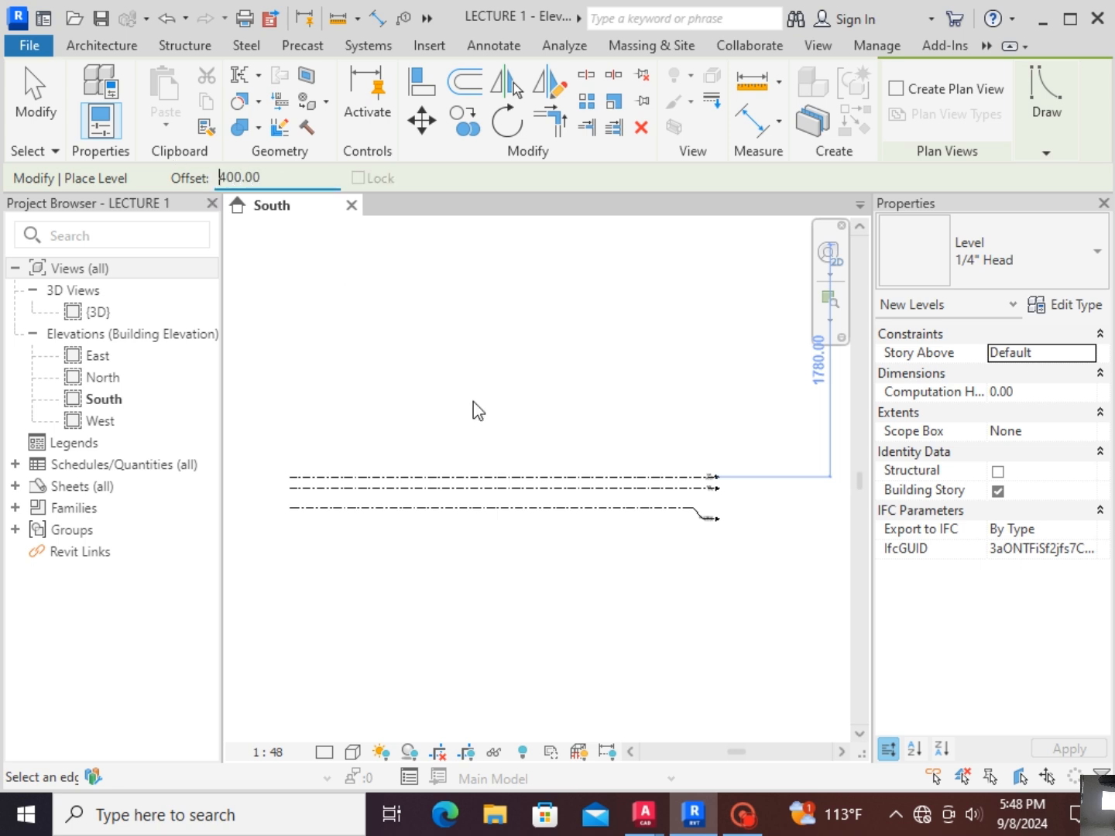
pyautogui.click(462, 479)
pyautogui.scroll(4, 674, 453)
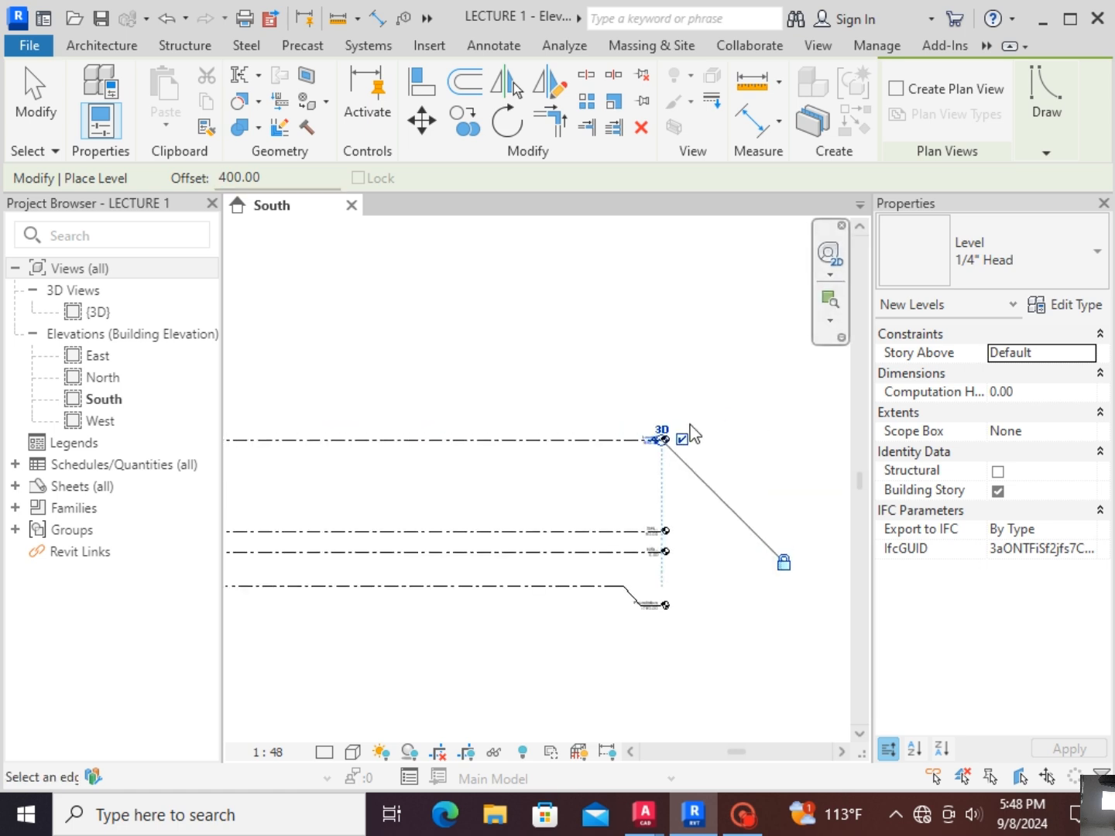
pyautogui.scroll(2, 664, 456)
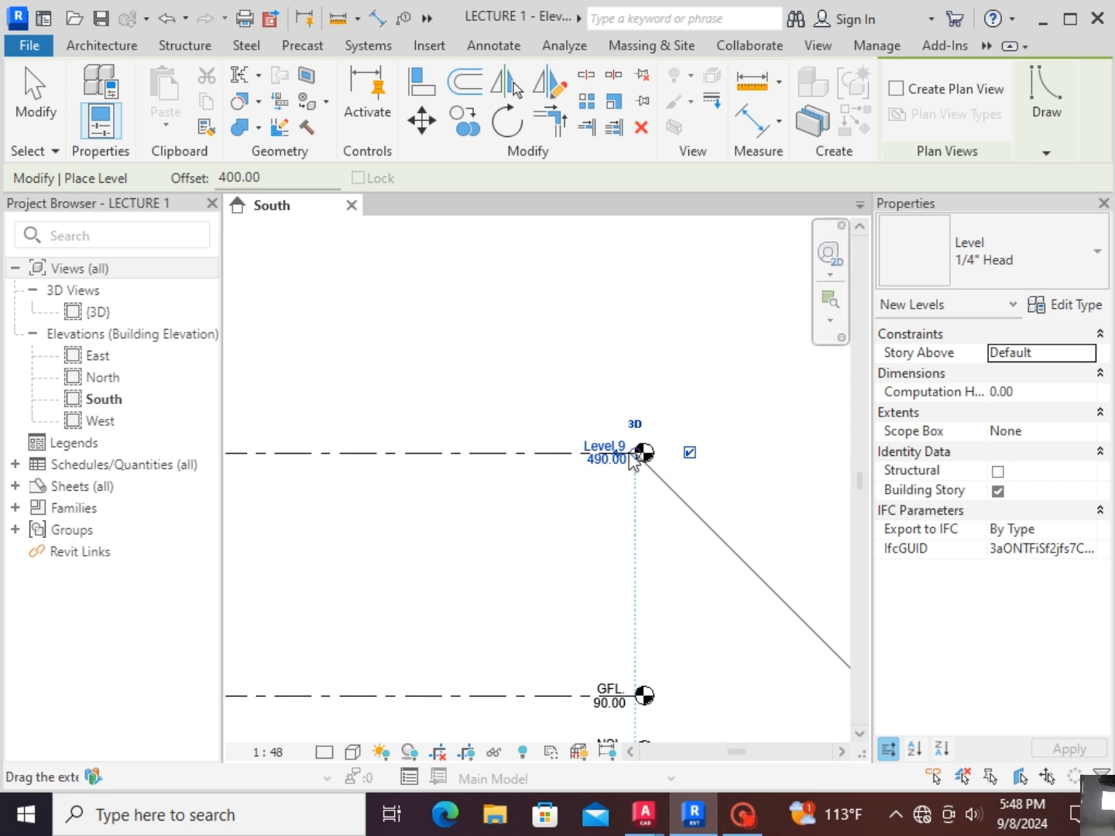
pyautogui.scroll(-5, 722, 403)
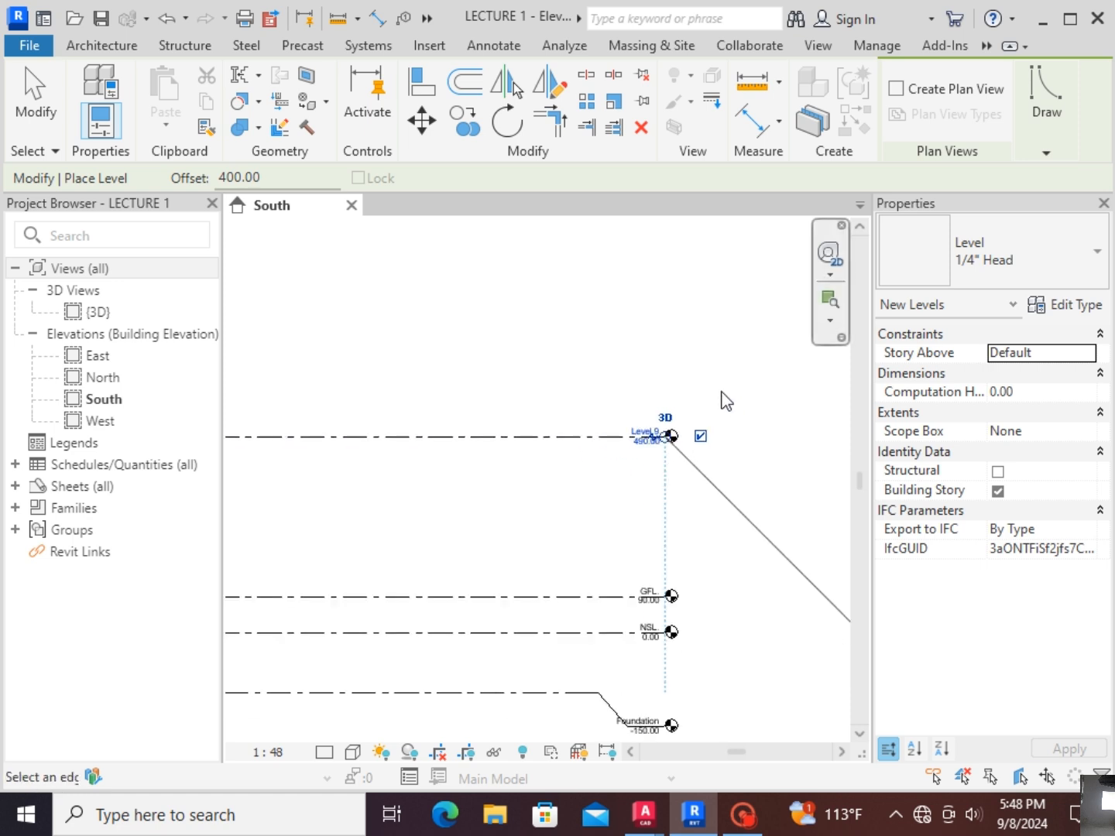
pyautogui.scroll(-1, 791, 452)
pyautogui.press('Escape')
pyautogui.press('Escape')
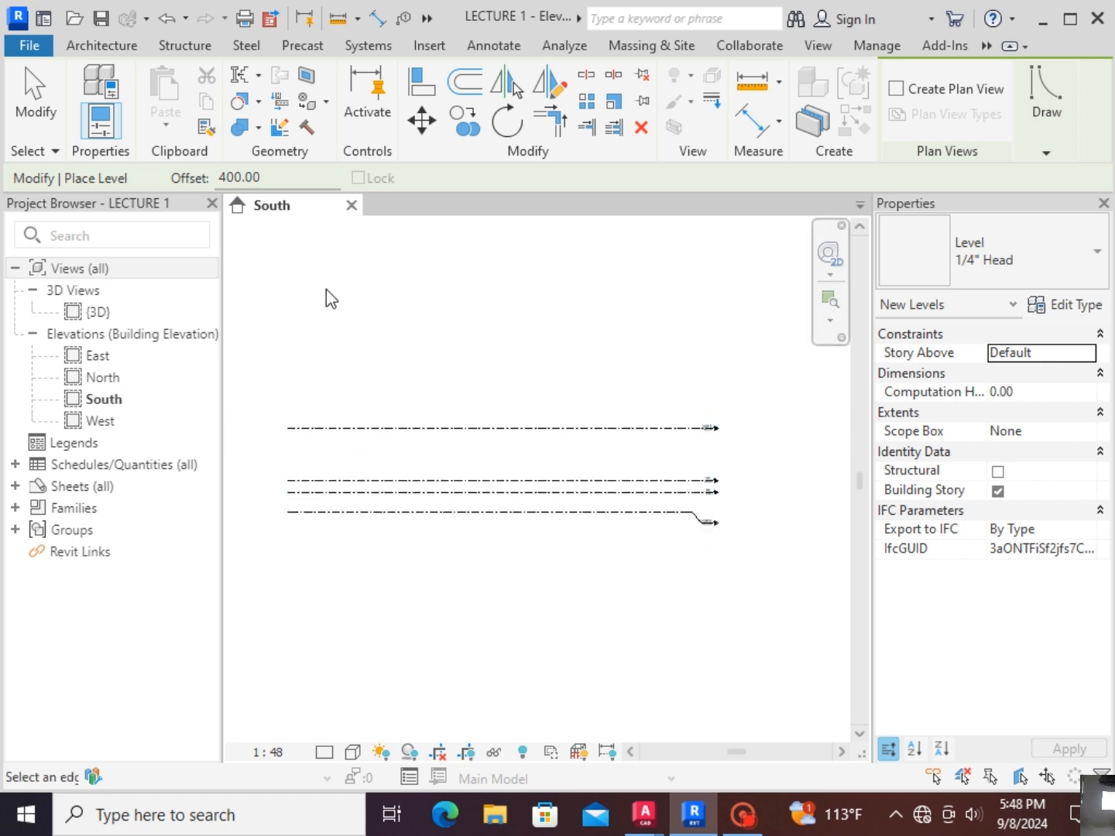
# Step: Rename the new level above GFL. as FFL
pyautogui.scroll(5, 719, 473)
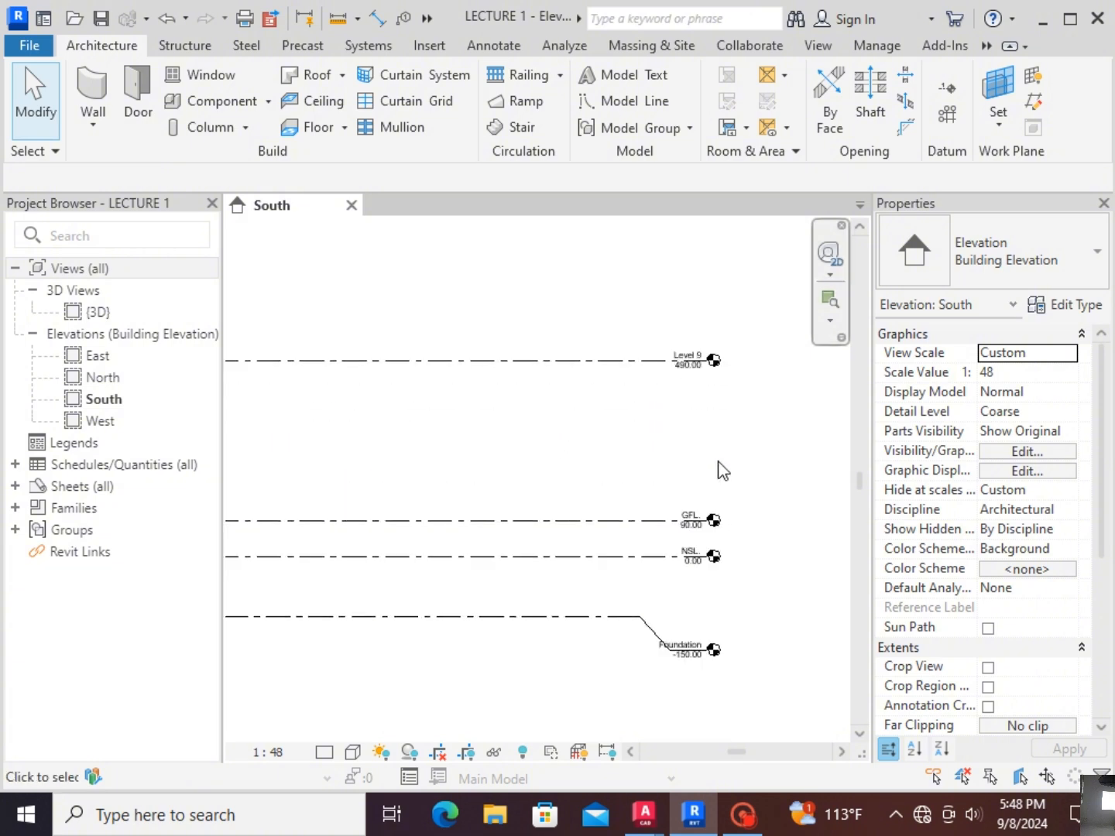
pyautogui.doubleClick(682, 382)
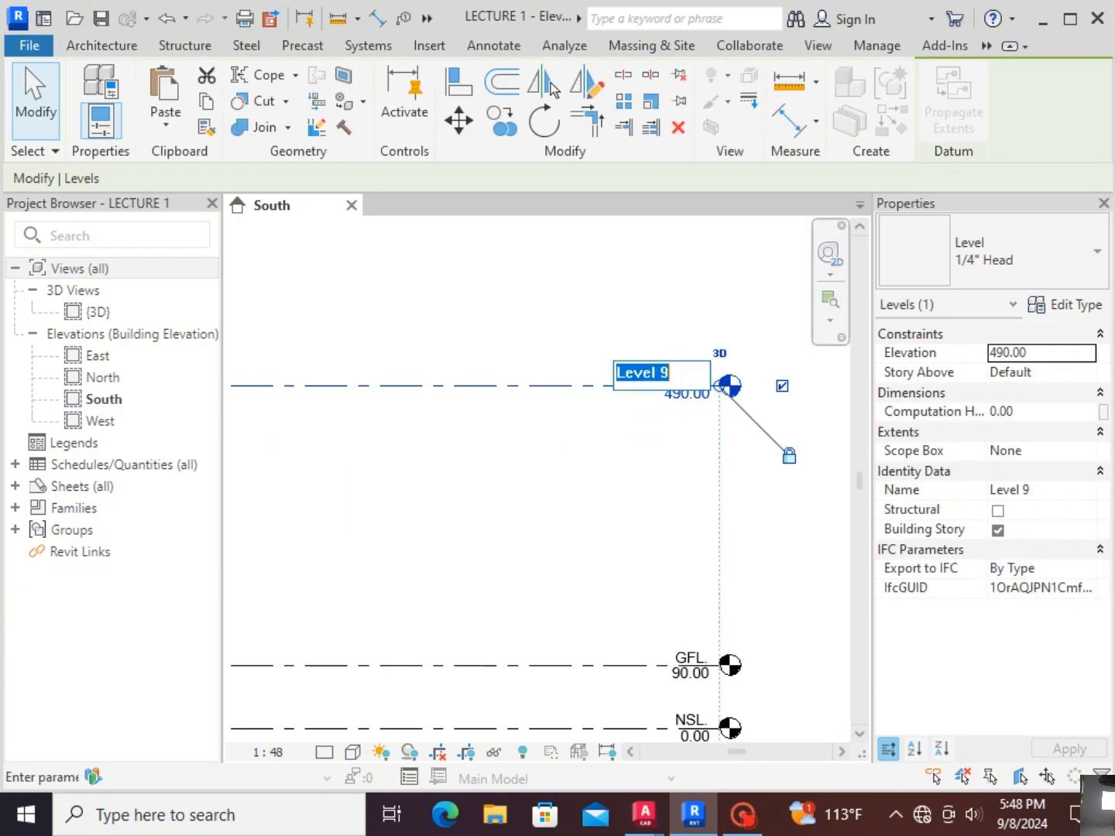
pyautogui.write('F')
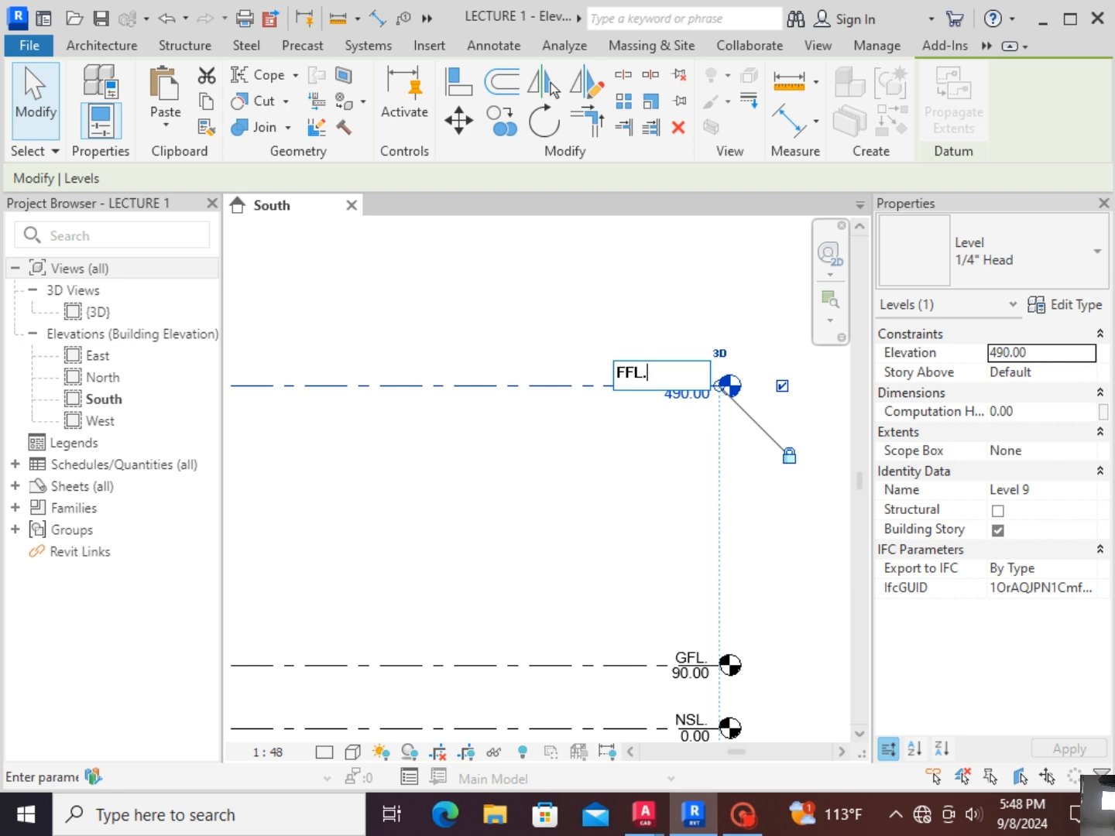
pyautogui.write('FL.')
pyautogui.press('Return')
pyautogui.scroll(-4, 741, 517)
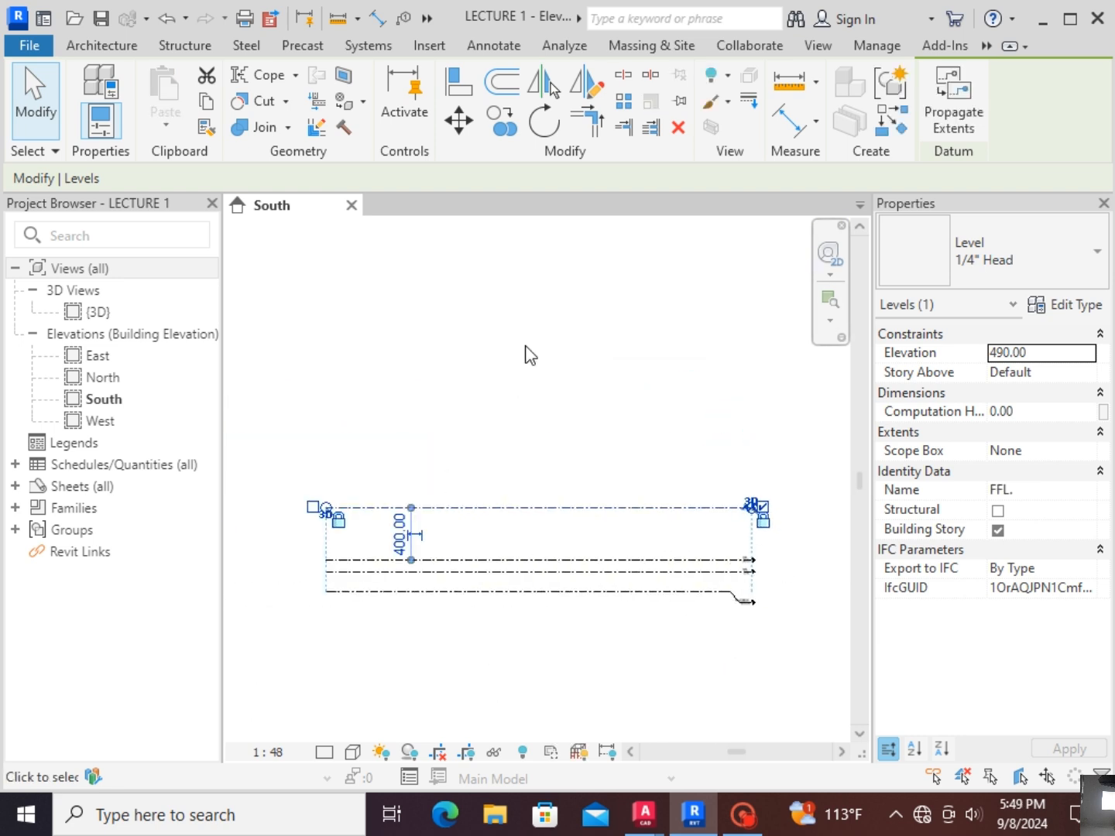
pyautogui.click(418, 350)
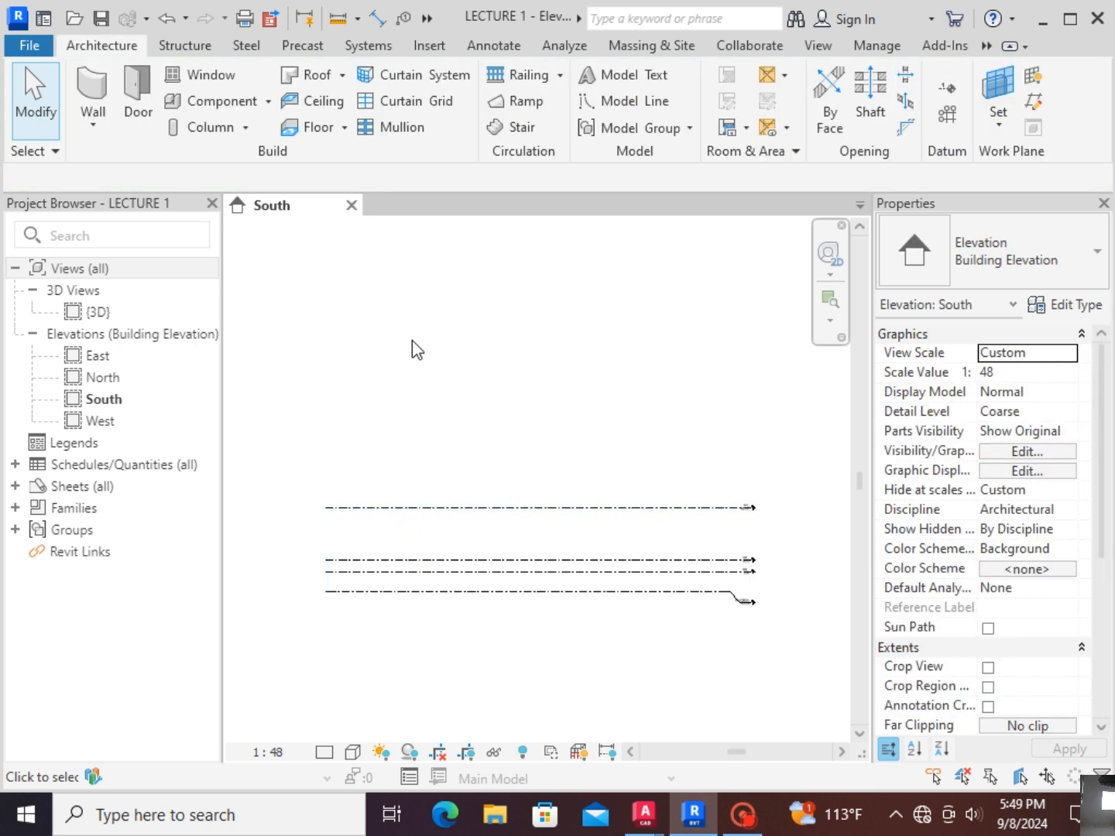
# Step: Create a new level 400 above the FFL. level using Pick Lines with an offset of 400
pyautogui.press('l')
pyautogui.press('l')
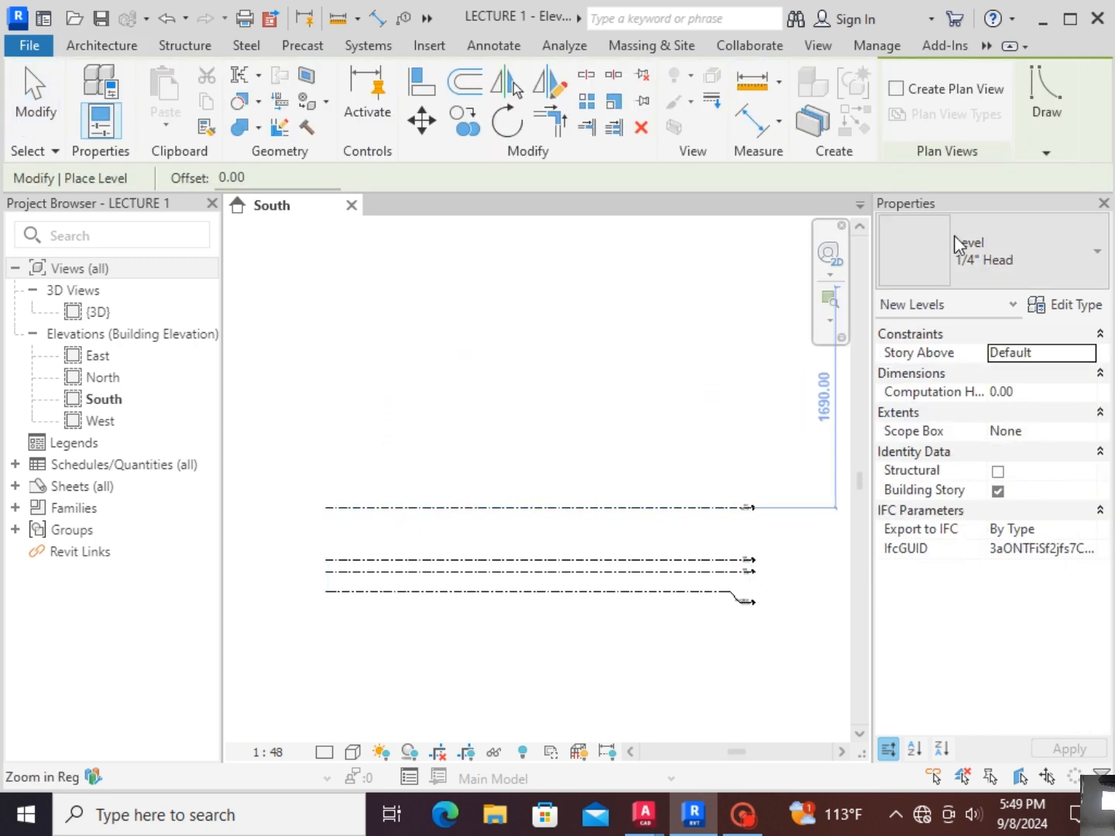
pyautogui.click(1045, 156)
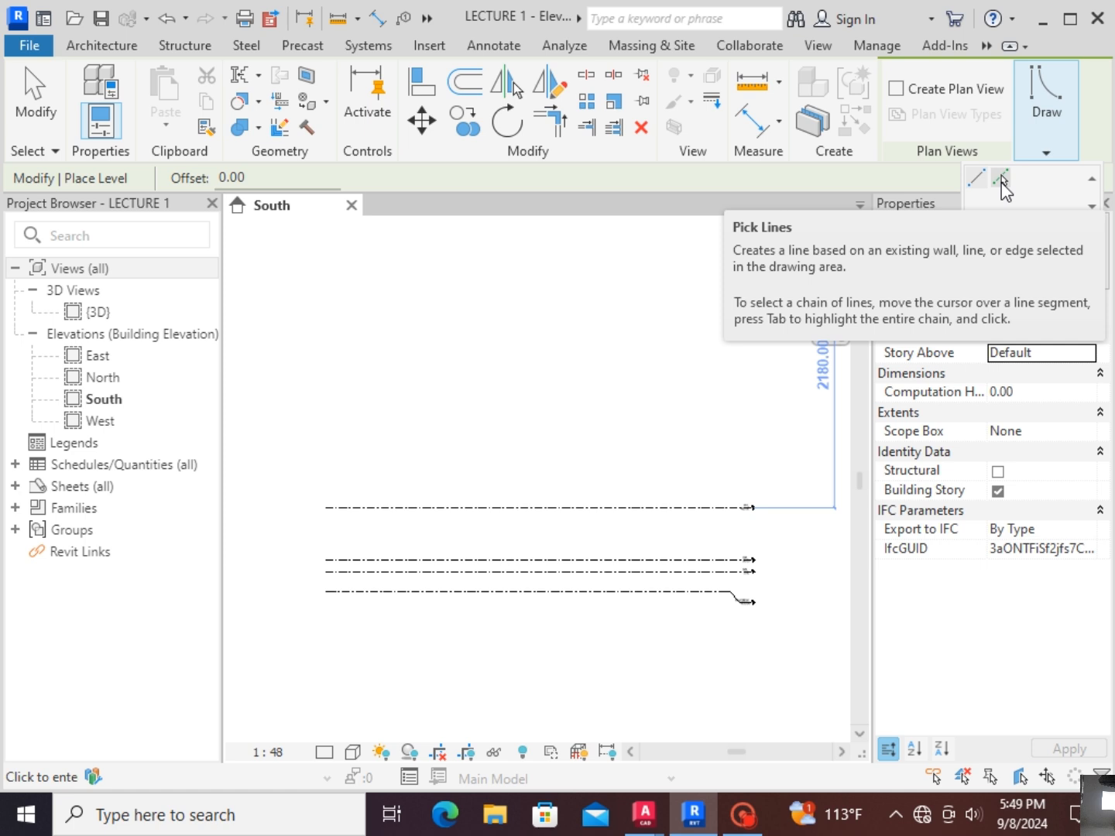
pyautogui.click(1002, 185)
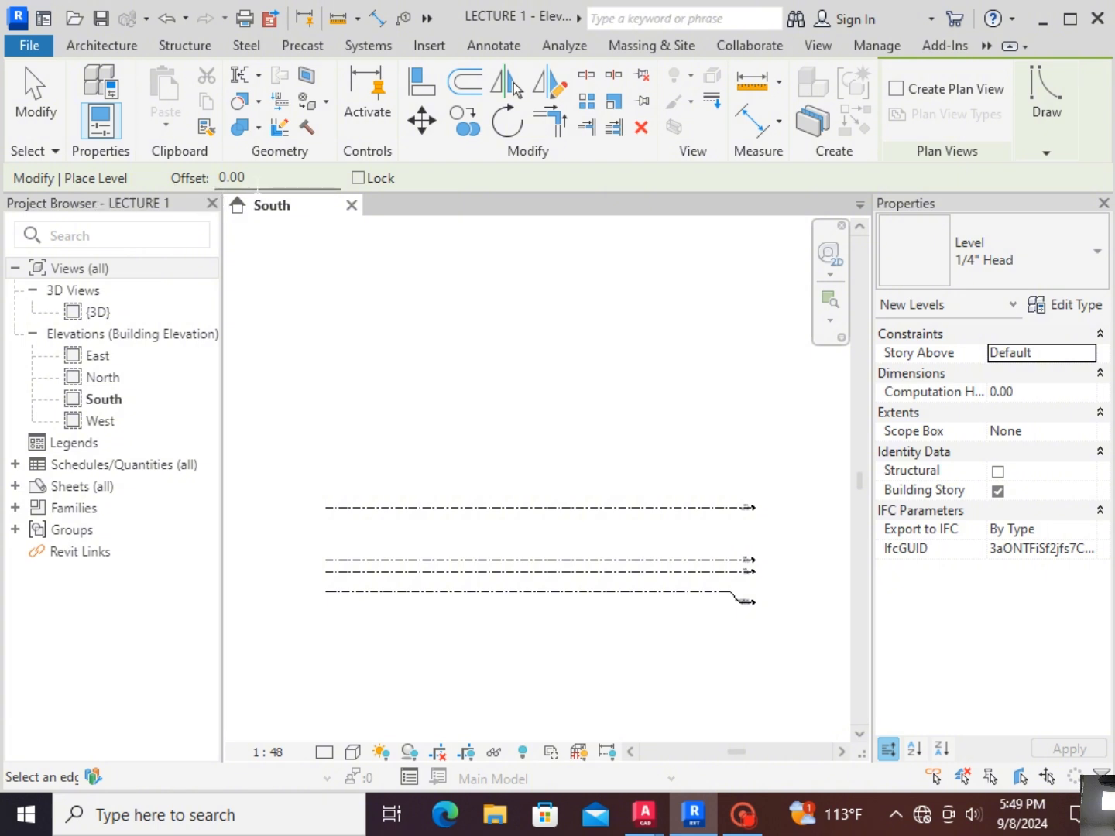
pyautogui.moveTo(258, 185); pyautogui.dragTo(219, 182)
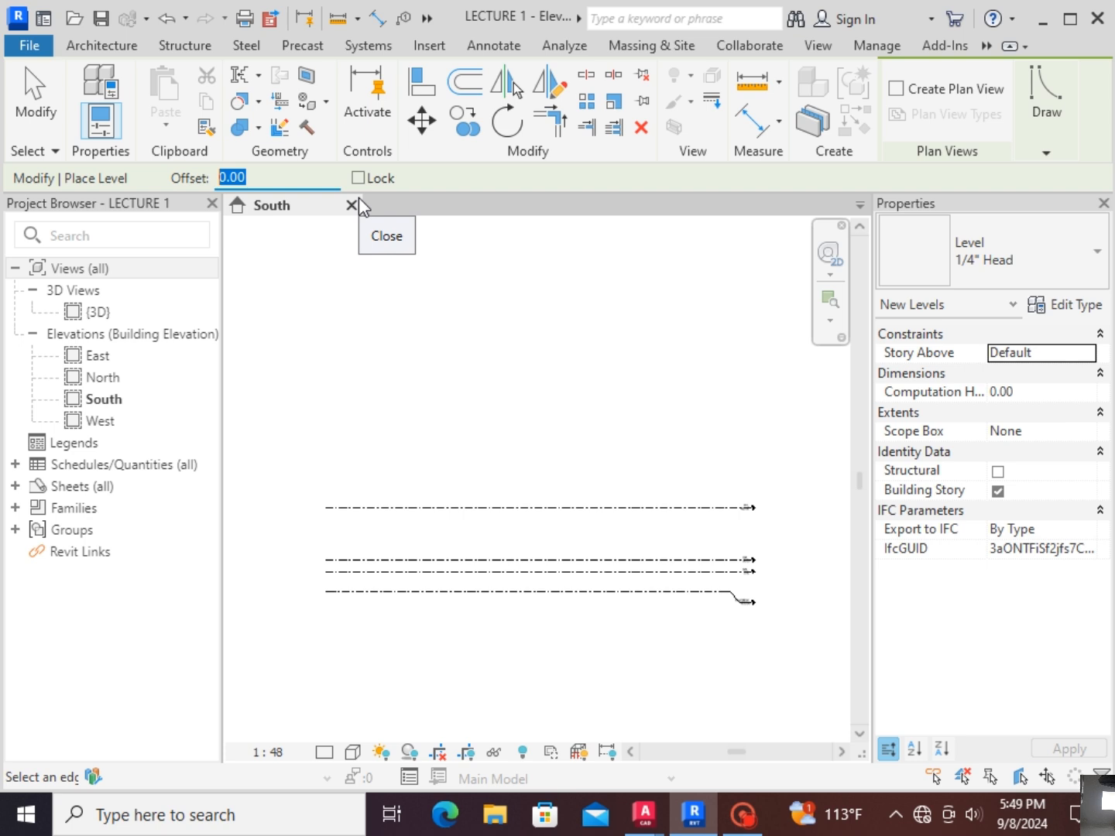
pyautogui.write('400')
pyautogui.press('Return')
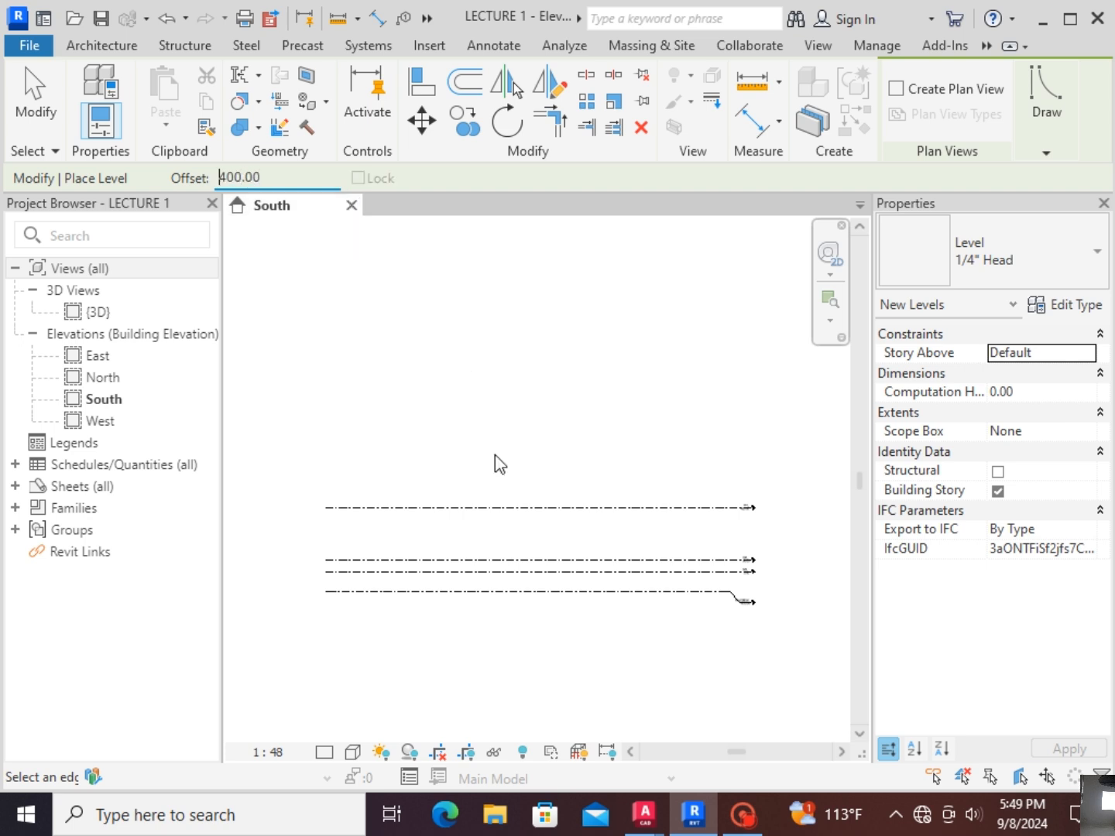
pyautogui.click(509, 509)
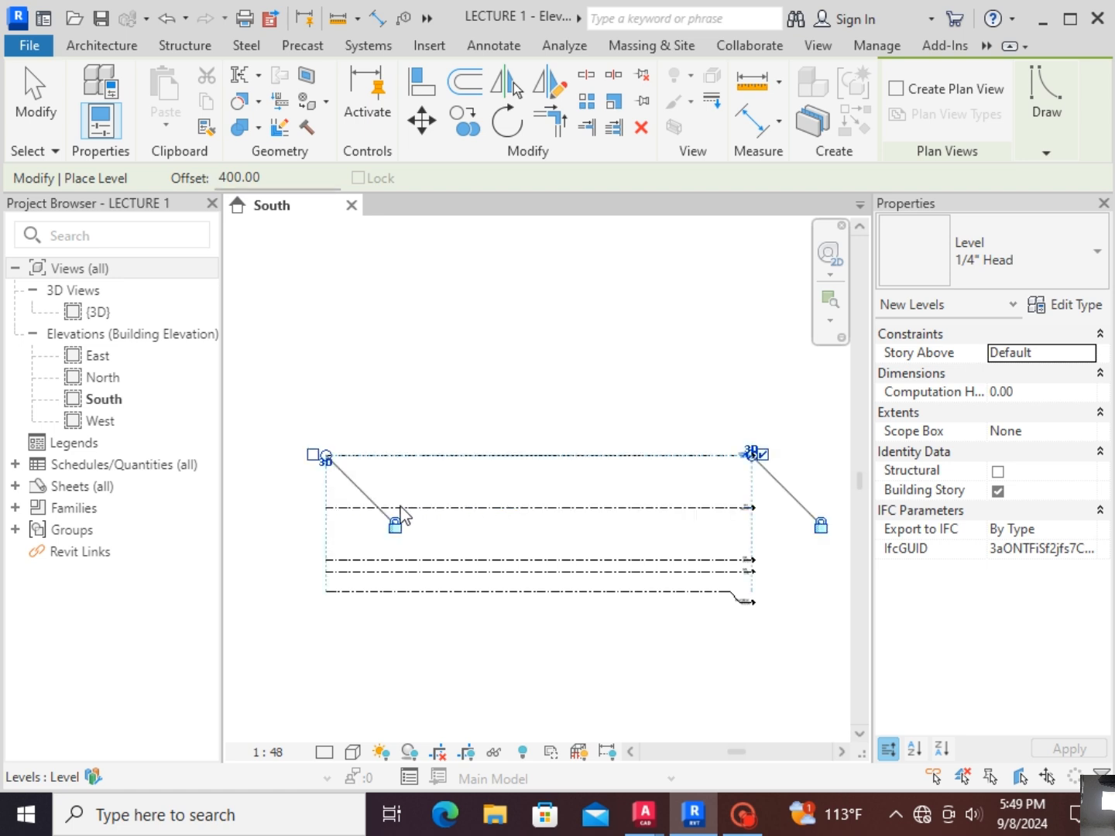
pyautogui.scroll(8, 766, 462)
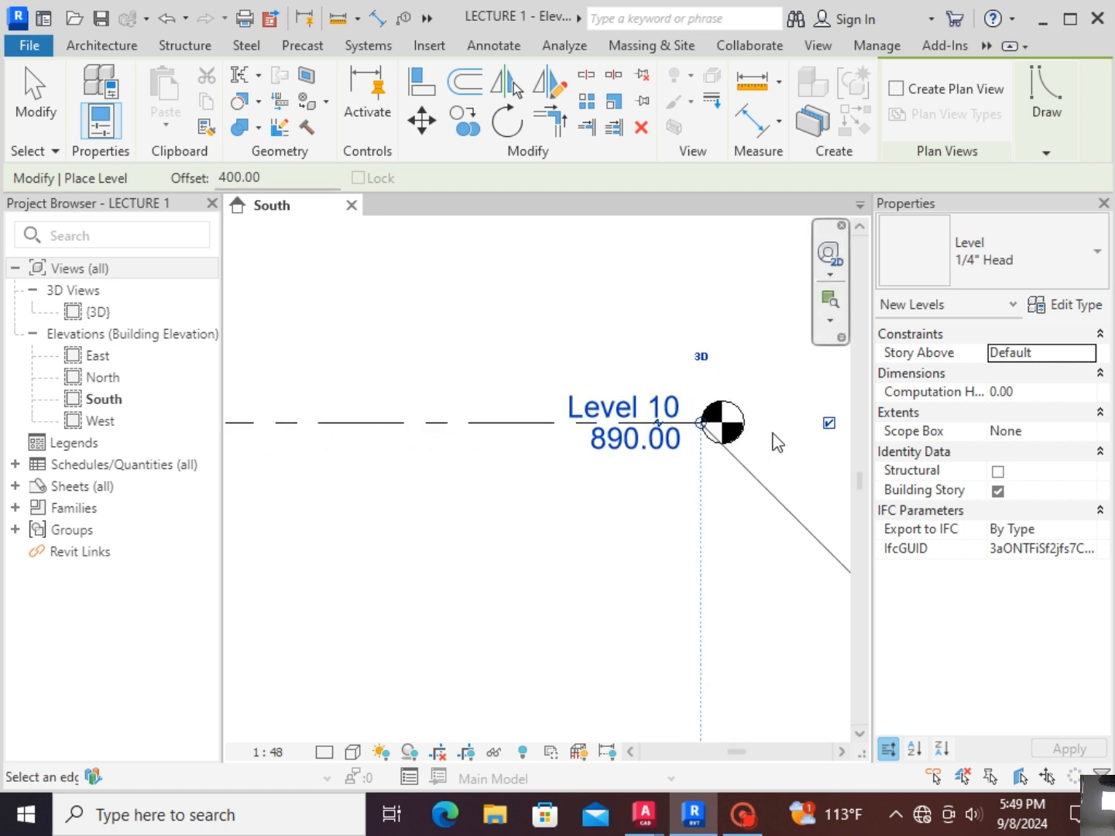
pyautogui.scroll(-5, 774, 443)
pyautogui.scroll(-4, 721, 463)
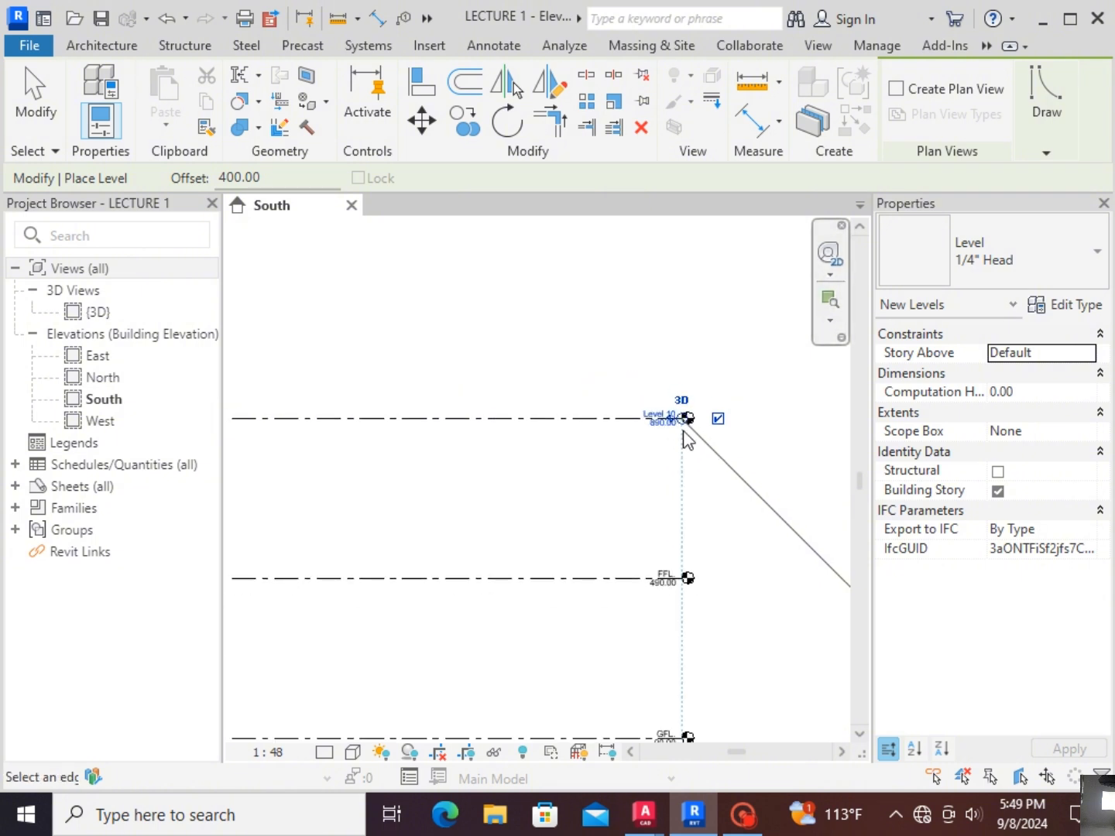
pyautogui.scroll(3, 684, 438)
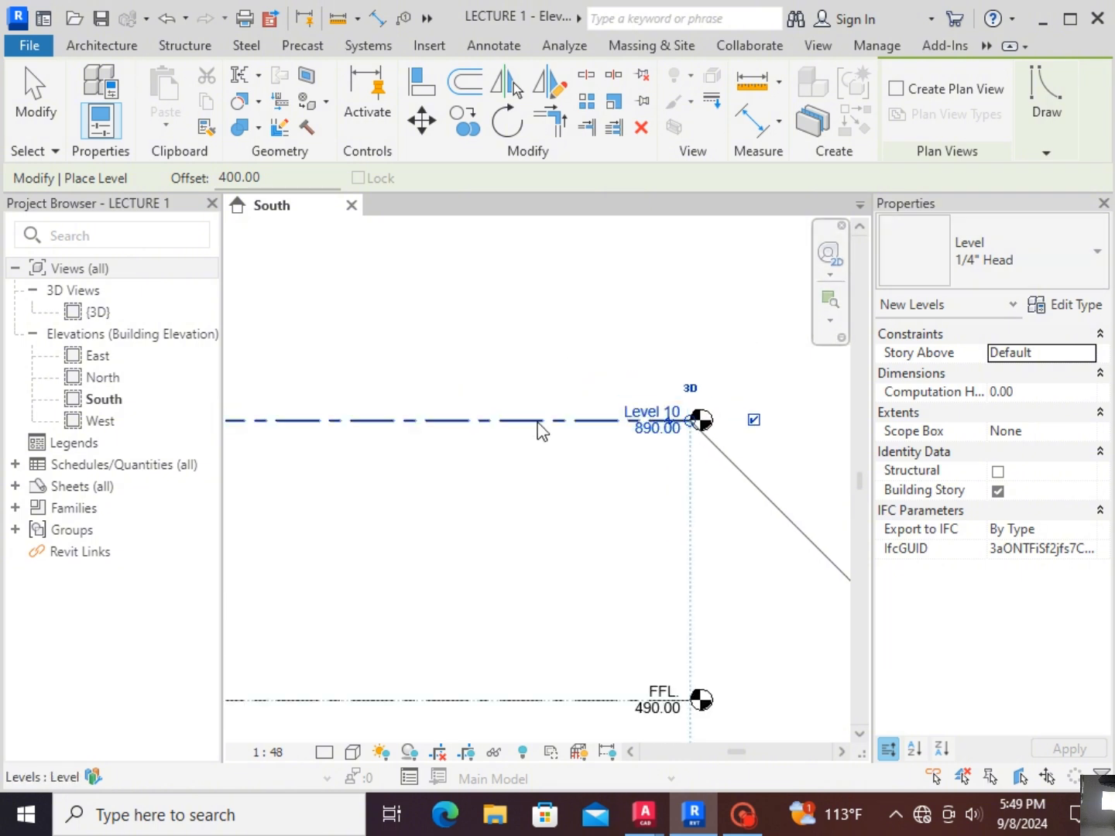
# Step: Create a further level 400 above the newly added top level with the same Pick Lines offset
pyautogui.scroll(-6, 581, 435)
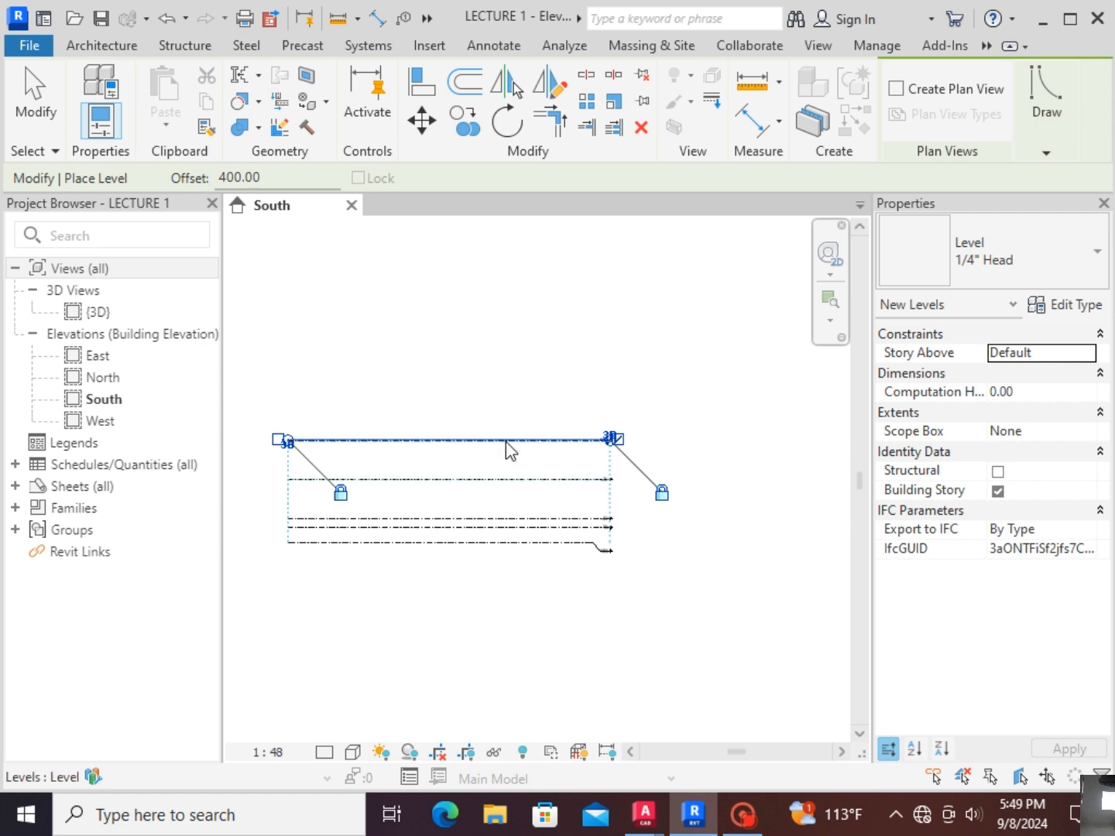
pyautogui.scroll(1, 395, 436)
pyautogui.scroll(2, 586, 442)
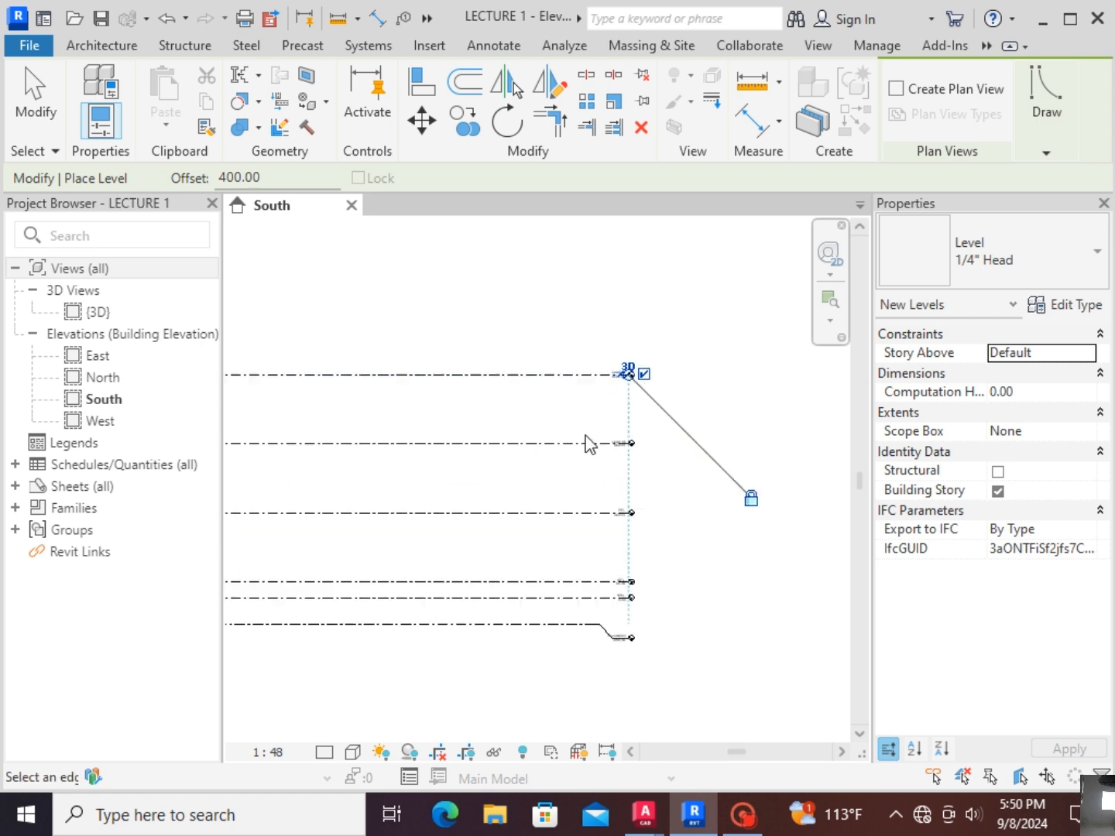
pyautogui.scroll(2, 632, 464)
pyautogui.press('Escape')
pyautogui.press('Escape')
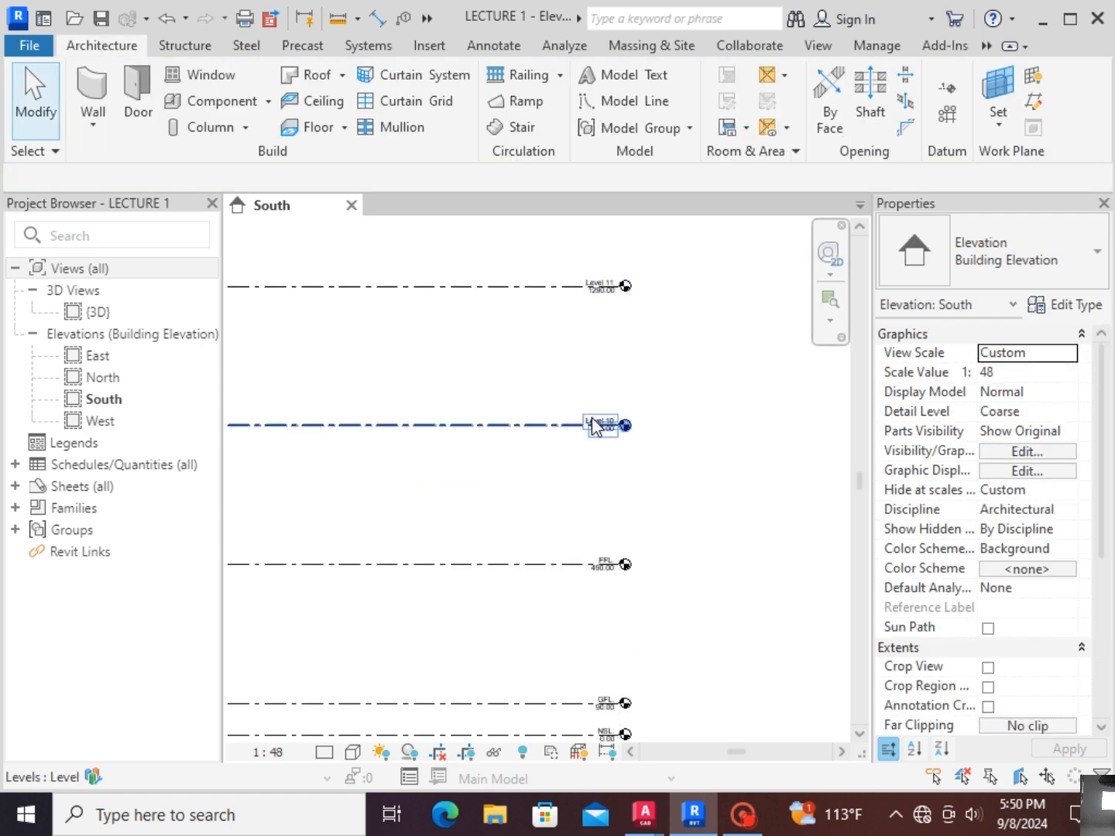
# Step: Rename the new level directly above FFL. as SFL
pyautogui.click(595, 426)
pyautogui.click(597, 424)
pyautogui.write('SFL')
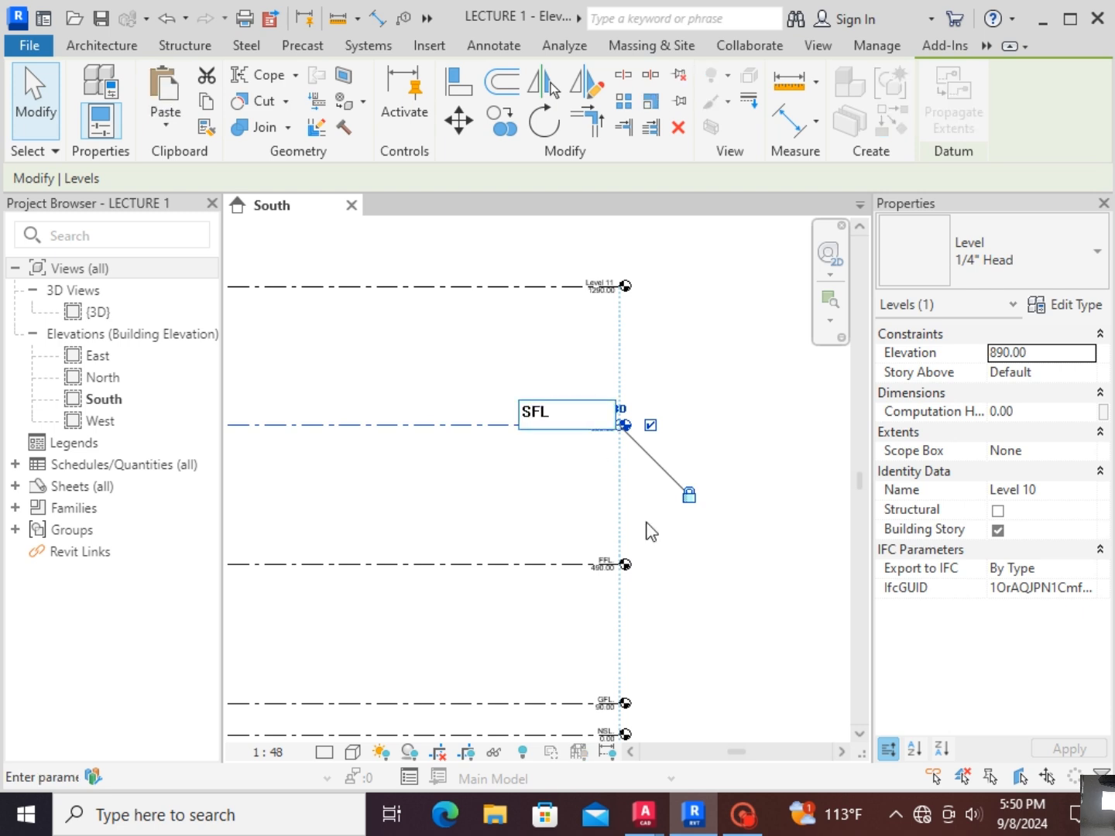
pyautogui.press('Return')
# Step: Rename the topmost level above SFL as R.L
pyautogui.scroll(1, 609, 301)
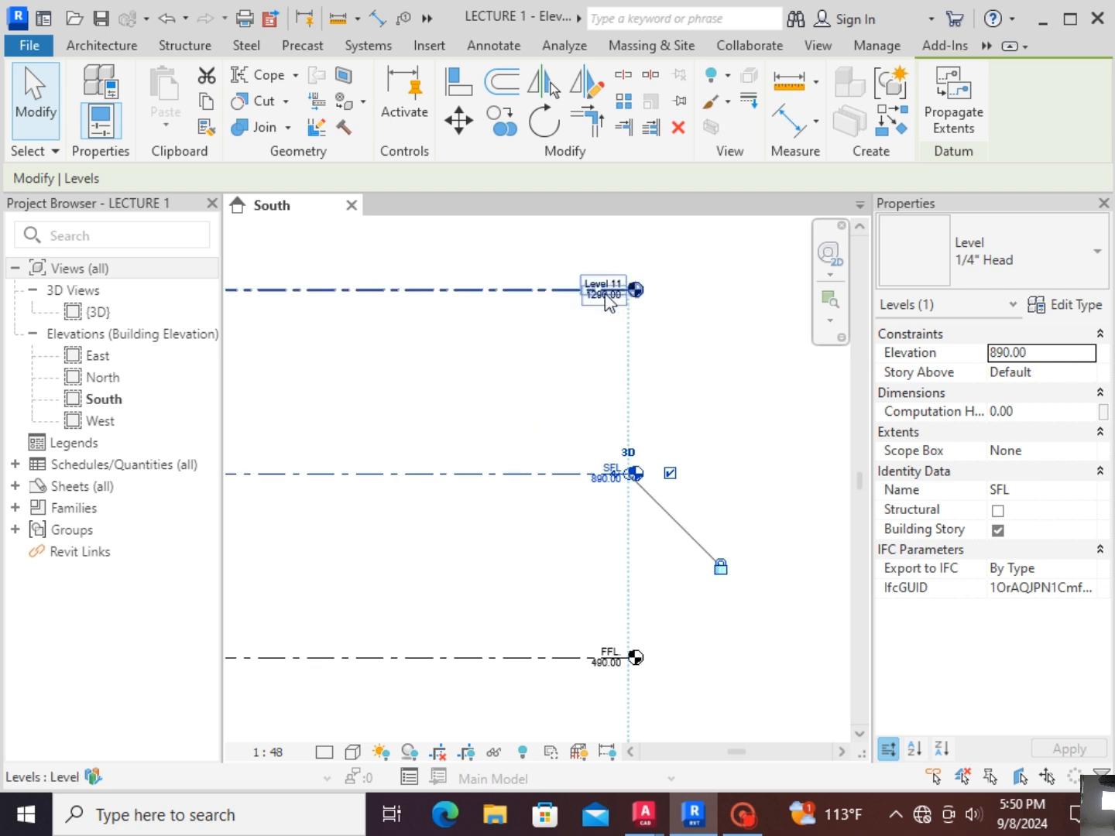
pyautogui.doubleClick(604, 292)
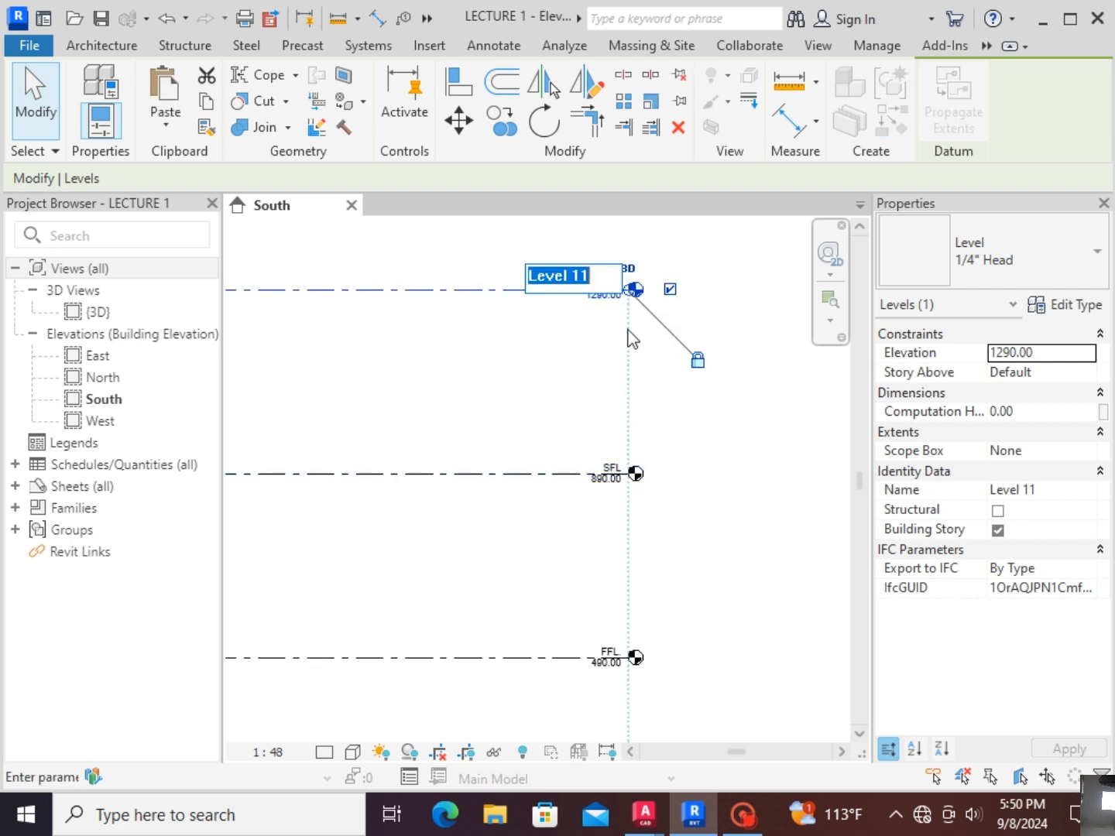
pyautogui.write('R')
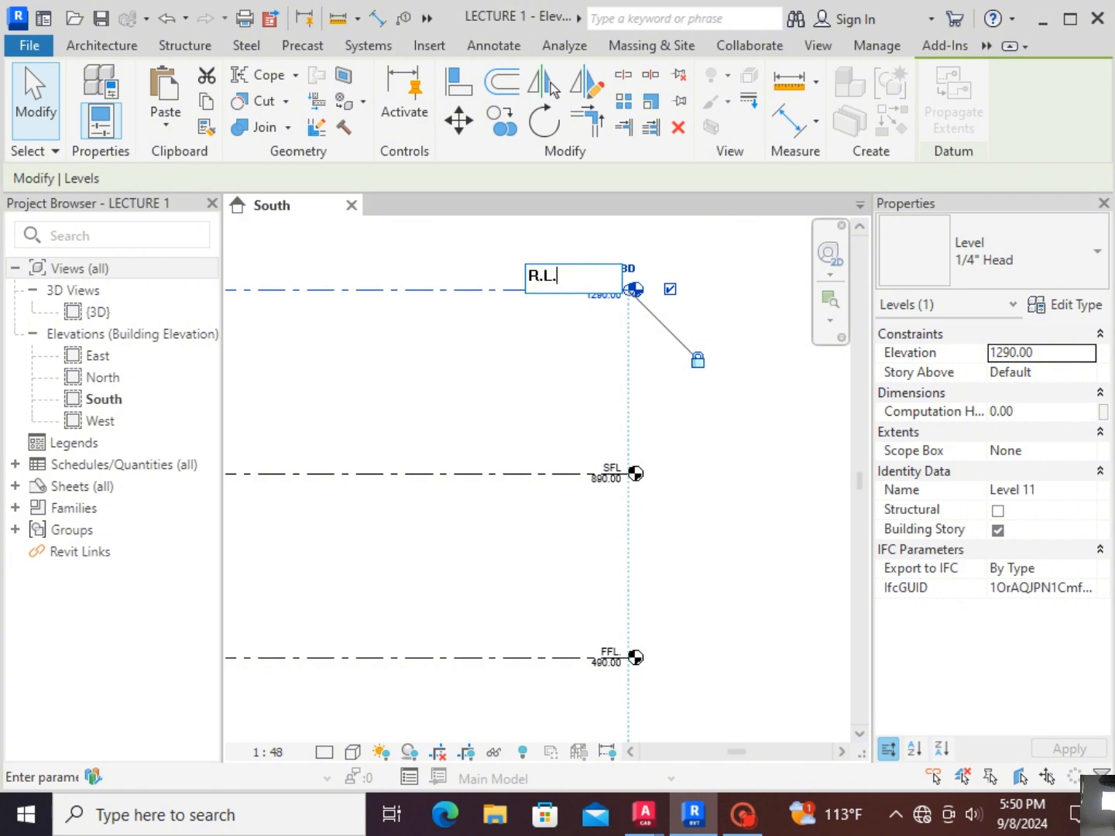
pyautogui.write('.L.')
pyautogui.press('Return')
# Step: Set the R.L. level's distance above the SFL level to 350
pyautogui.scroll(-4, 760, 500)
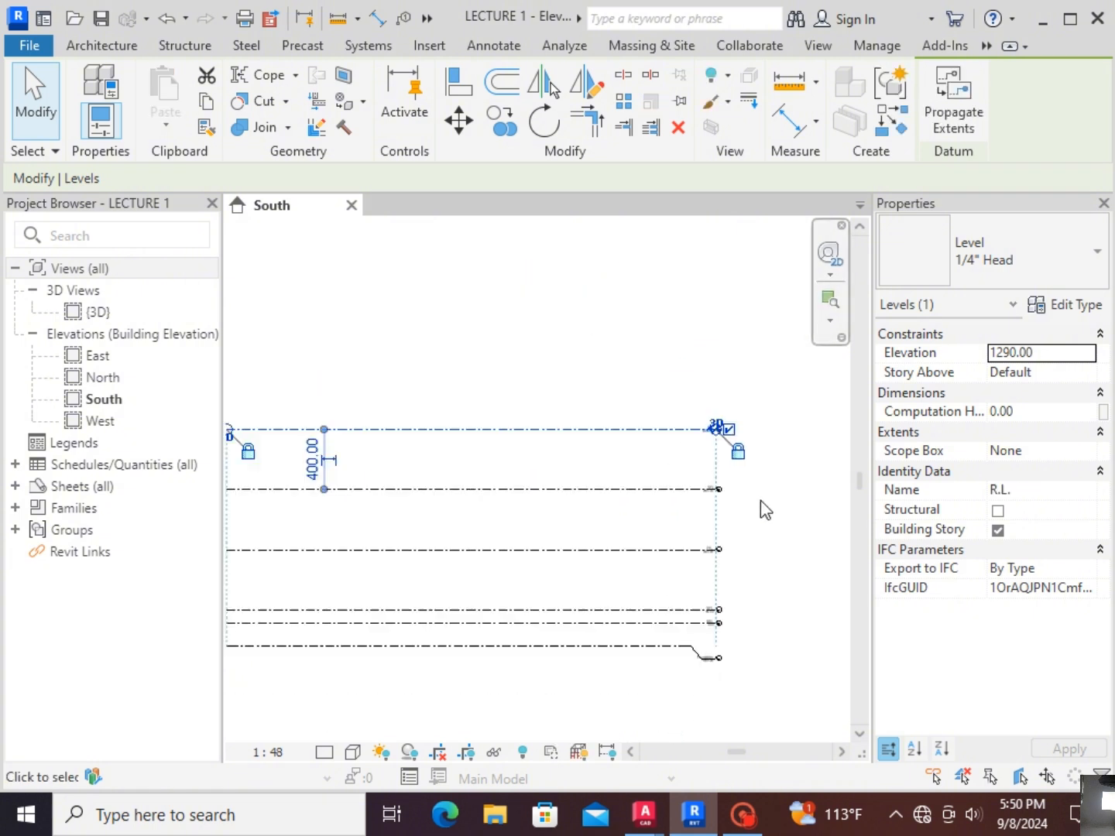
pyautogui.scroll(2, 640, 510)
pyautogui.click(570, 465)
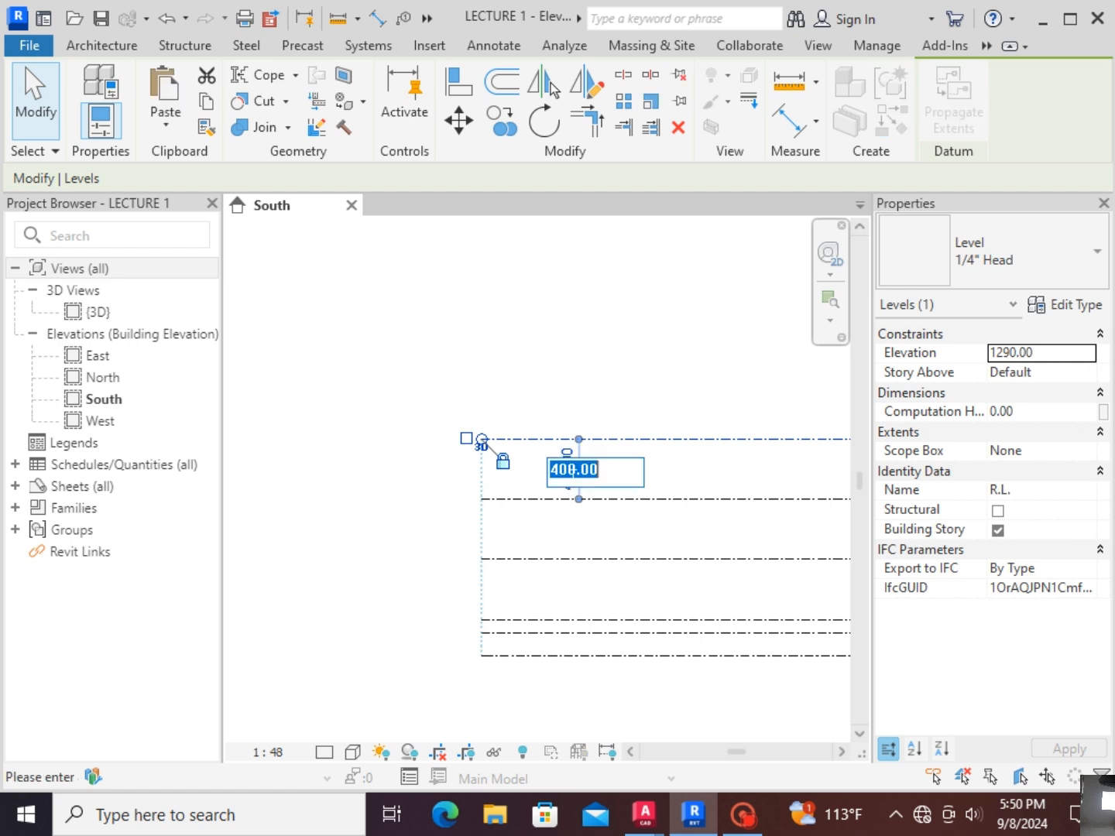
pyautogui.write('350')
pyautogui.press('Return')
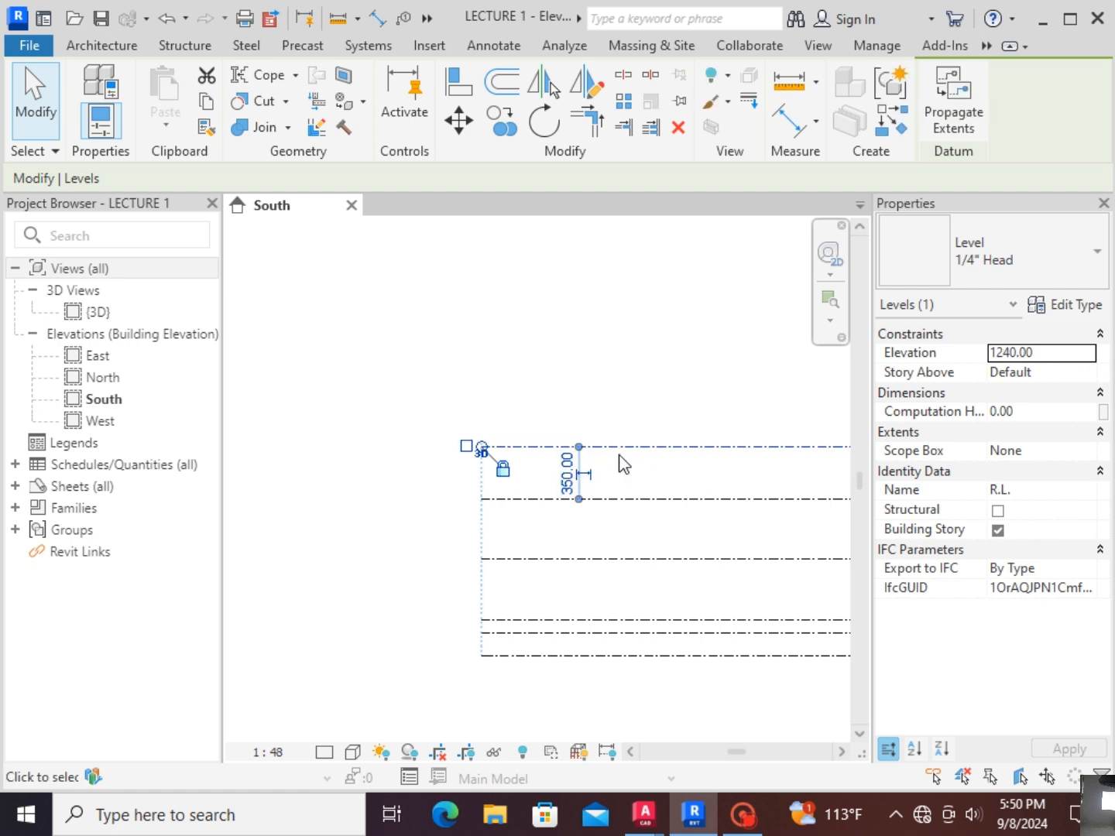
pyautogui.click(627, 337)
# Step: Check the names and elevations of all the levels in the South elevation, from R.L. down to Foundation
pyautogui.scroll(-2, 484, 399)
pyautogui.scroll(5, 605, 418)
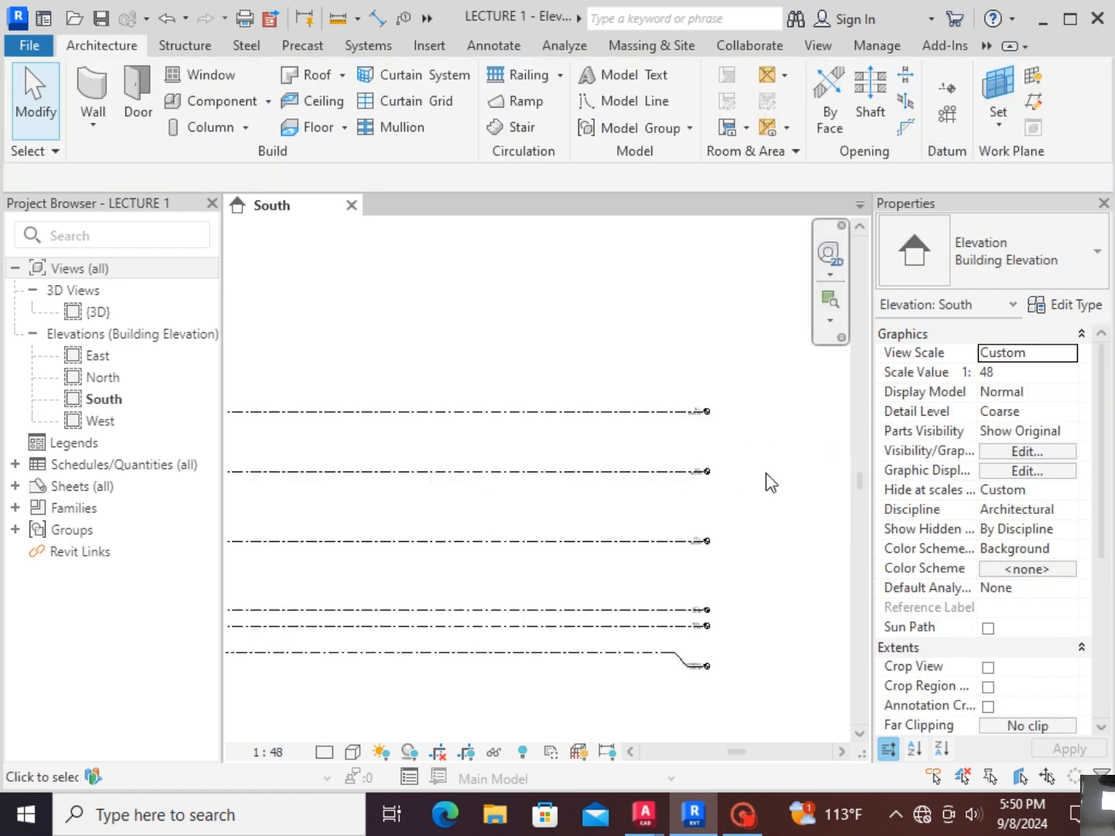
pyautogui.scroll(3, 761, 372)
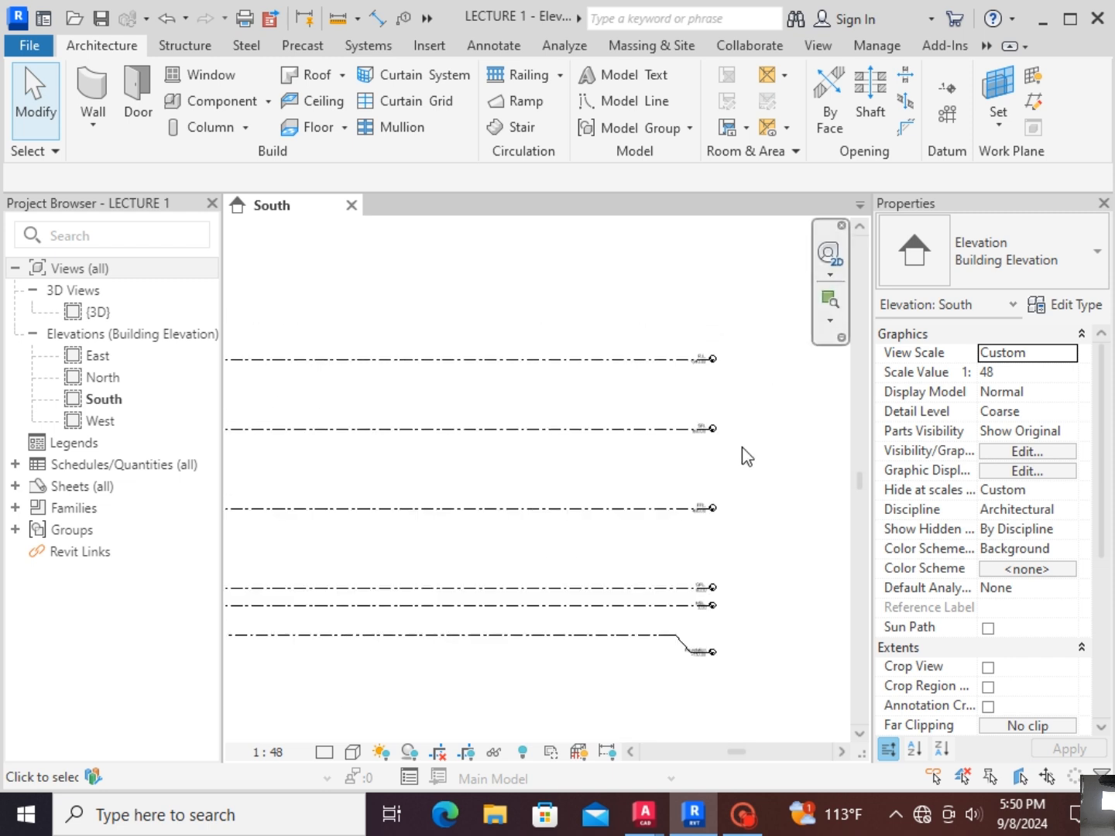
pyautogui.scroll(2, 737, 386)
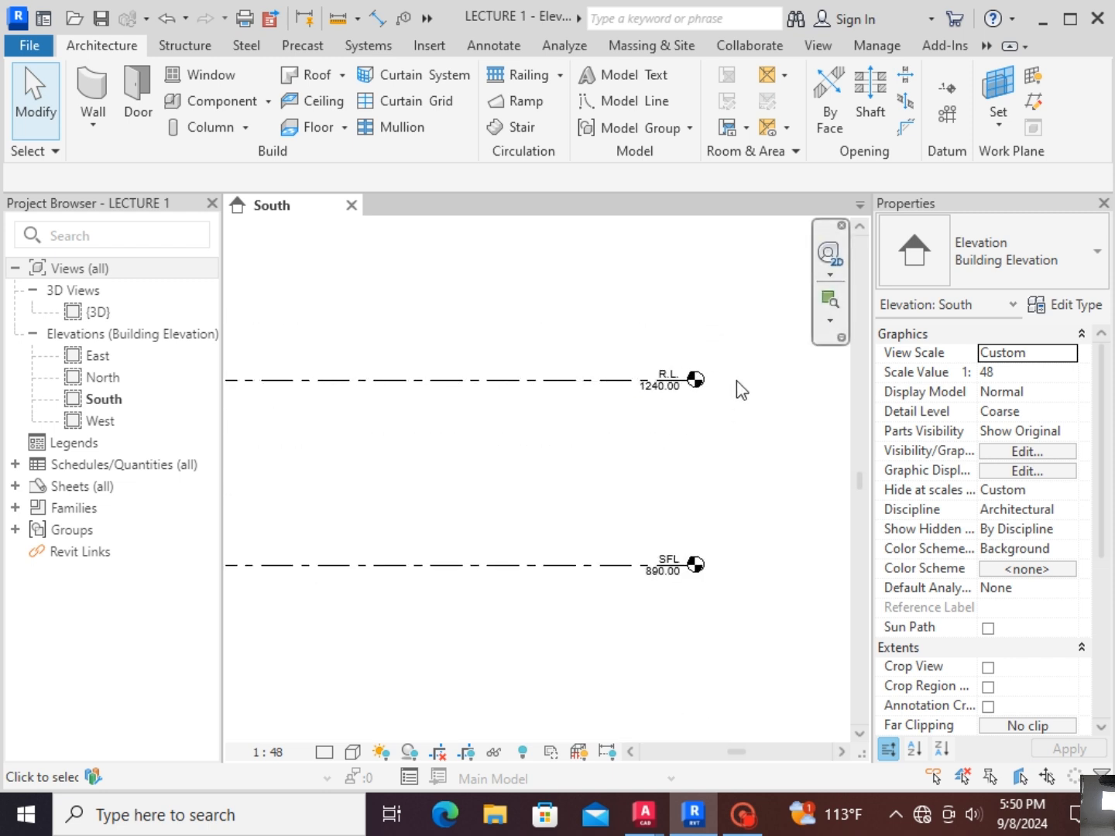
pyautogui.scroll(-4, 741, 389)
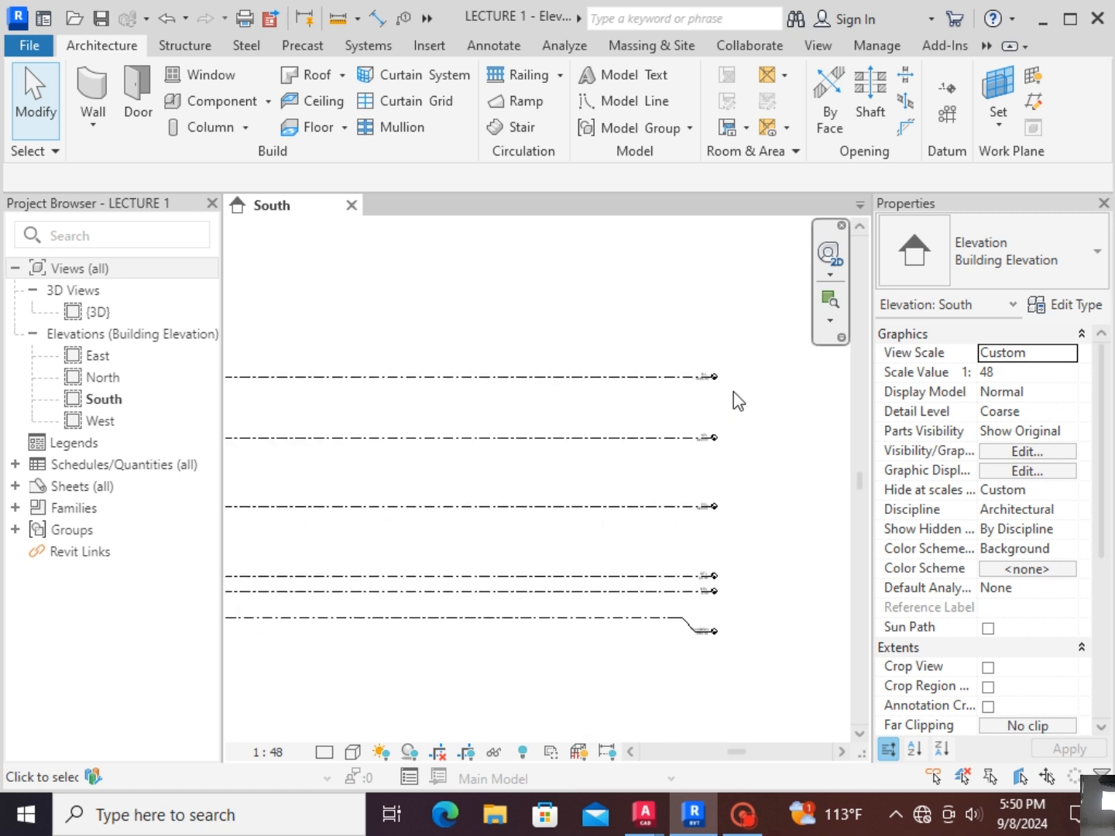
pyautogui.scroll(5, 689, 627)
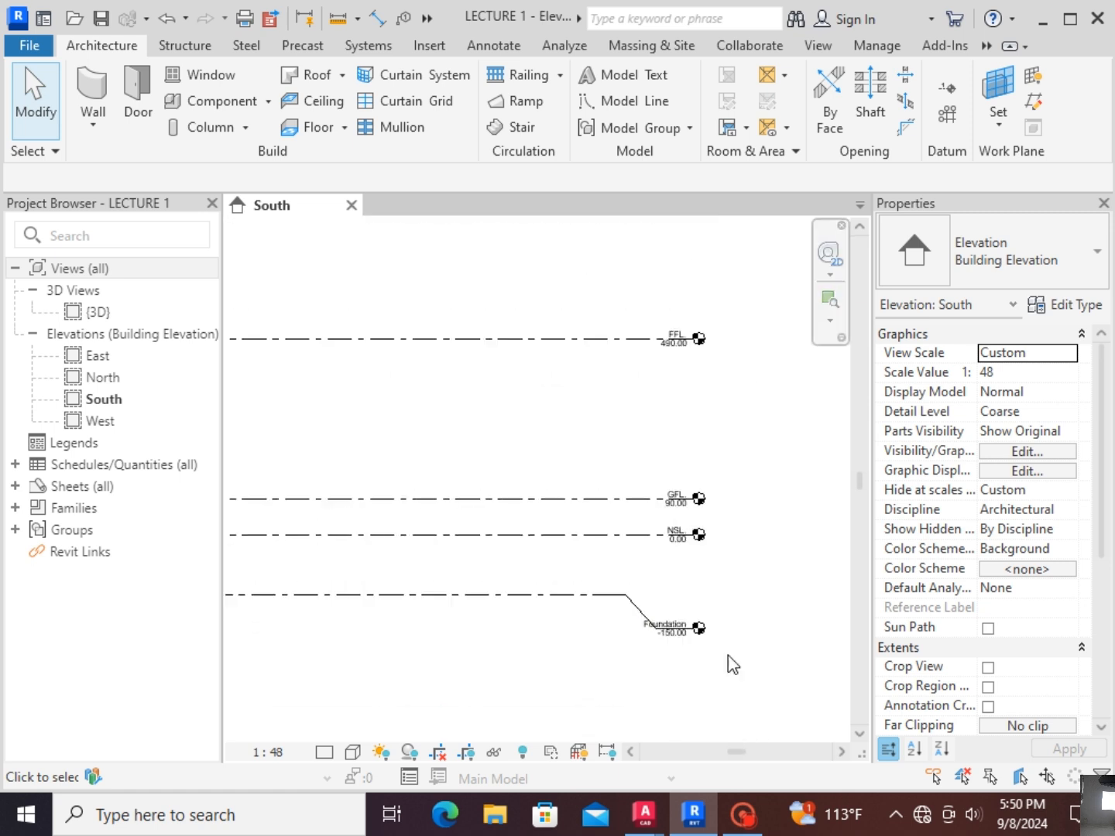
pyautogui.scroll(2, 707, 613)
pyautogui.scroll(-2, 709, 610)
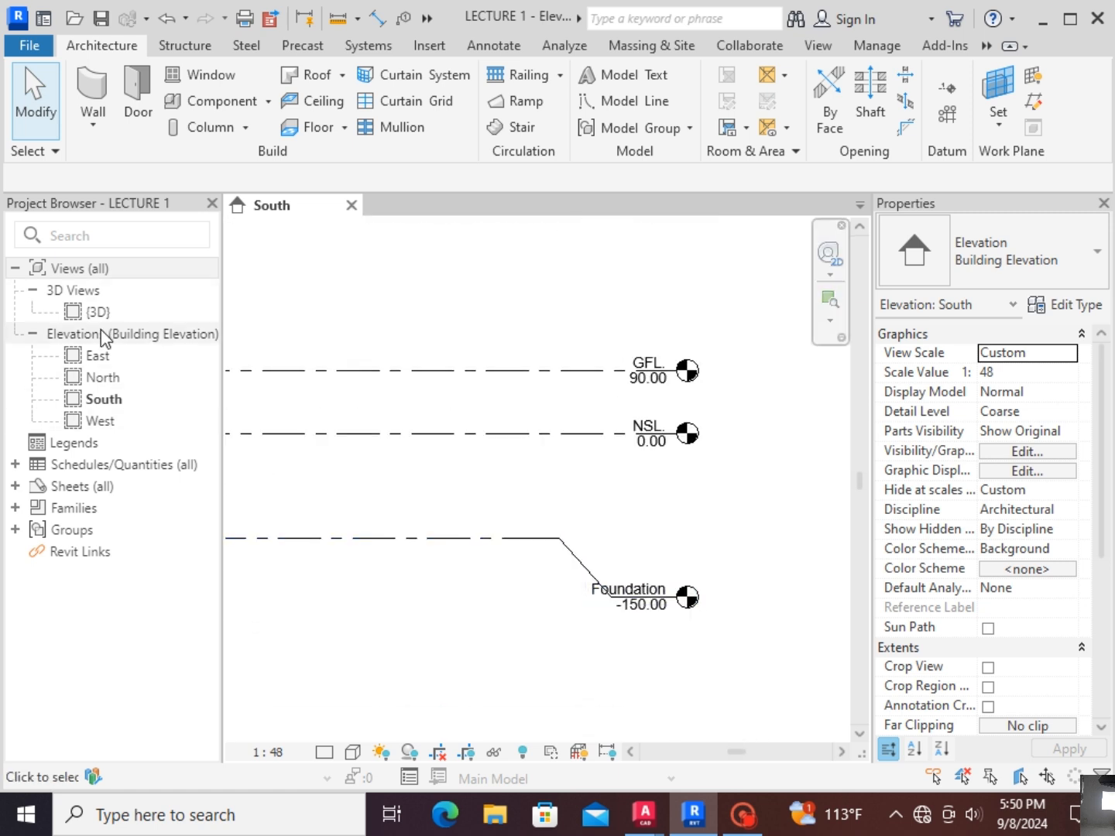
pyautogui.scroll(-5, 649, 599)
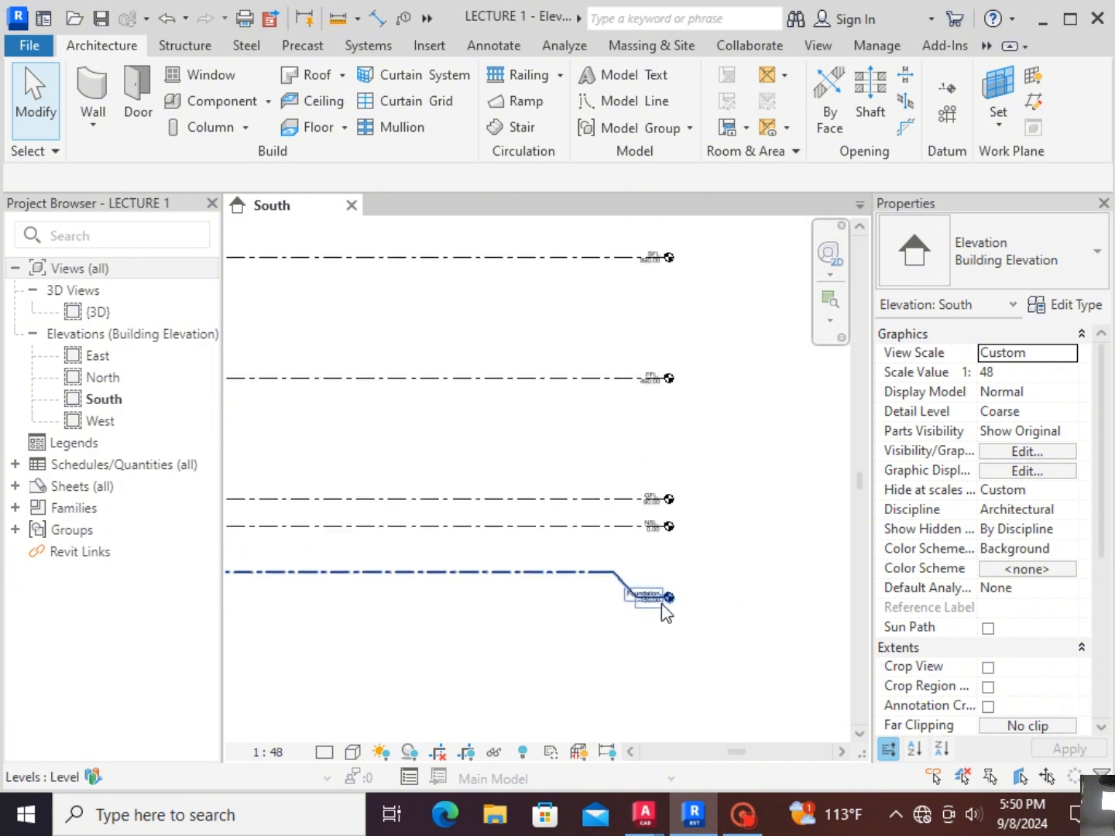
pyautogui.scroll(-2, 701, 608)
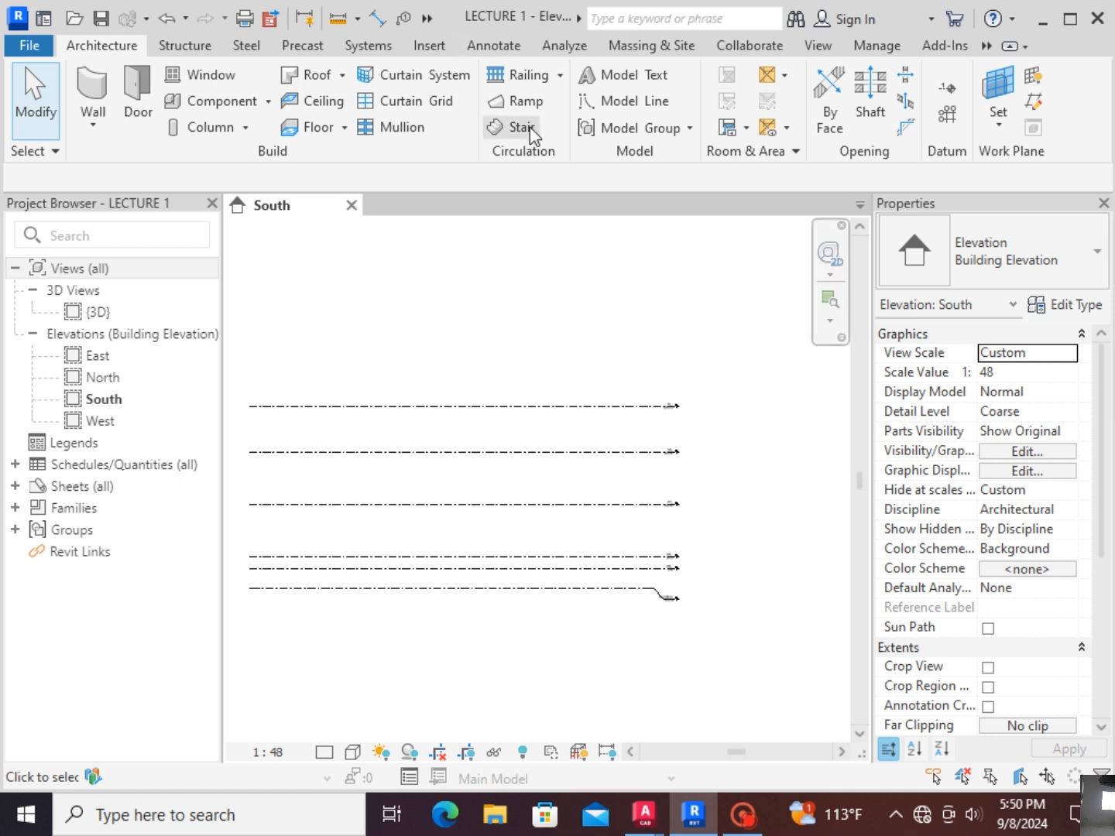
pyautogui.scroll(4, 467, 413)
pyautogui.scroll(-3, 275, 401)
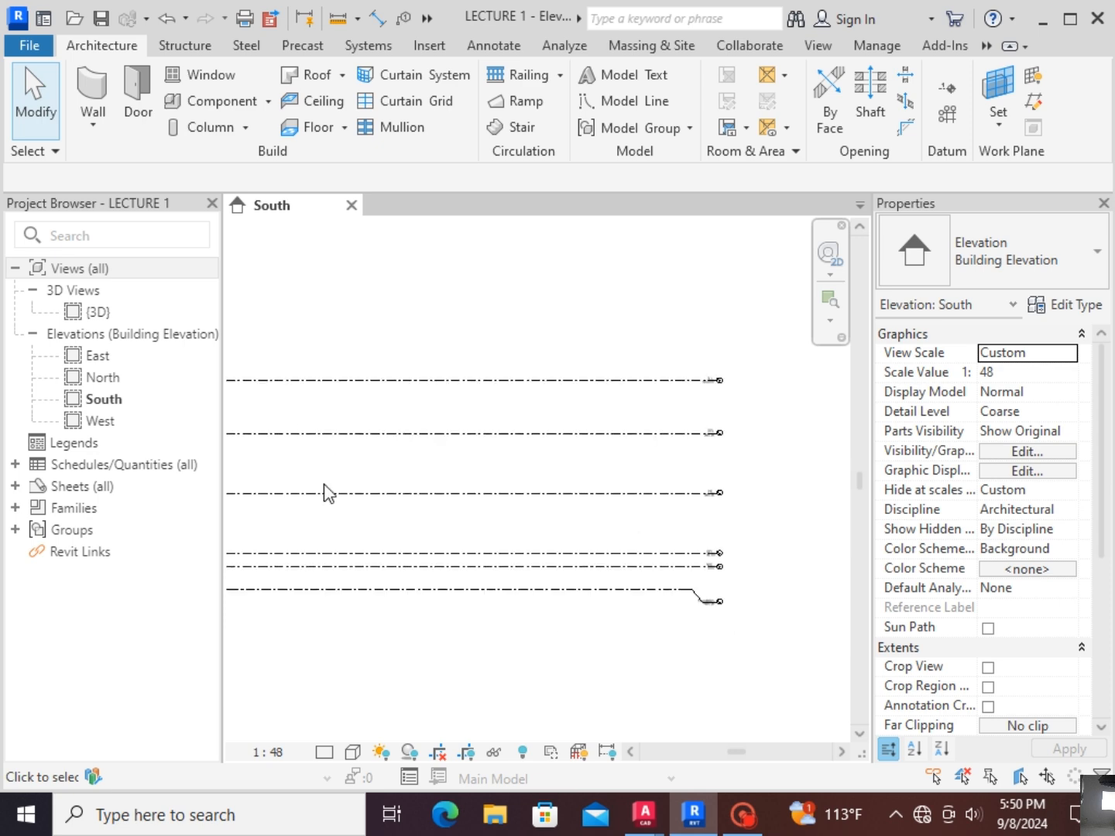
pyautogui.scroll(-3, 655, 434)
pyautogui.scroll(4, 320, 540)
pyautogui.moveTo(530, 247); pyautogui.dragTo(351, 604)
pyautogui.click(485, 596)
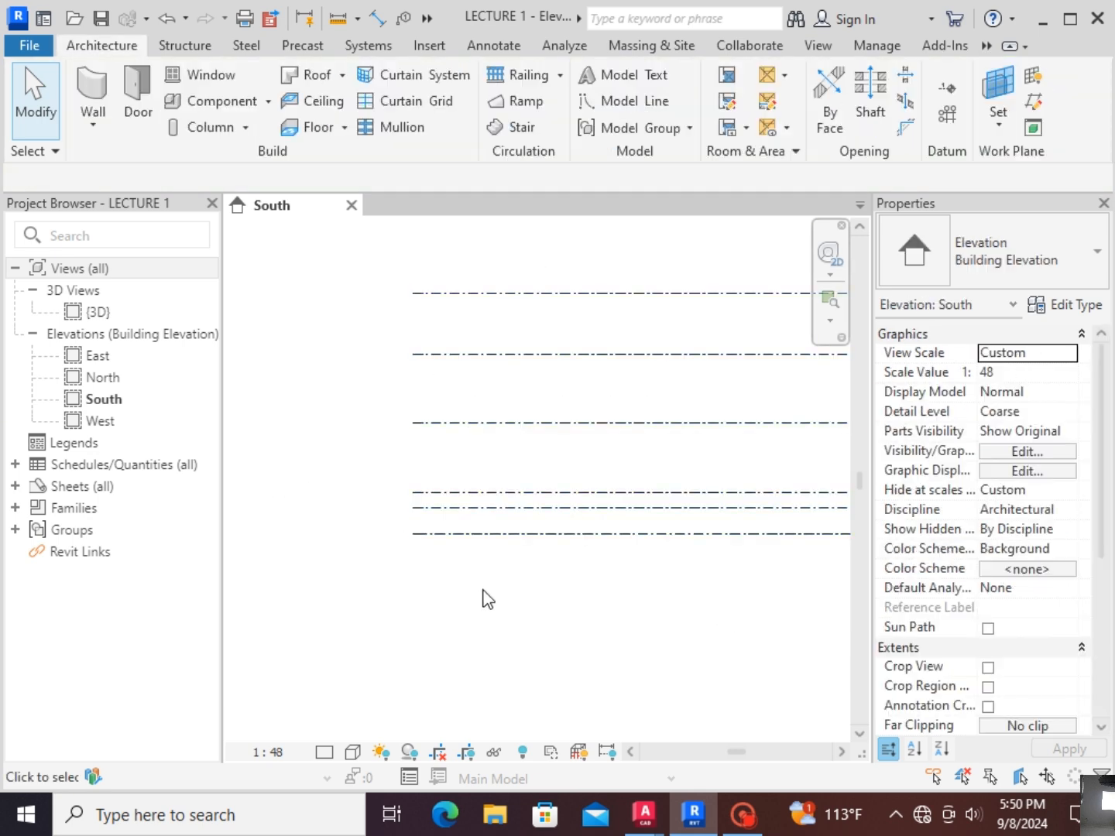
pyautogui.click(438, 540)
pyautogui.click(586, 603)
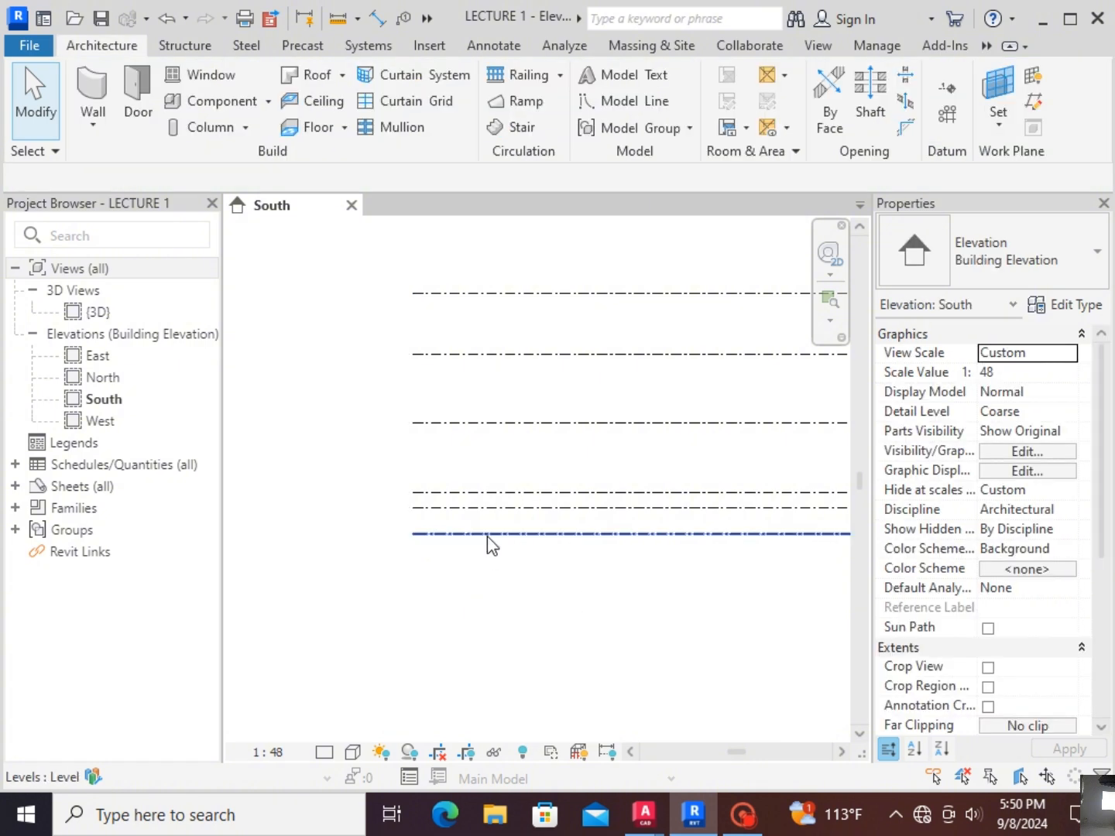
# Step: Lengthen all the aligned level lines by stretching the left end of the Foundation level outward
pyautogui.click(411, 536)
pyautogui.moveTo(414, 535); pyautogui.dragTo(303, 533)
pyautogui.scroll(-4, 446, 524)
pyautogui.scroll(2, 391, 532)
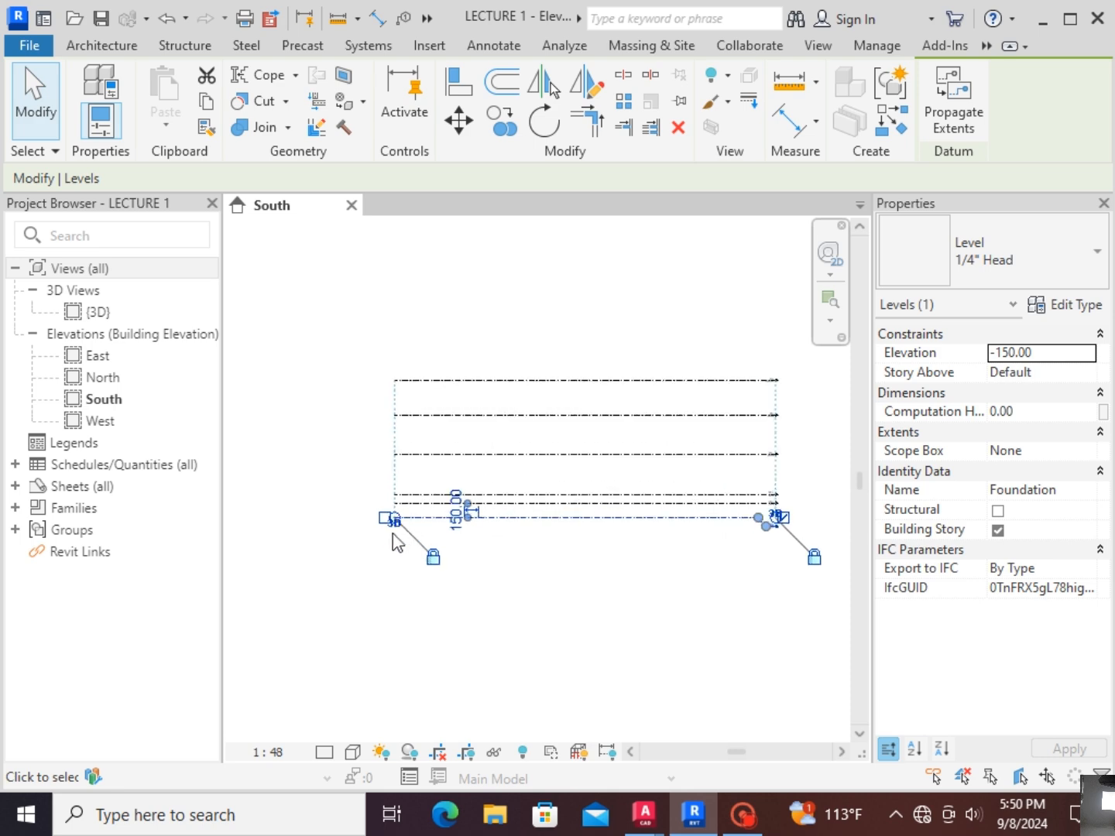
pyautogui.moveTo(391, 523); pyautogui.dragTo(270, 522)
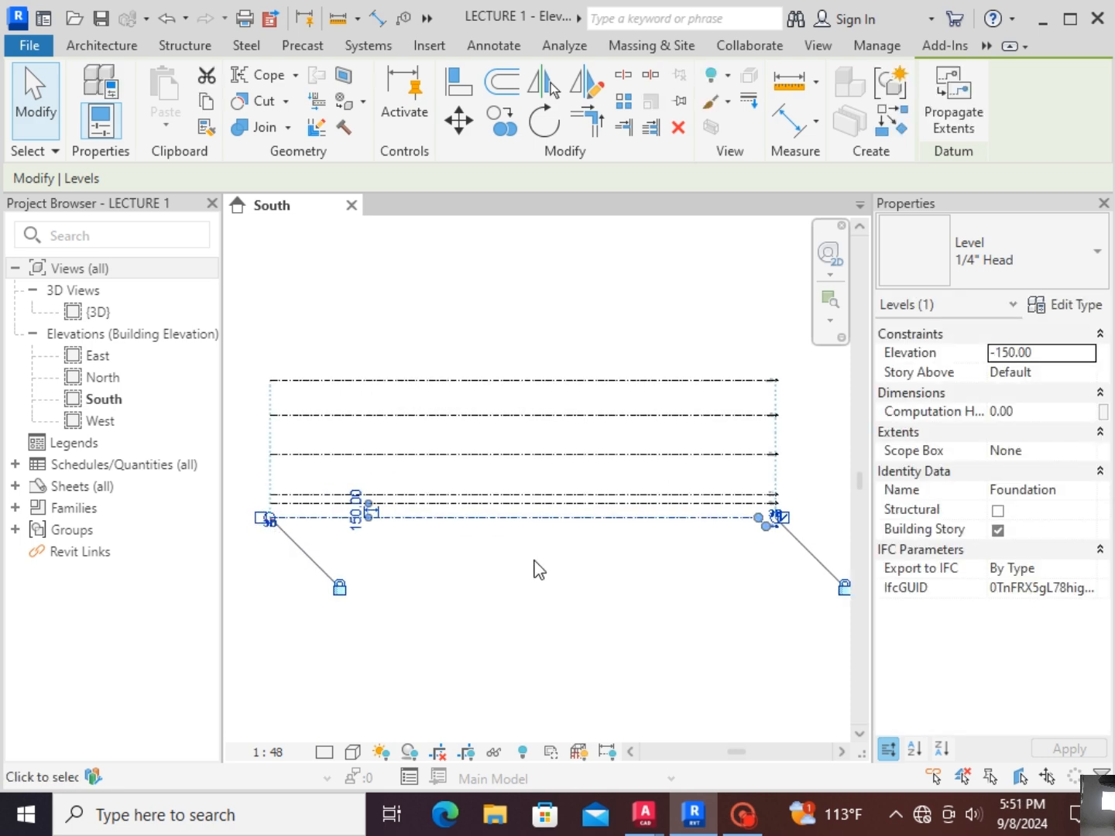
pyautogui.click(569, 579)
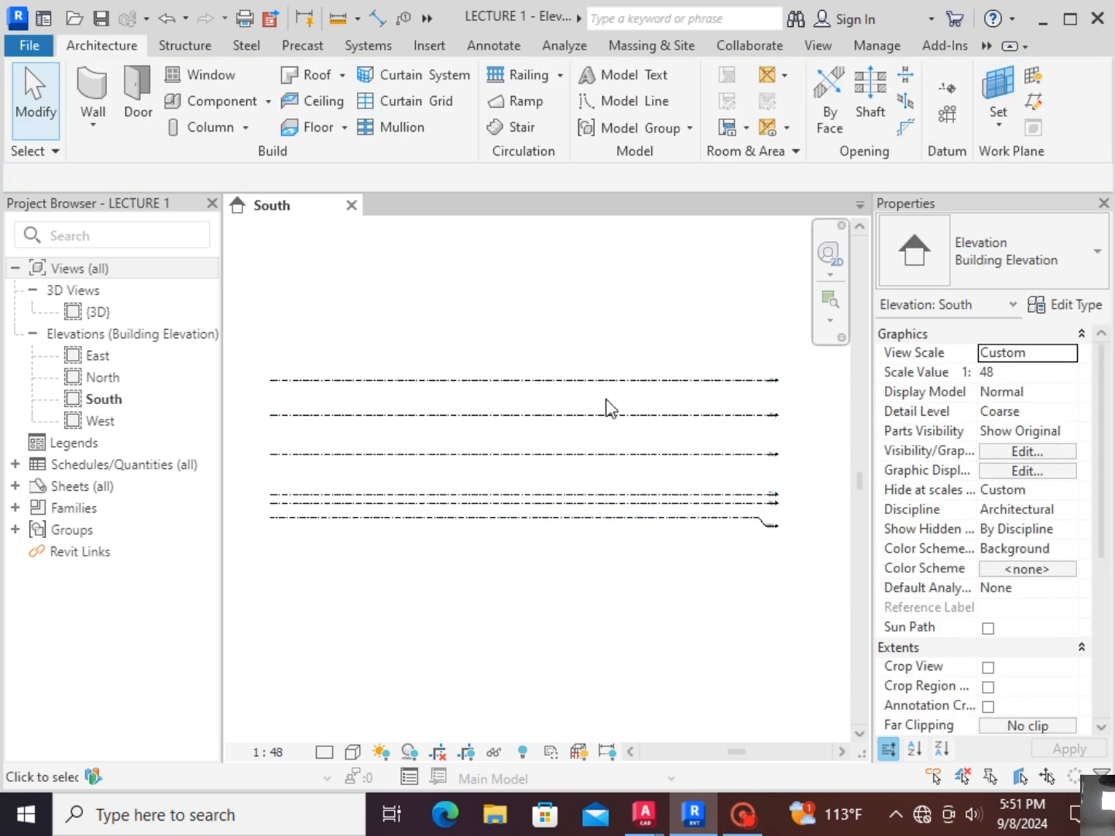
# Step: Show the level head, with its name and elevation, at the left end of the R.L. level line as well
pyautogui.click(582, 380)
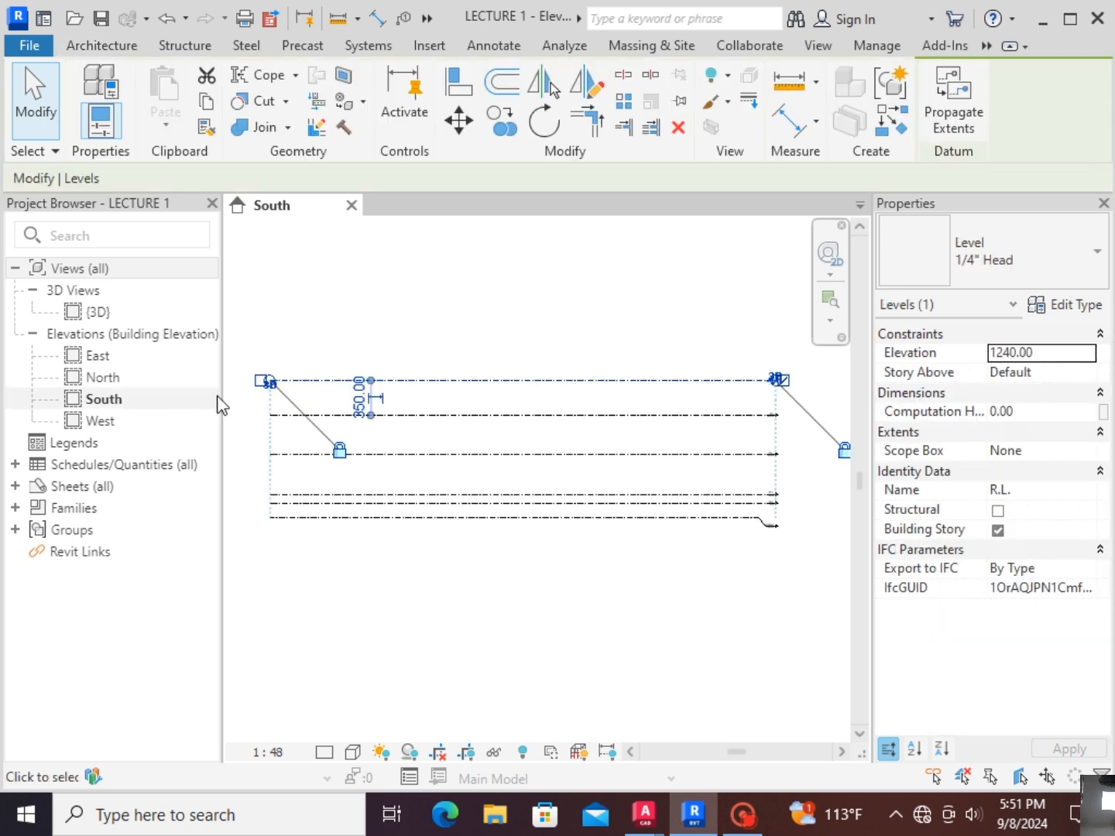
pyautogui.scroll(4, 259, 391)
pyautogui.scroll(2, 332, 422)
pyautogui.scroll(-2, 422, 438)
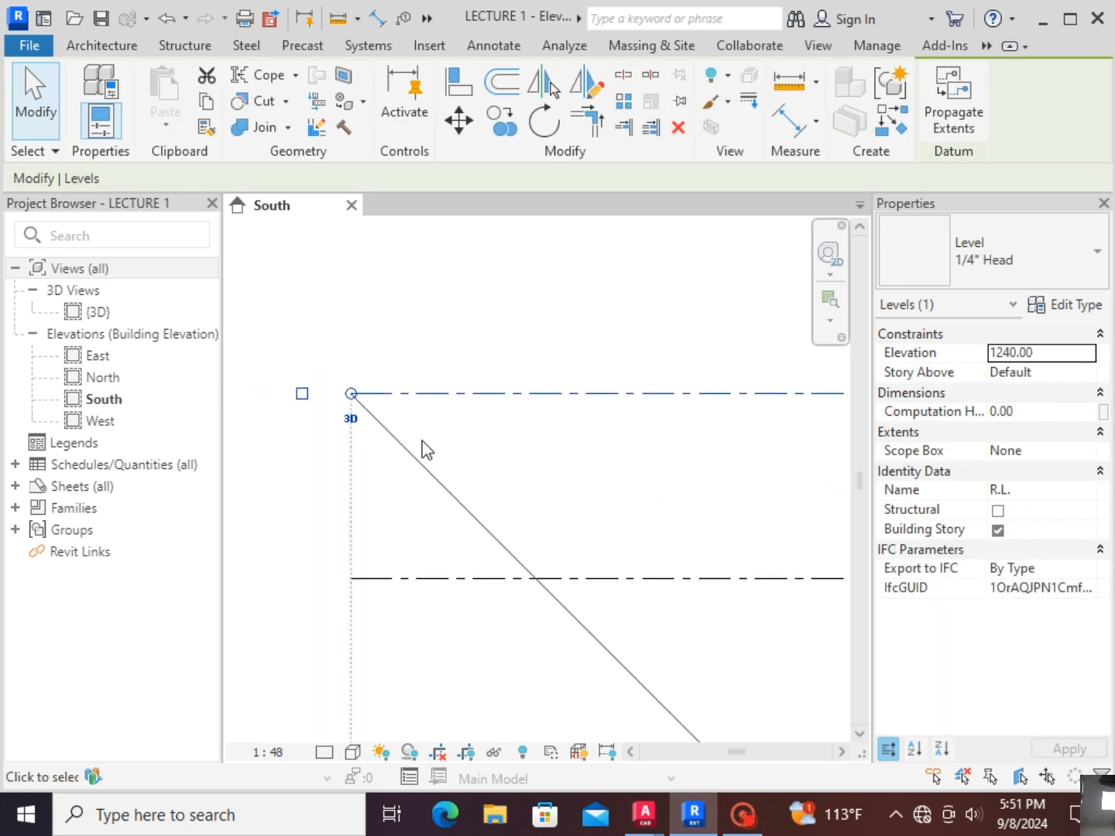
pyautogui.click(302, 394)
pyautogui.scroll(3, 320, 404)
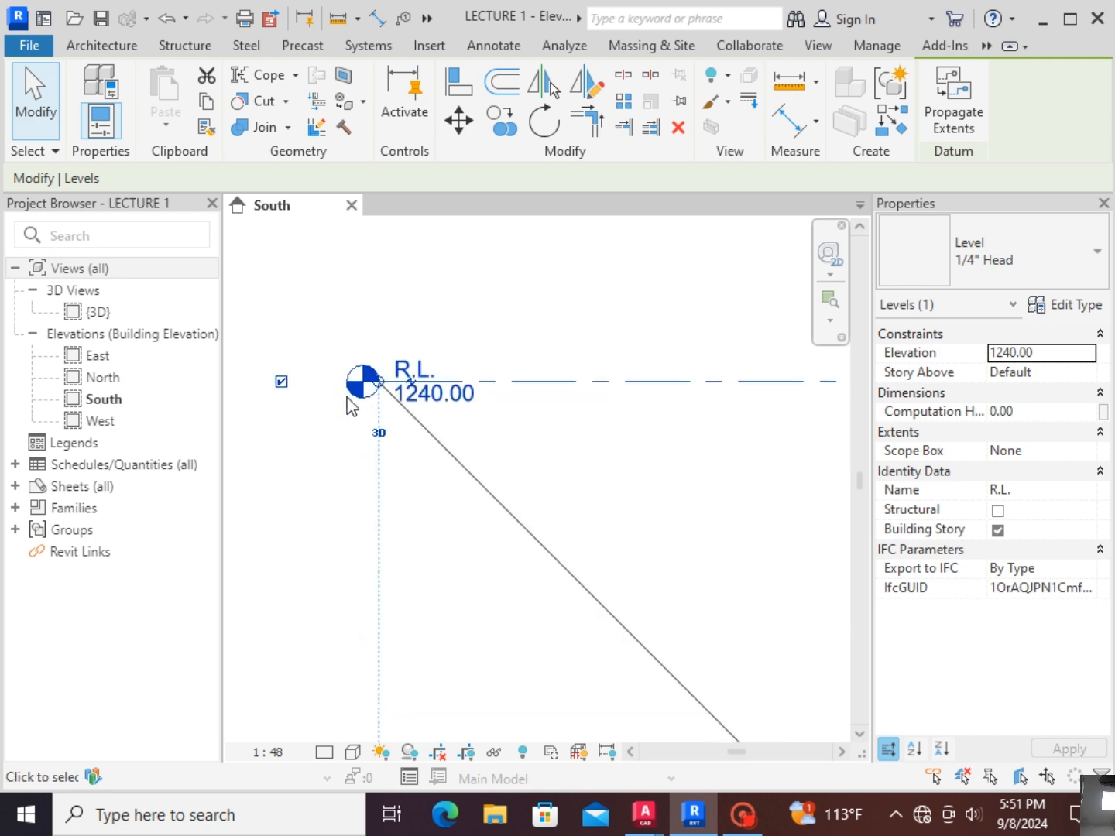
pyautogui.click(440, 311)
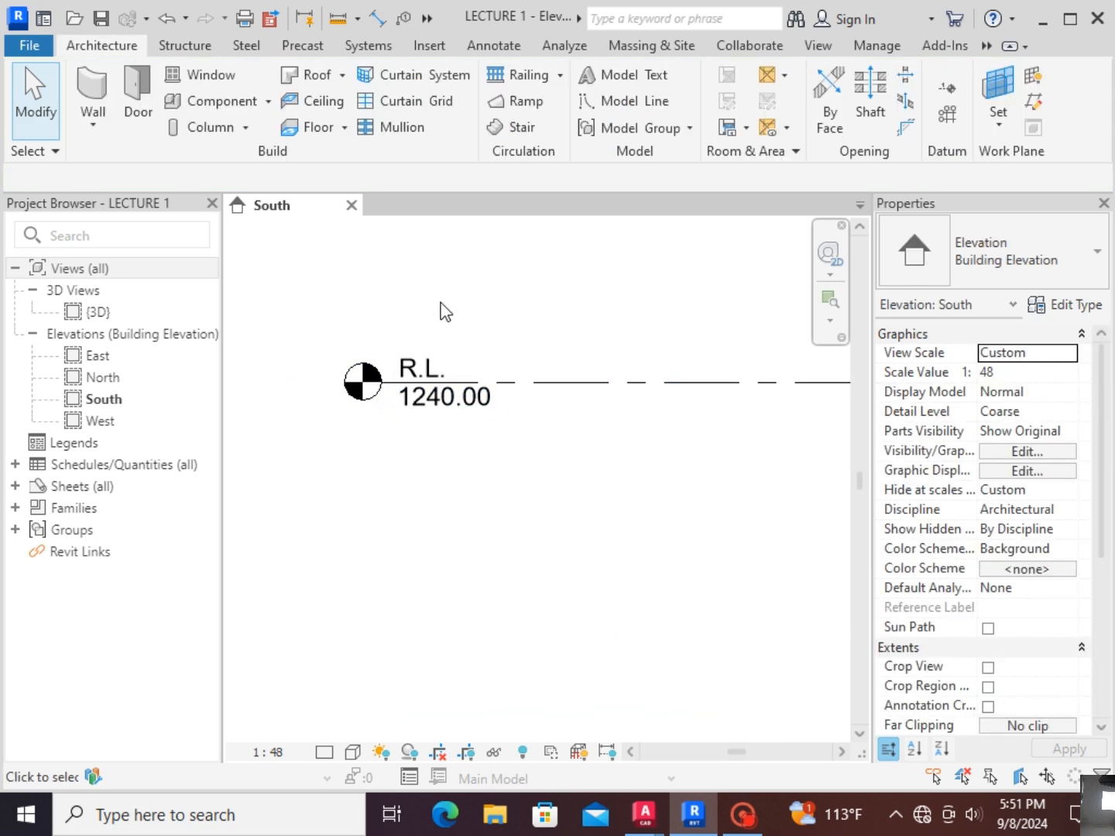
# Step: Show the level heads at the left ends of the SFL and FFL. level lines too
pyautogui.scroll(-4, 428, 332)
pyautogui.scroll(-2, 421, 455)
pyautogui.click(453, 444)
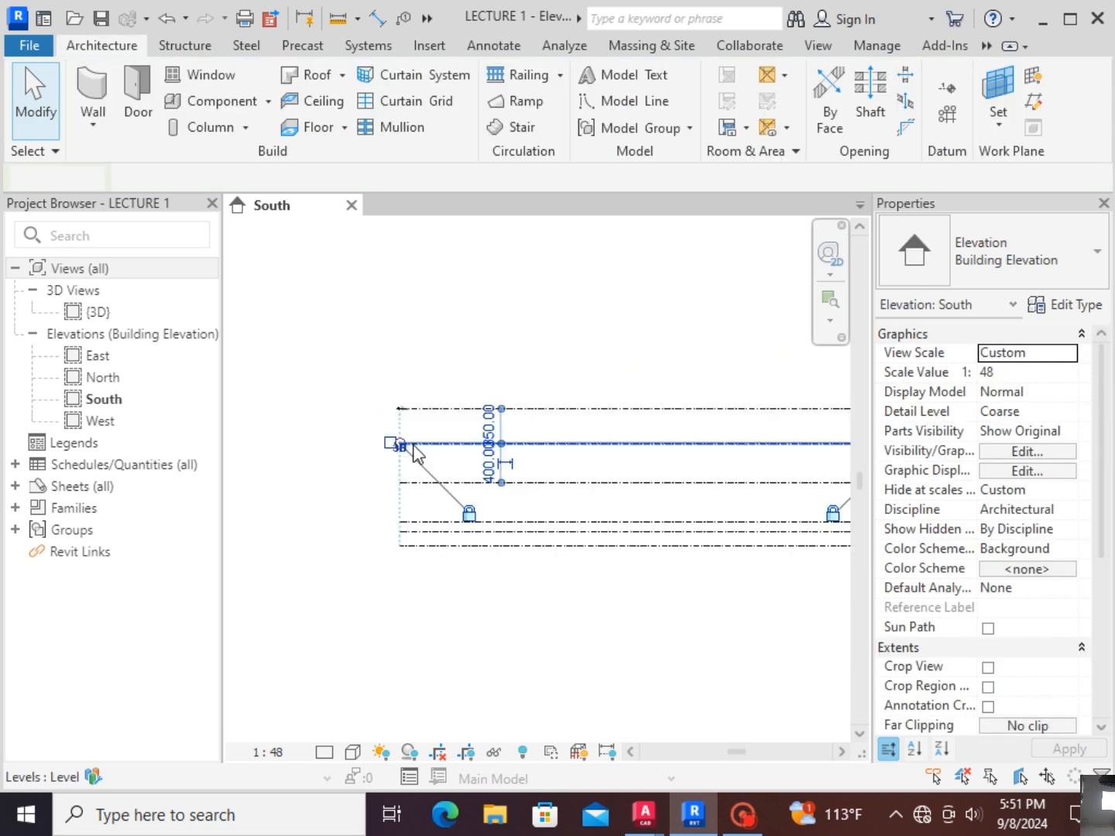
pyautogui.click(406, 484)
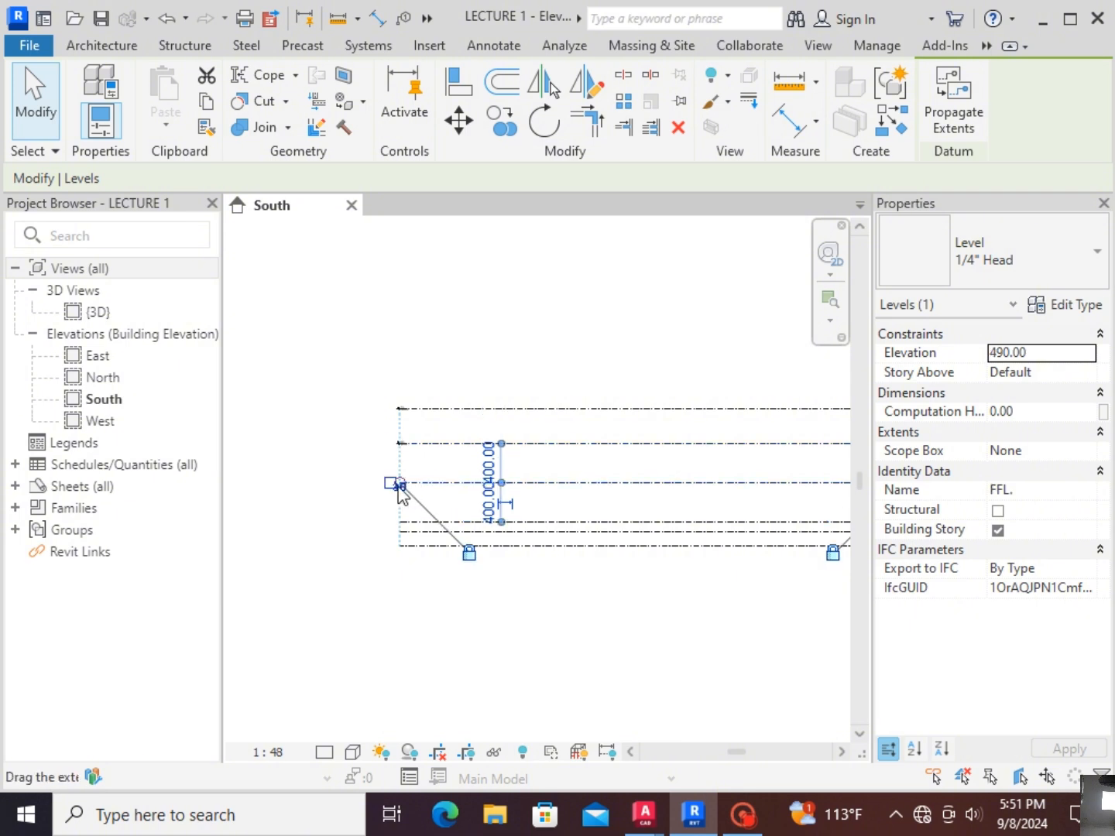
pyautogui.click(321, 495)
pyautogui.click(402, 484)
pyautogui.click(313, 516)
pyautogui.scroll(-3, 313, 440)
pyautogui.scroll(2, 534, 489)
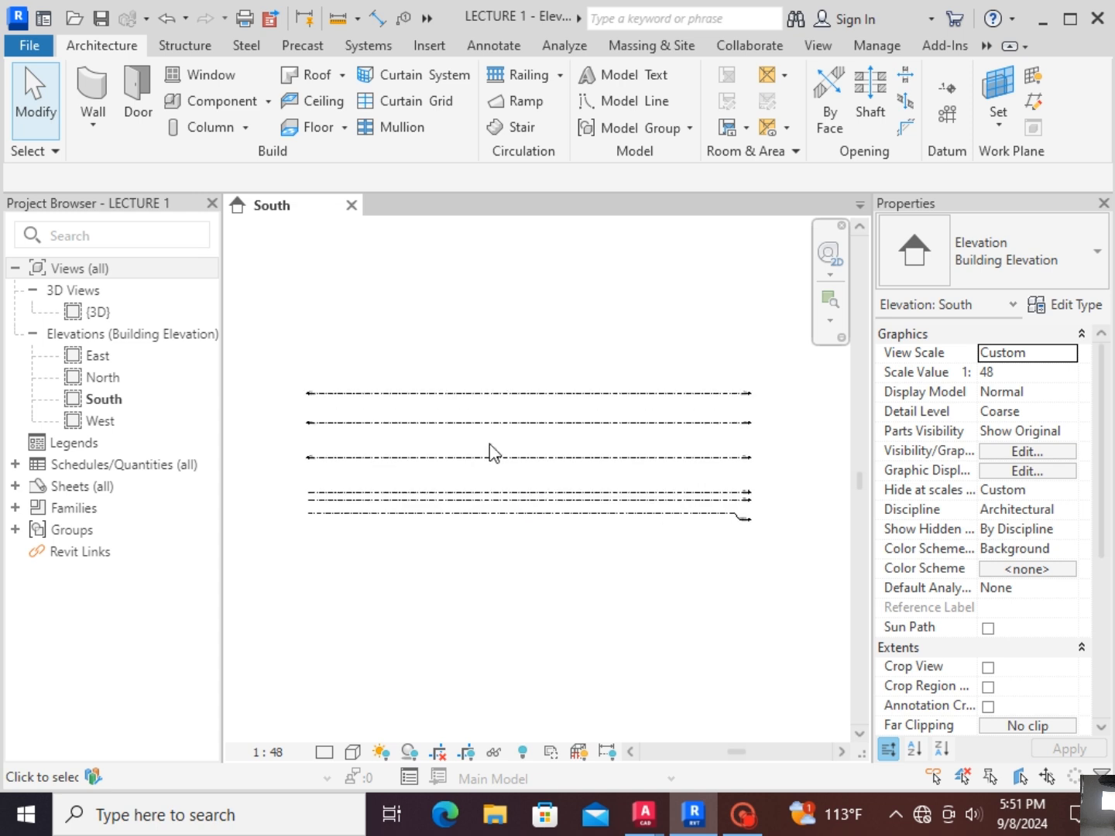
# Step: Bring up the commands for creating project views
pyautogui.click(820, 48)
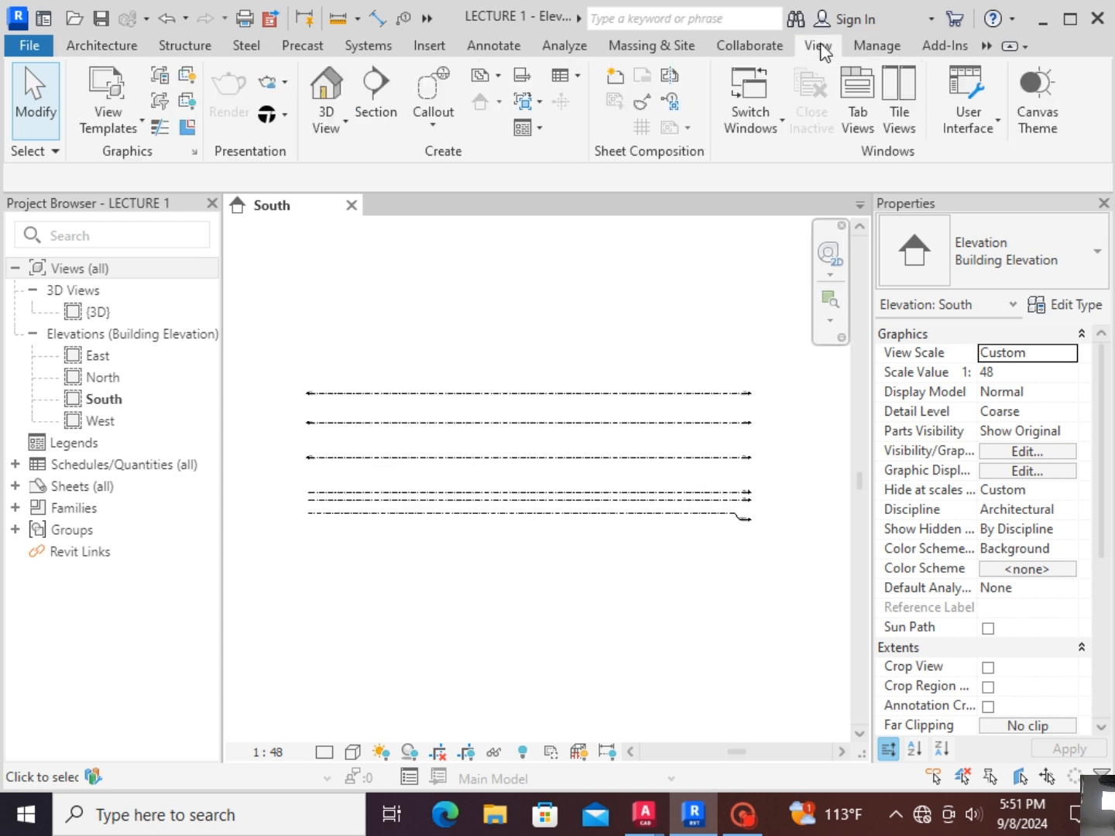